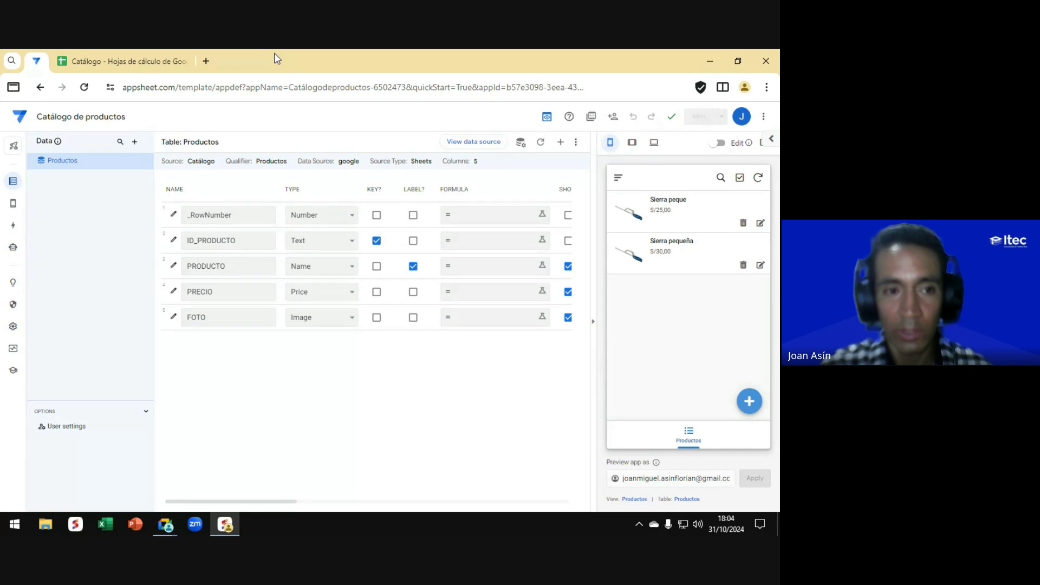
Step: Compare the Catálogo spreadsheet's product columns with the Productos table column settings
left_click(115, 64)
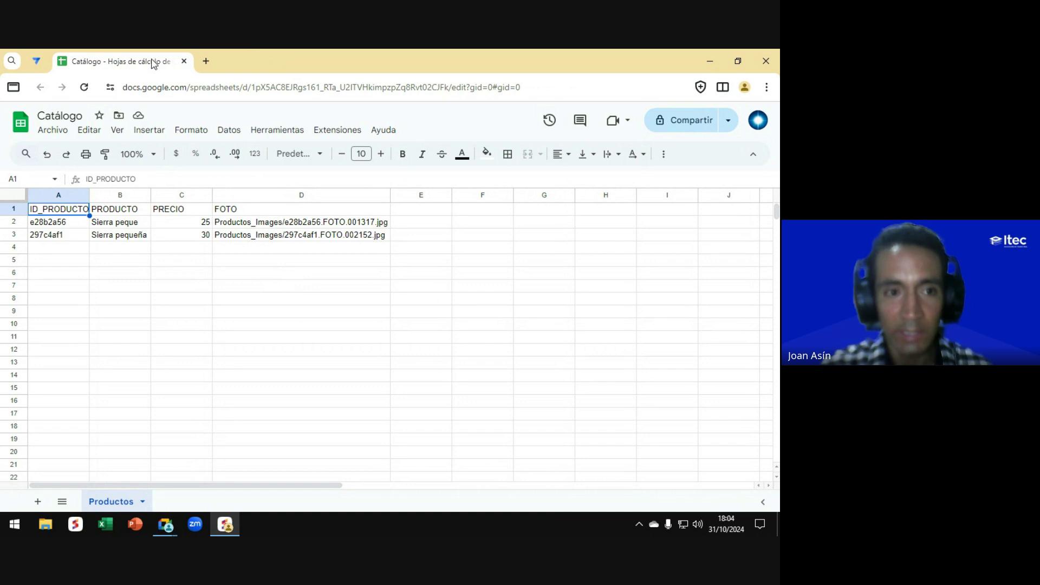
left_click(37, 63)
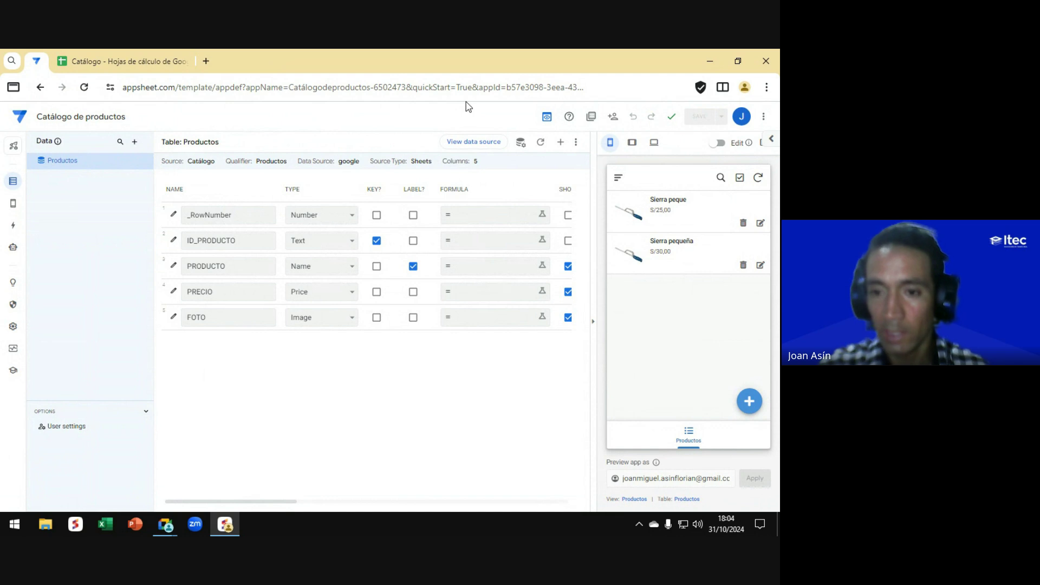
left_click(122, 64)
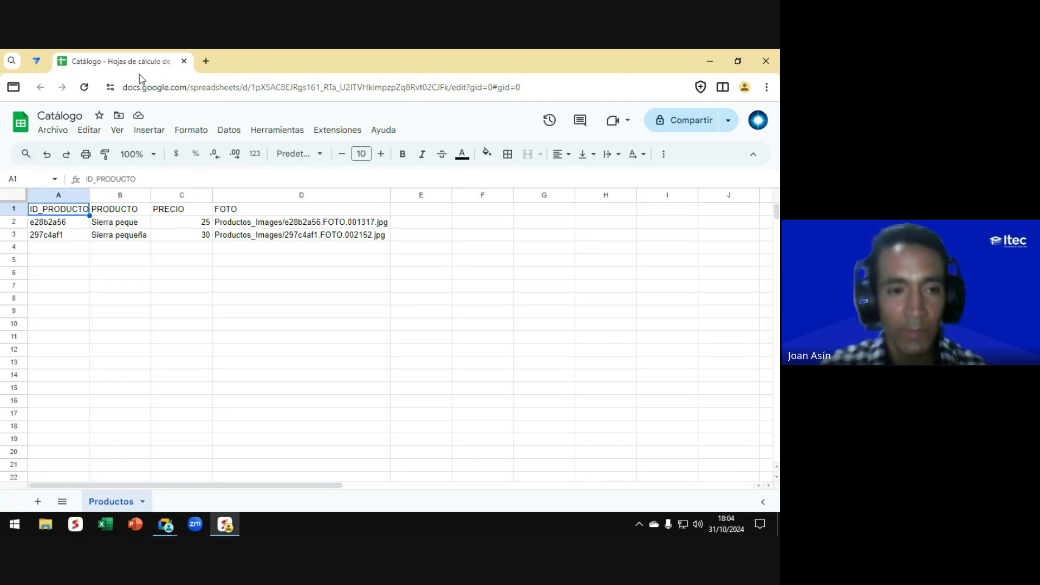
left_click(39, 62)
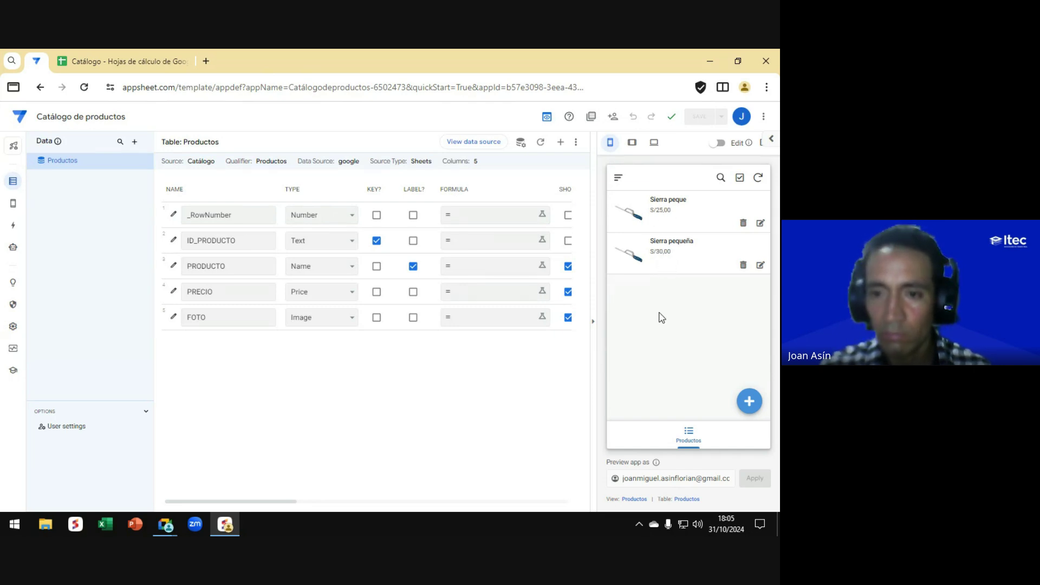
key("alt+Tab")
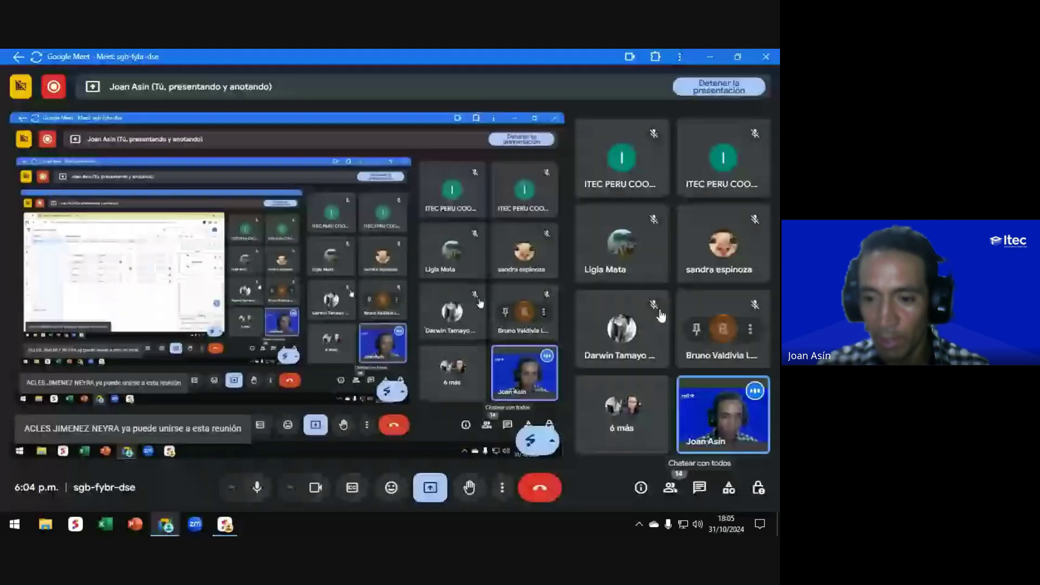
key("alt+Tab")
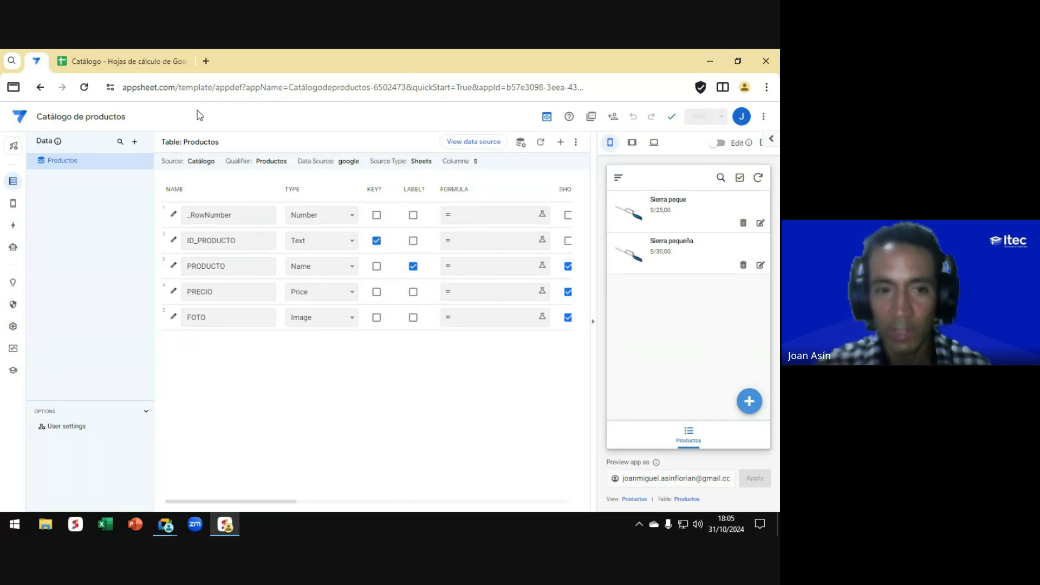
left_click(112, 68)
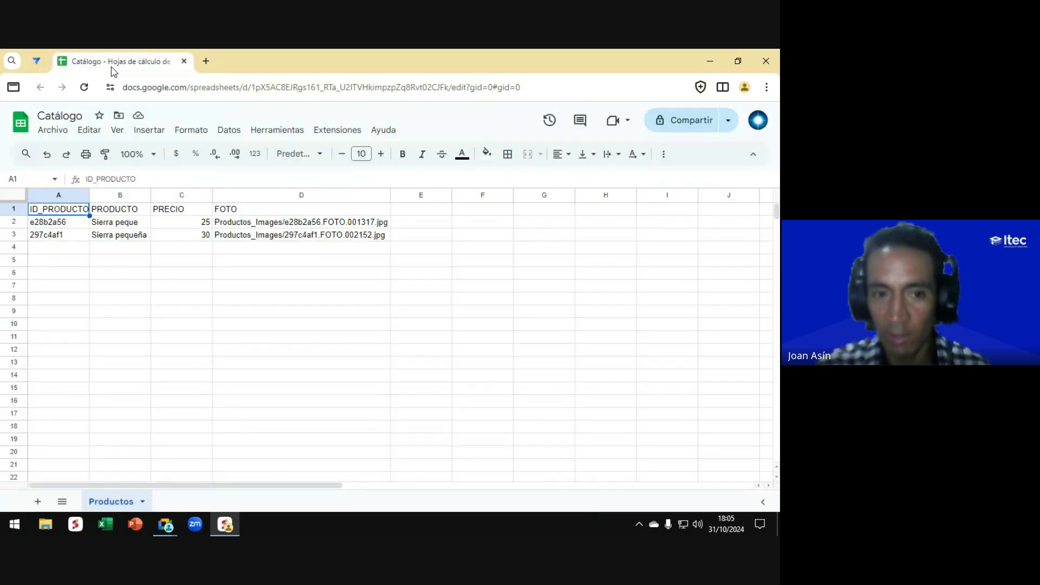
left_click(36, 60)
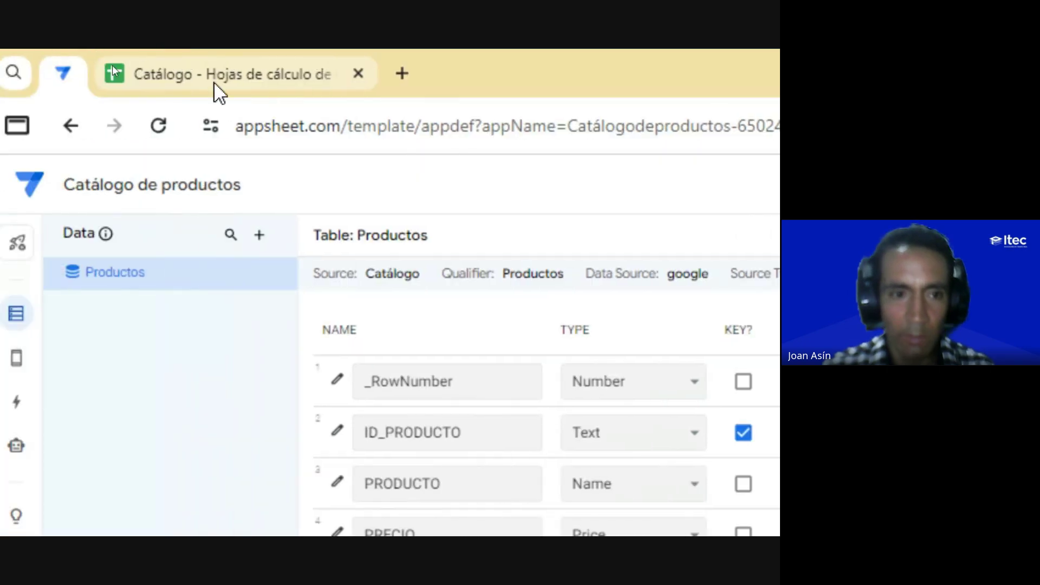
left_click(221, 91)
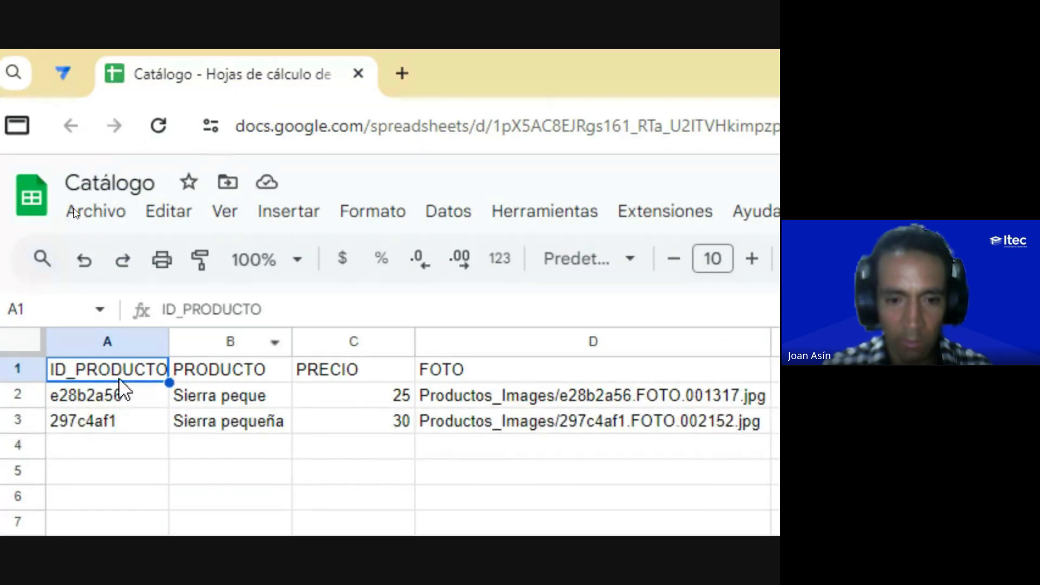
left_click(63, 74)
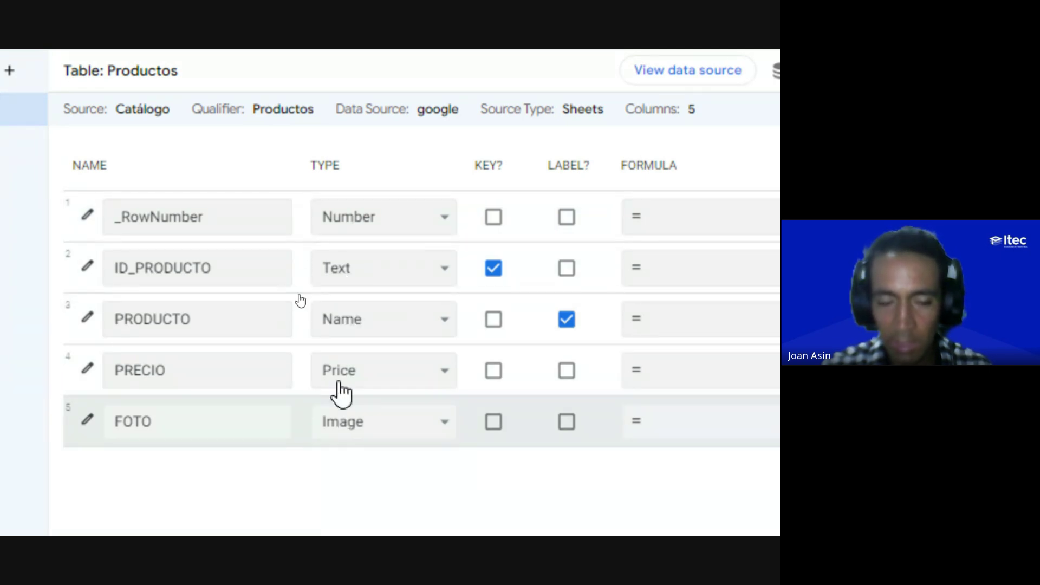
Step: Expand ID_PRODUCTO's TYPE dropdown and scroll through the available column types
left_click(158, 418)
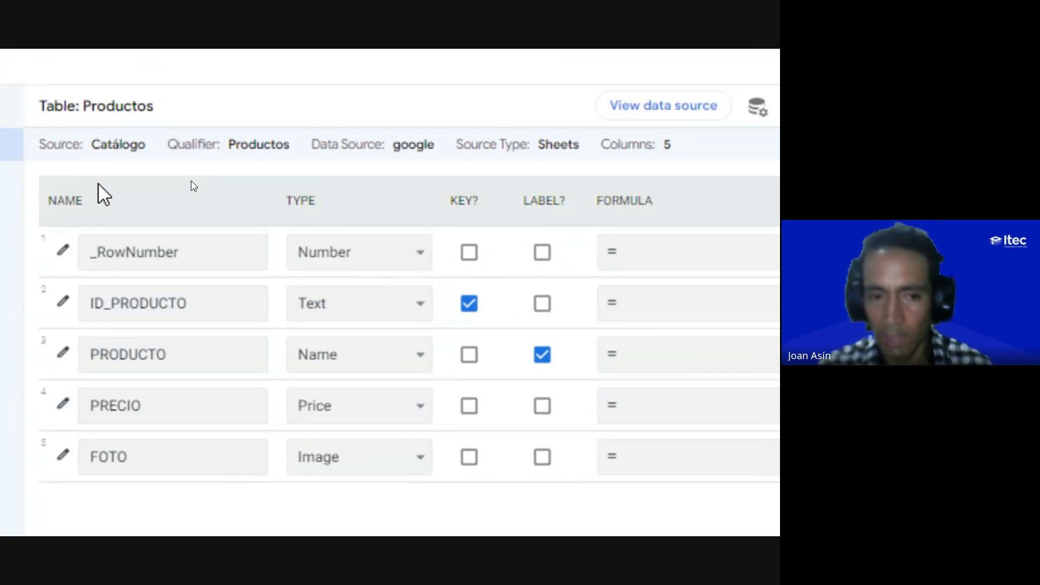
left_click(336, 307)
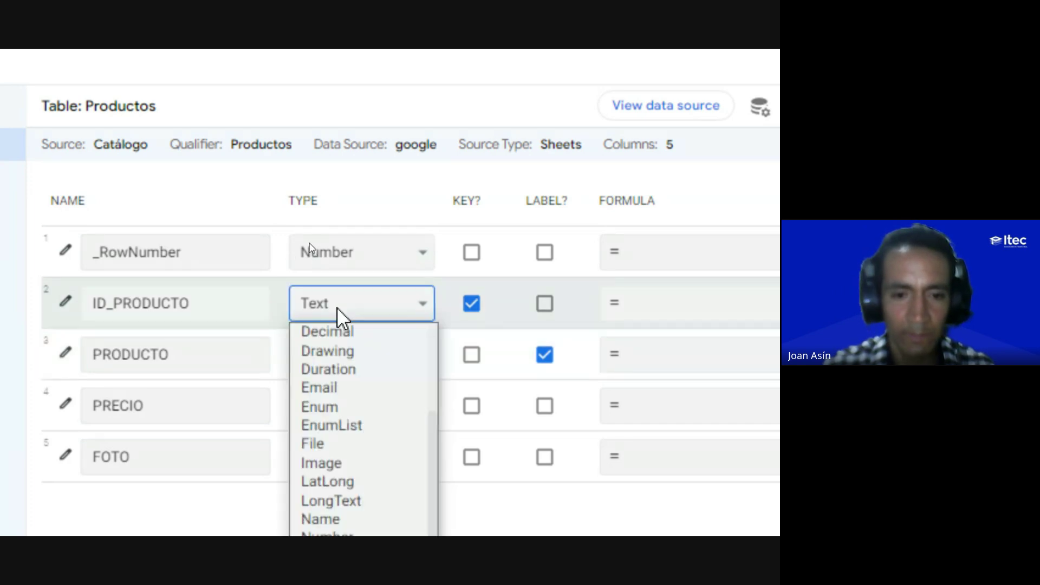
scroll(362, 367, "up", 3)
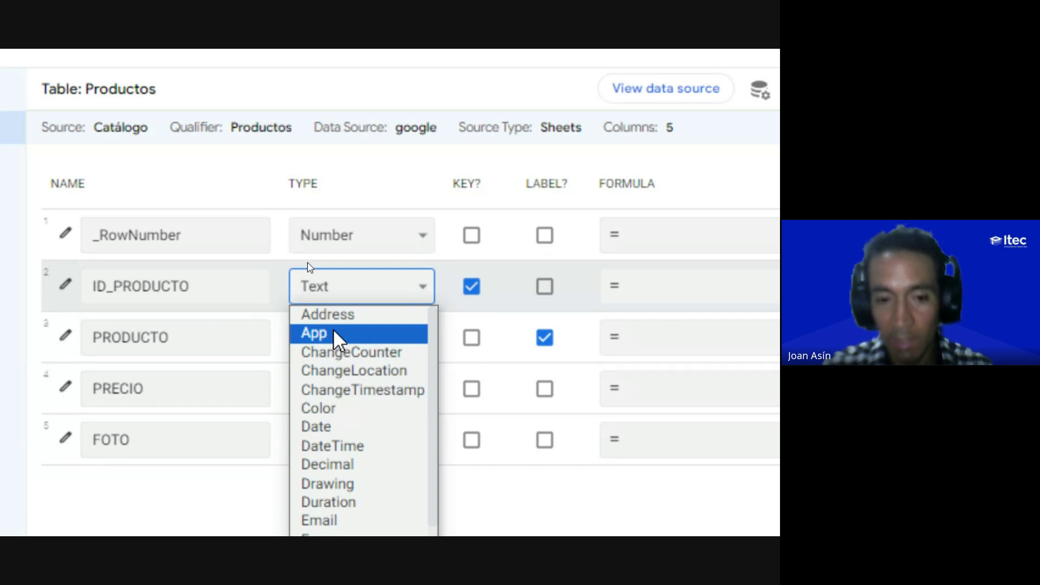
scroll(336, 368, "down", 1)
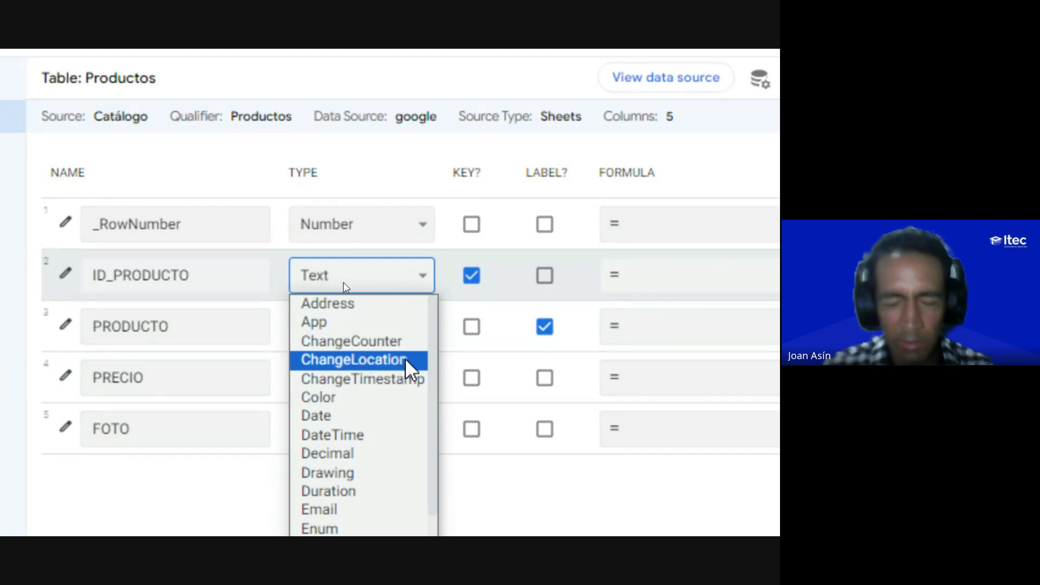
scroll(346, 485, "down", 2)
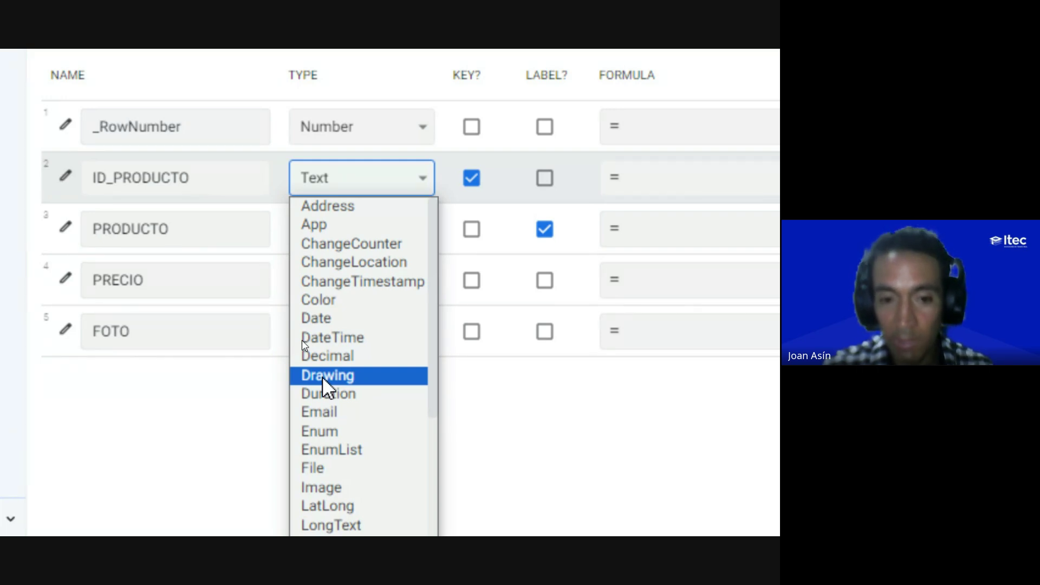
scroll(325, 481, "down", 2)
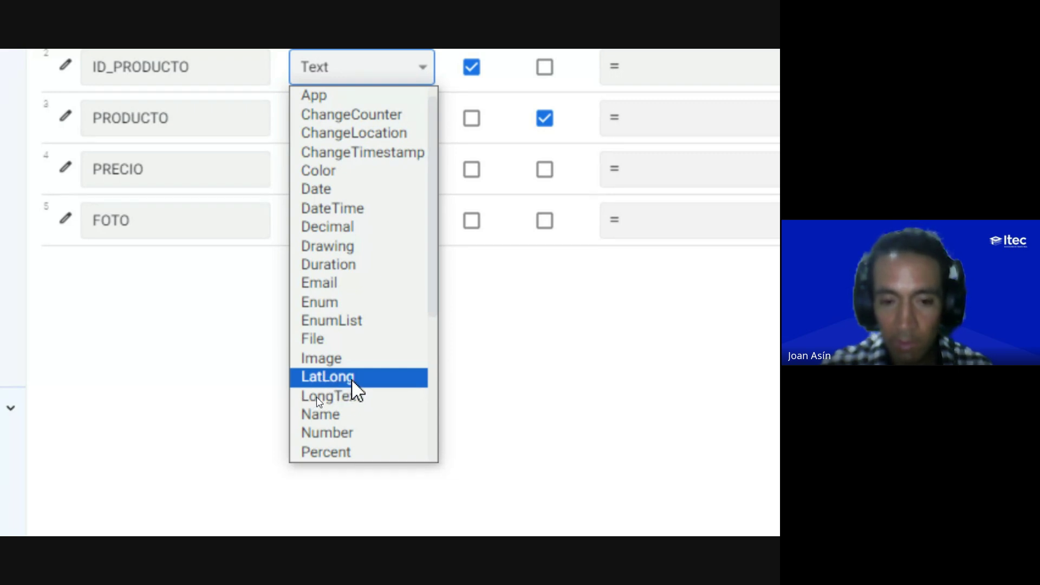
Step: Scroll the column type list, then close it without picking a type
scroll(329, 288, "up", 1)
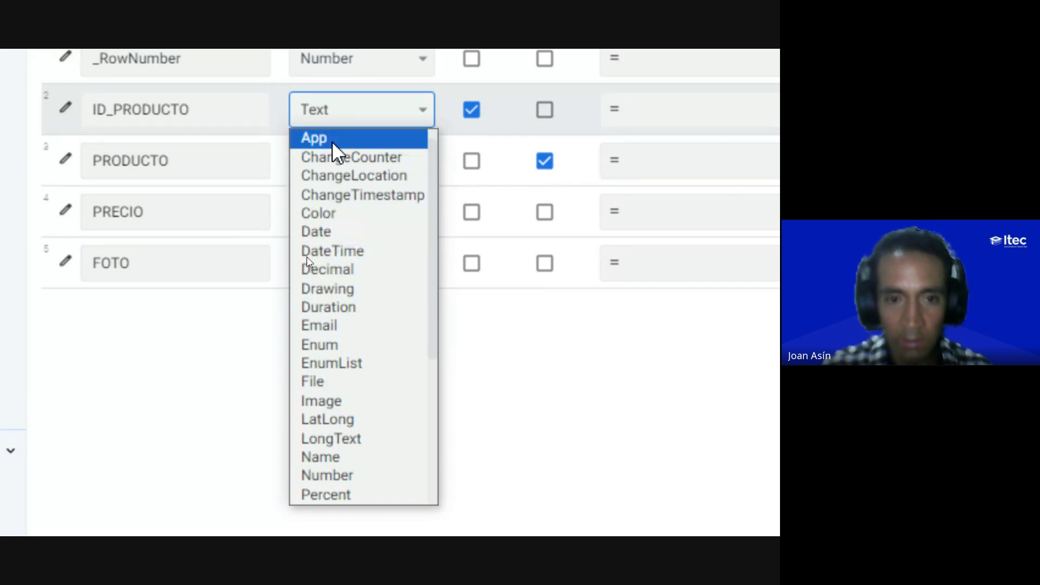
scroll(331, 166, "up", 1)
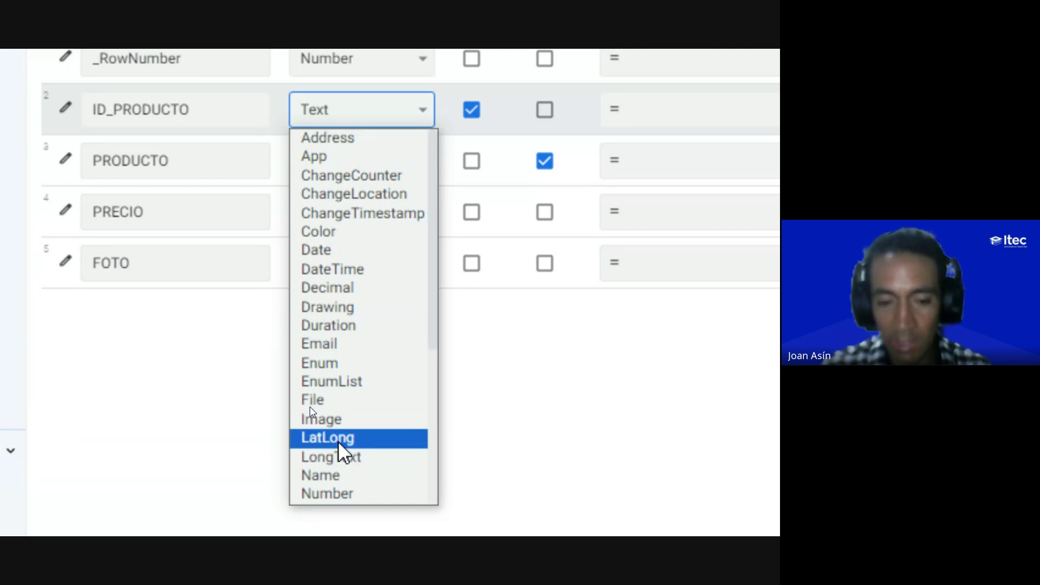
scroll(341, 379, "down", 5)
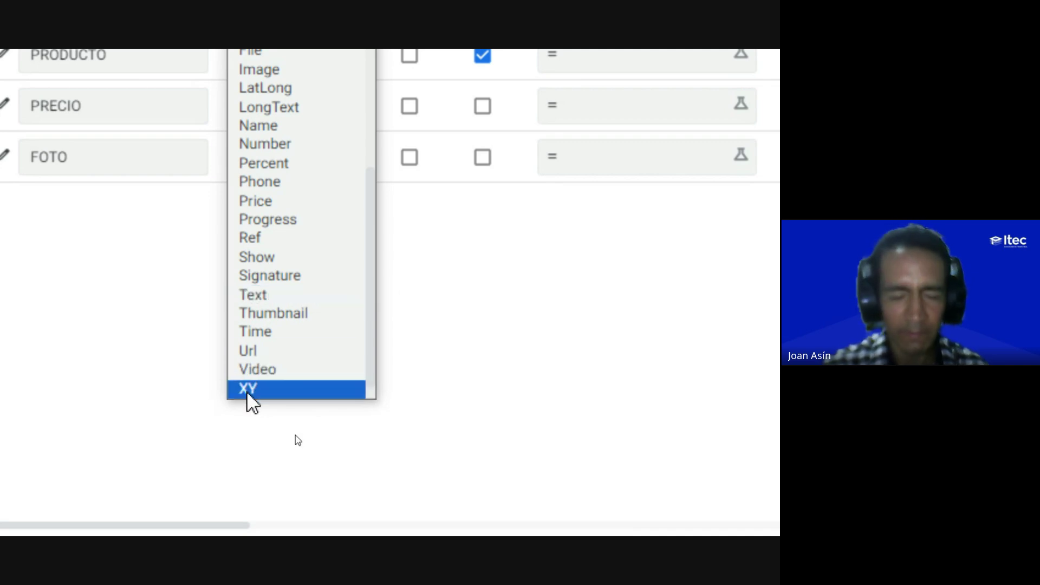
left_click(415, 263)
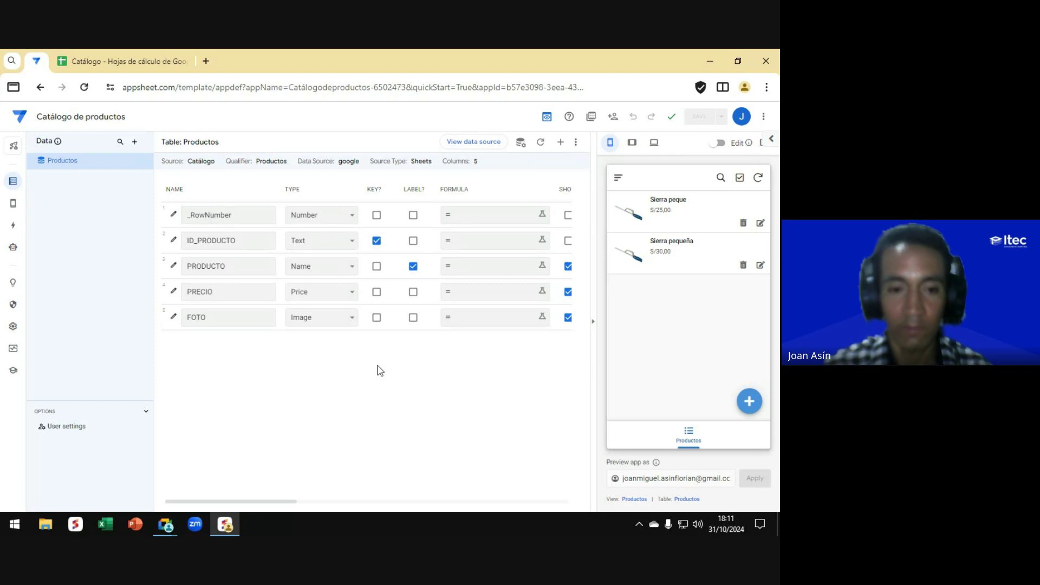
left_click(306, 318)
scroll(325, 303, "down", 2)
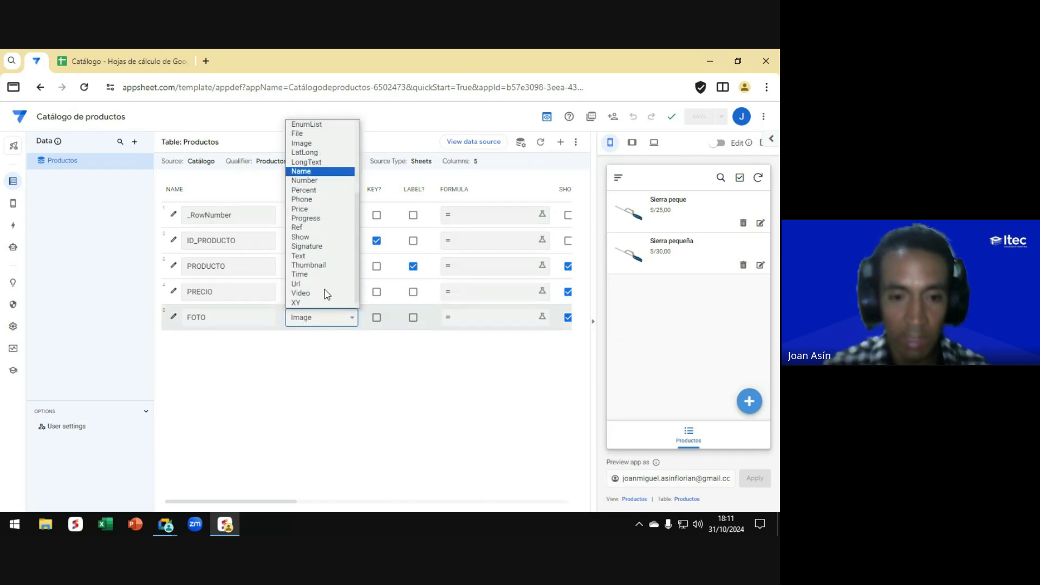
scroll(327, 295, "down", 1)
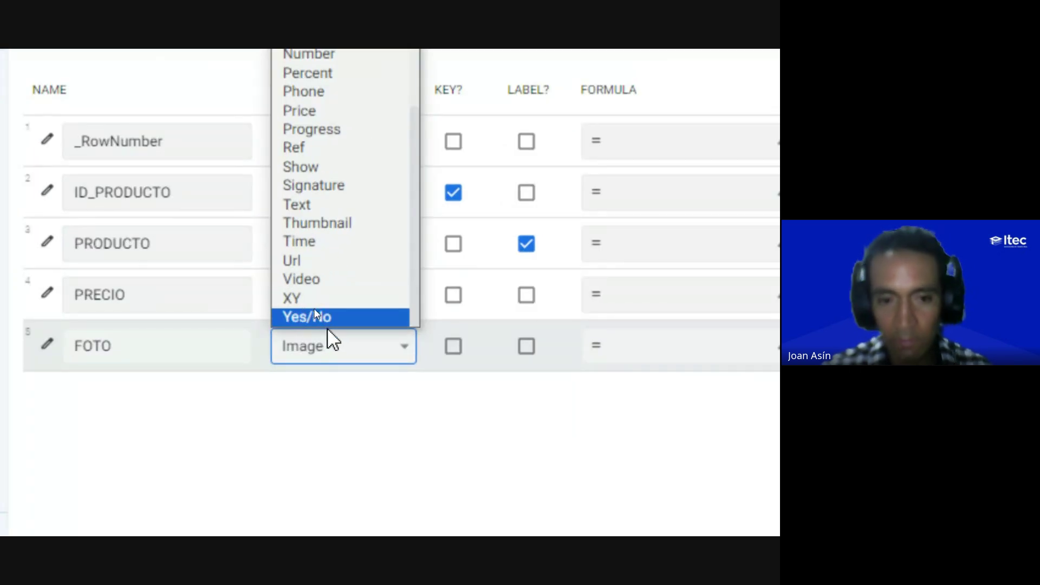
left_click(313, 440)
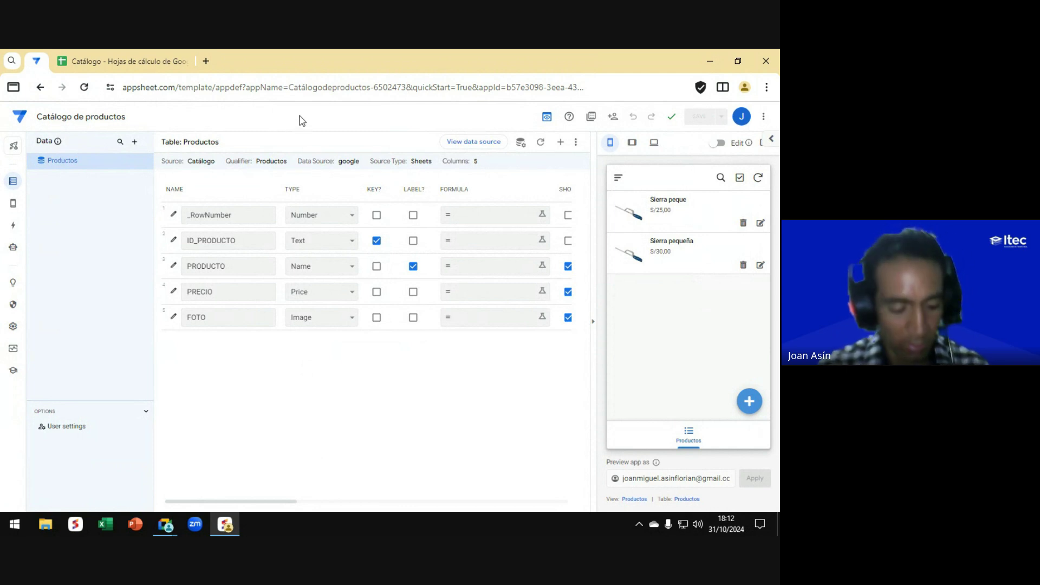
key("alt+Tab")
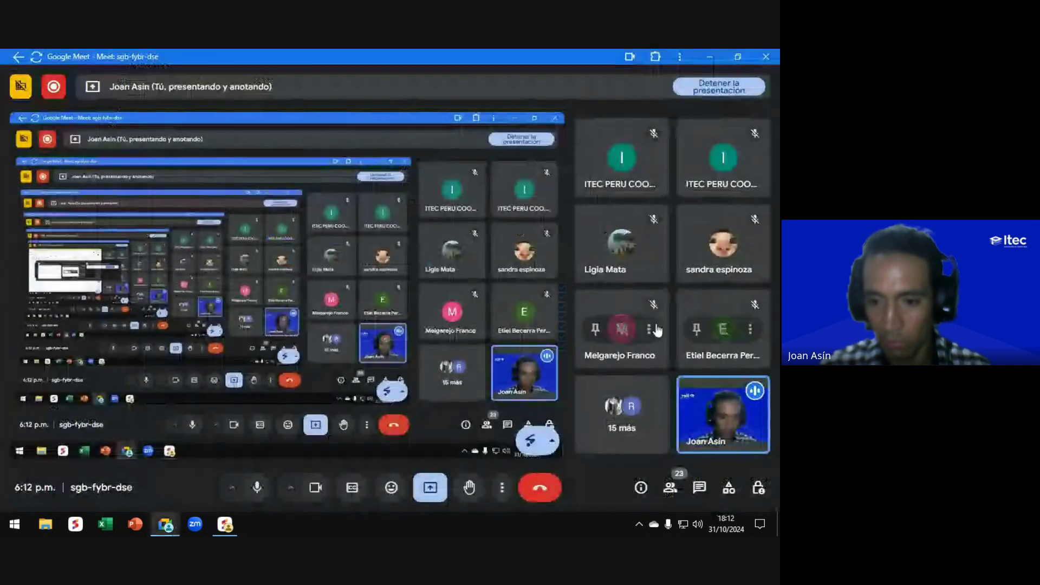
Step: Glance at the Meet in-call chat, close it, and switch back to AppSheet
left_click(699, 488)
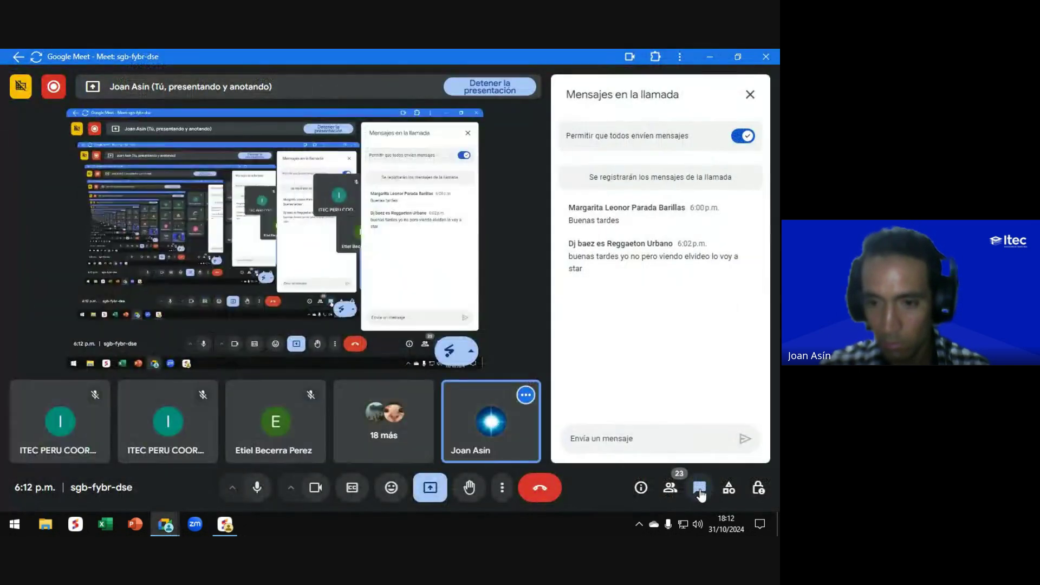
left_click(699, 488)
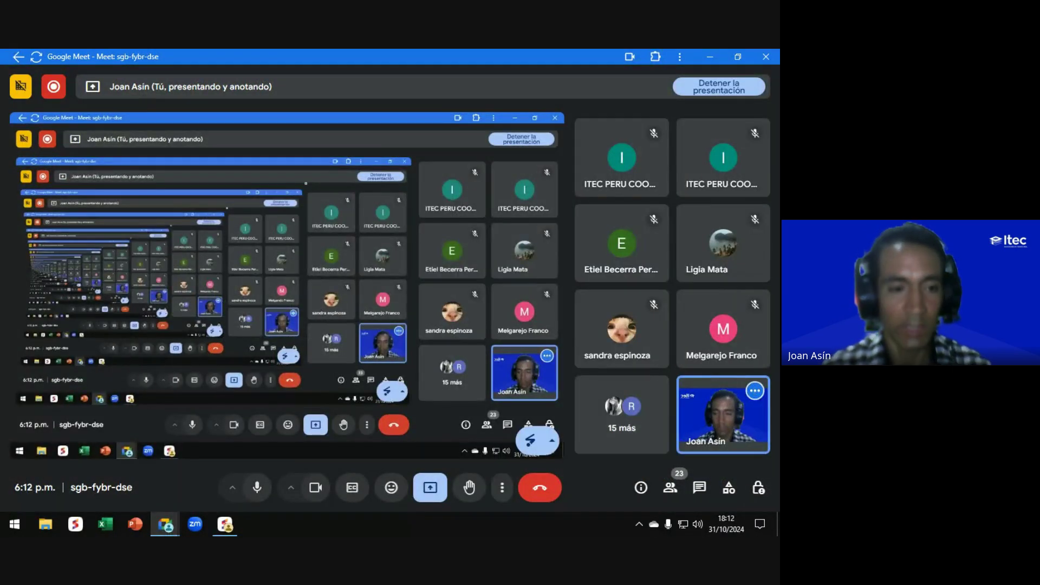
key("alt+Tab")
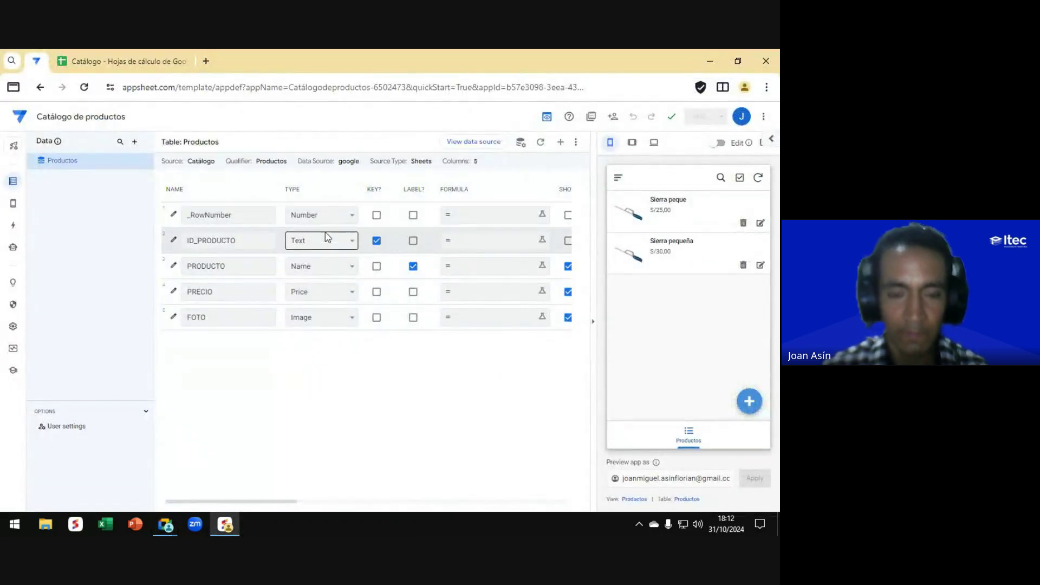
Step: Scroll across the Productos column settings, then open a blank new-product form in the preview
scroll(317, 235, "right", 1)
scroll(317, 235, "right", 1)
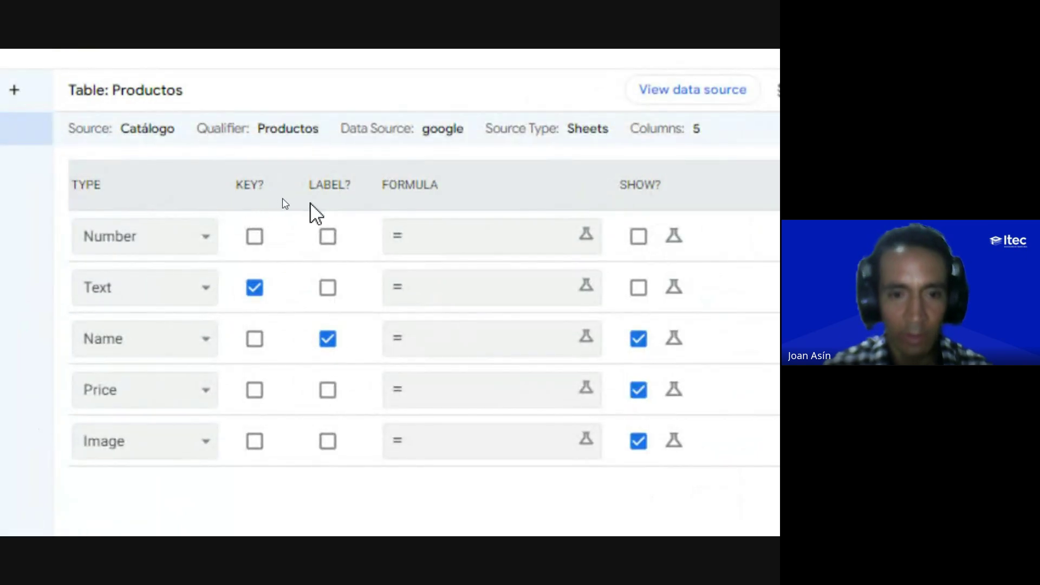
left_click(385, 222)
scroll(488, 255, "right", 2)
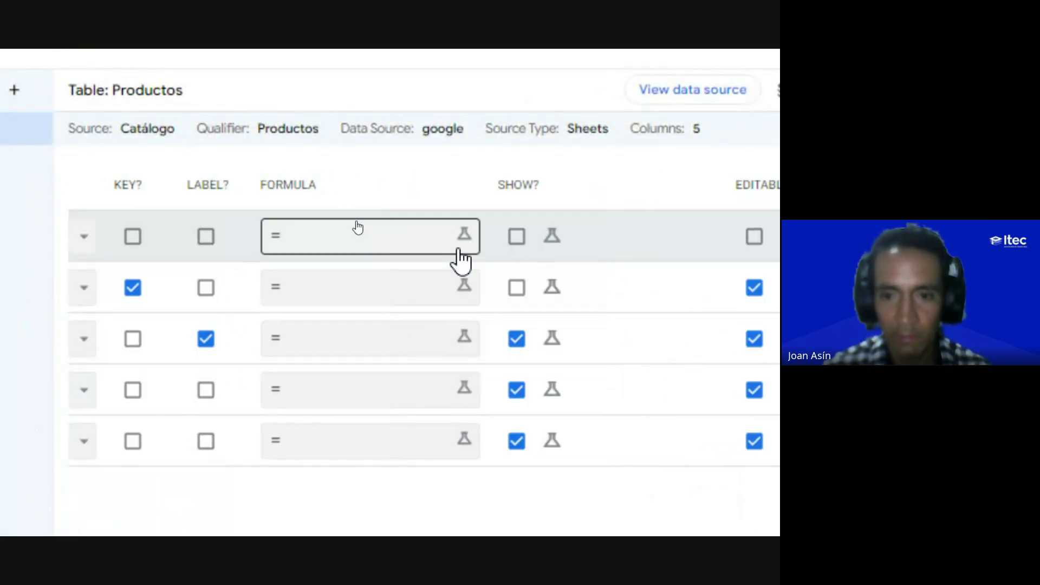
scroll(541, 259, "right", 2)
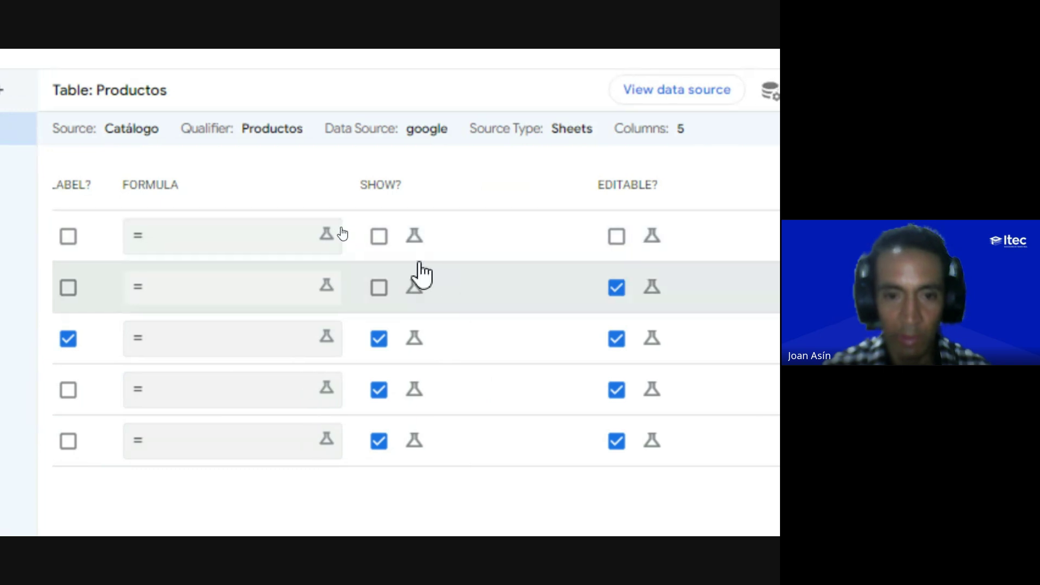
scroll(542, 281, "right", 3)
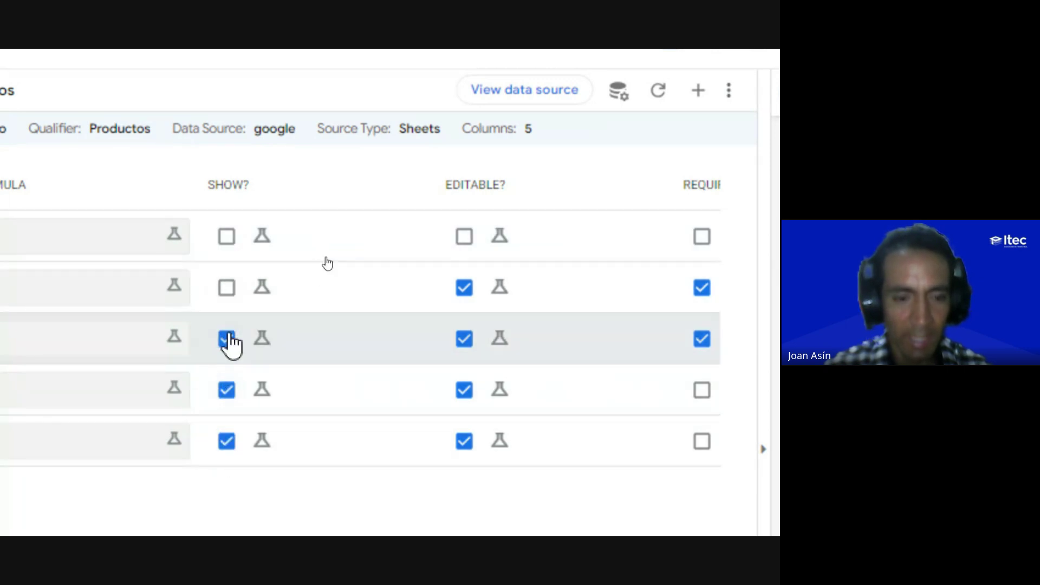
scroll(197, 302, "left", 3)
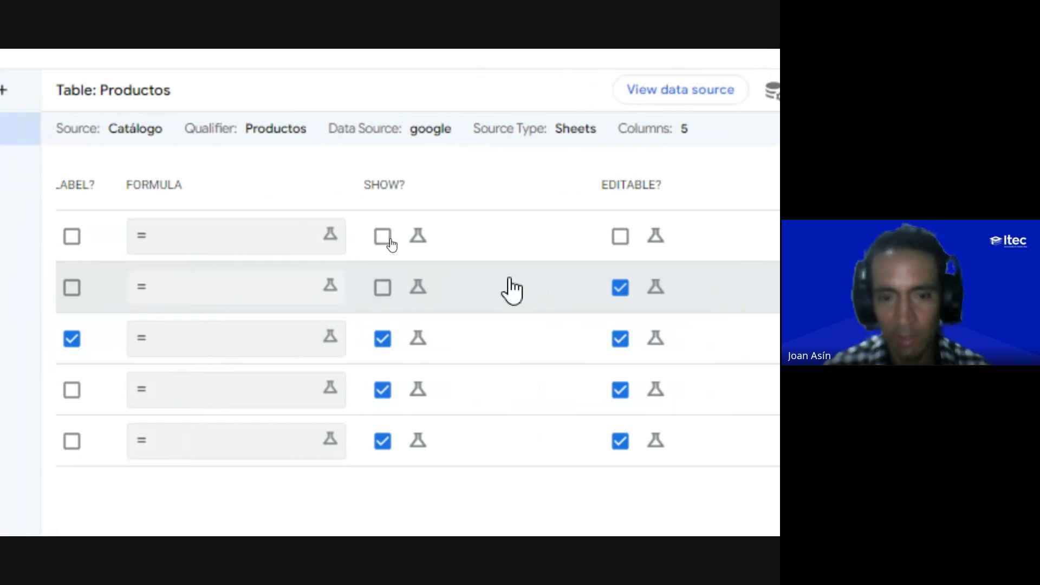
scroll(568, 313, "right", 10)
scroll(758, 450, "down", 4)
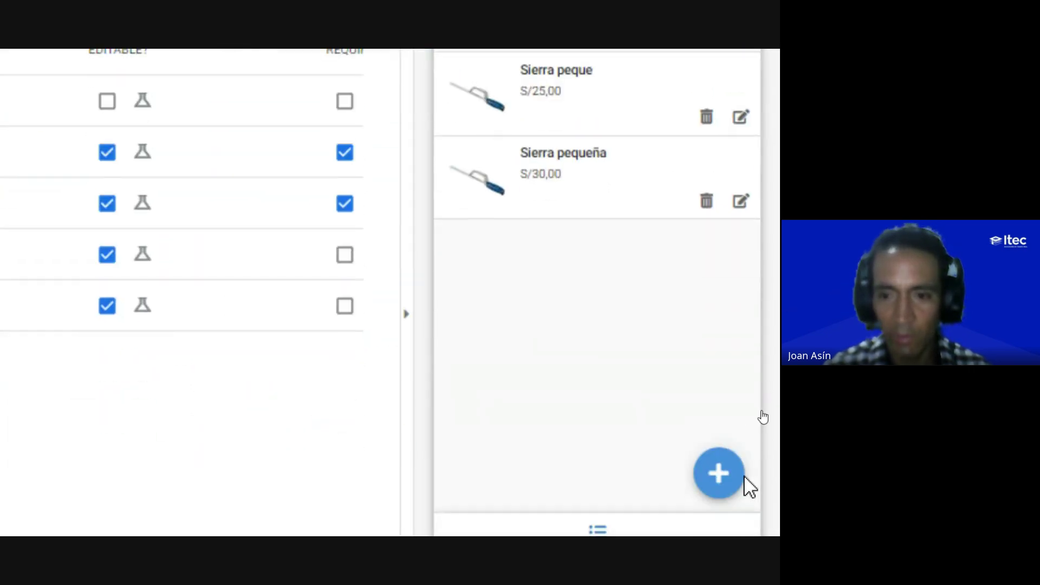
left_click(720, 409)
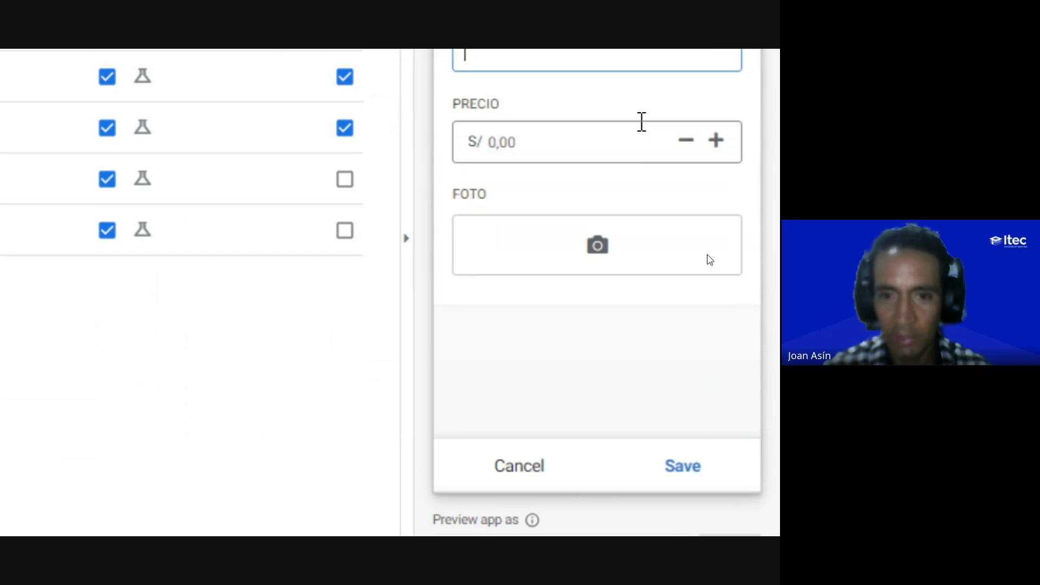
Step: Cancel the empty add-product form to return to the list of two saws
scroll(617, 117, "up", 4)
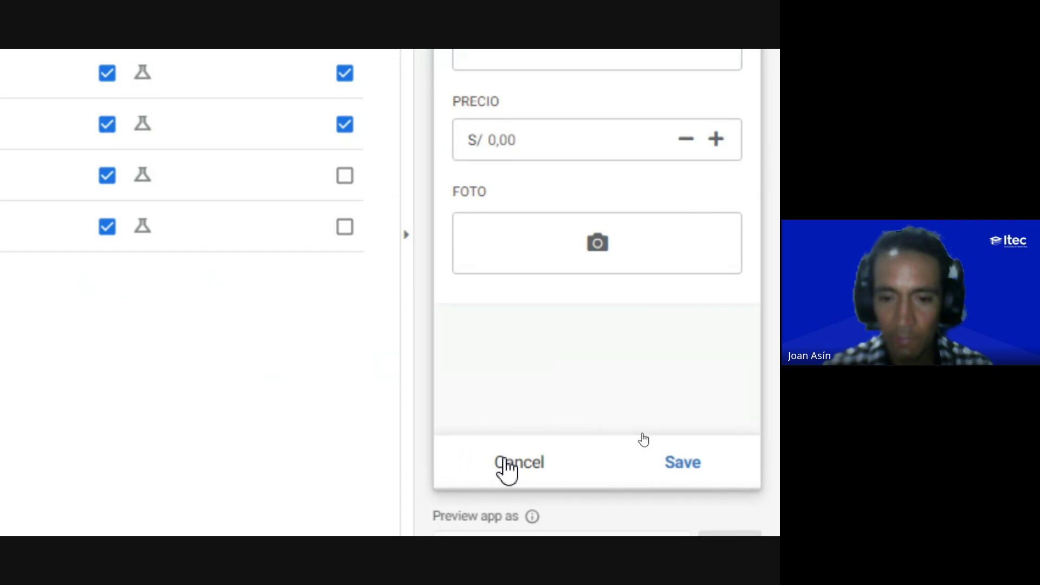
left_click(503, 463)
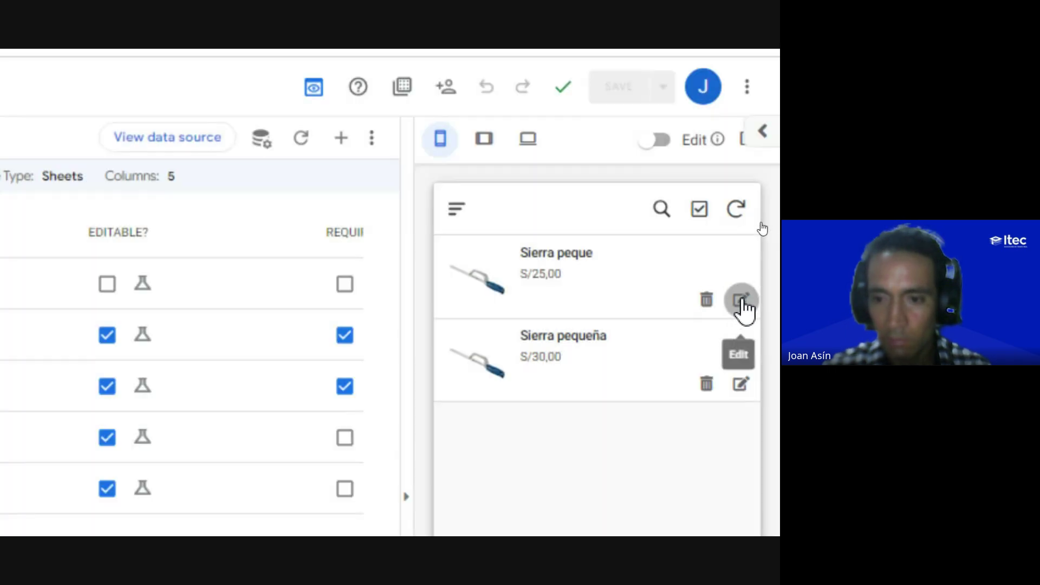
Step: Edit Sierra peque, renaming it to 'Sierra grande' with price 40, and save
left_click(741, 302)
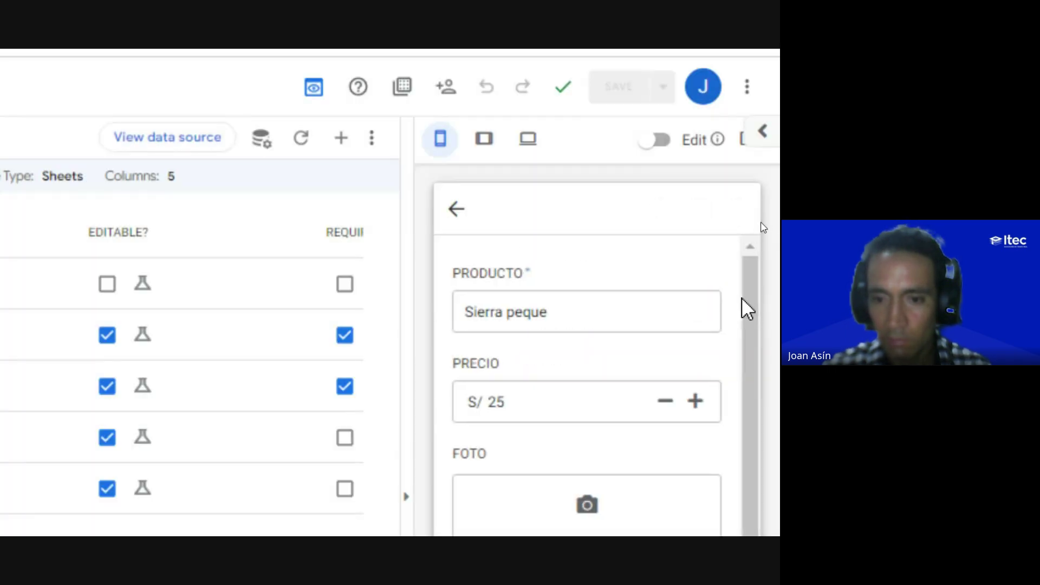
scroll(529, 488, "down", 4)
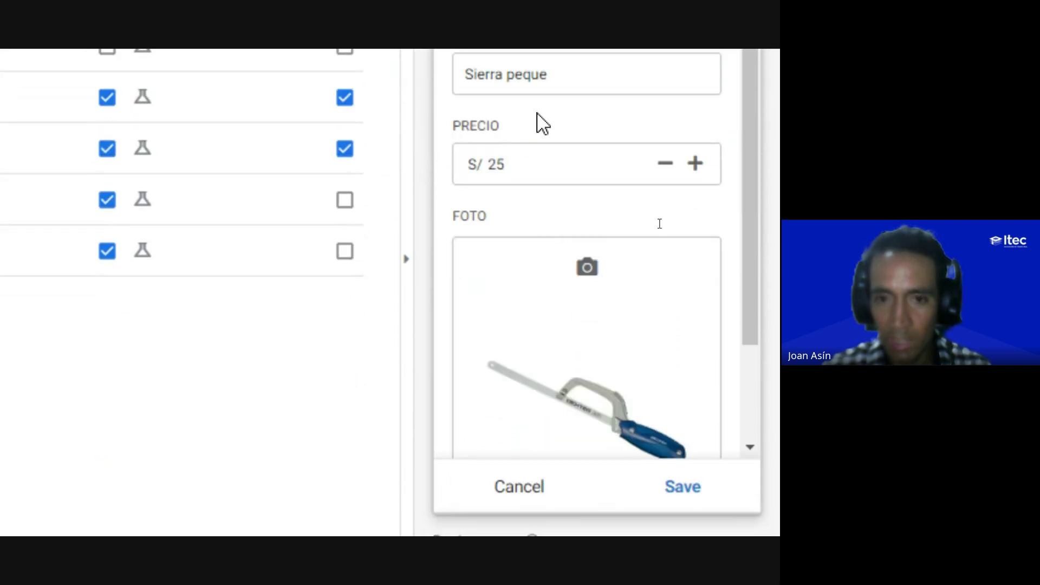
scroll(536, 121, "up", 4)
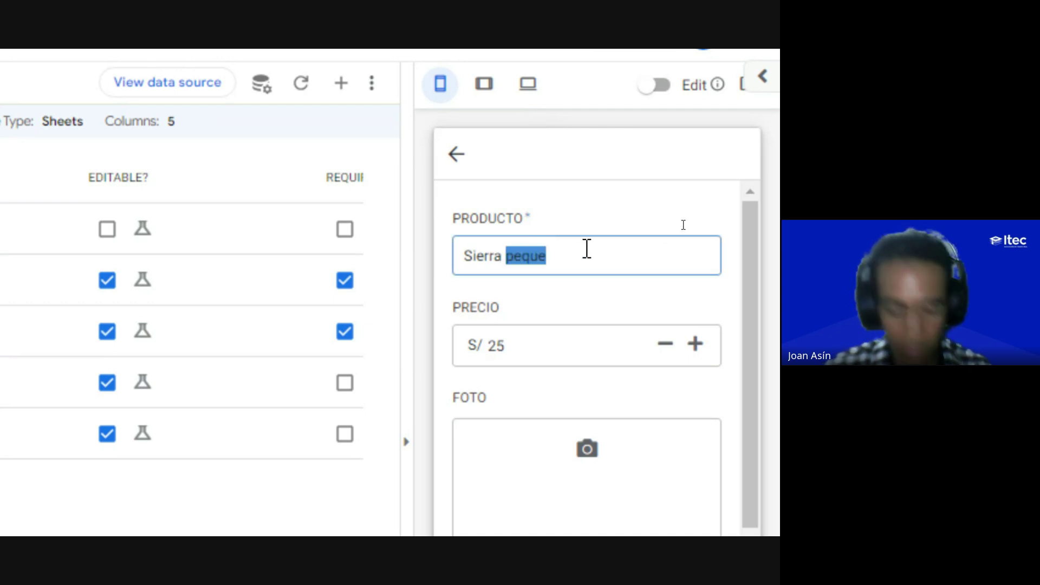
type("GRANDE")
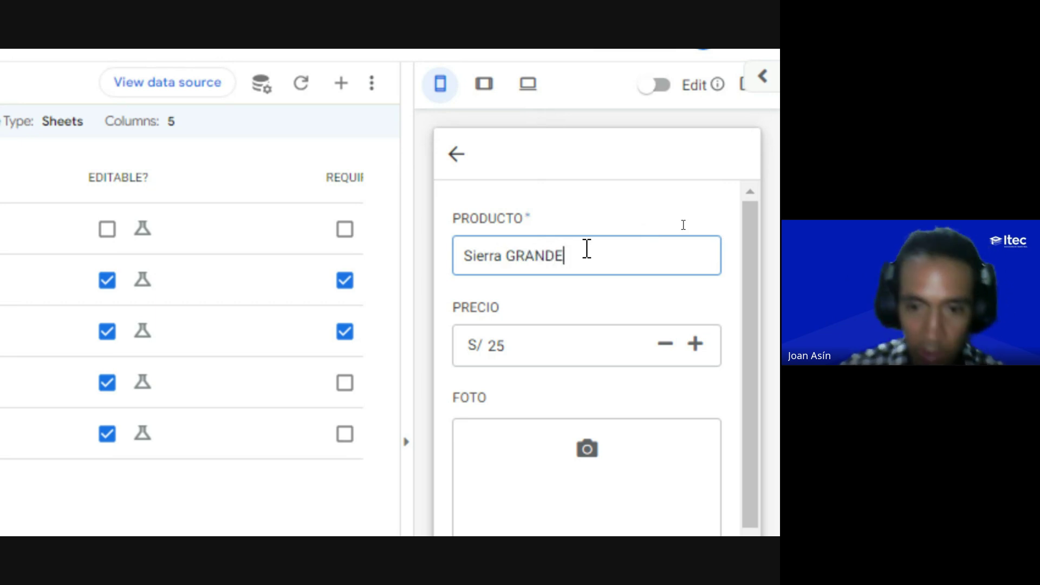
key("BackSpace")
key("BackSpace")
key("BackSpace")
key("BackSpace")
key("BackSpace")
key("BackSpace")
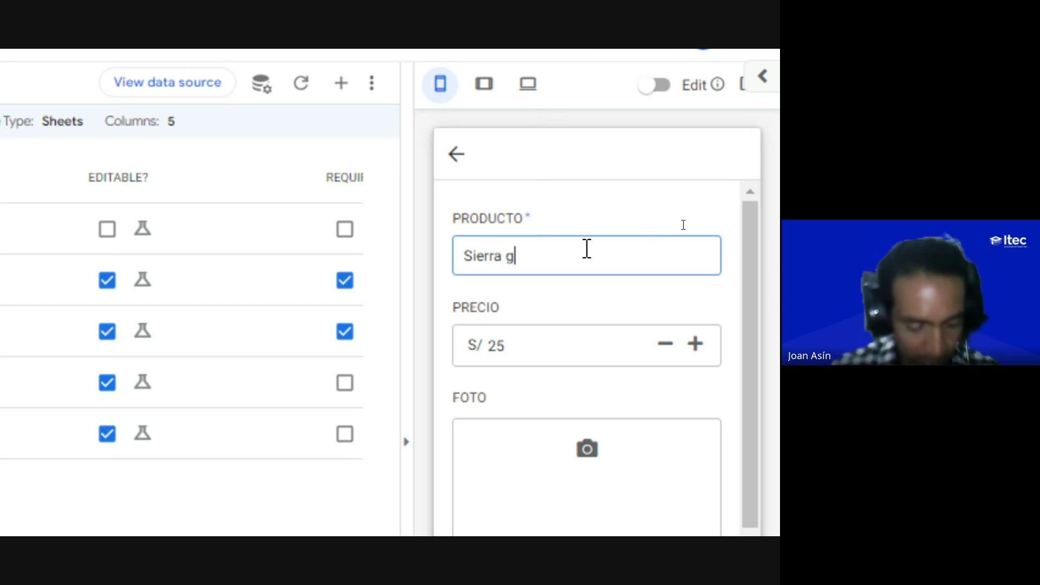
type("grande")
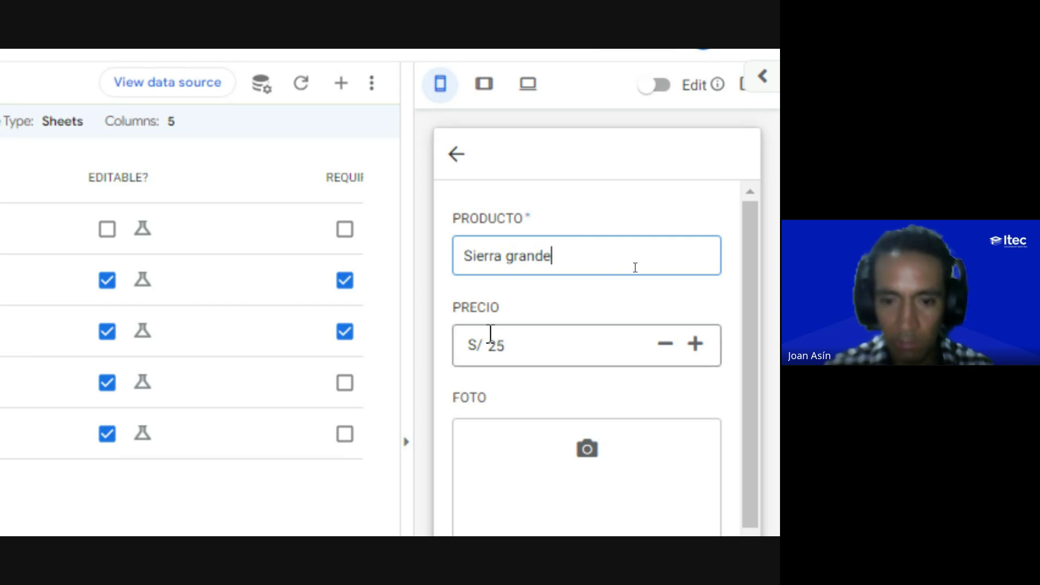
left_click(498, 351)
type("40")
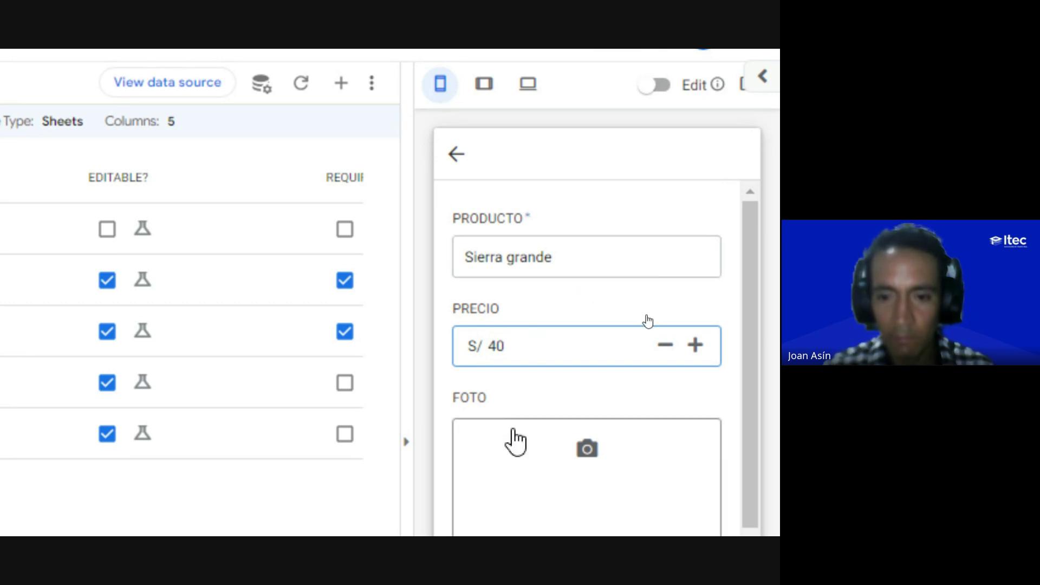
scroll(515, 428, "down", 2)
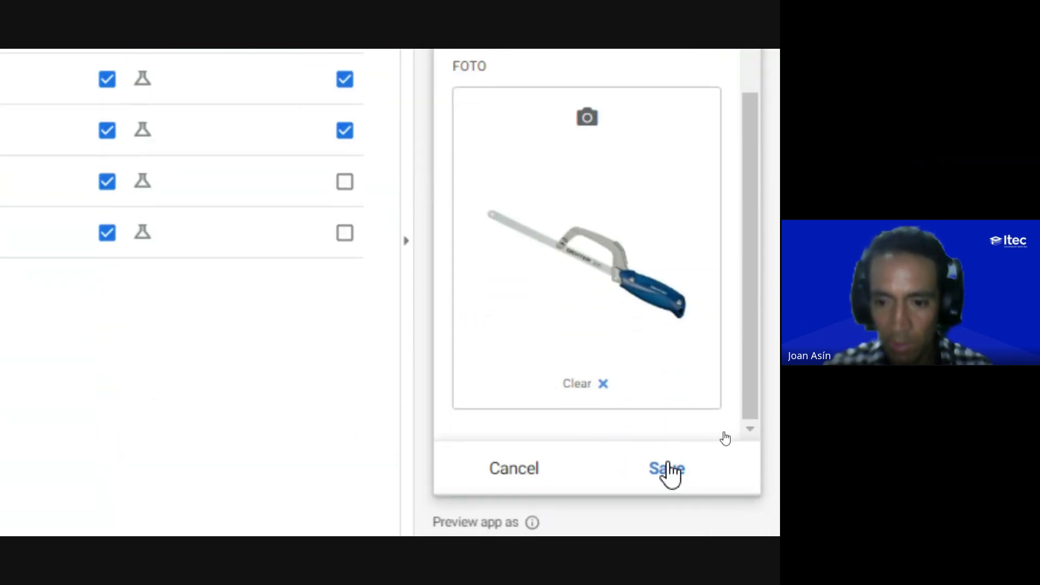
left_click(667, 469)
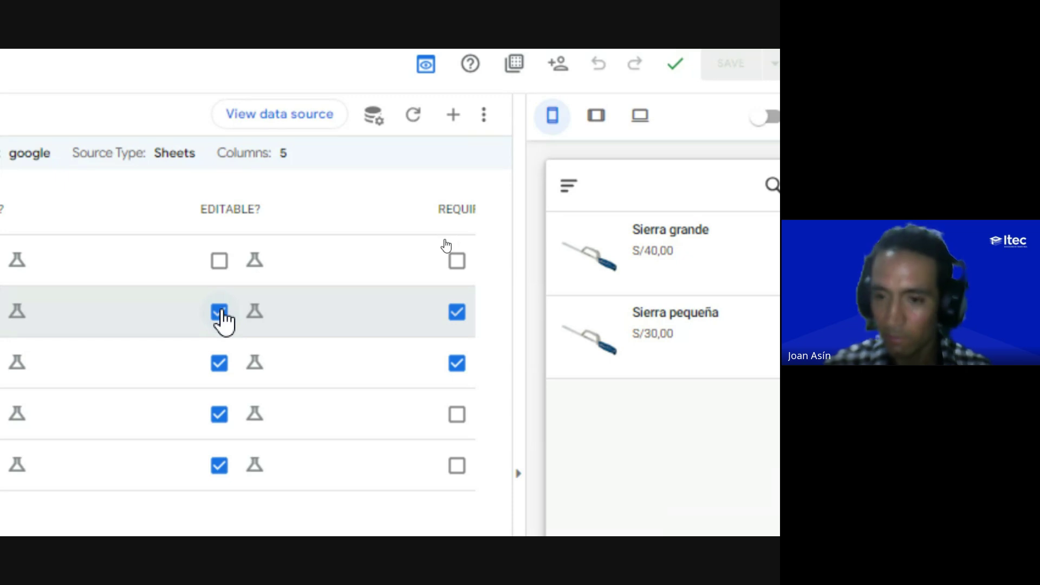
Step: Scroll across the Productos column table to check each TYPE and REQUIRE? setting
scroll(164, 329, "right", 3)
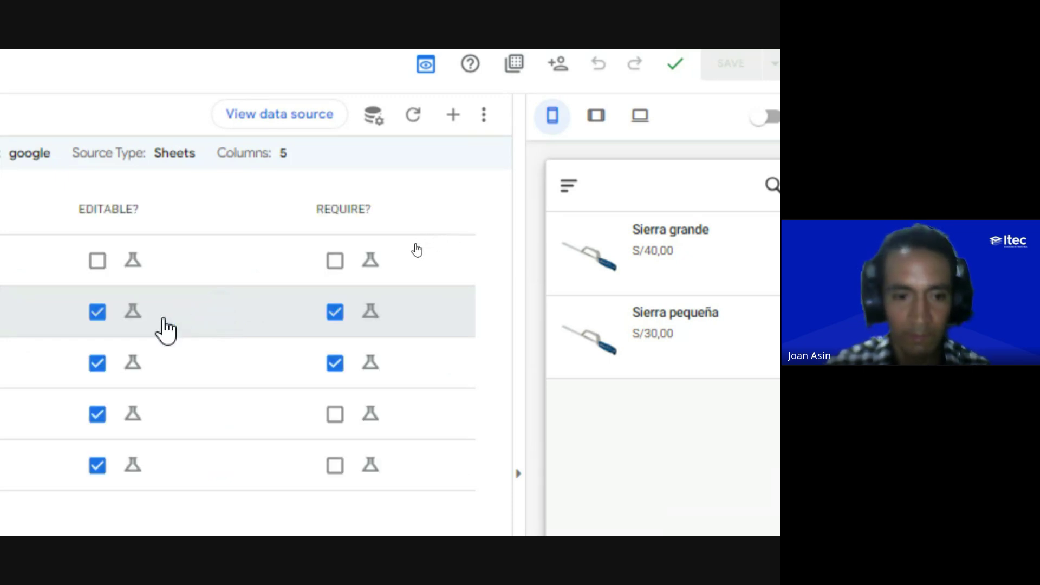
scroll(165, 329, "right", 3)
scroll(165, 329, "left", 3)
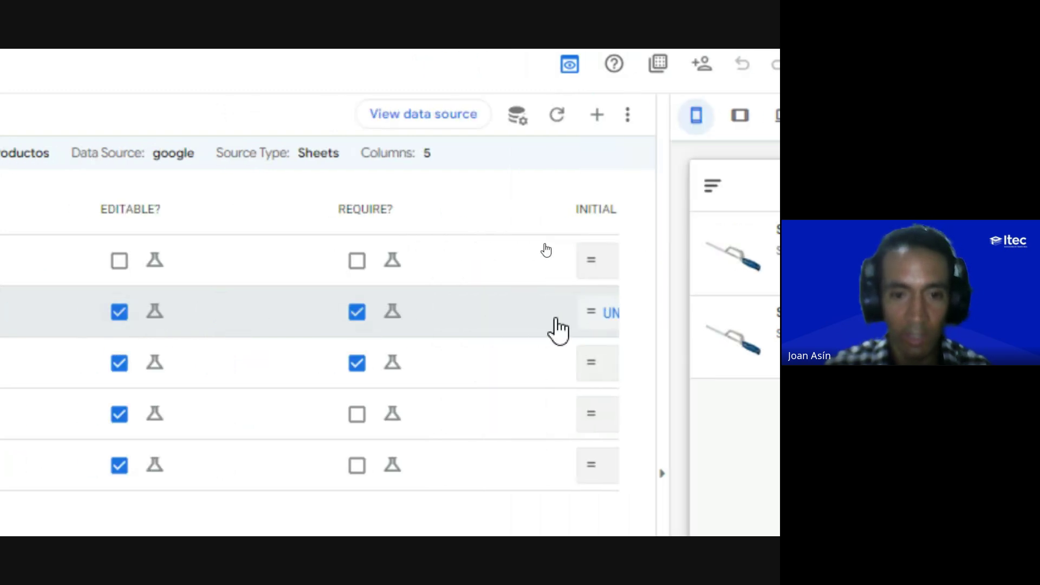
scroll(560, 331, "right", 2)
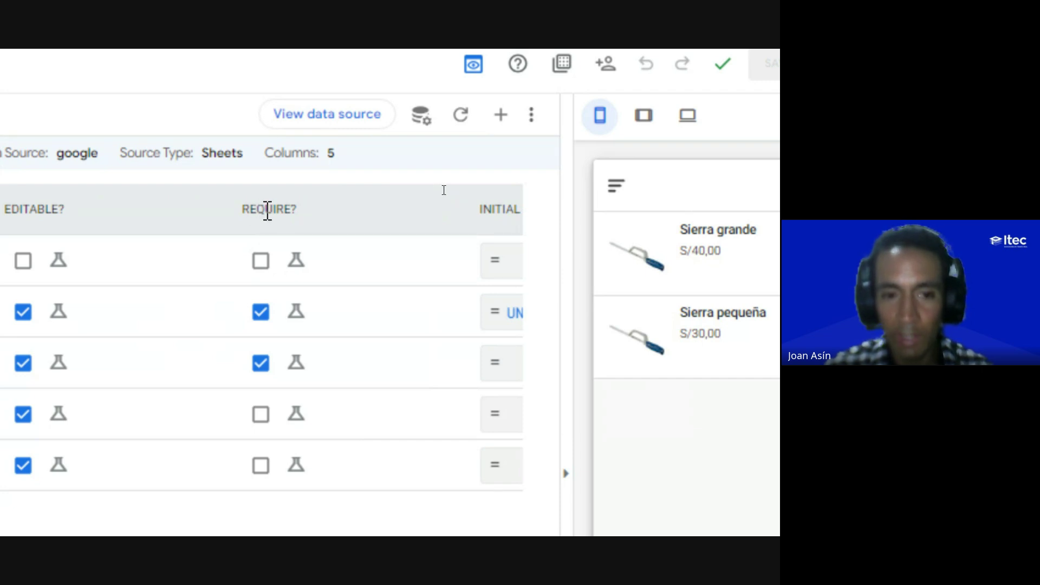
scroll(162, 486, "down", 1)
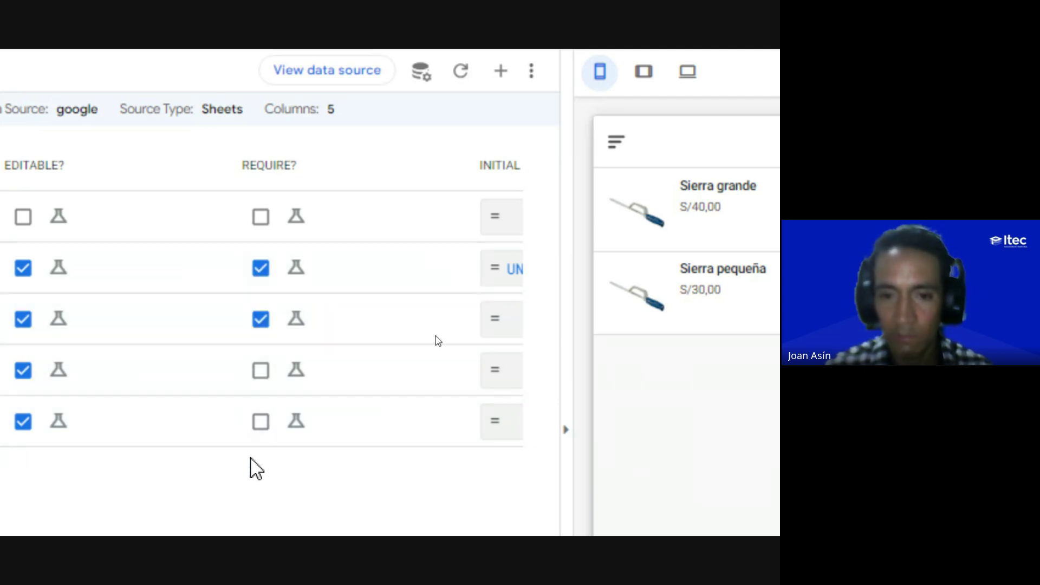
scroll(243, 291, "left", 5)
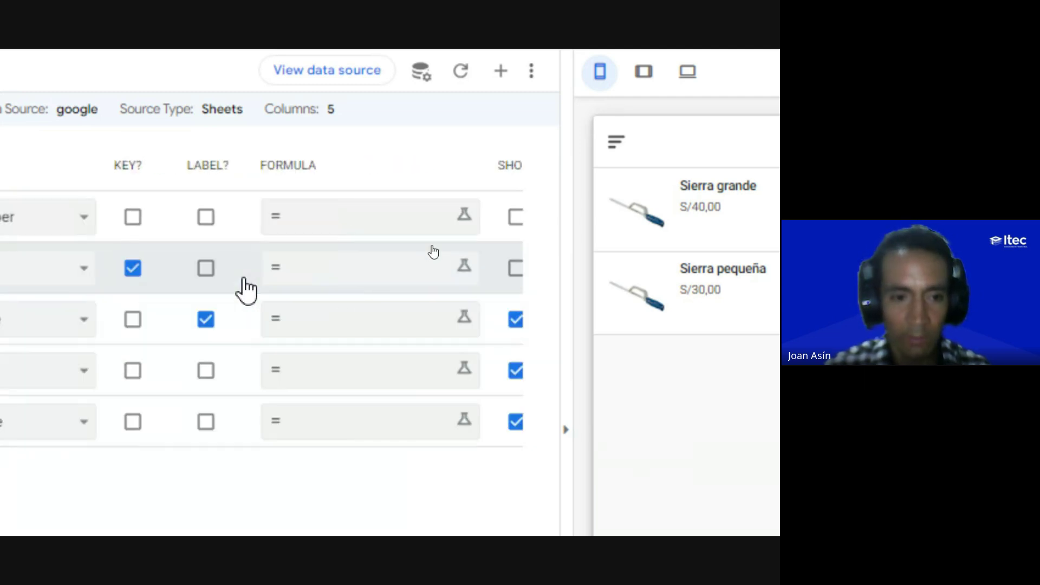
scroll(246, 291, "left", 8)
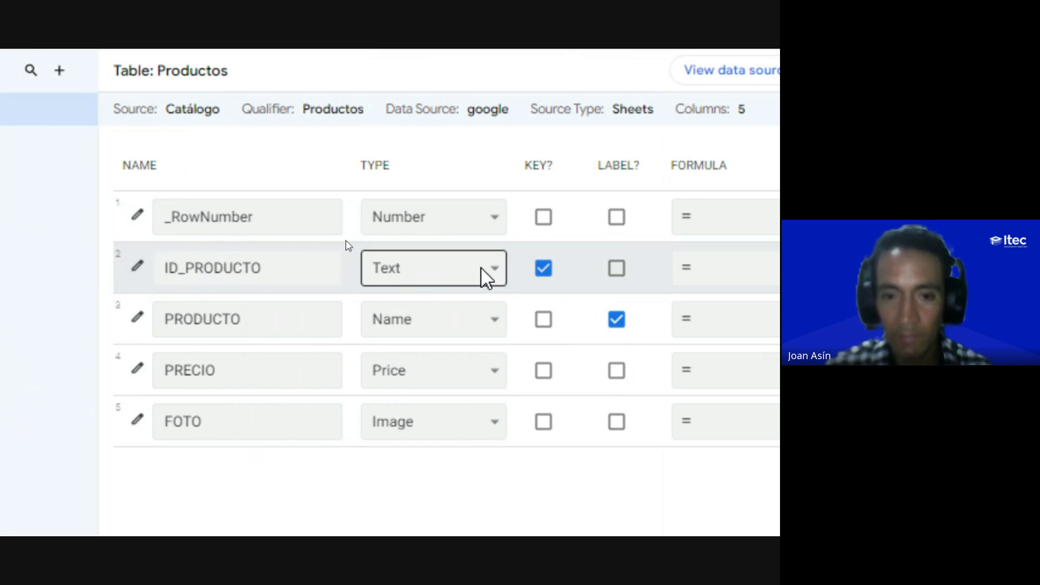
scroll(486, 276, "right", 12)
scroll(482, 268, "right", 5)
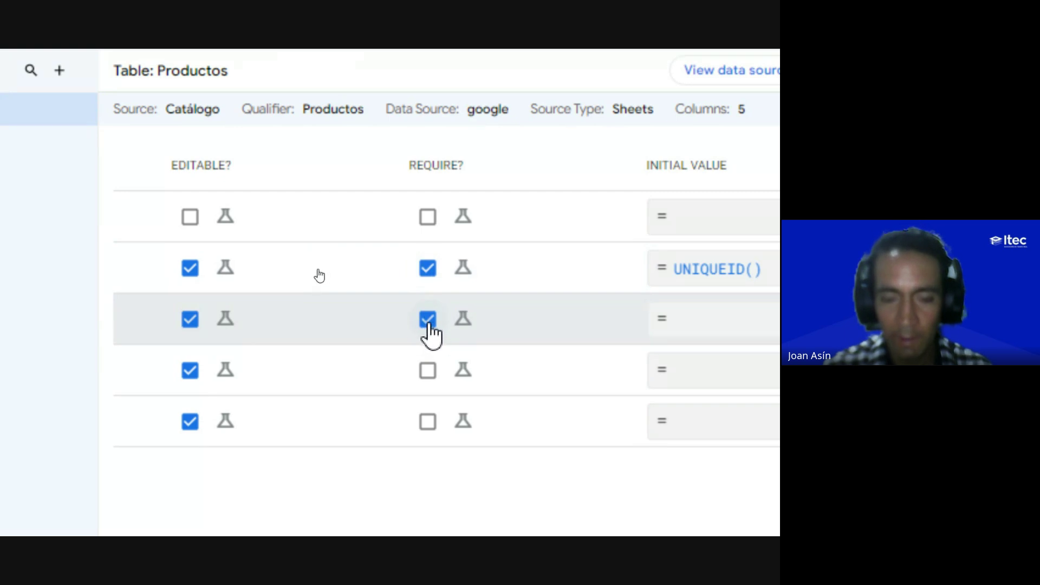
scroll(433, 333, "left", 5)
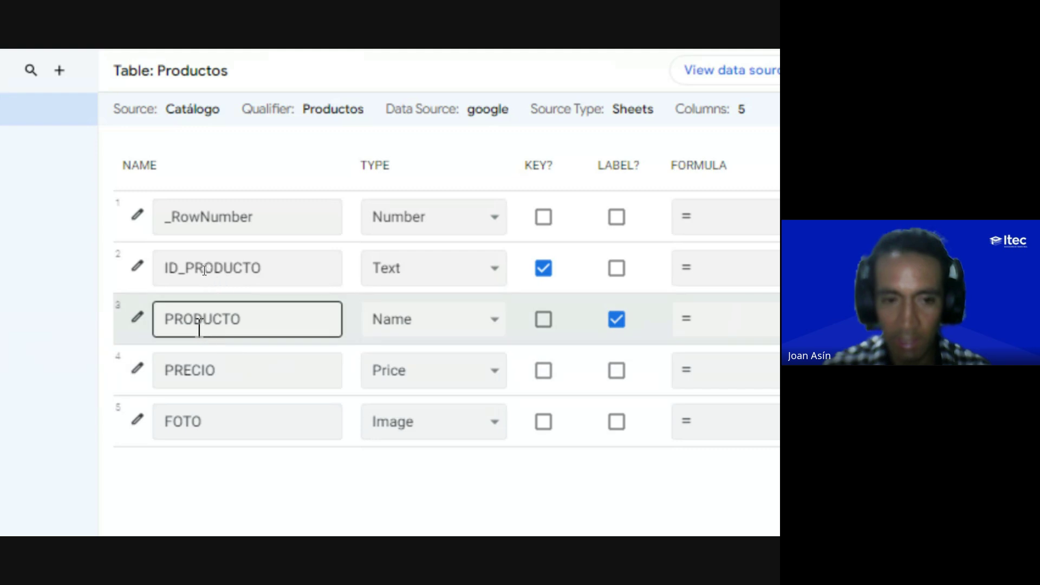
Step: Inspect PRODUCTO's Name type and the FOTO row, then switch to the Google Meet call
left_click(404, 311)
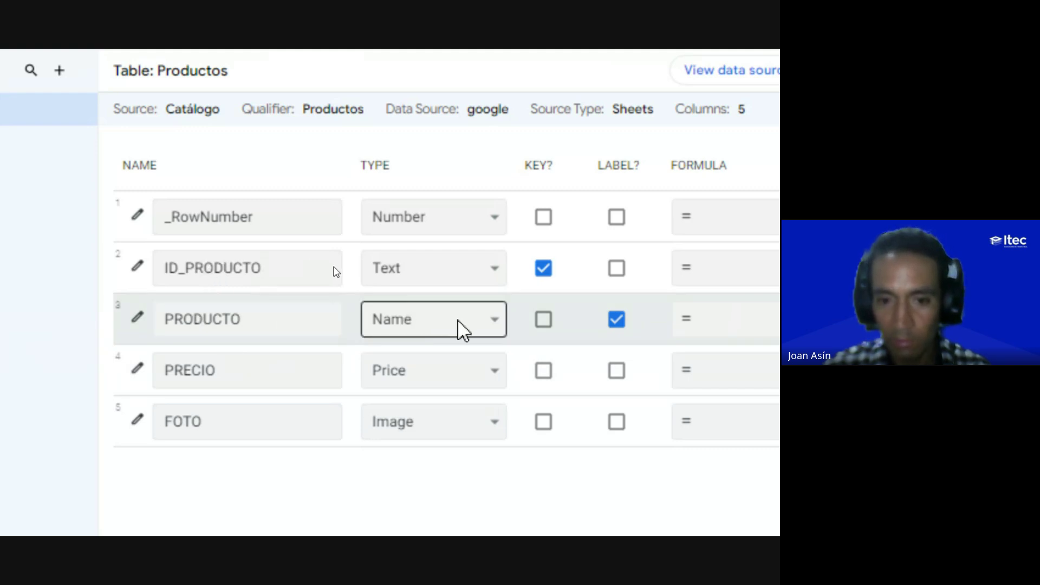
scroll(457, 320, "right", 5)
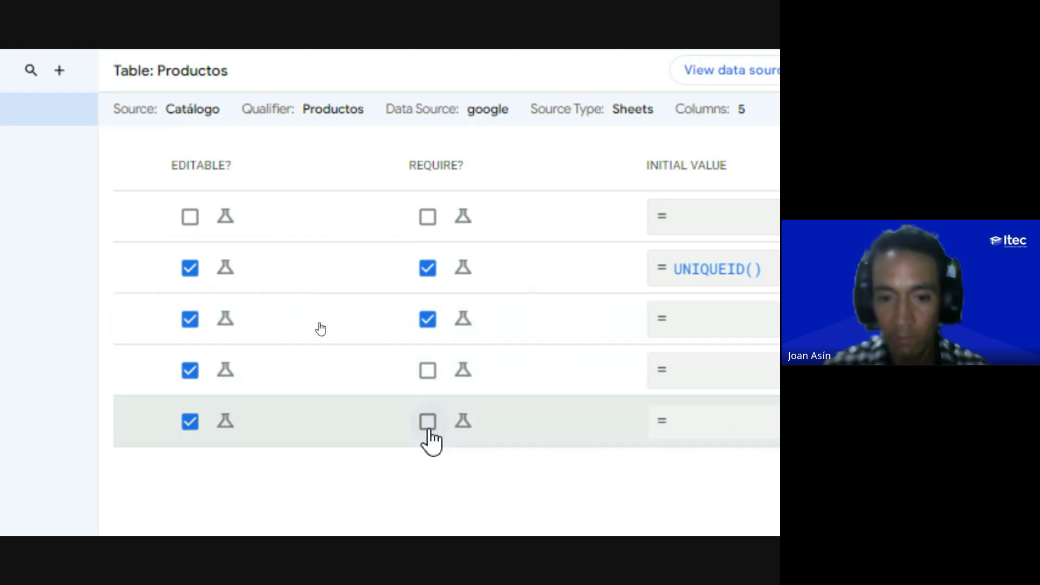
scroll(430, 386, "left", 5)
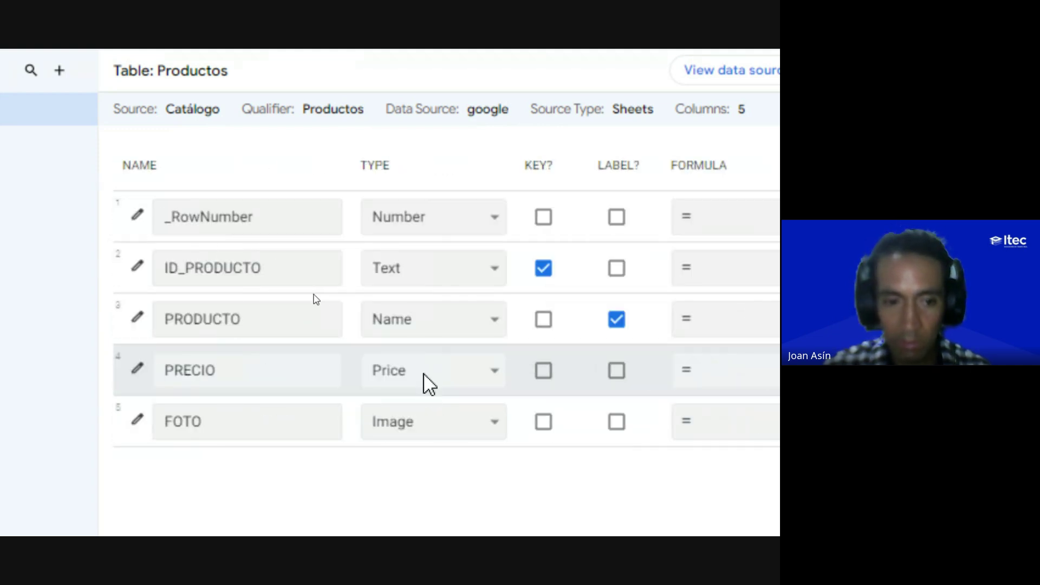
left_click(200, 417)
scroll(453, 383, "right", 8)
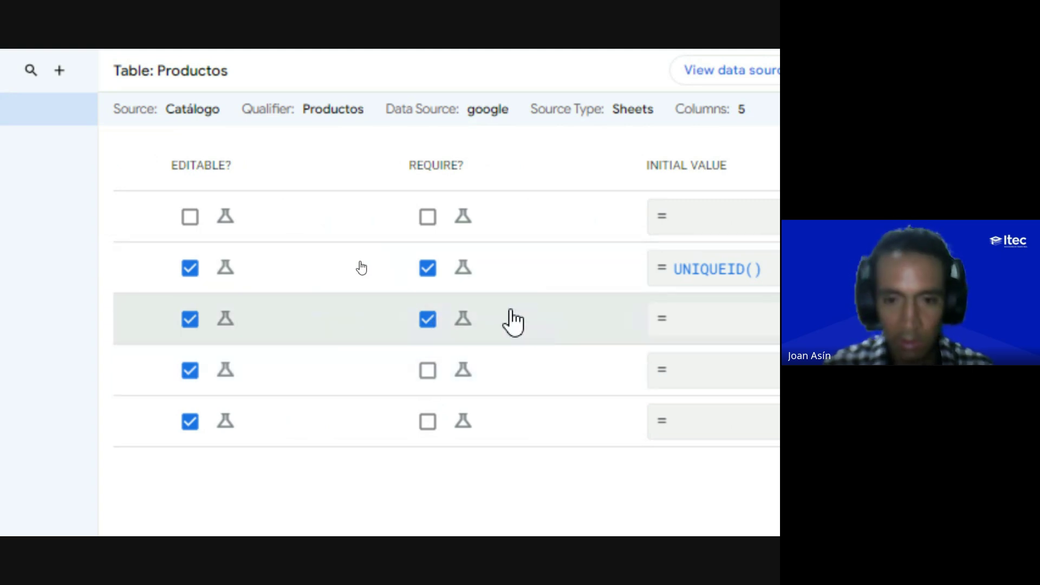
key("alt+Tab")
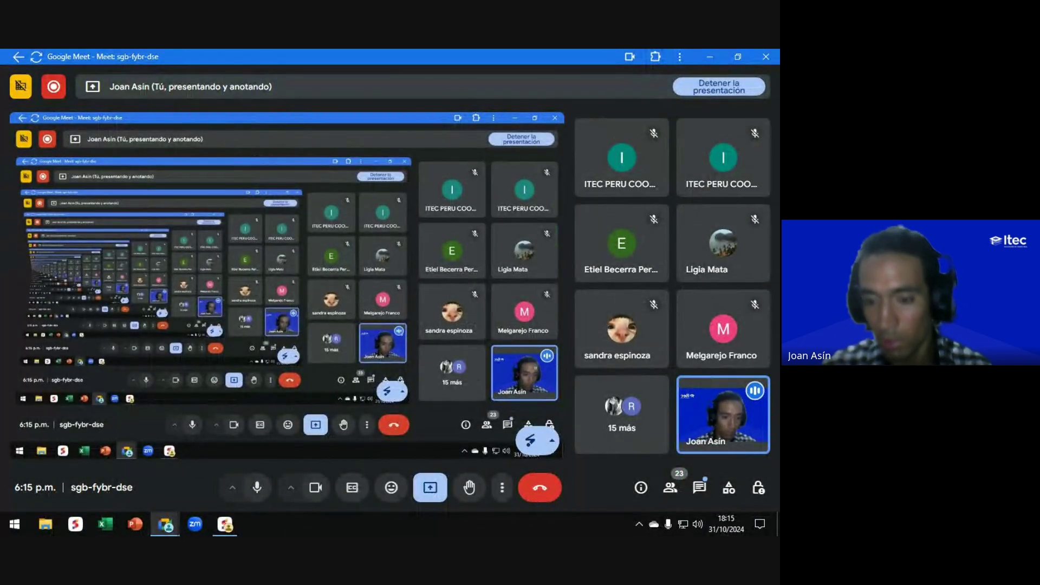
Step: Read and close the Meet chat, then briefly return to the AppSheet editor
left_click(699, 490)
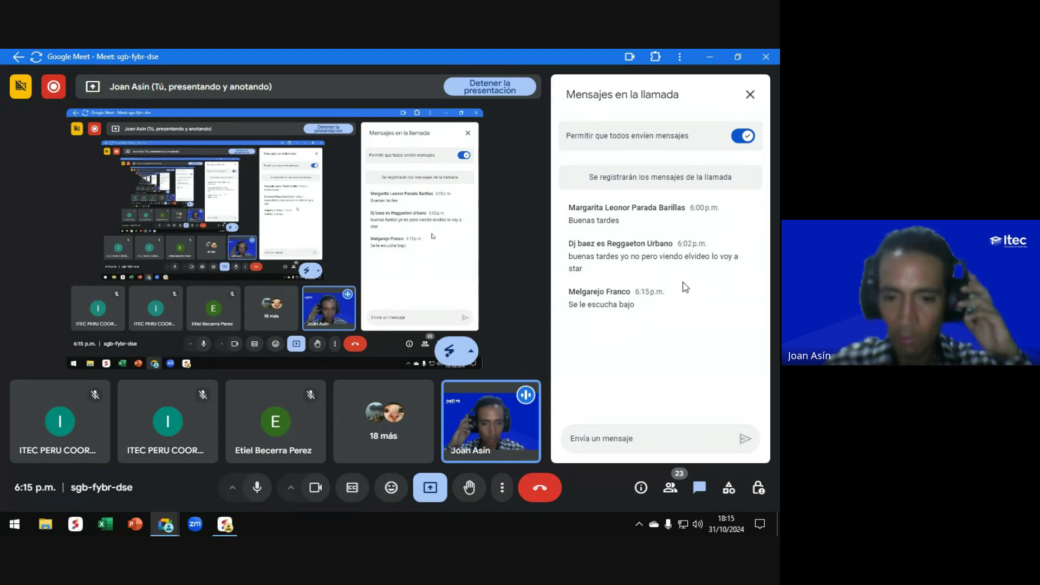
left_click(751, 95)
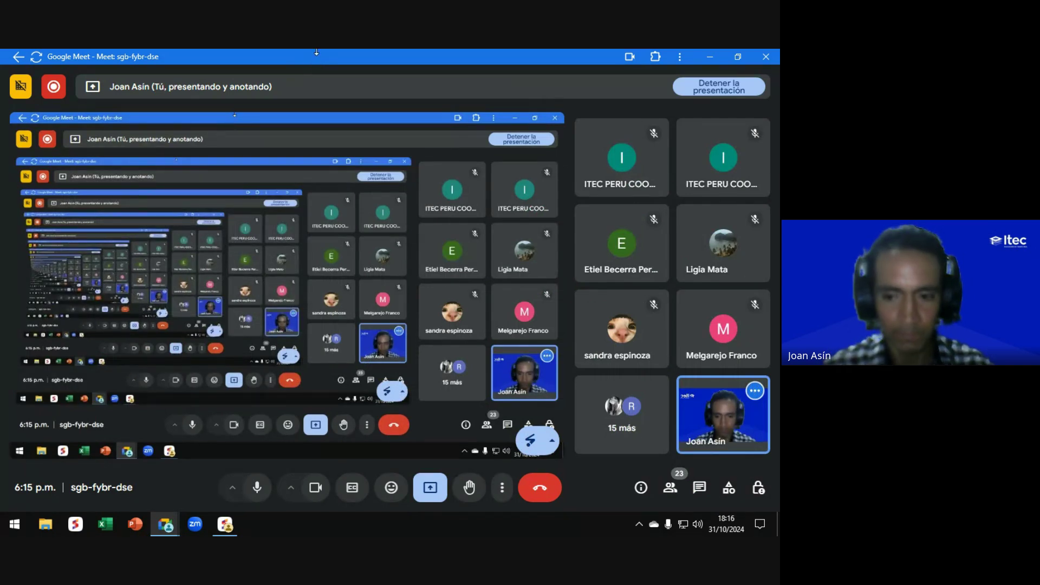
key("alt+Tab")
scroll(319, 249, "right", 2)
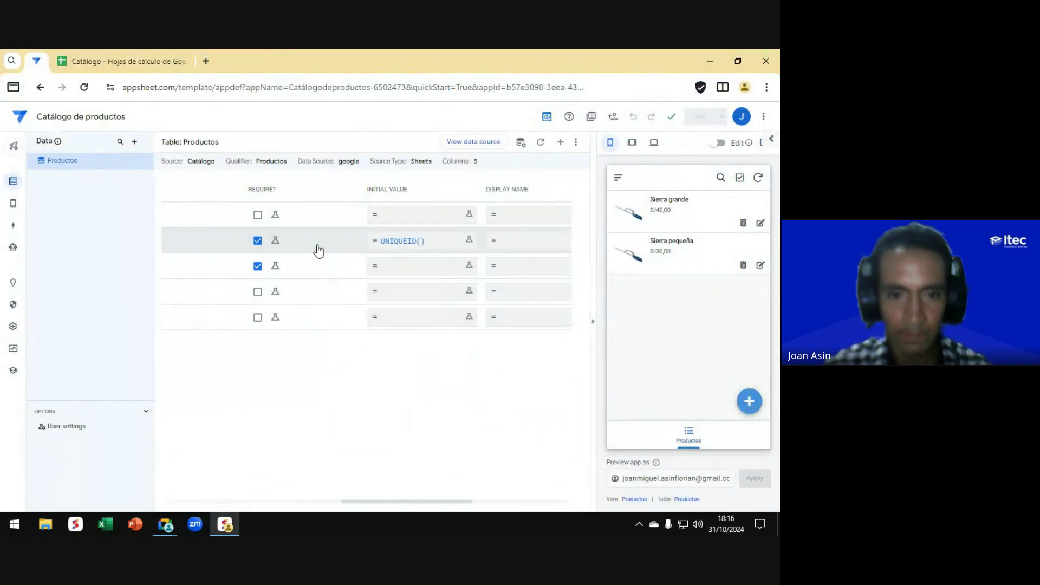
Step: Reread the Meet chat messages, close the panel, and go back to AppSheet
key("alt+Tab")
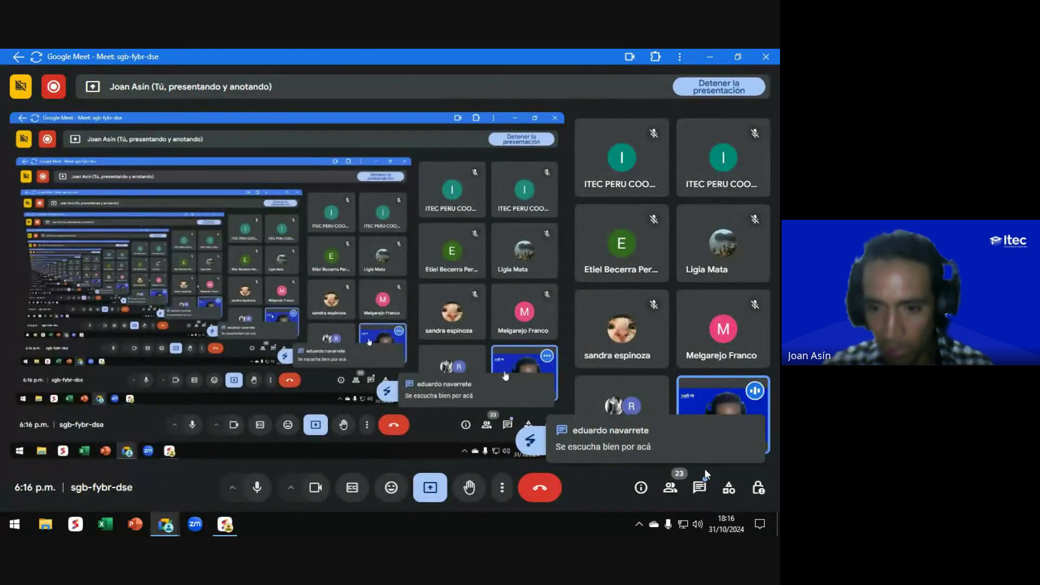
left_click(699, 489)
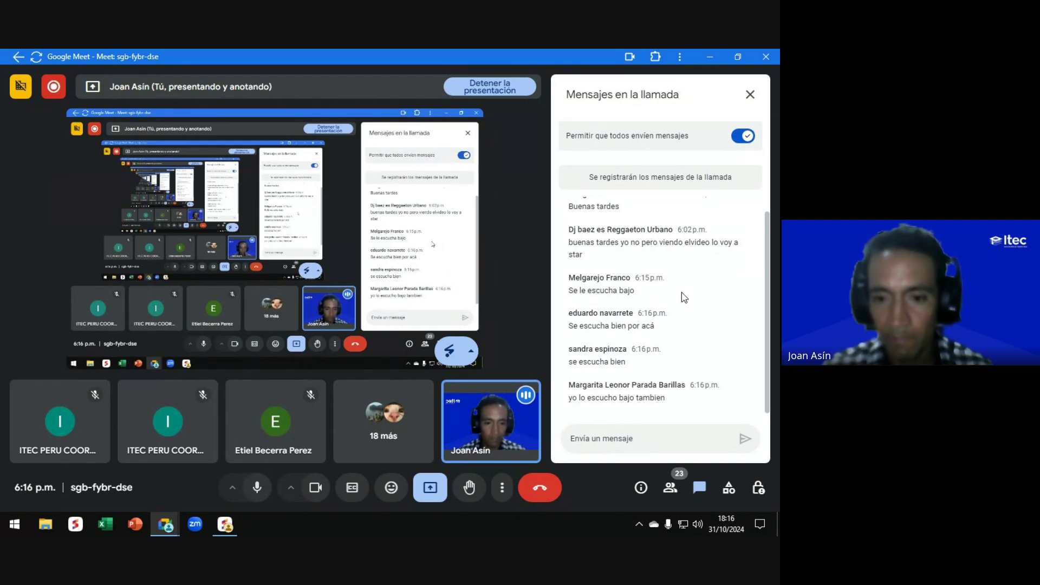
left_click(750, 95)
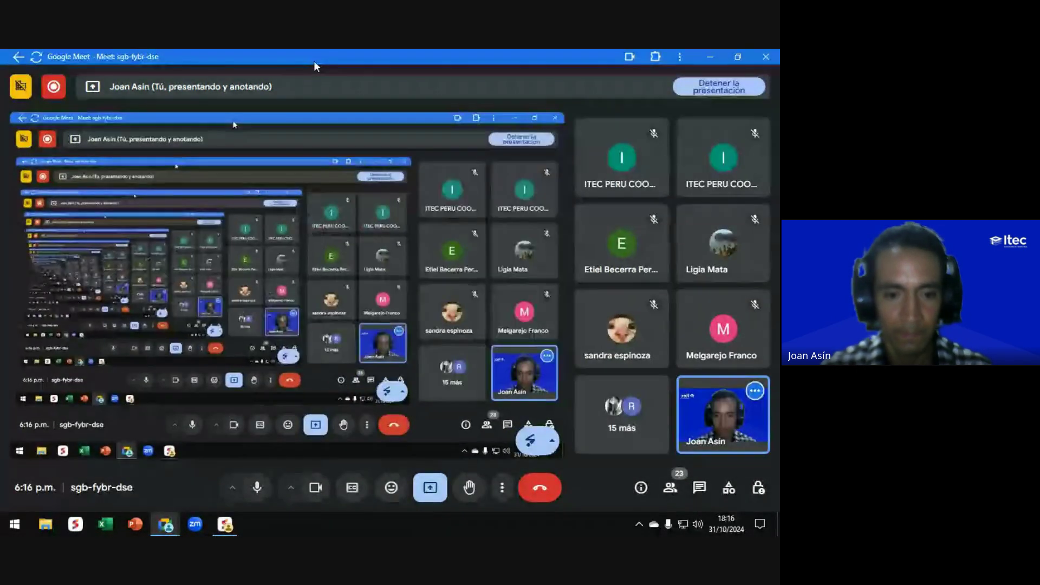
key("alt+Tab")
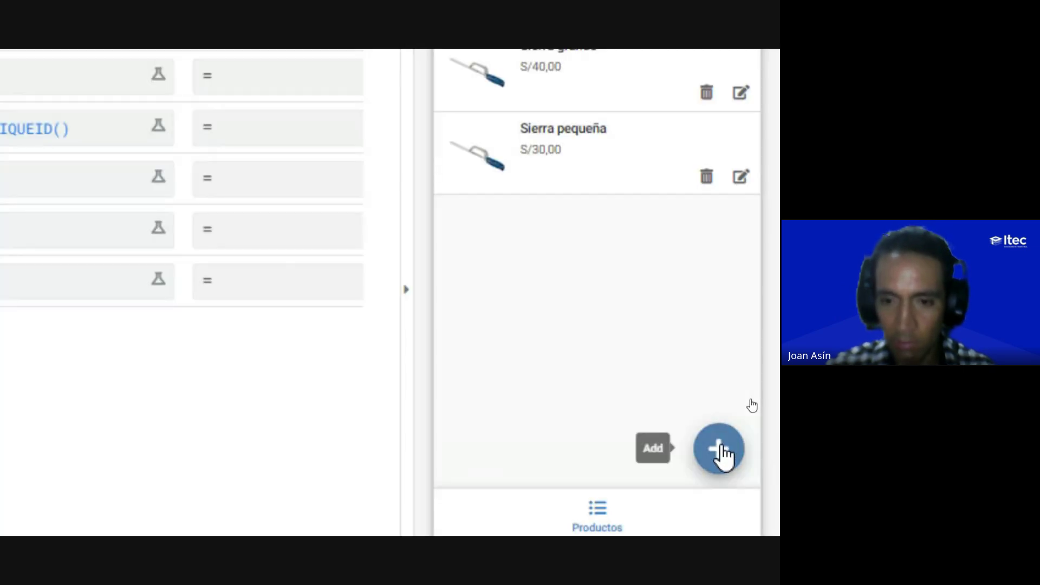
left_click(720, 449)
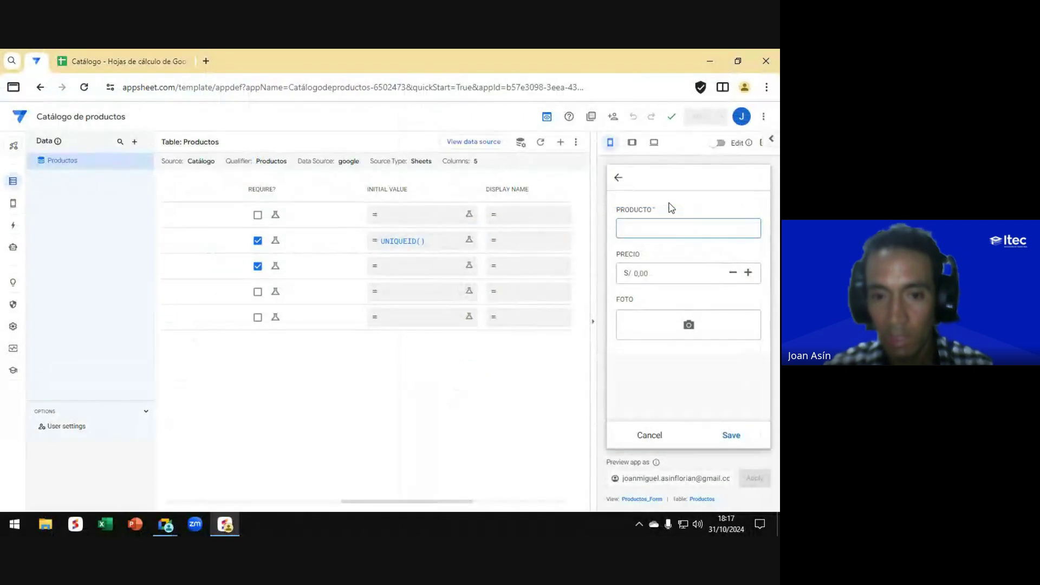
key("alt+Tab")
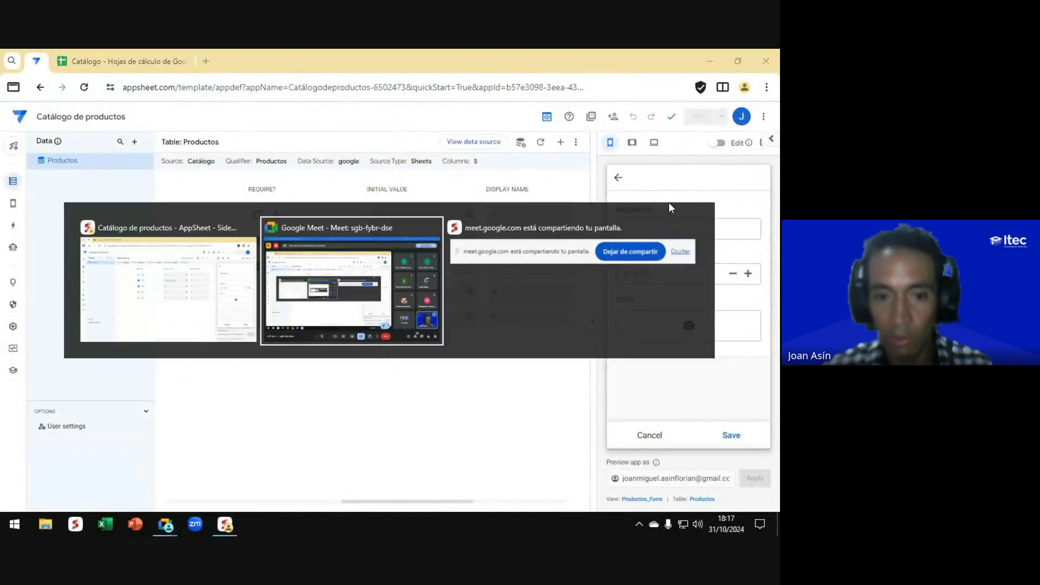
key("alt+Tab")
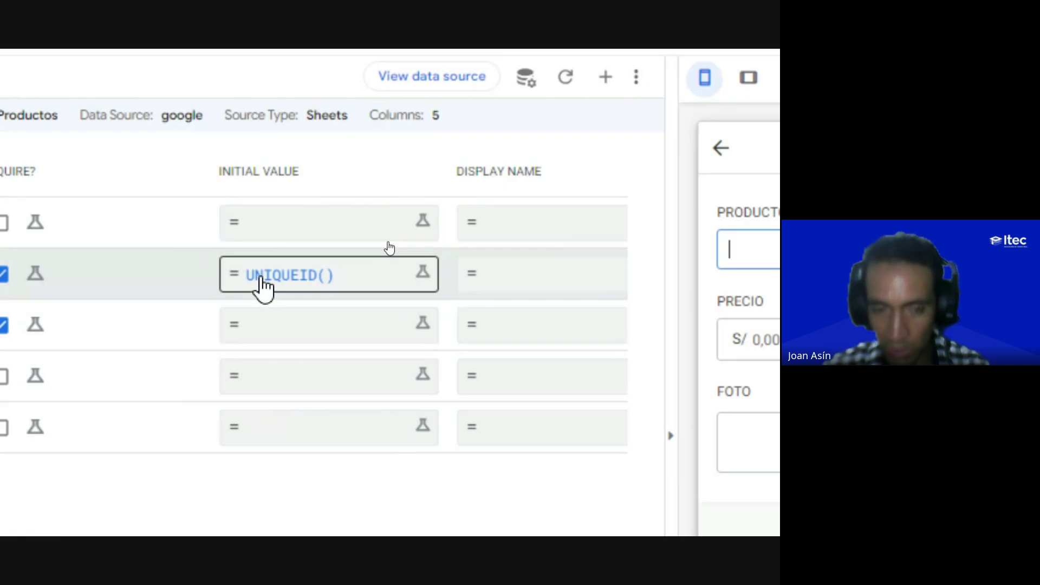
scroll(246, 340, "left", 5)
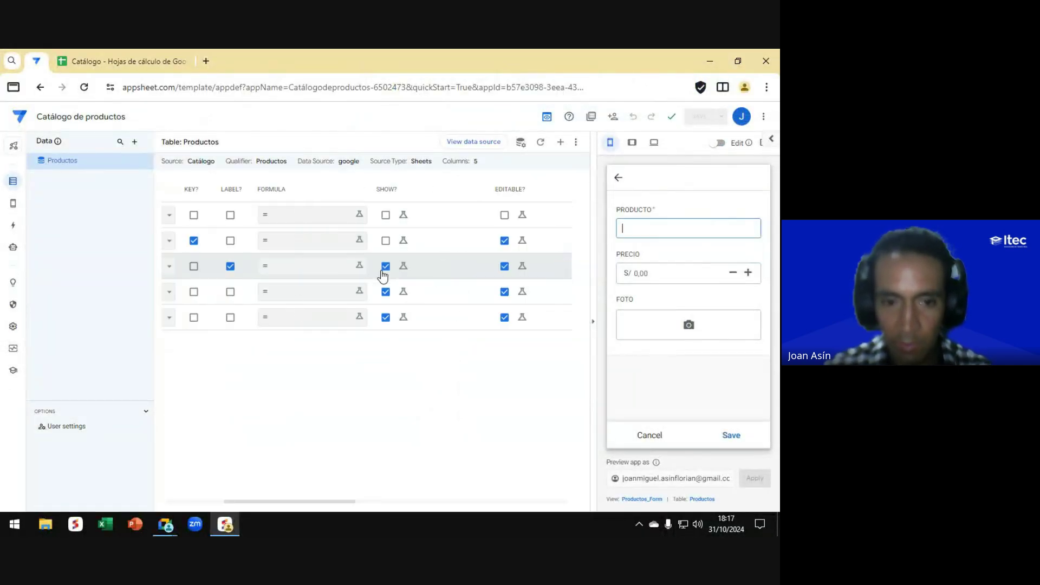
scroll(383, 273, "left", 5)
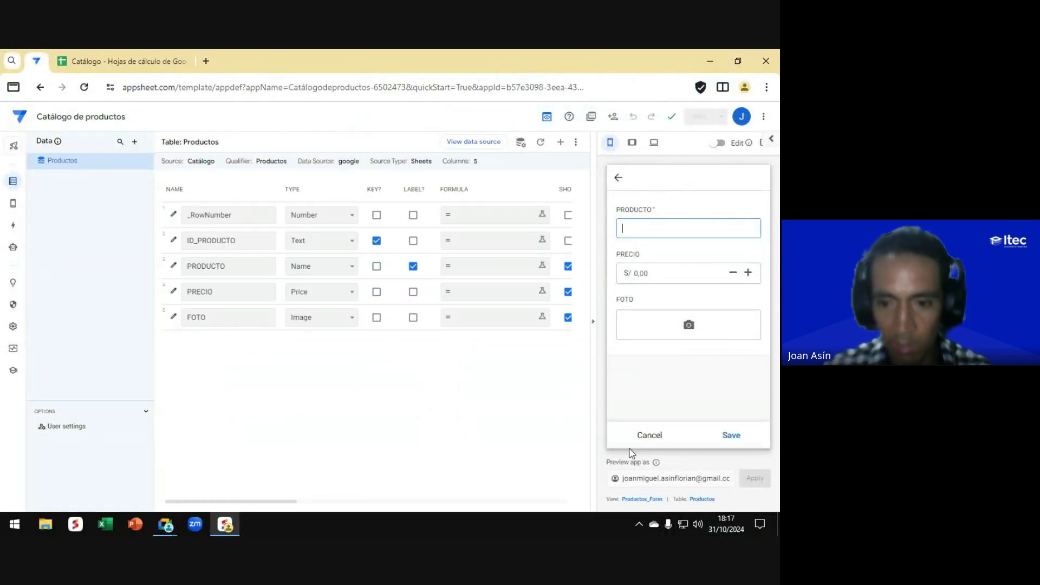
left_click(649, 435)
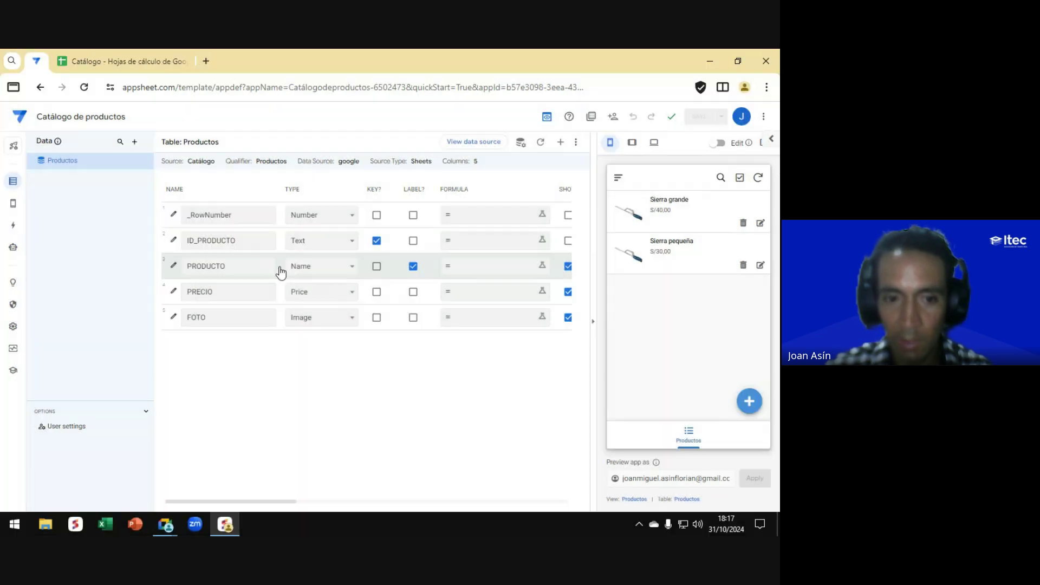
scroll(280, 270, "right", 4)
scroll(280, 269, "right", 5)
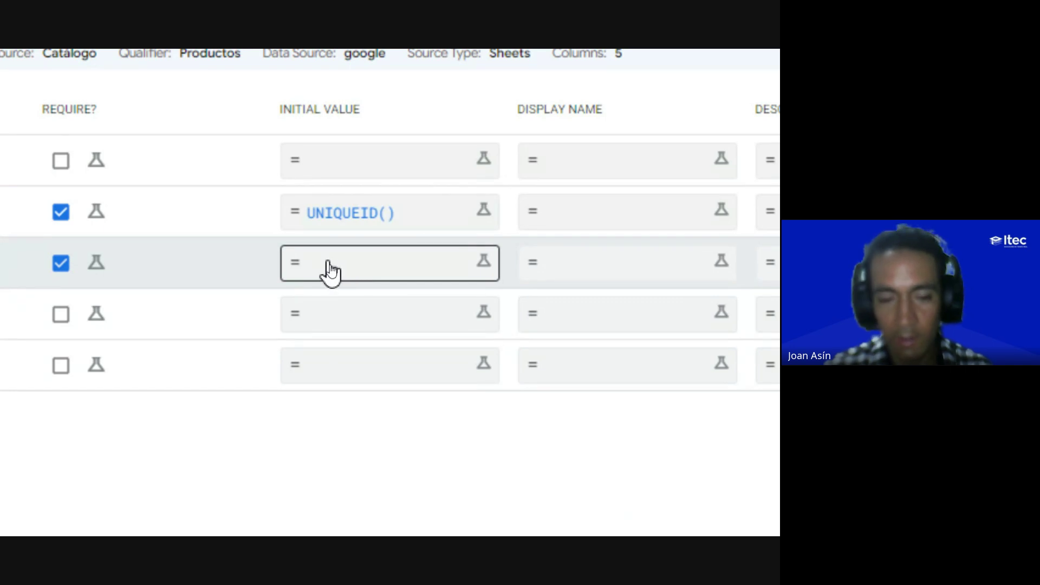
Step: Enter "PRODUCTO N.º" as PRODUCTO's Initial Value expression, then switch to Google Meet
left_click(330, 269)
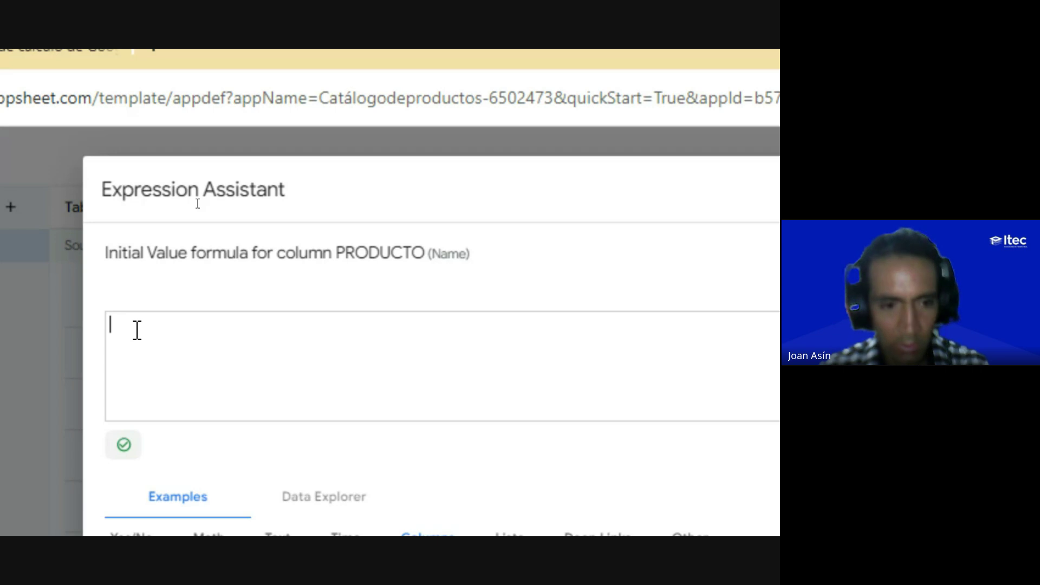
type("\"")
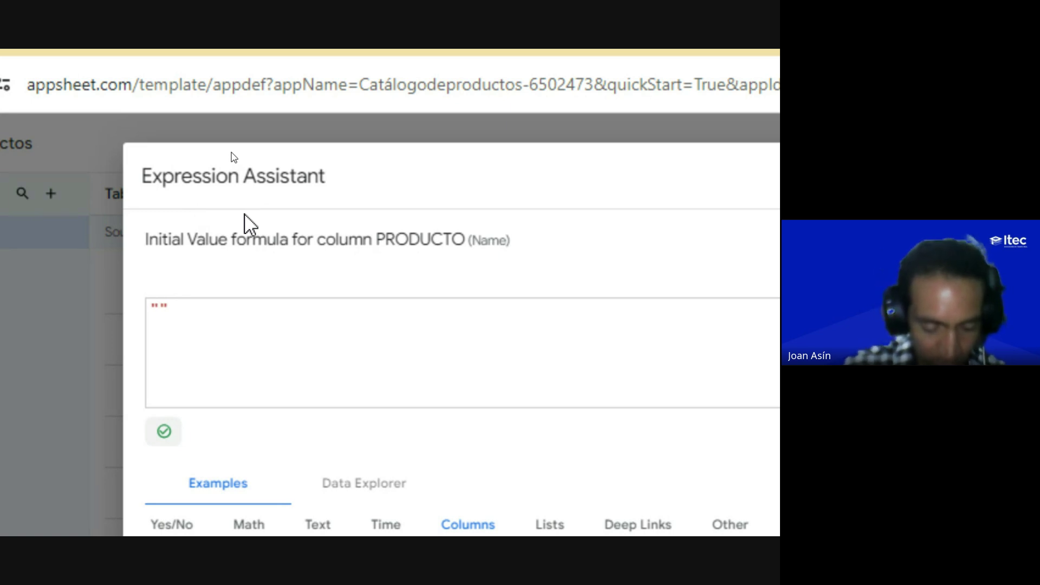
type("PRODUCTO")
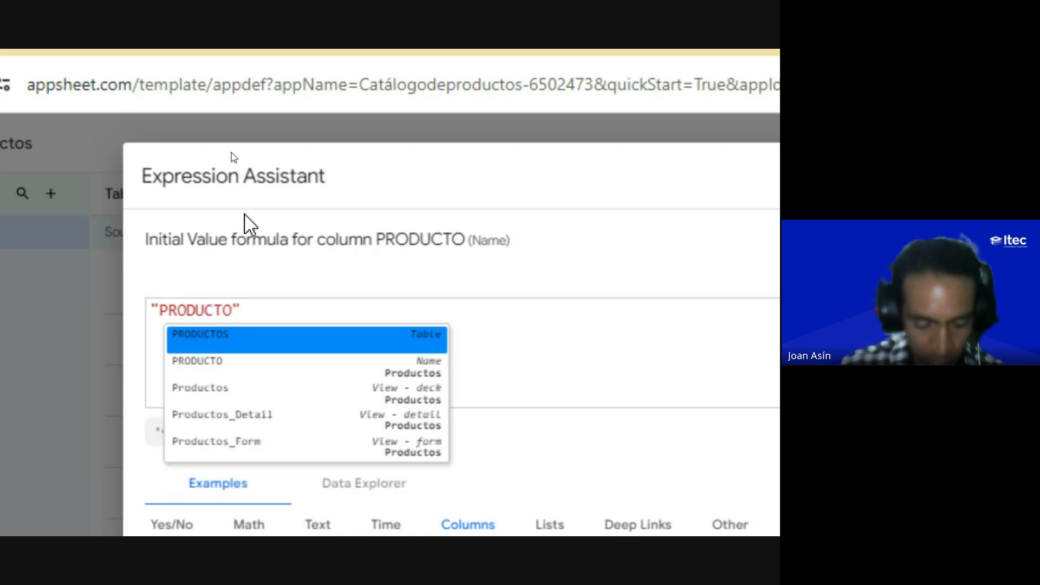
type(" N.")
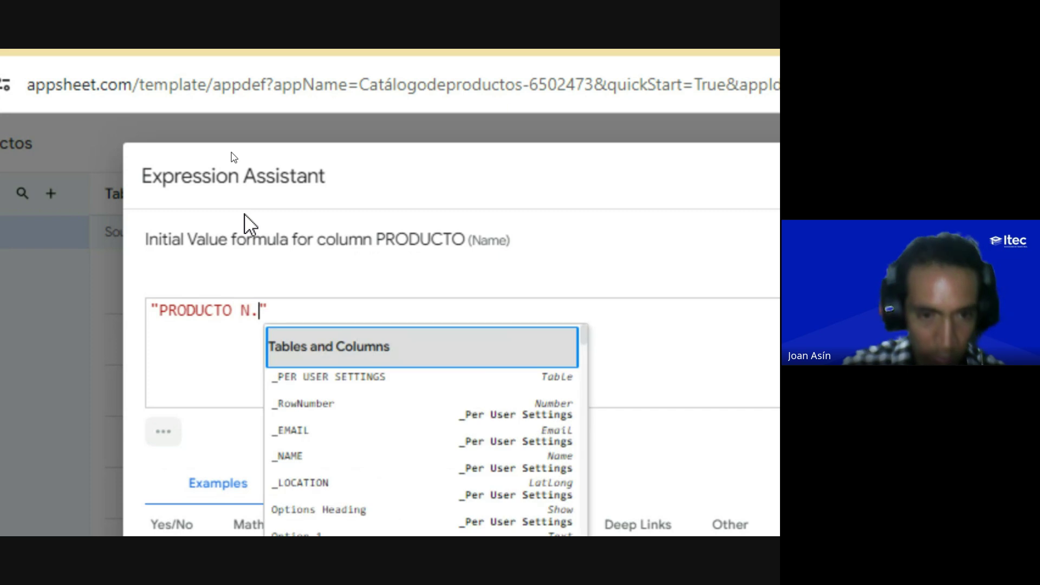
type("º")
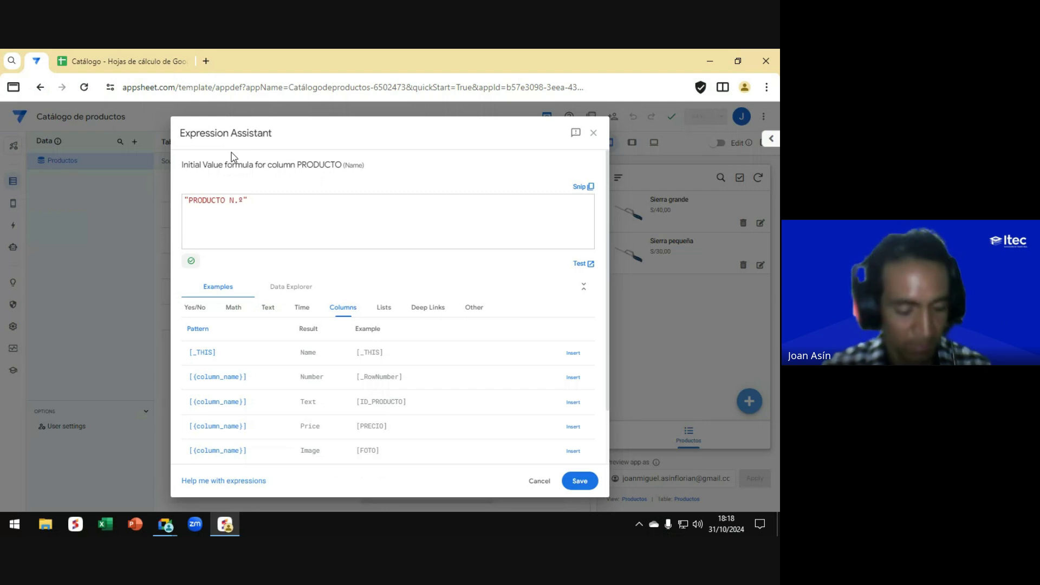
key("alt+Tab")
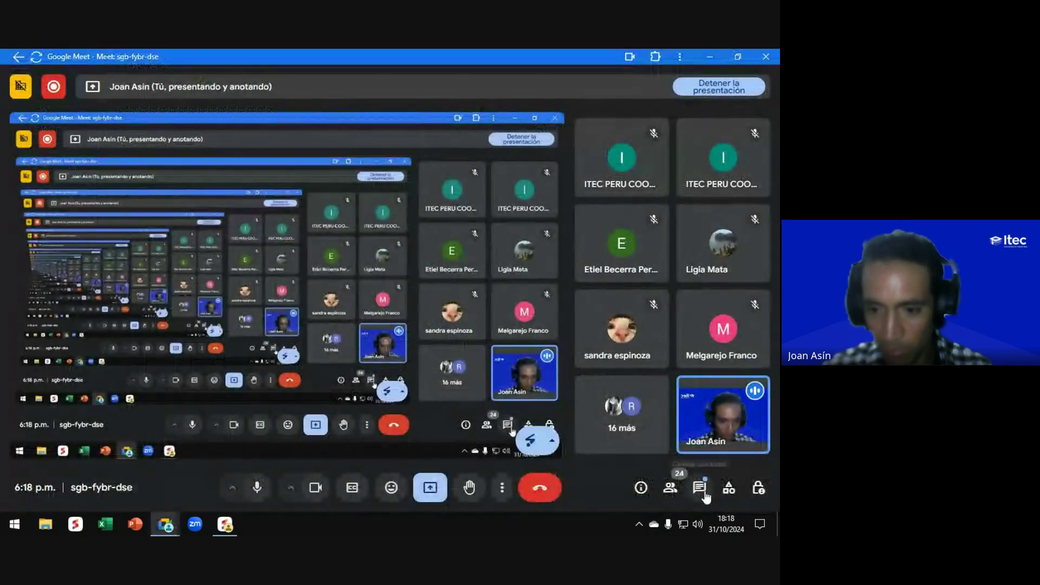
Step: Read the newest Meet chat message and return to the PRODUCTO initial value Expression Assistant
left_click(700, 488)
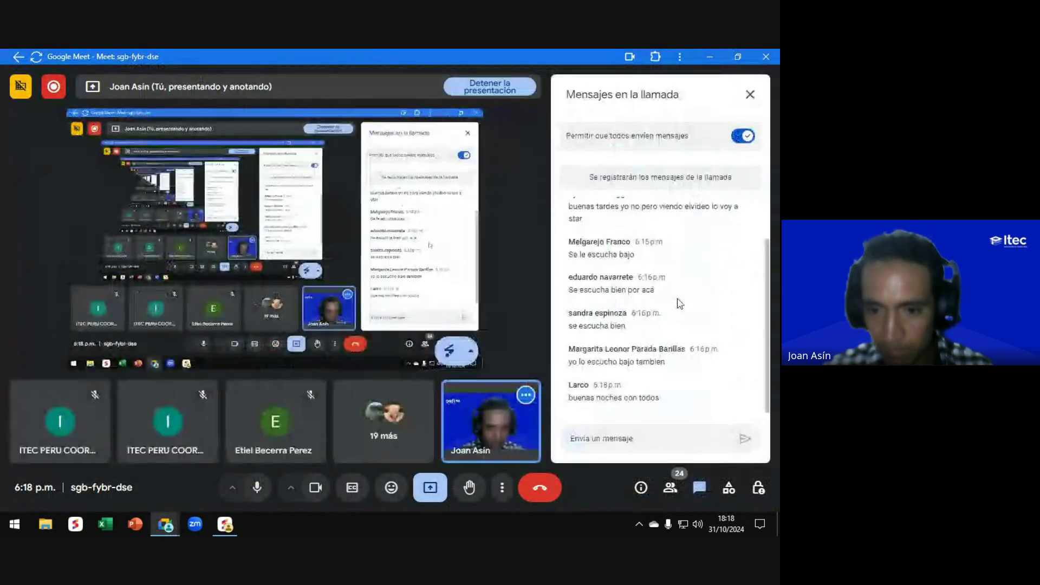
left_click(751, 96)
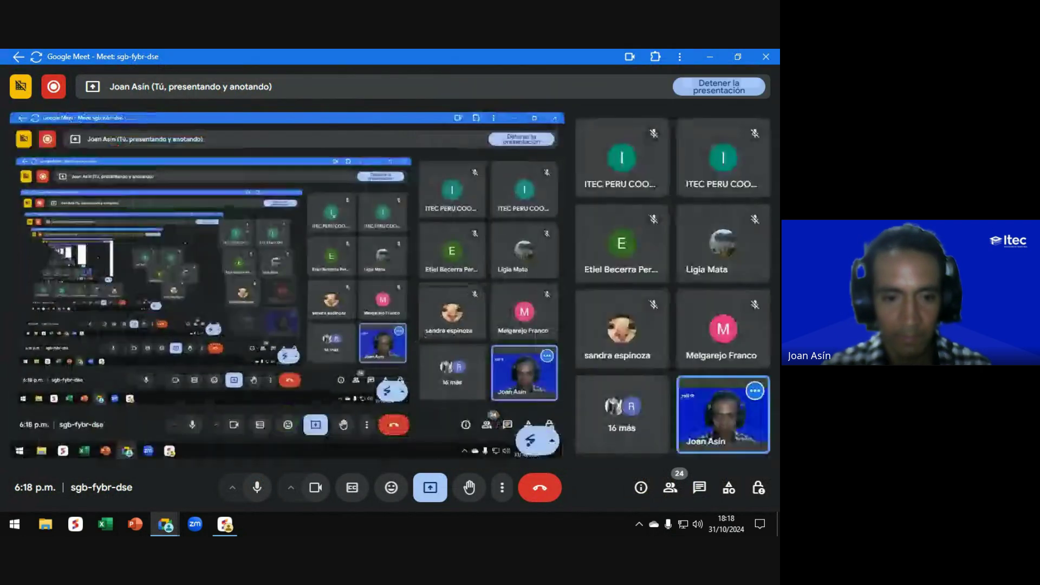
key("alt+Tab")
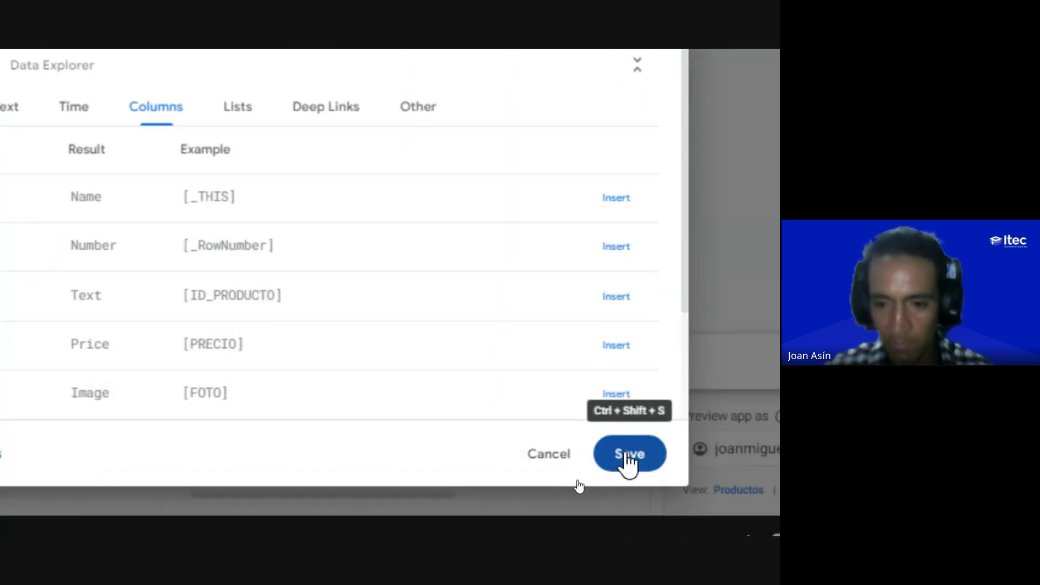
Step: Save PRODUCTO's initial value formula and the app, then show the Productos table columns
left_click(627, 455)
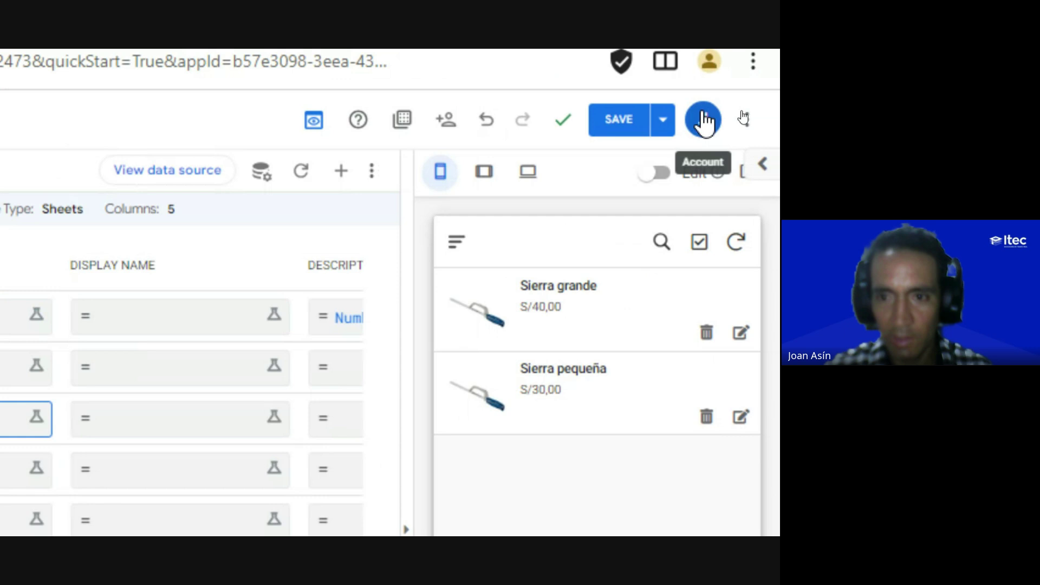
left_click(618, 119)
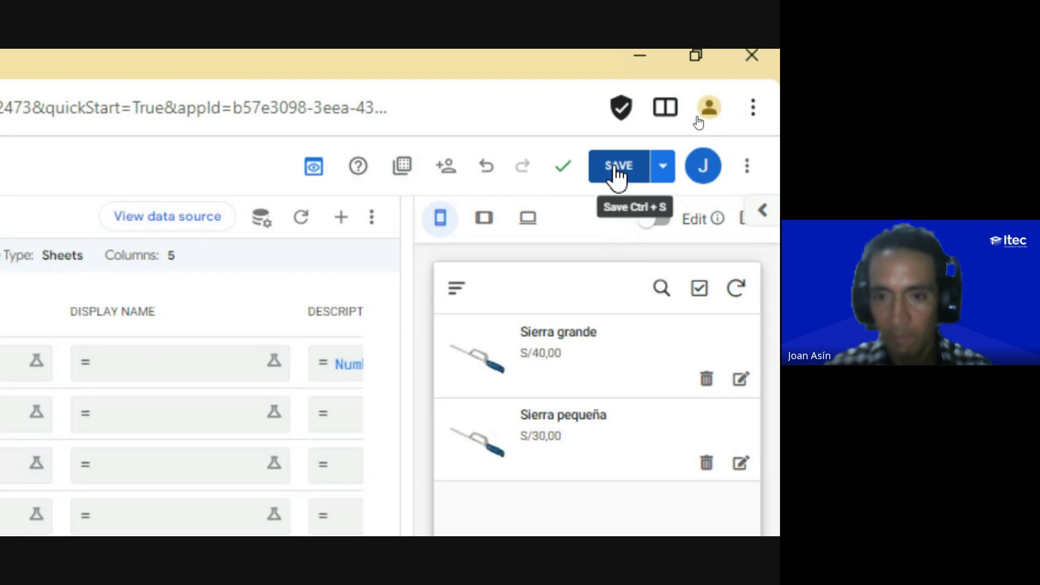
left_click(617, 168)
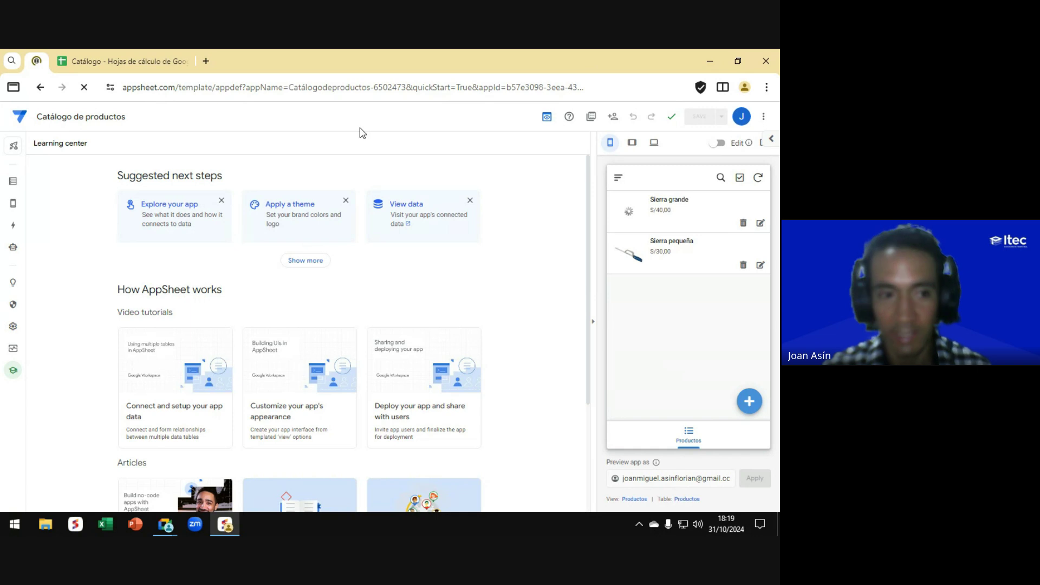
left_click(13, 183)
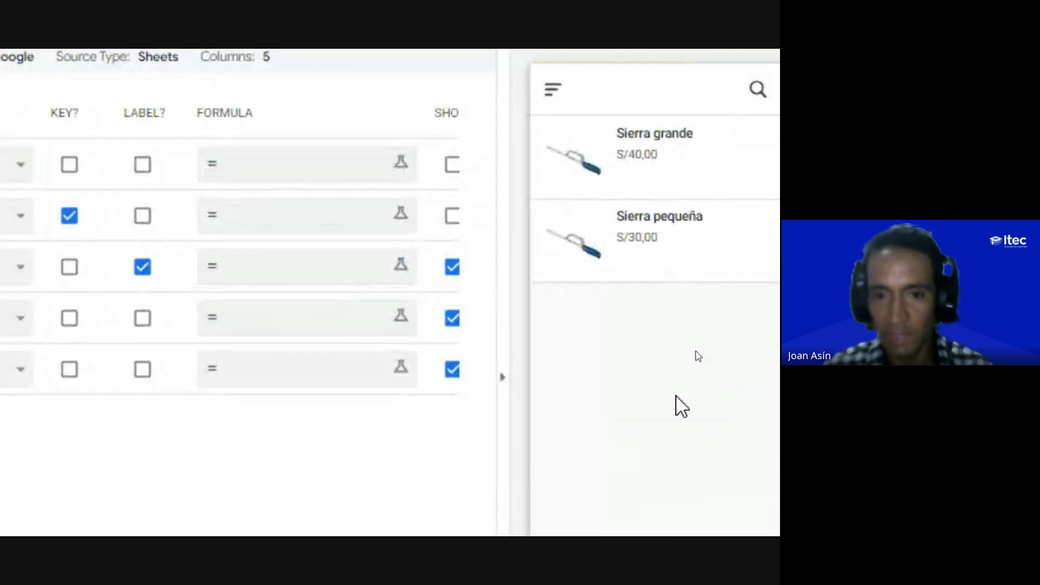
left_click(718, 391)
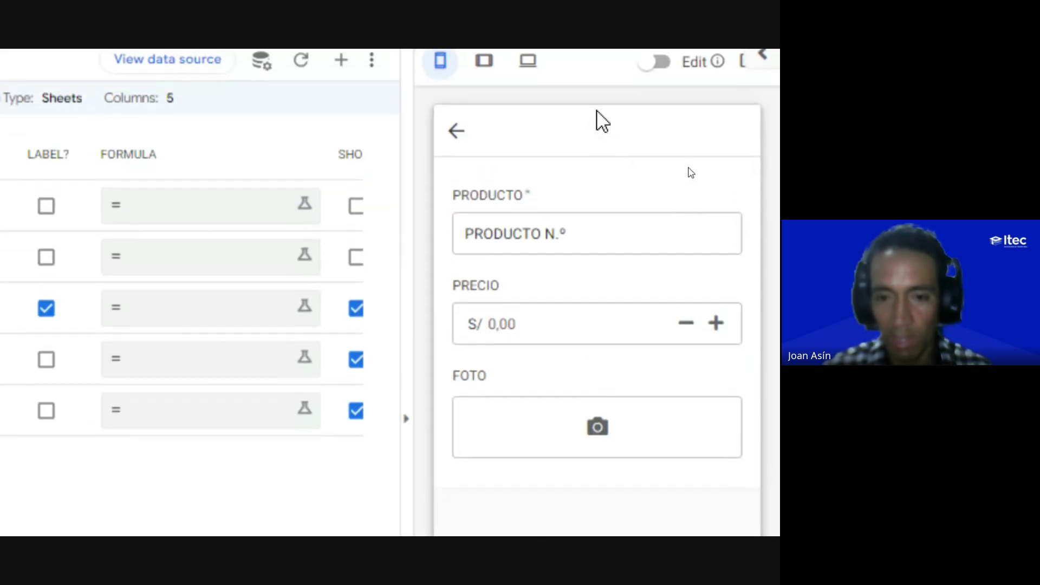
Step: Test the new-product form by appending 02 to the prefilled PRODUCTO N.° name, then discard it
left_click(499, 220)
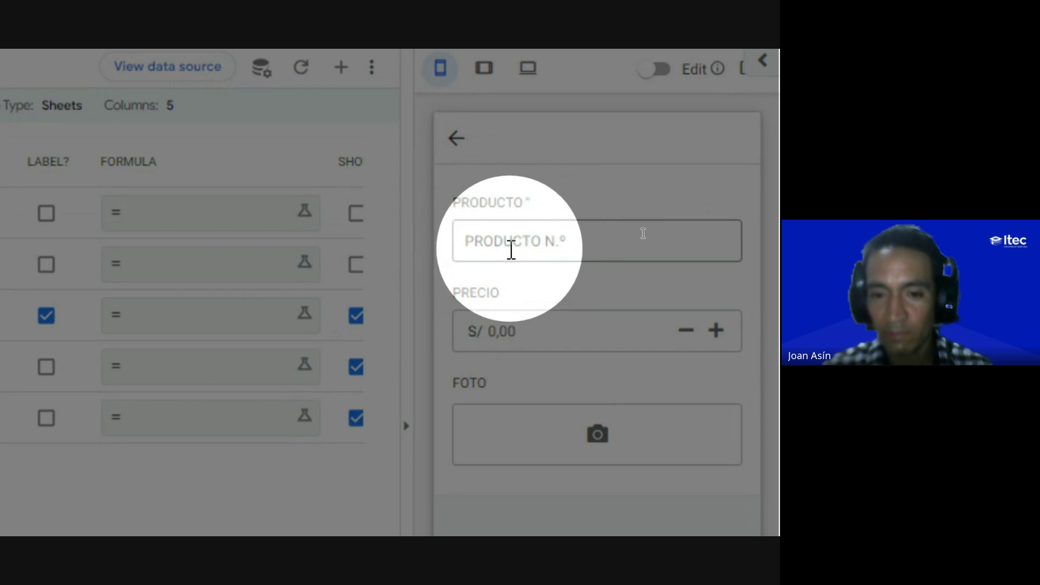
left_click(590, 240)
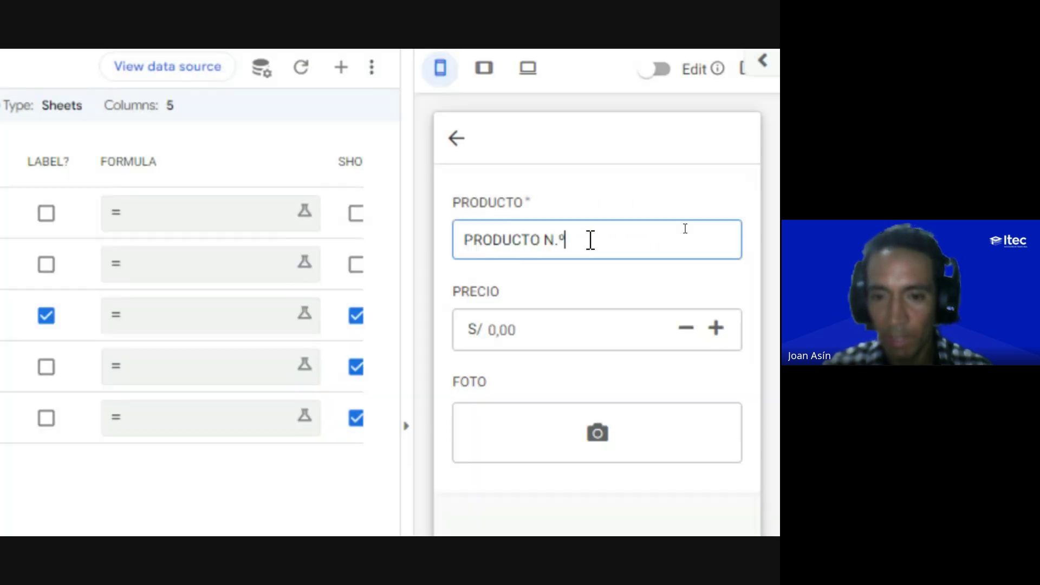
type("0")
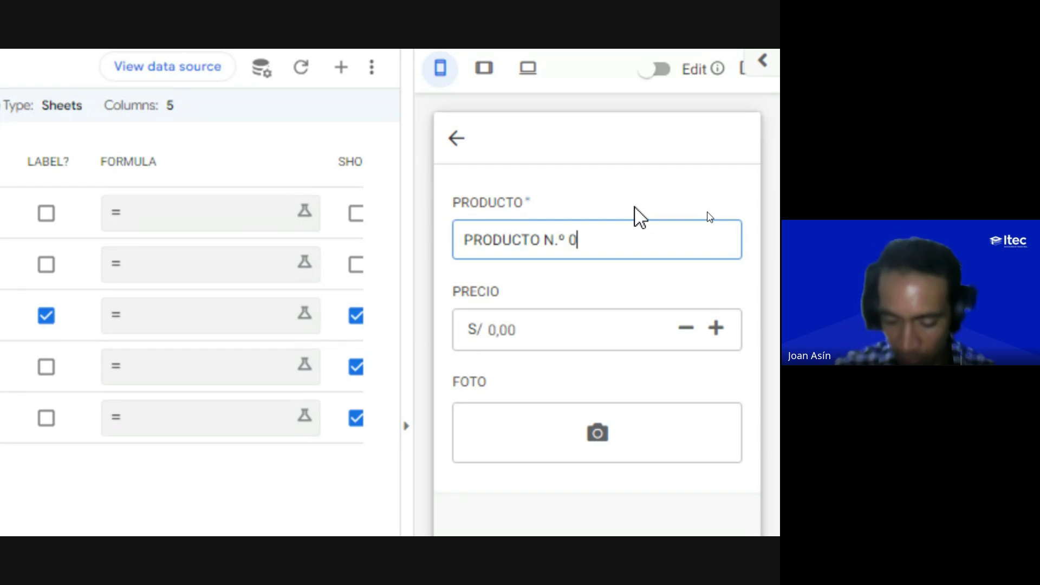
type("2")
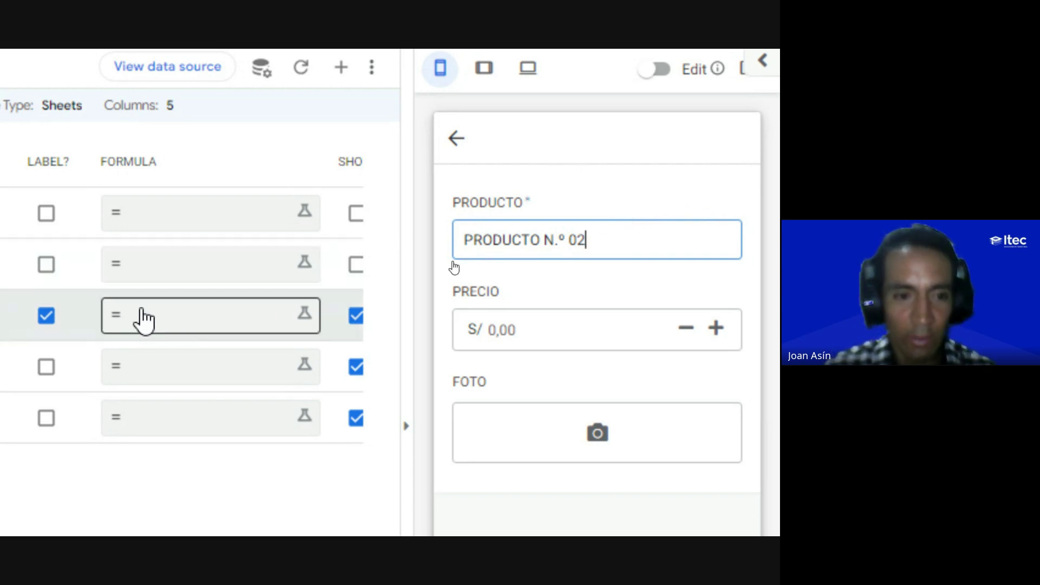
scroll(155, 276, "right", 3)
scroll(155, 276, "right", 10)
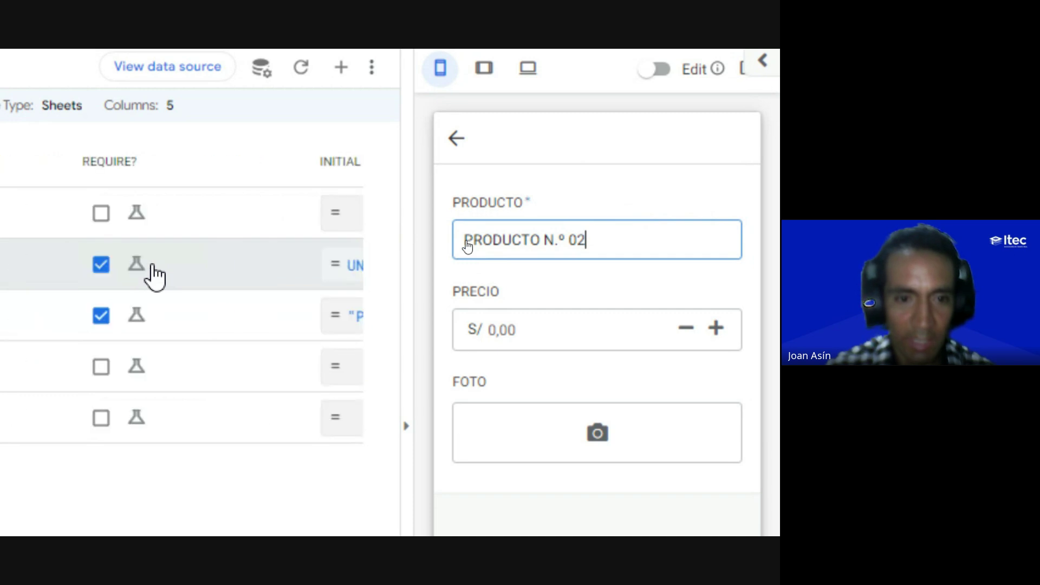
scroll(147, 279, "left", 2)
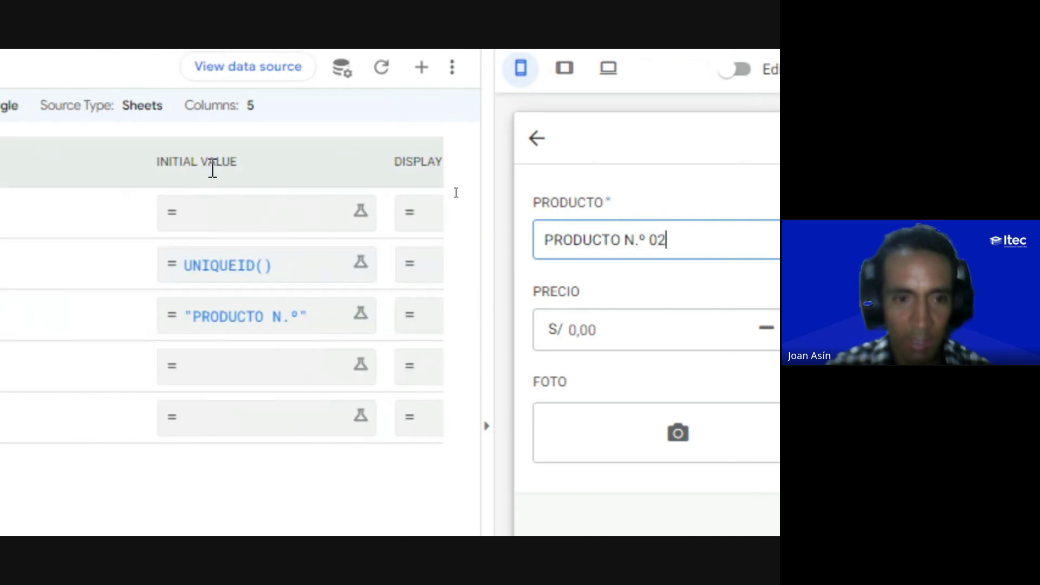
scroll(641, 274, "right", 2)
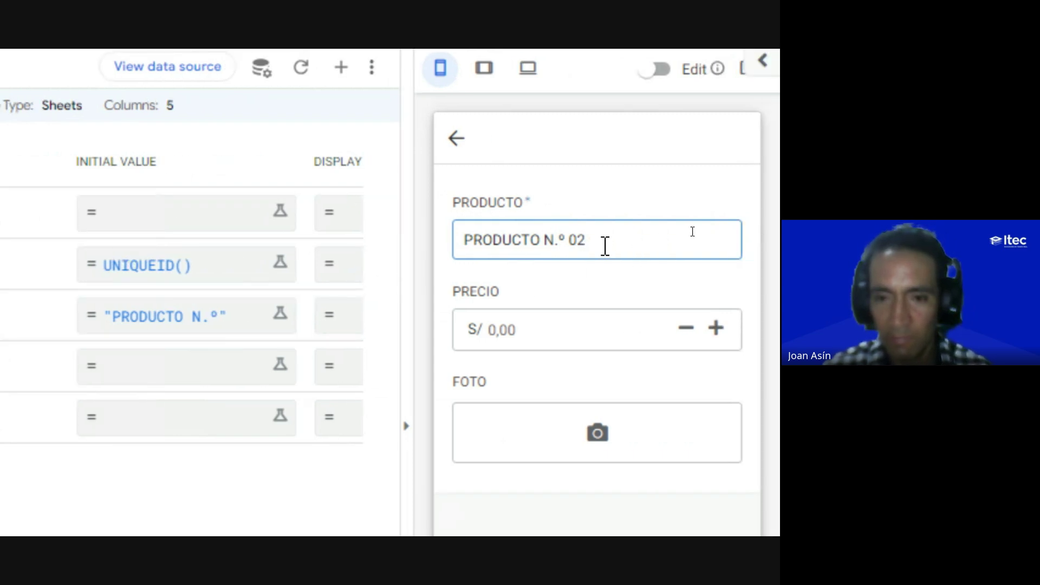
scroll(149, 328, "left", 2)
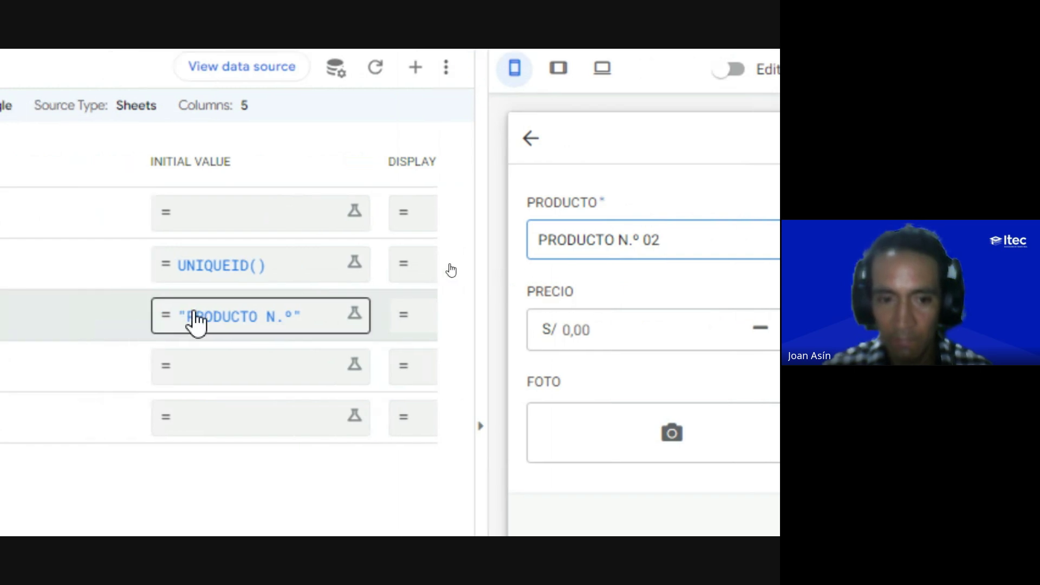
scroll(332, 320, "right", 2)
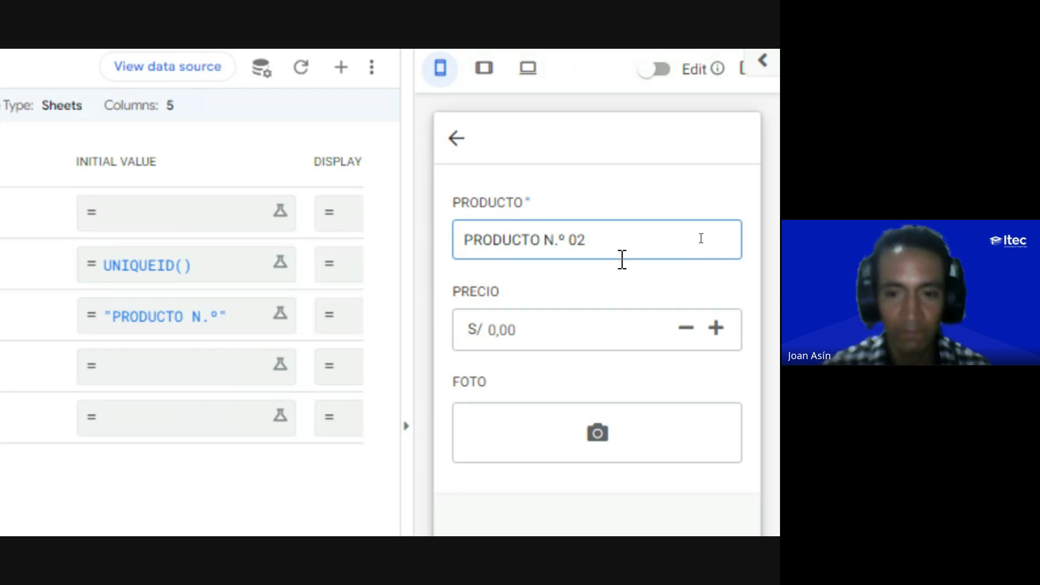
left_click(520, 503)
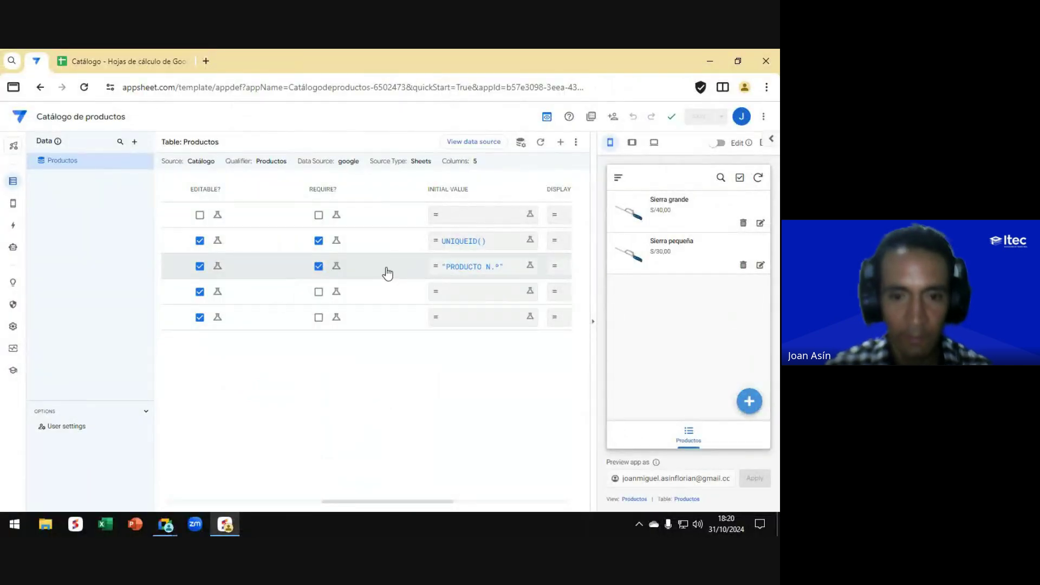
Step: Reopen a fresh new-product form, then collapse the preview to widen the columns table
scroll(366, 272, "right", 5)
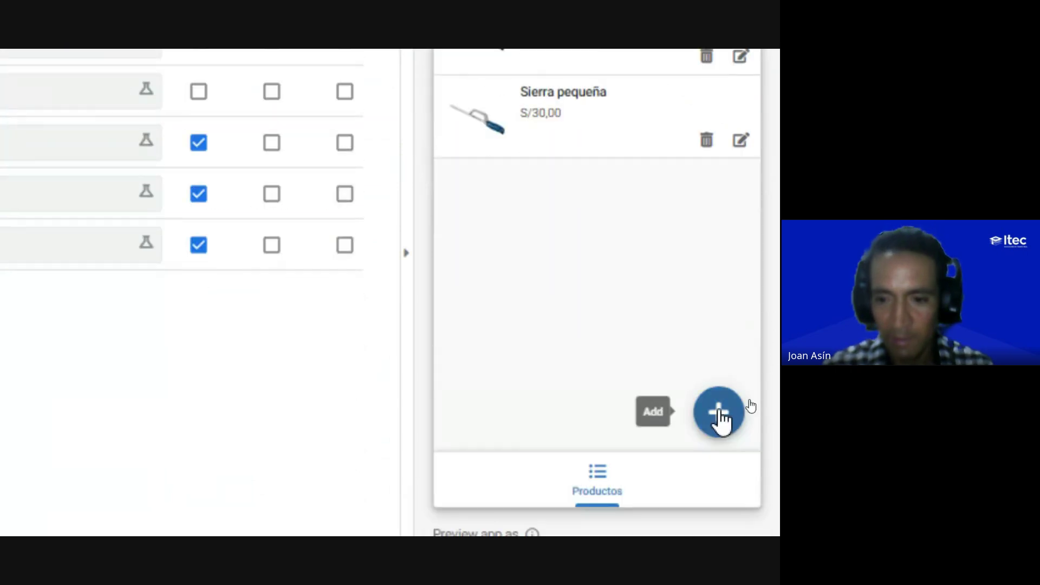
left_click(719, 413)
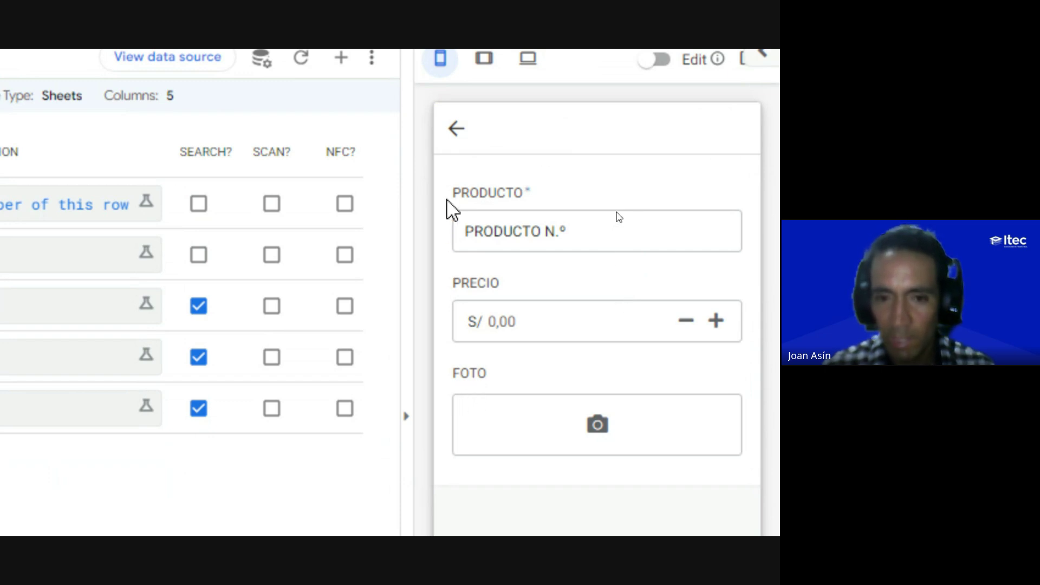
left_click(406, 416)
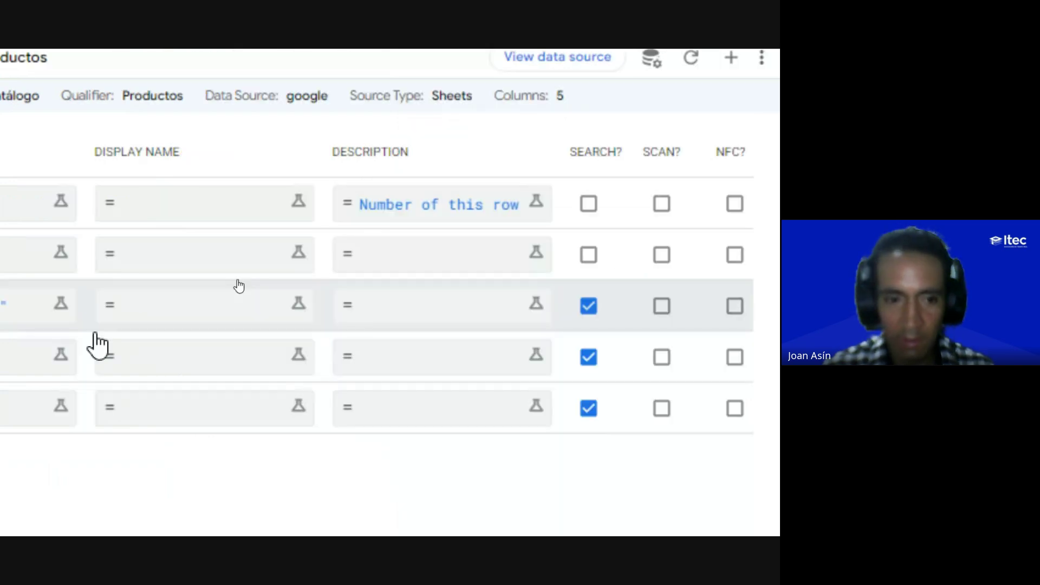
scroll(228, 322, "left", 10)
scroll(236, 326, "left", 10)
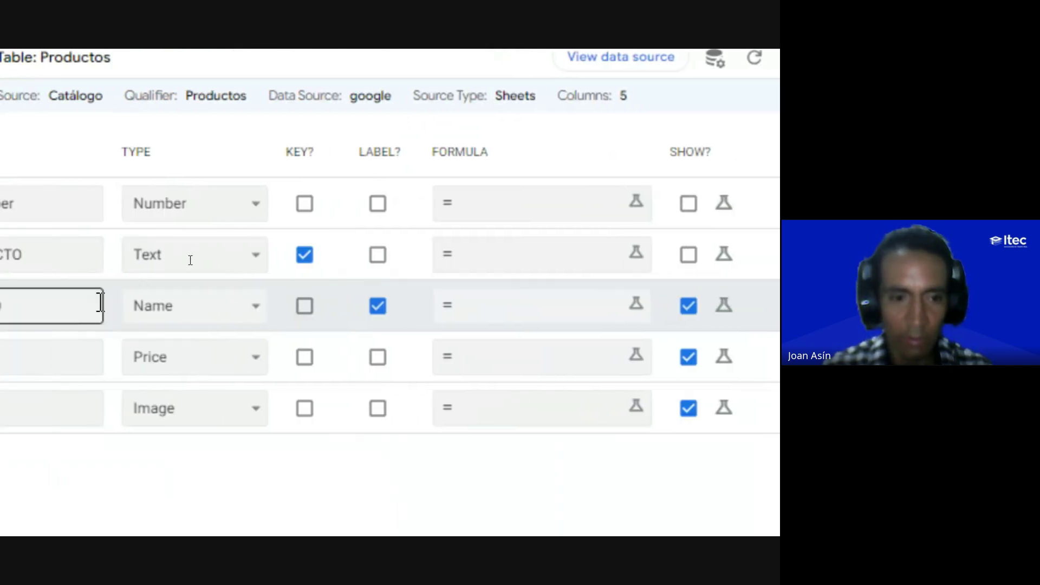
Step: Check the PRODUCTO column's name, then open the Expression Assistant for PRECIO's Display Name
left_click(468, 303)
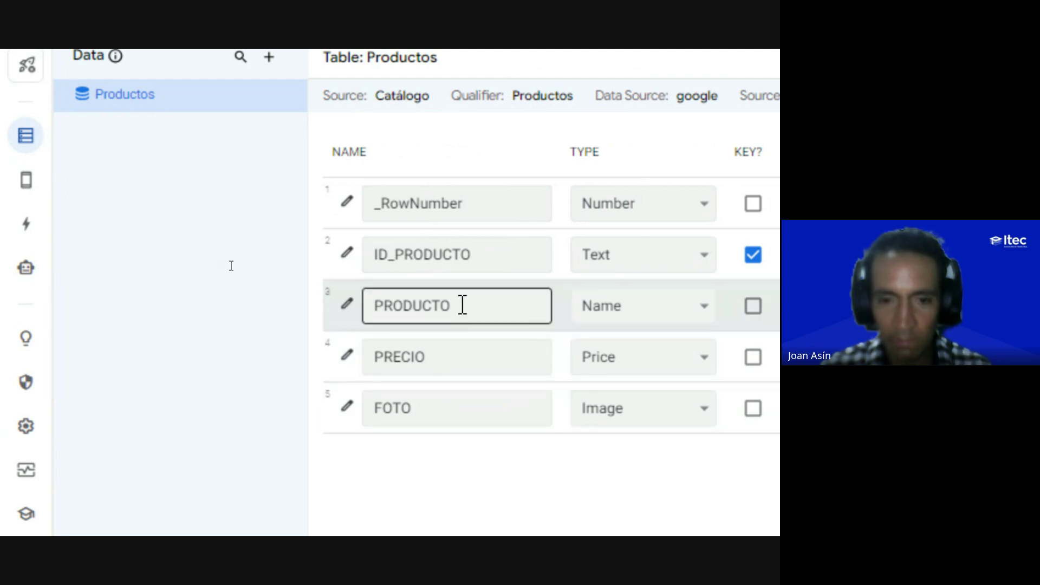
scroll(671, 418, "right", 3)
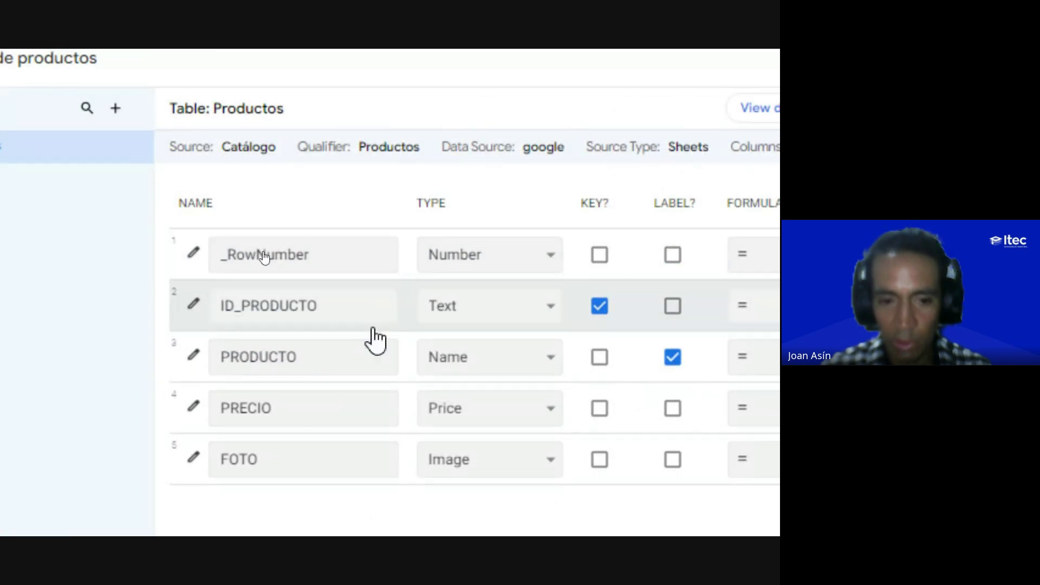
scroll(458, 359, "right", 3)
scroll(462, 358, "right", 10)
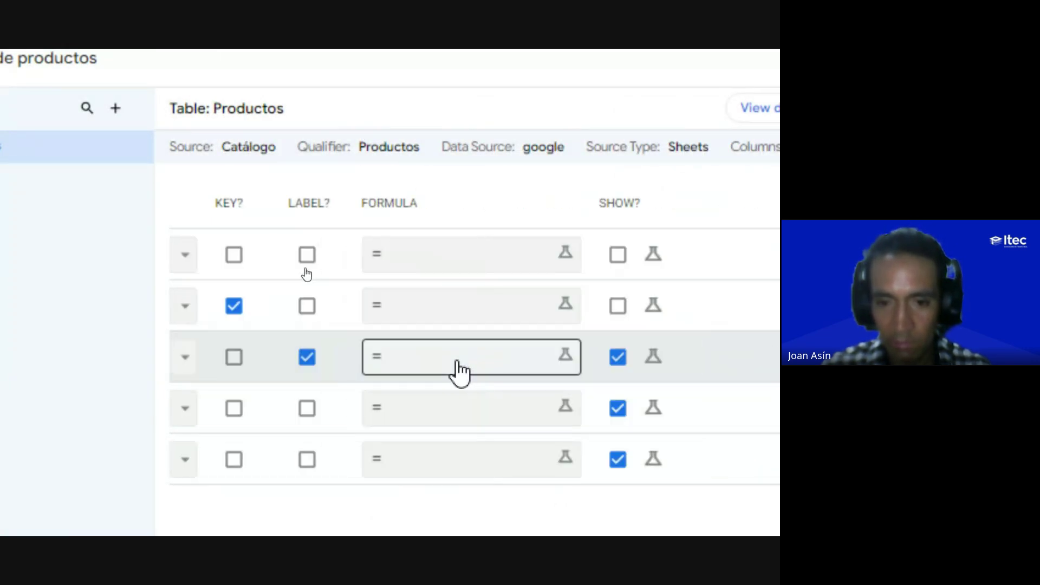
scroll(455, 363, "right", 8)
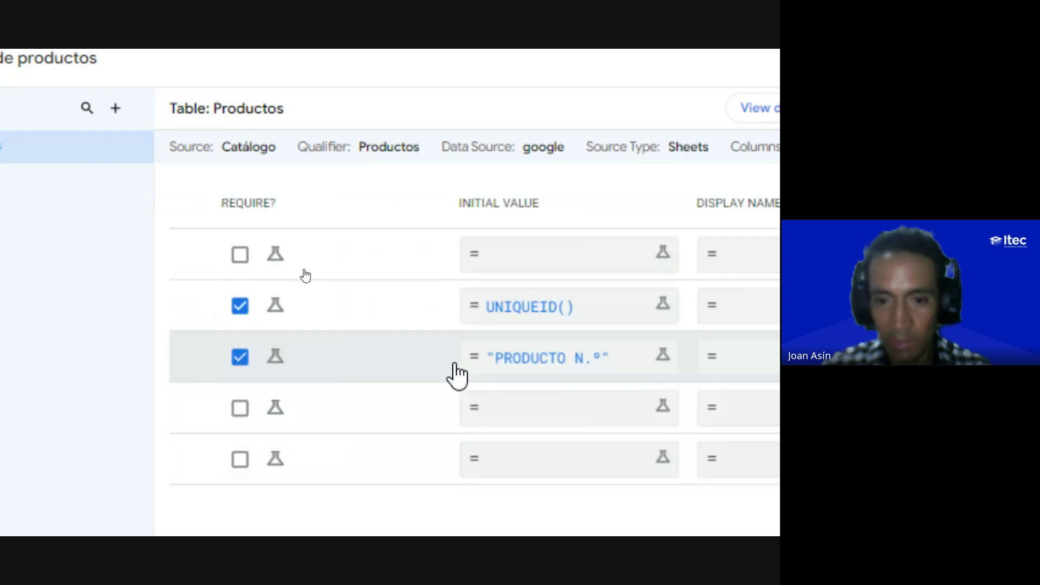
scroll(455, 369, "right", 3)
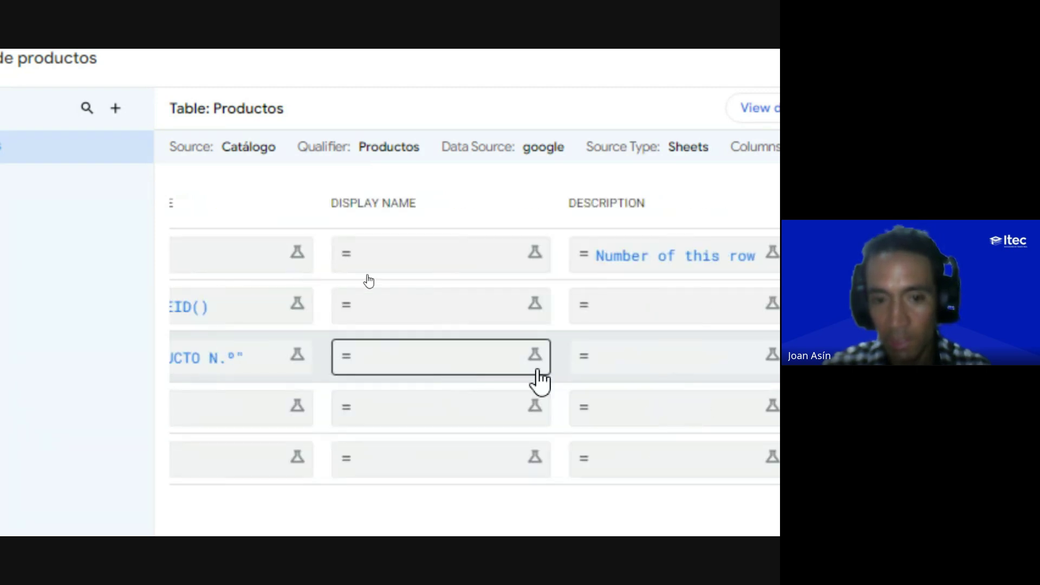
scroll(539, 378, "down", 1)
scroll(539, 378, "right", 1)
left_click(348, 379)
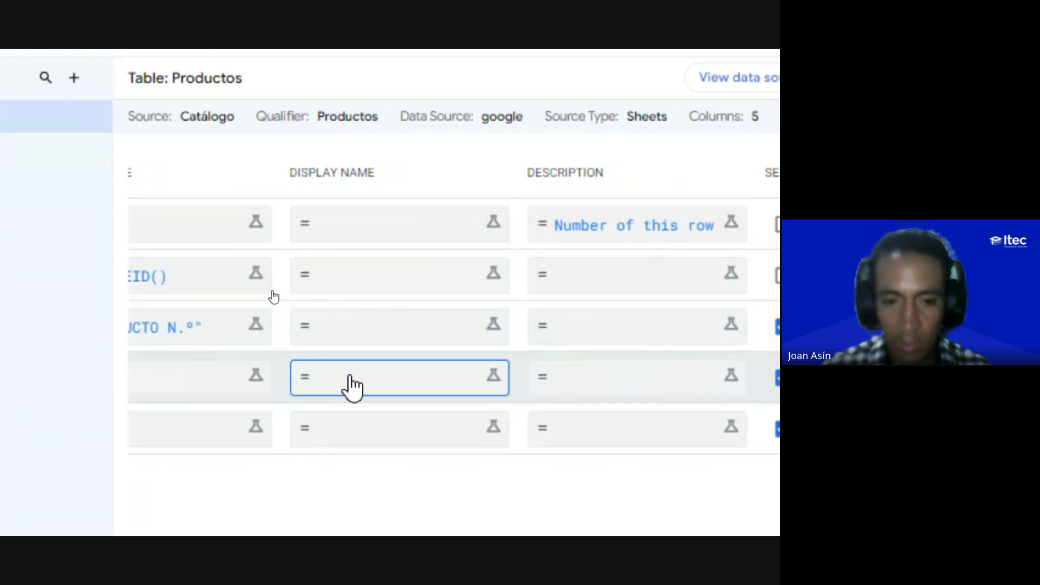
left_click(352, 388)
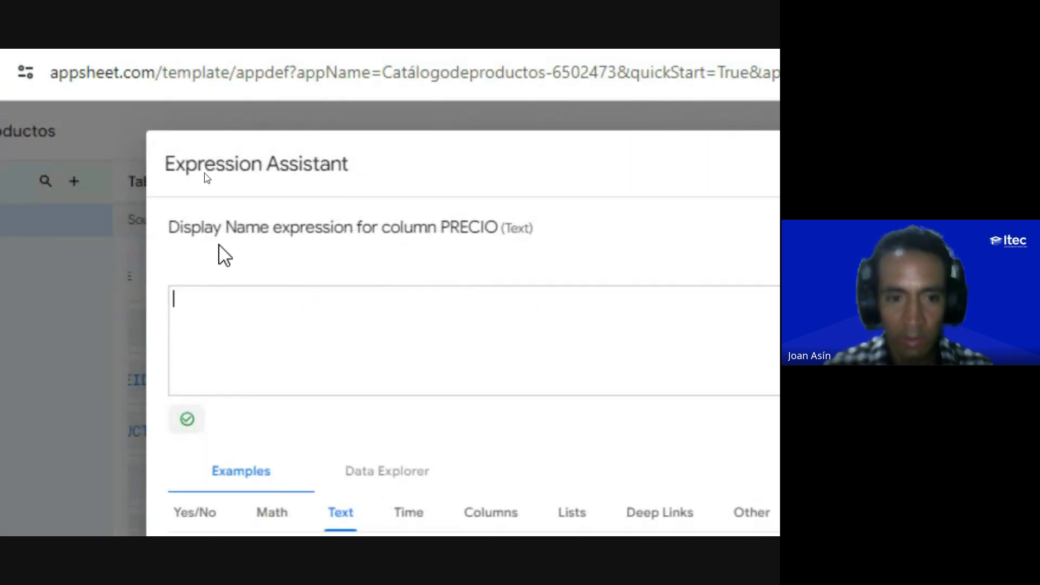
Step: Enter "COSTO" in quotes as PRECIO's Display Name expression and save it
key("ctrl")
key("ctrl")
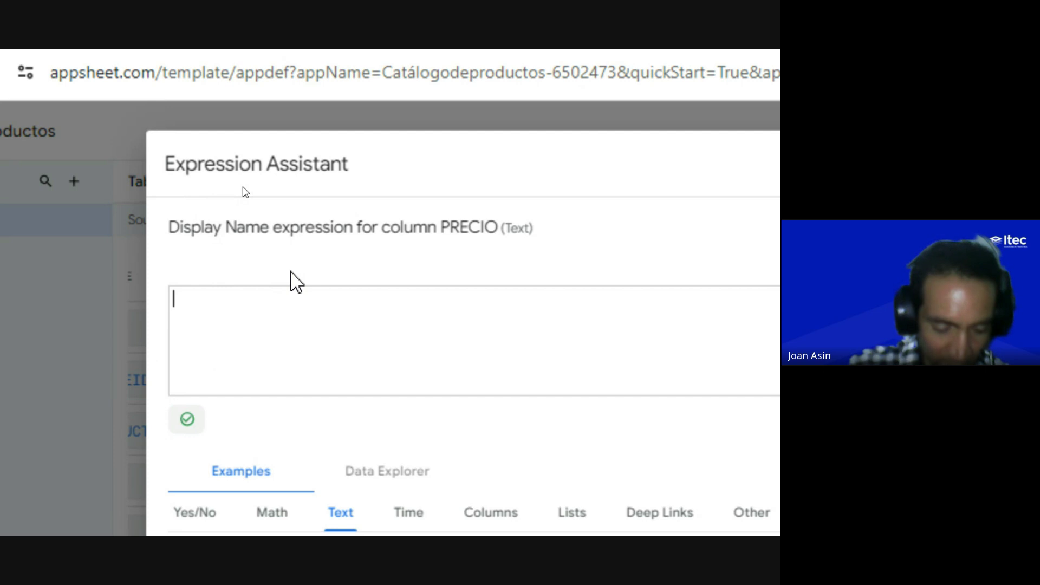
type("COSTO")
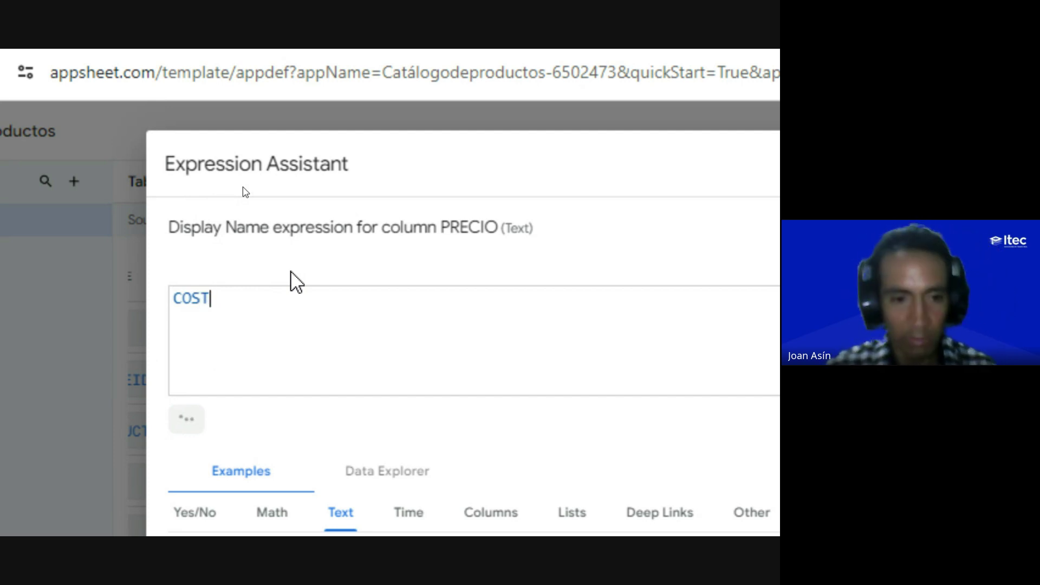
key("BackSpace")
key("BackSpace")
key("BackSpace")
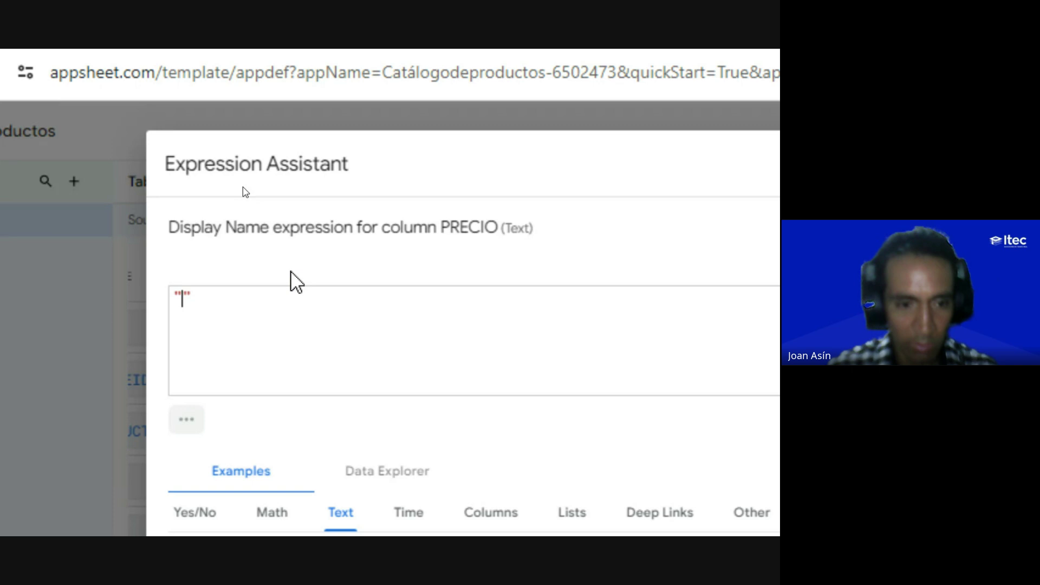
type("COST")
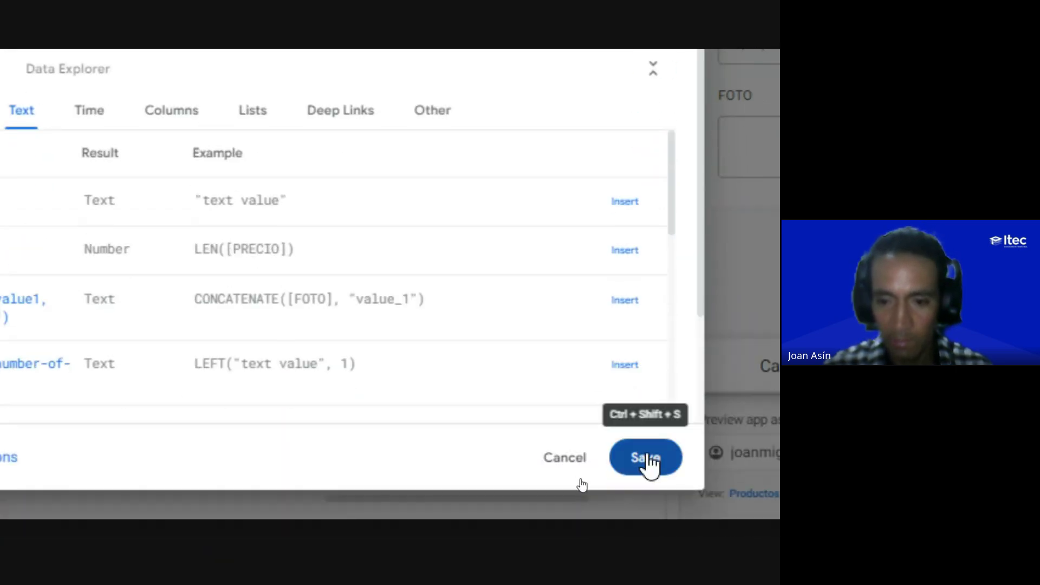
left_click(639, 489)
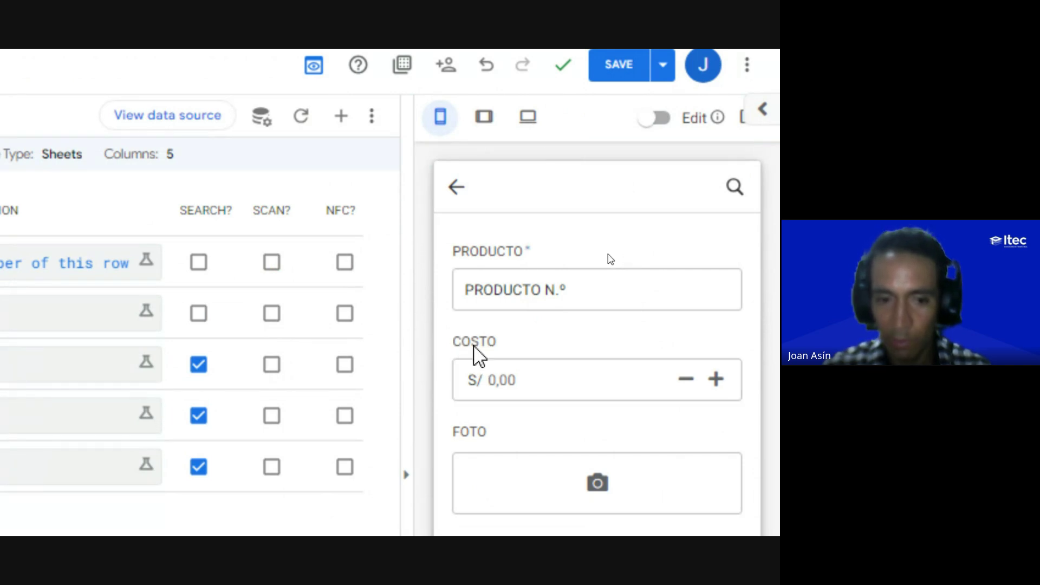
scroll(455, 417, "left", 10)
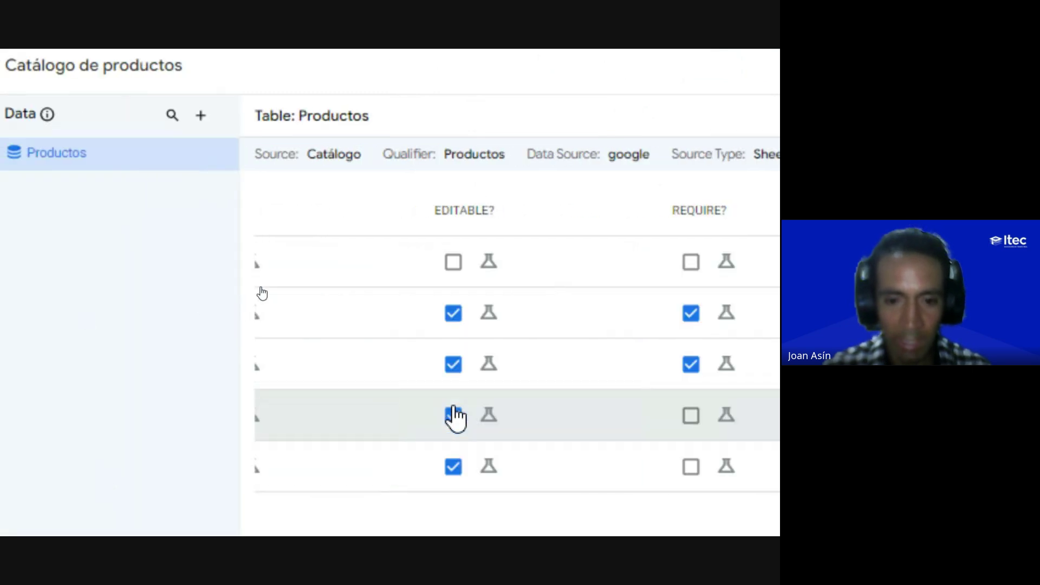
left_click(336, 427)
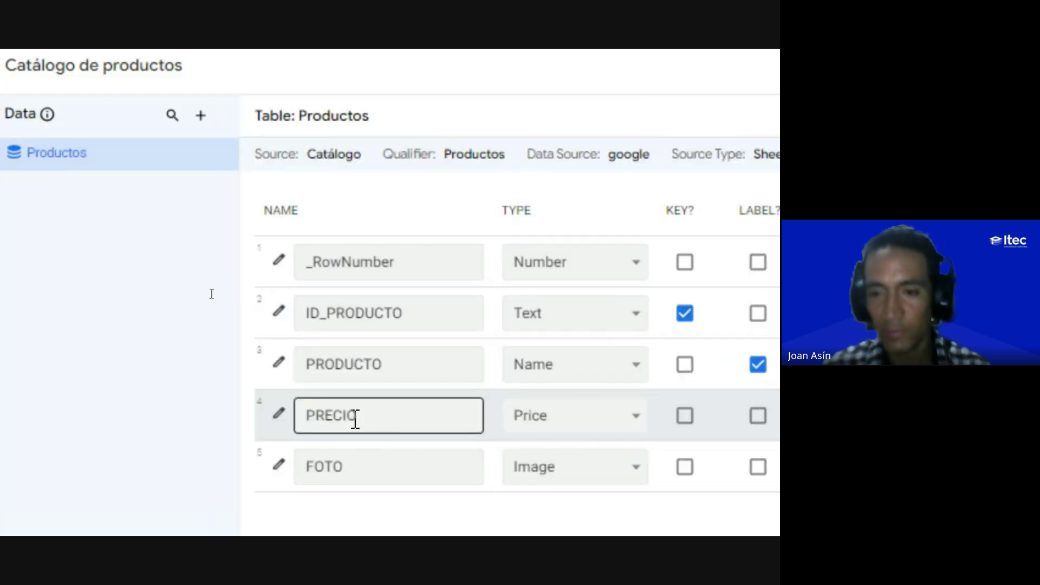
scroll(367, 397, "down", 1)
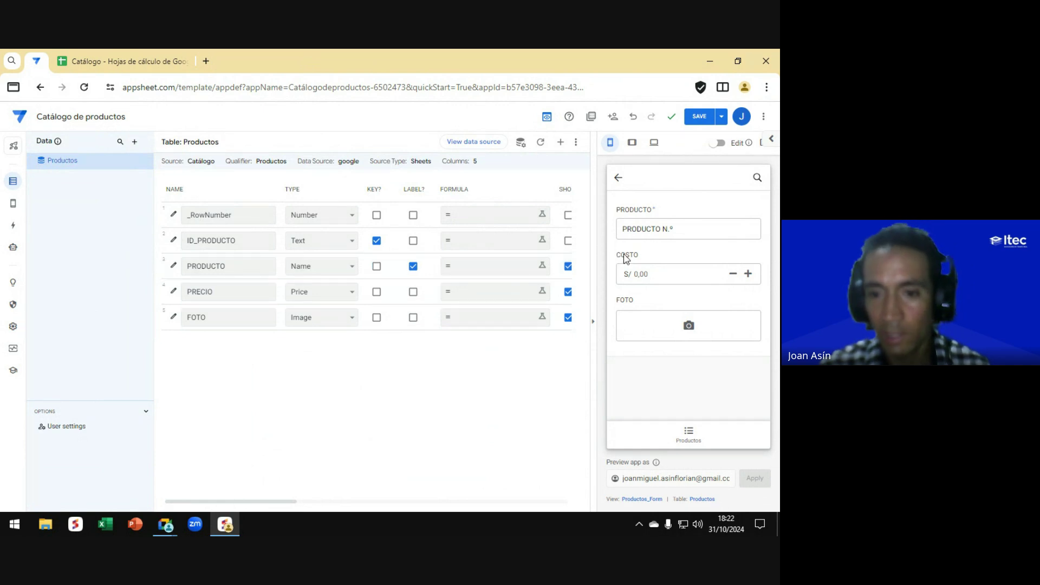
key("ctrl")
key("ctrl")
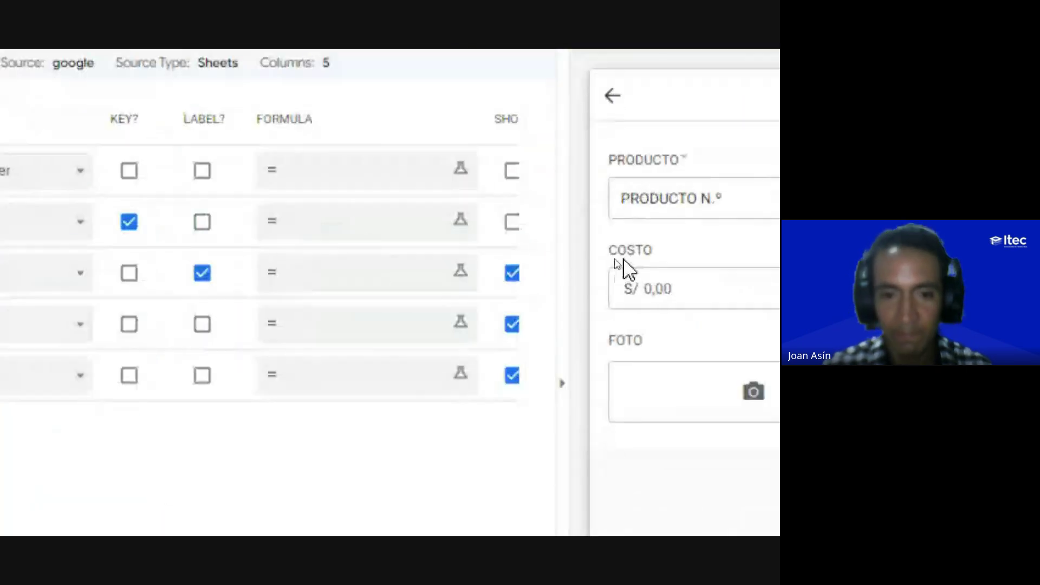
scroll(241, 297, "right", 5)
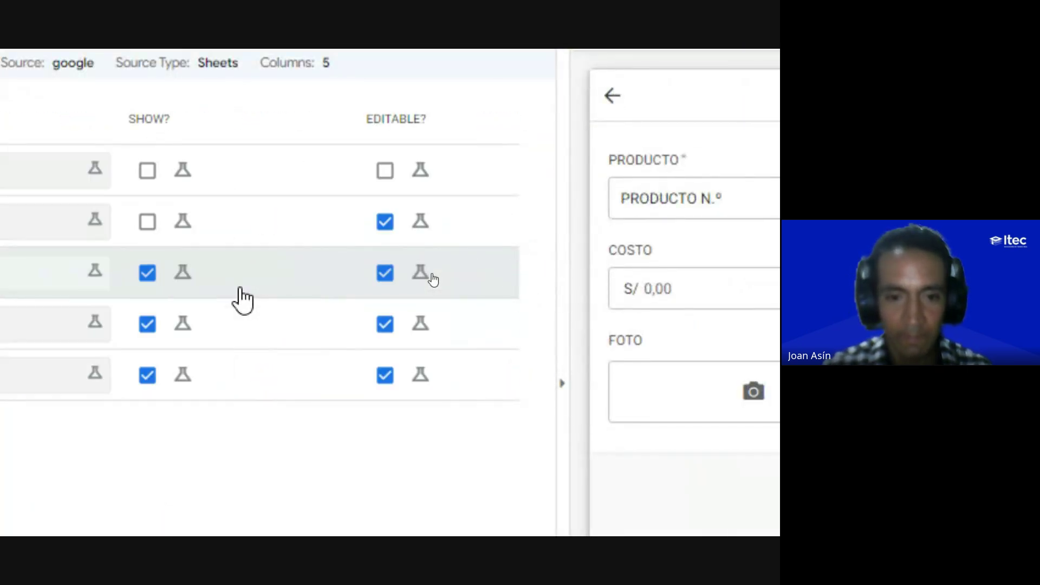
scroll(242, 298, "right", 8)
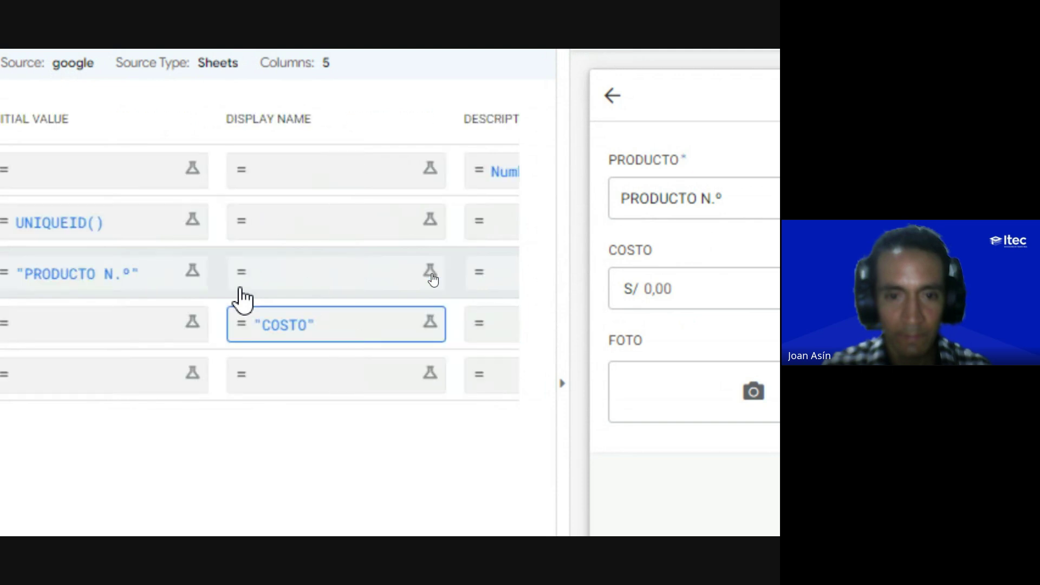
scroll(240, 297, "right", 3)
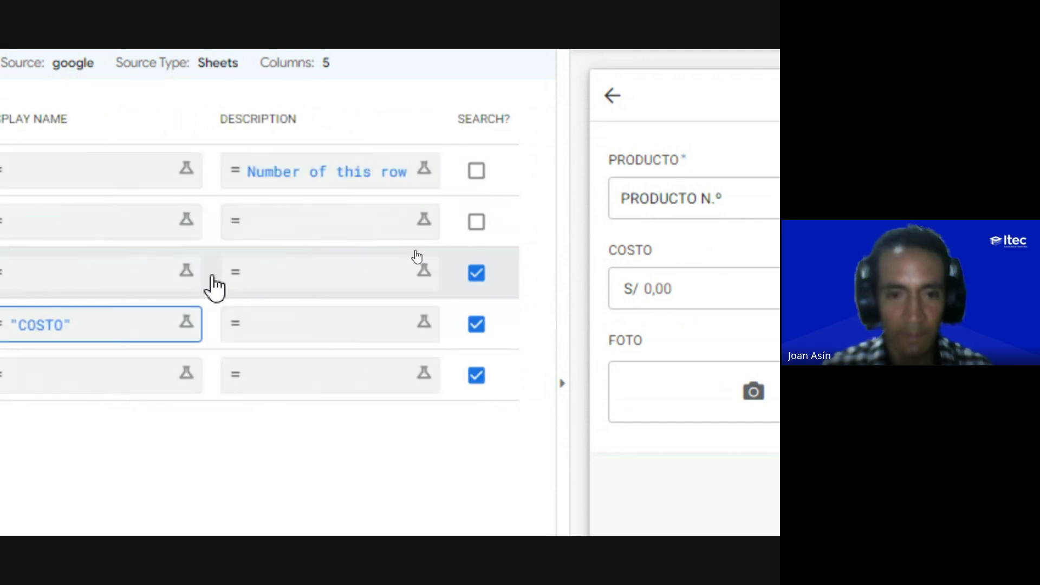
scroll(209, 288, "up", 2)
scroll(293, 135, "up", 1)
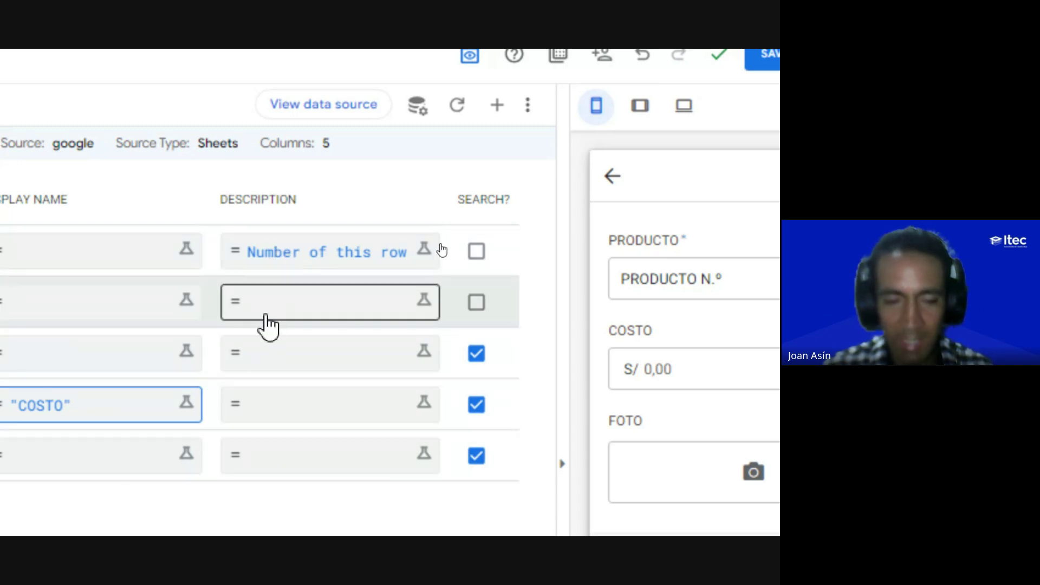
scroll(274, 477, "down", 1)
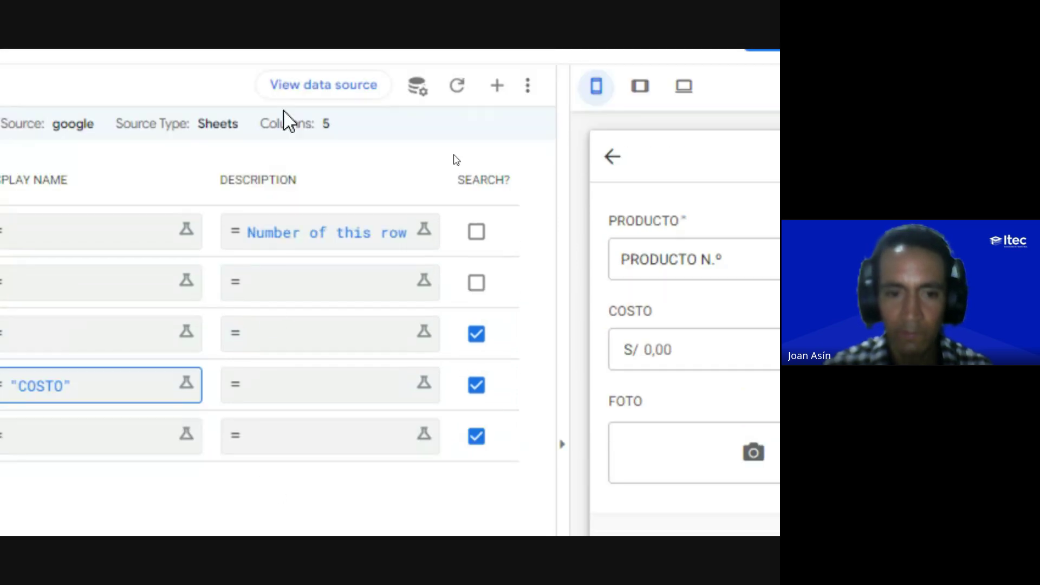
scroll(259, 133, "up", 1)
scroll(241, 461, "down", 1)
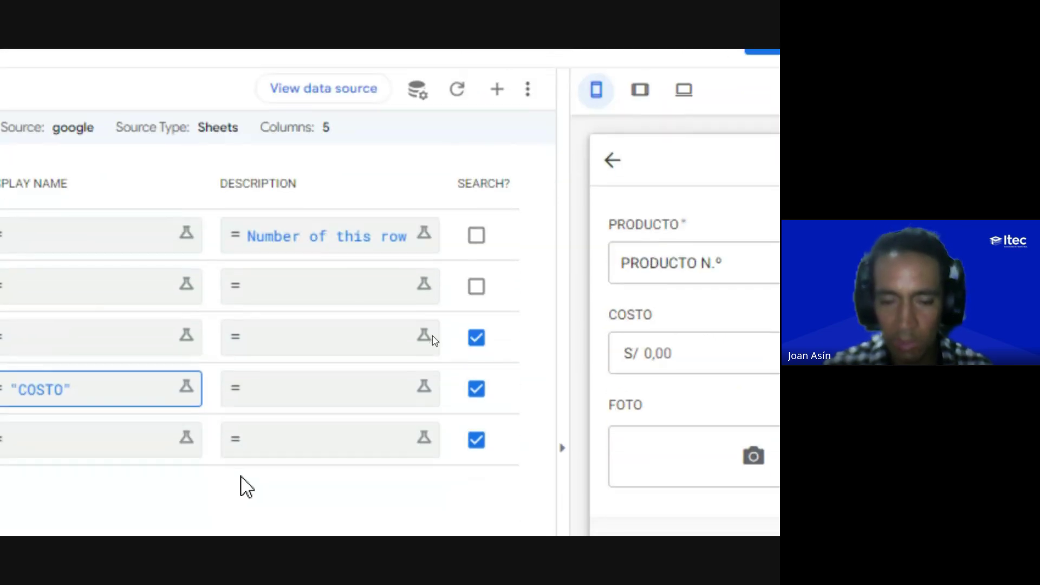
scroll(100, 382, "left", 3)
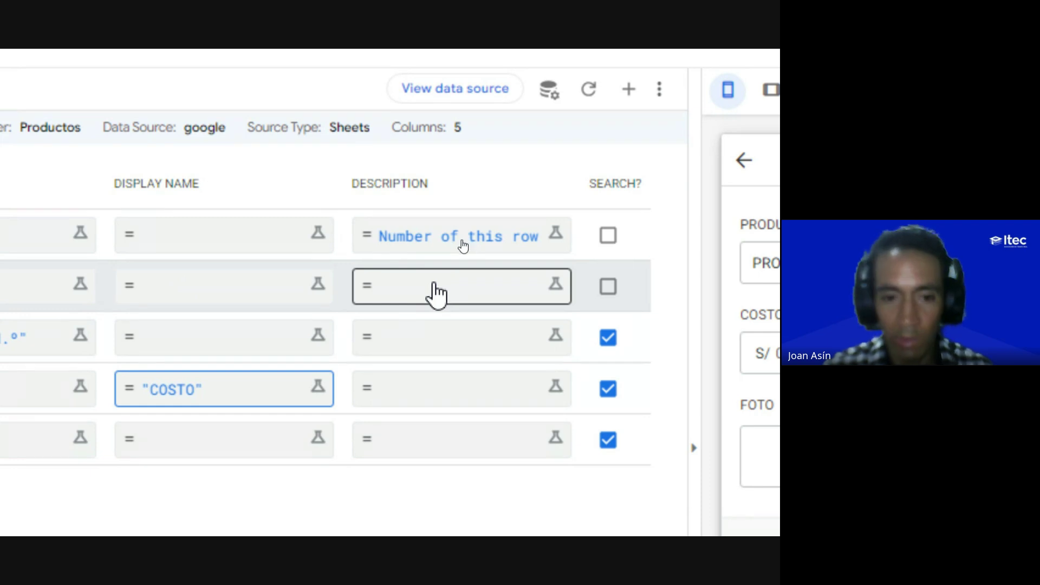
scroll(336, 318, "right", 4)
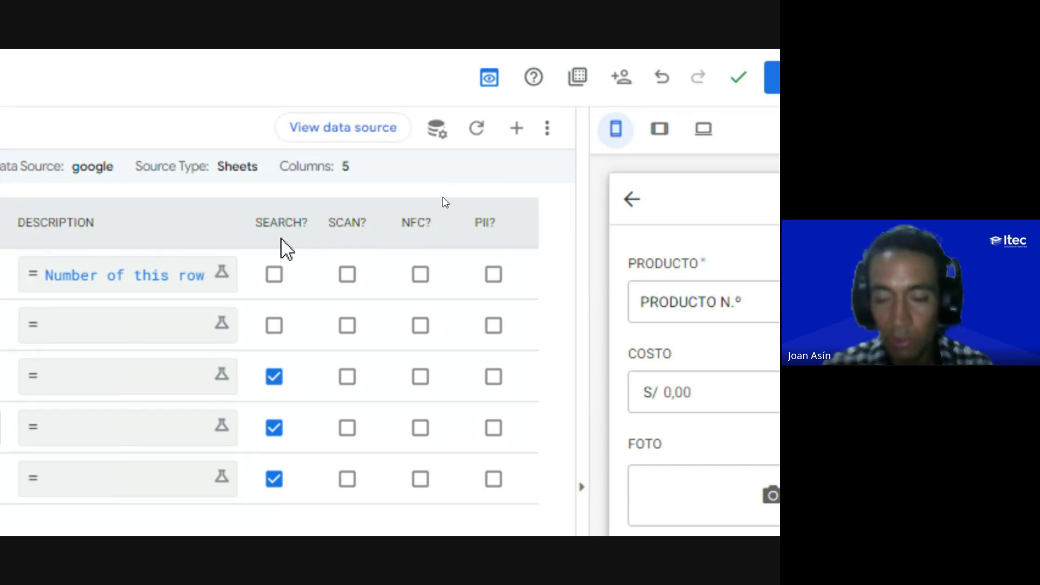
scroll(266, 466, "down", 1)
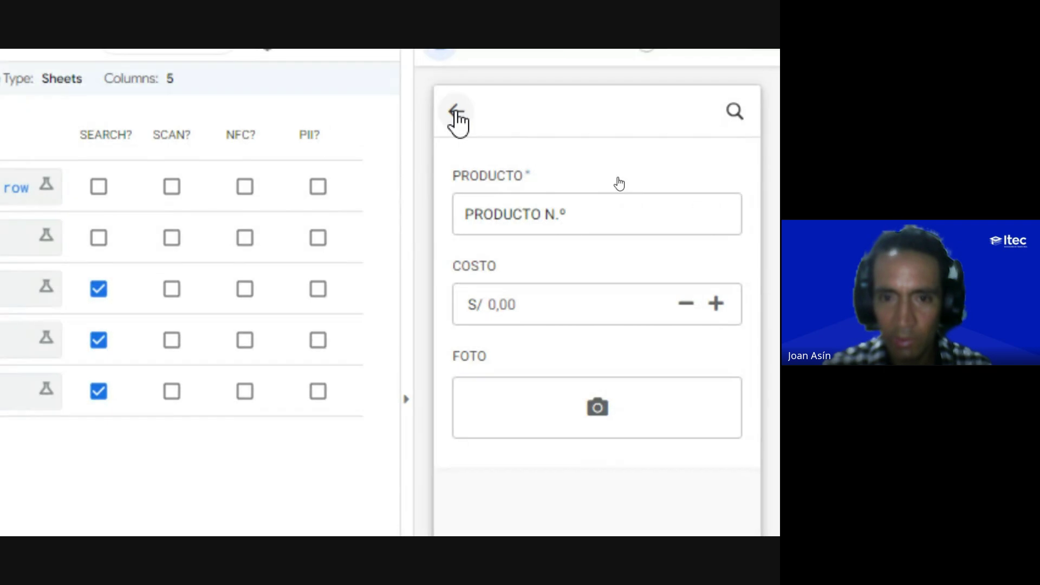
Step: From the product list, search SIE, gr, pe and 40 in turn, then close the search
left_click(456, 115)
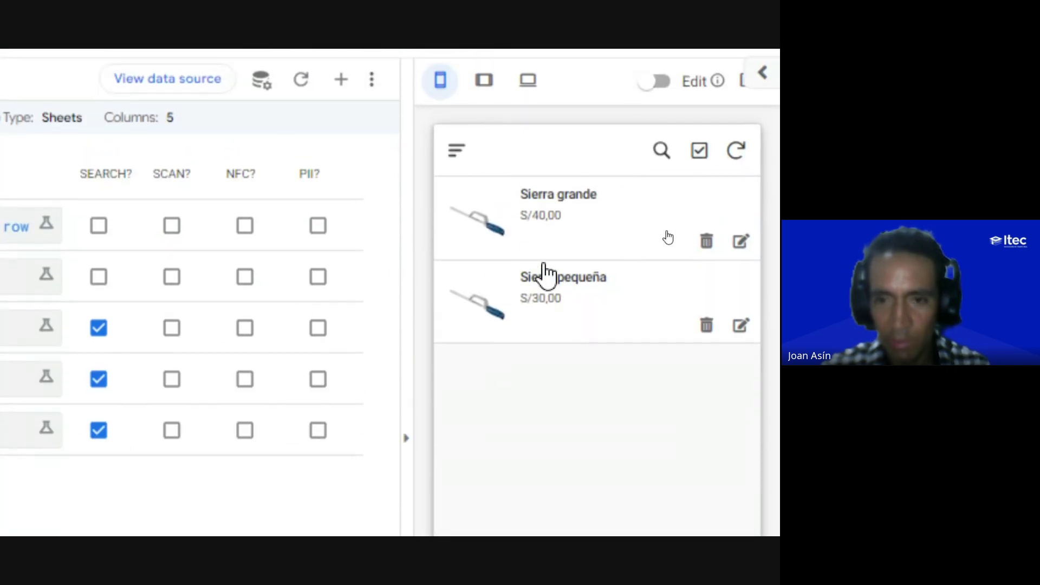
left_click(661, 217)
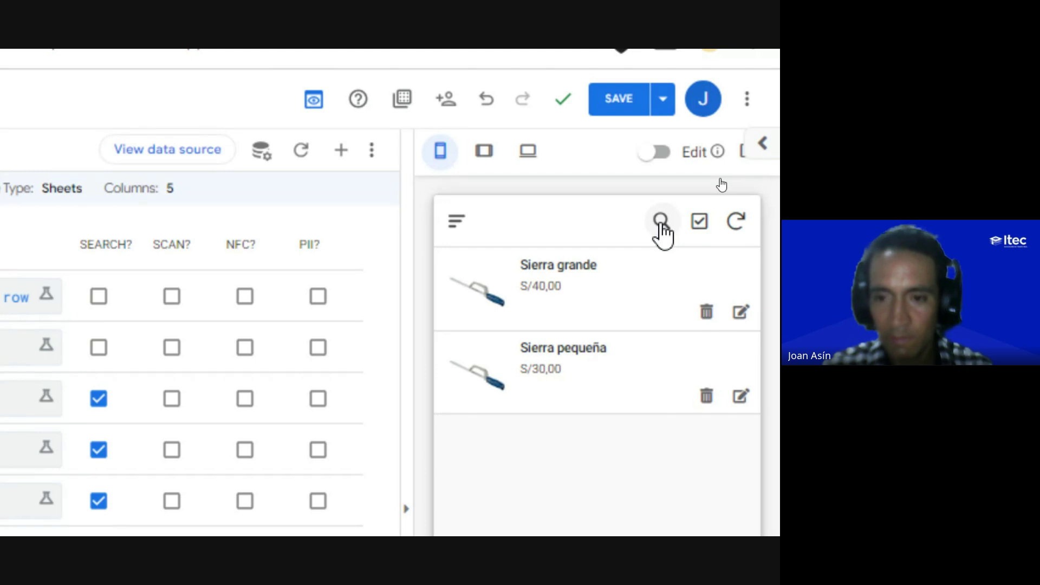
left_click(662, 222)
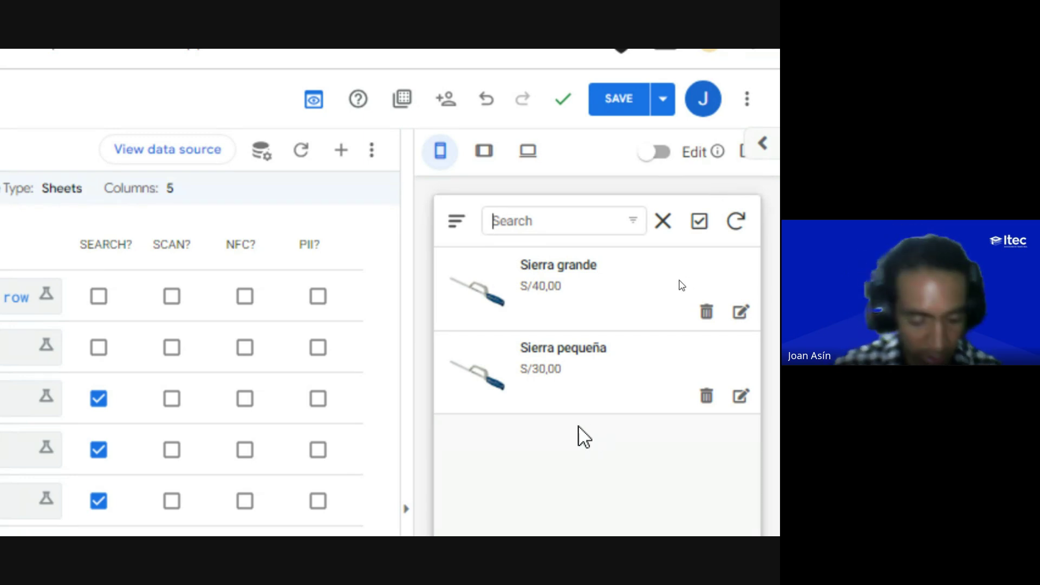
type("SIE")
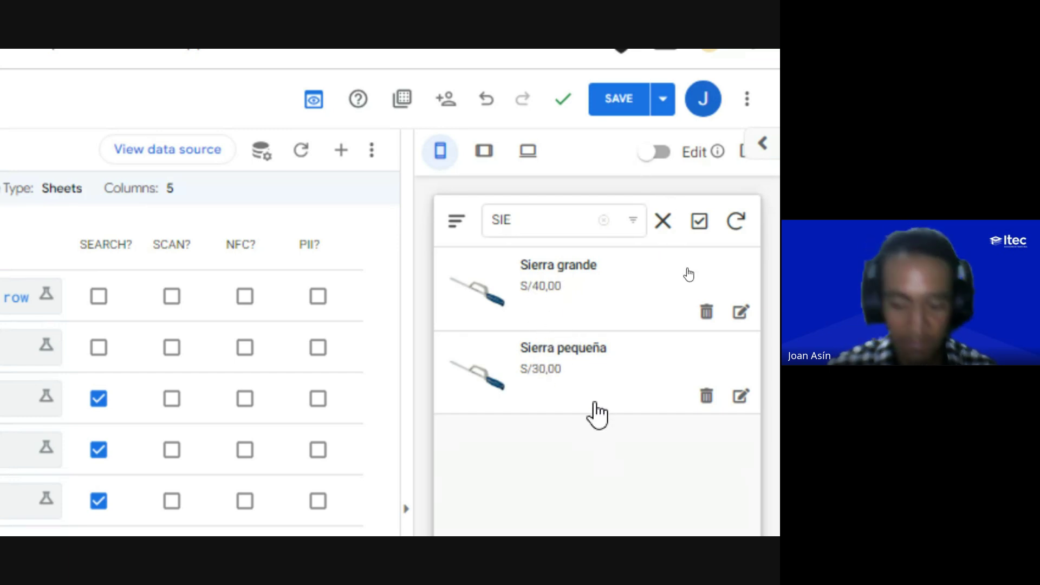
key("BackSpace")
key("BackSpace")
key("BackSpace")
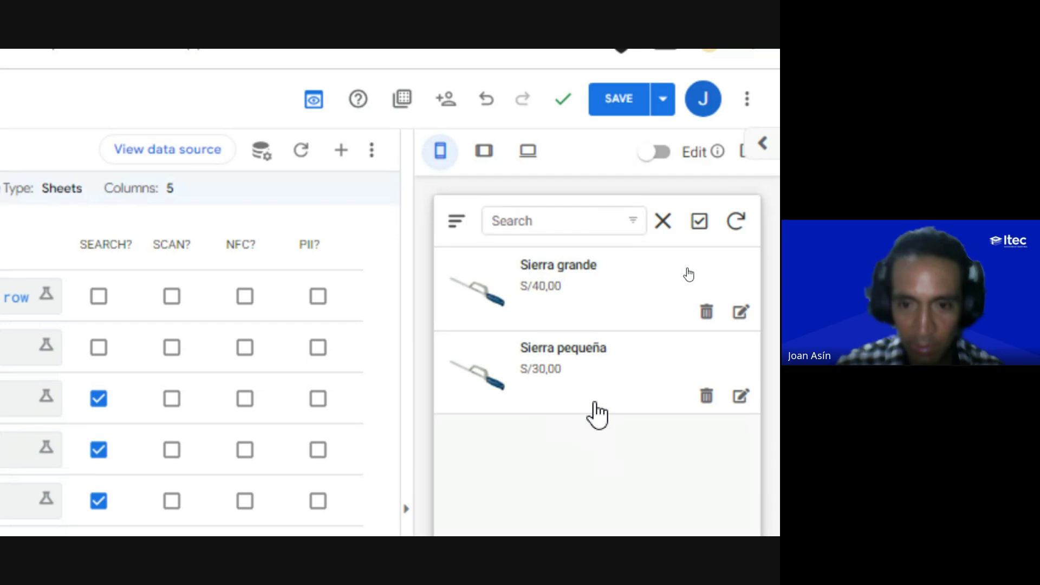
type("gr")
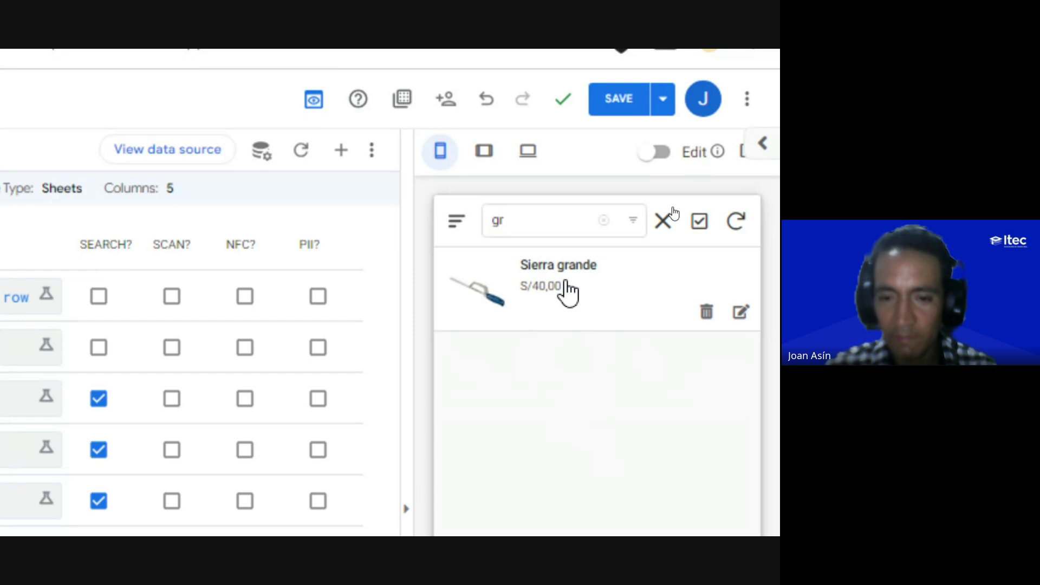
key("BackSpace")
key("BackSpace")
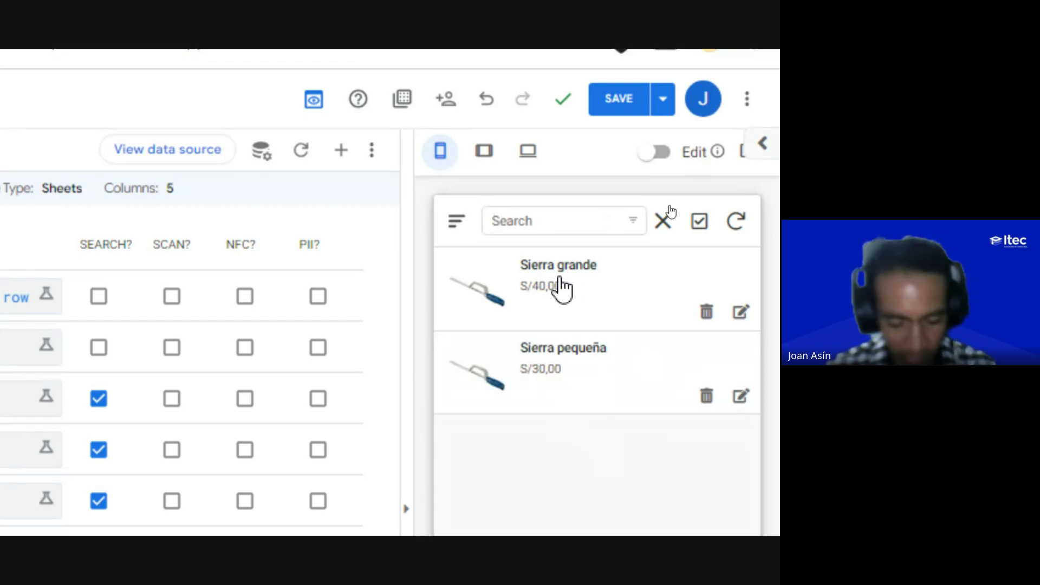
type("pe")
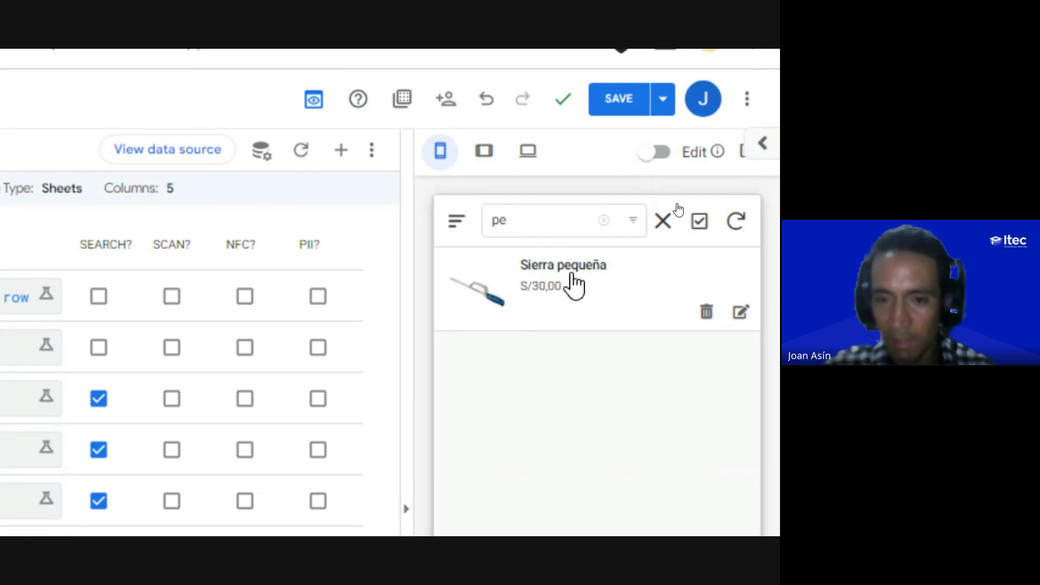
key("BackSpace")
key("BackSpace")
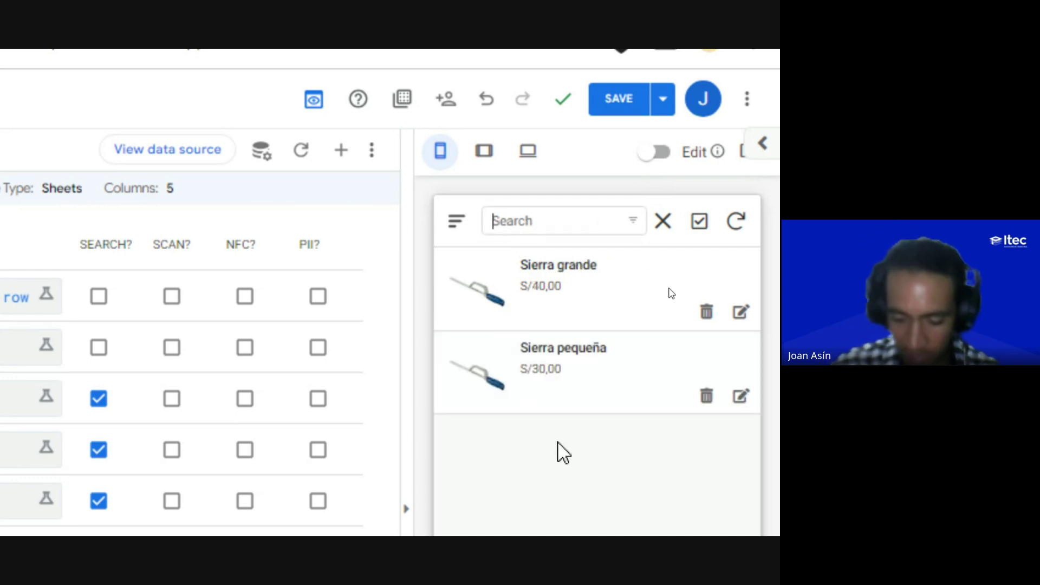
type("40")
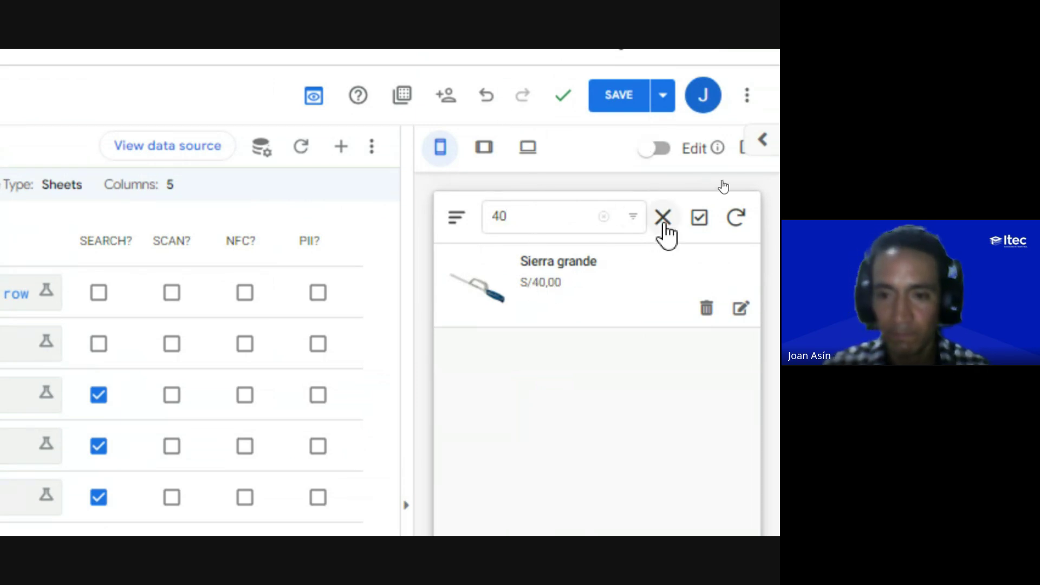
left_click(663, 218)
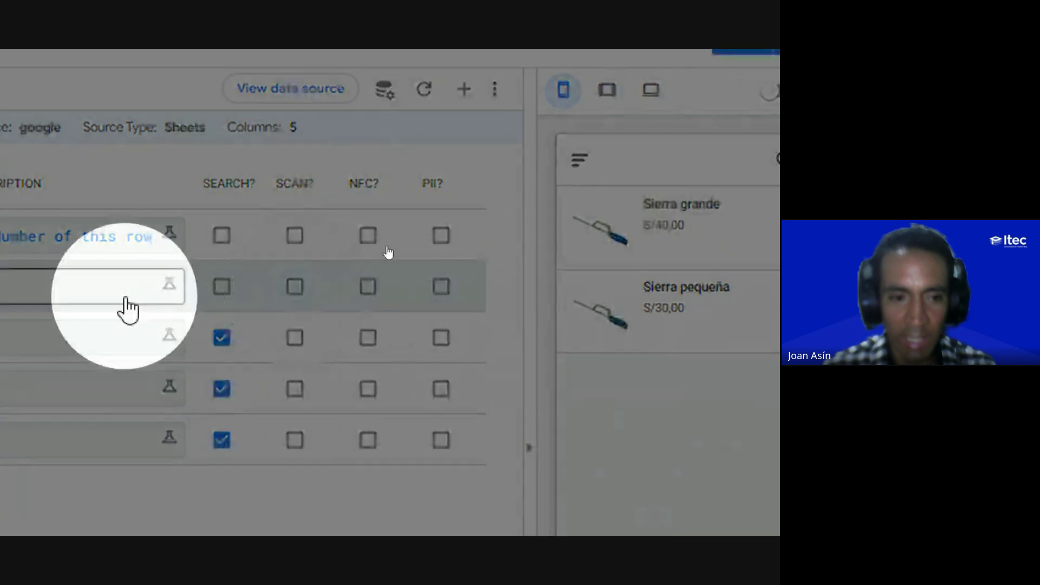
Step: Open the ID_PRODUCTO column's description formula for editing
left_click(72, 302)
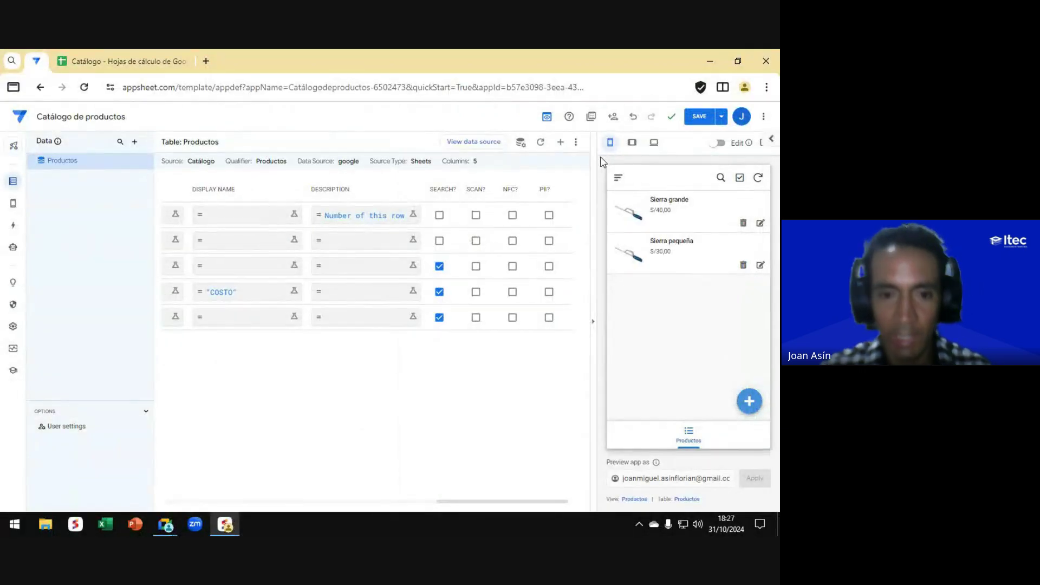
Step: Delete PRODUCTO's Initial Value formula so it is blank, save the app, and switch to Google Meet
scroll(325, 270, "left", 3)
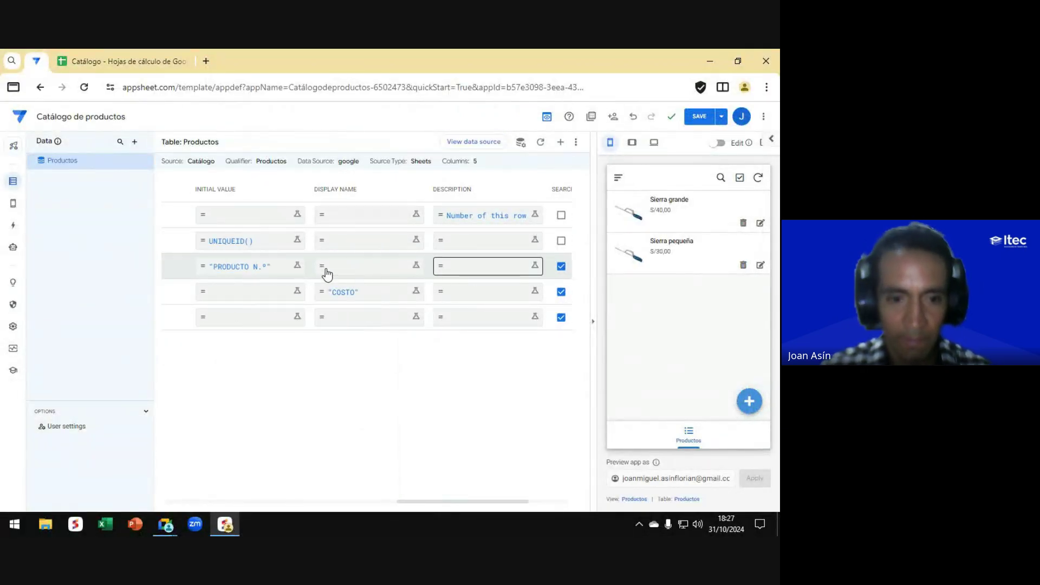
scroll(227, 269, "left", 3)
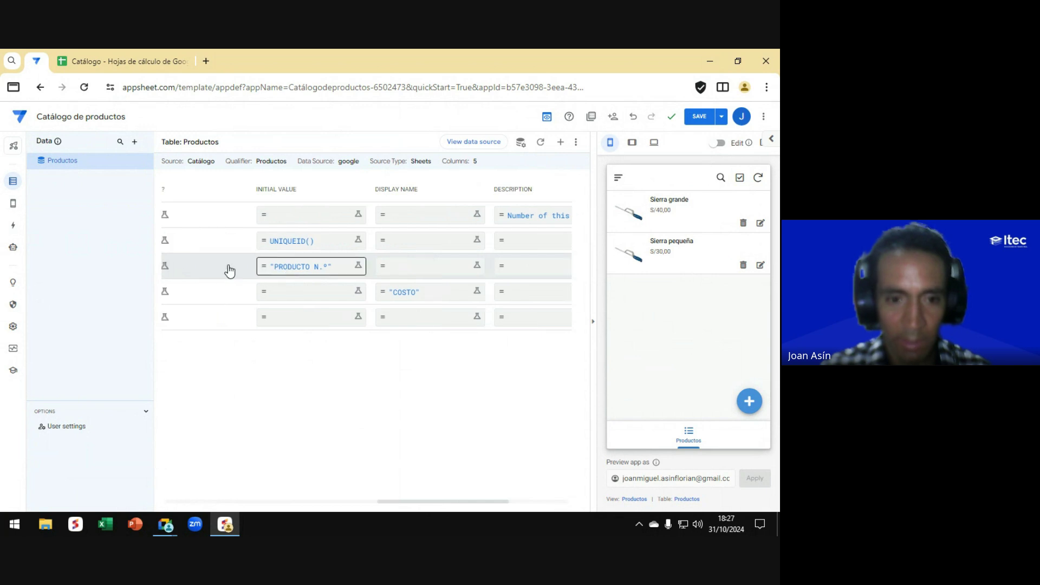
left_click(350, 264)
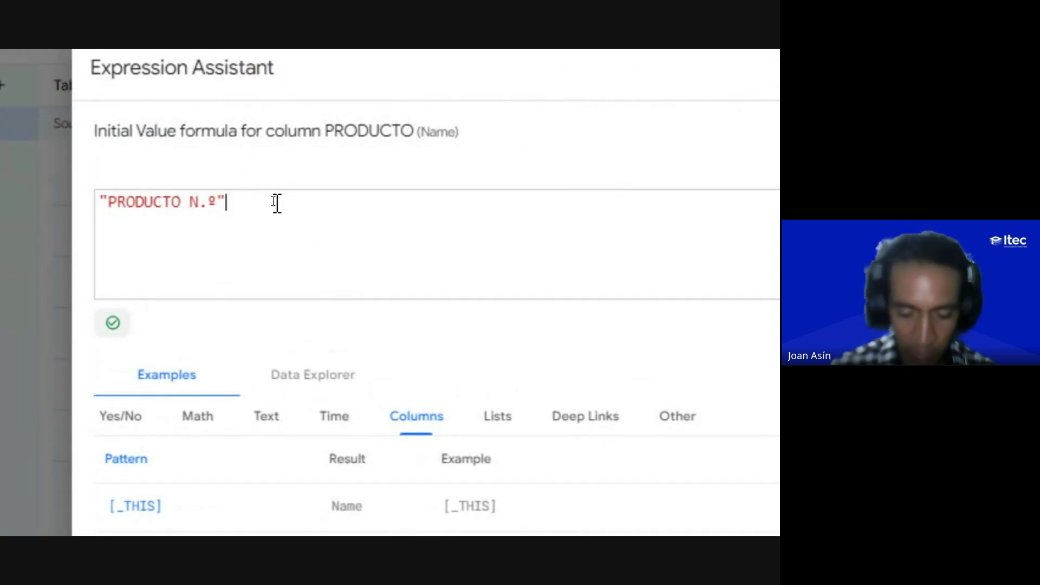
key("ctrl+a")
key("BackSpace")
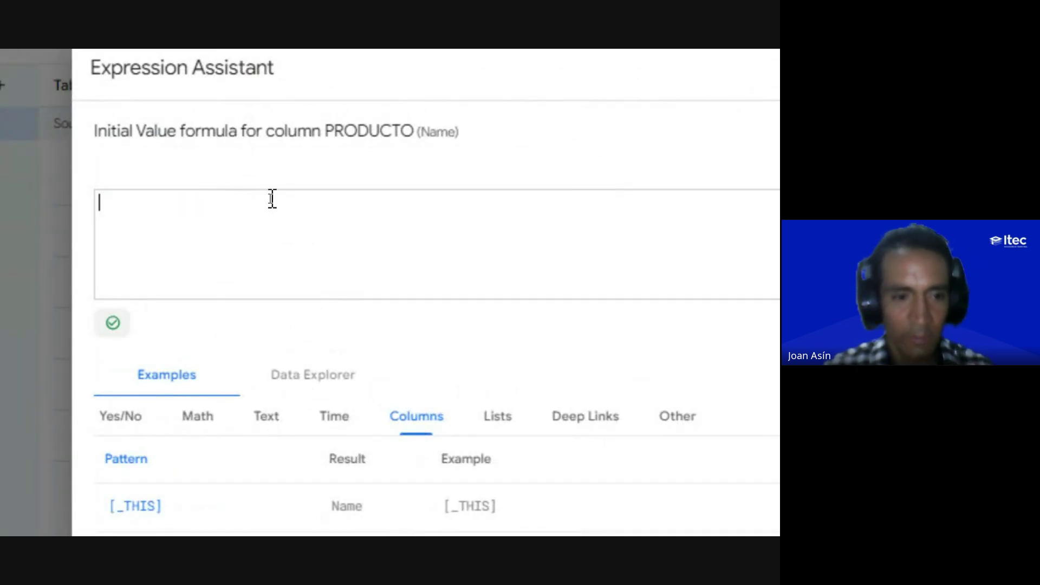
left_click(114, 327)
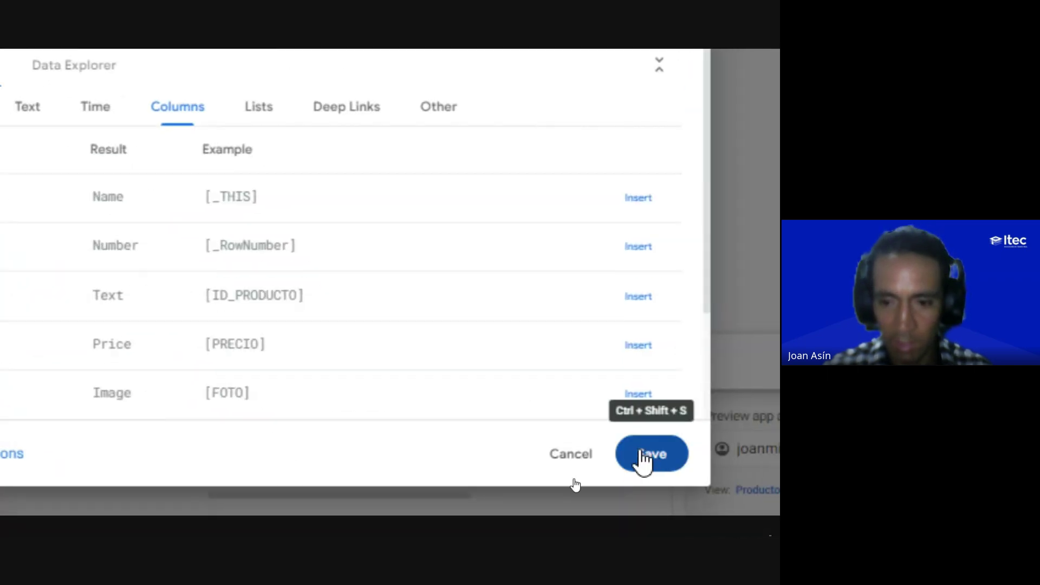
left_click(643, 457)
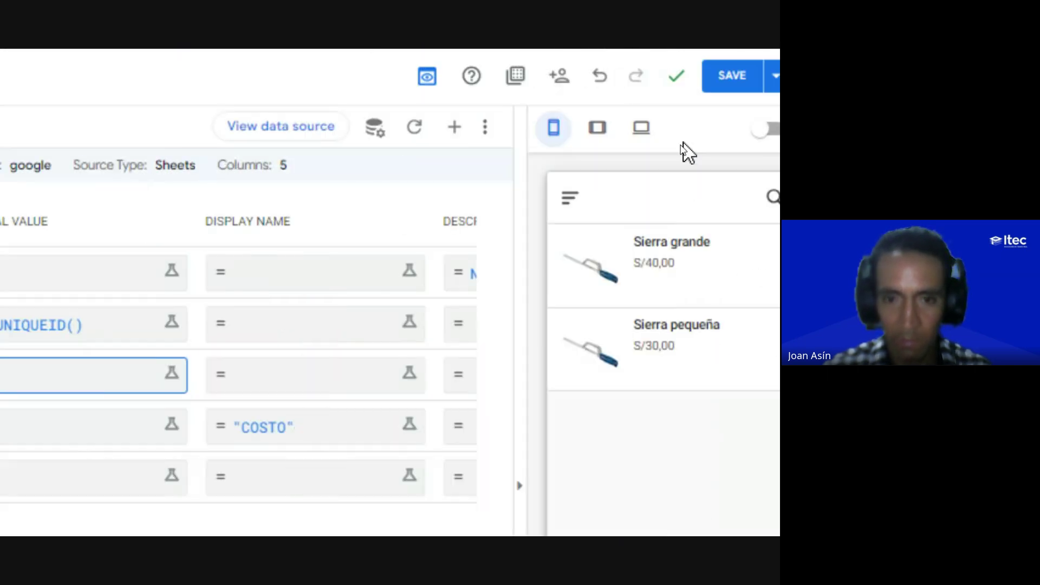
left_click(722, 75)
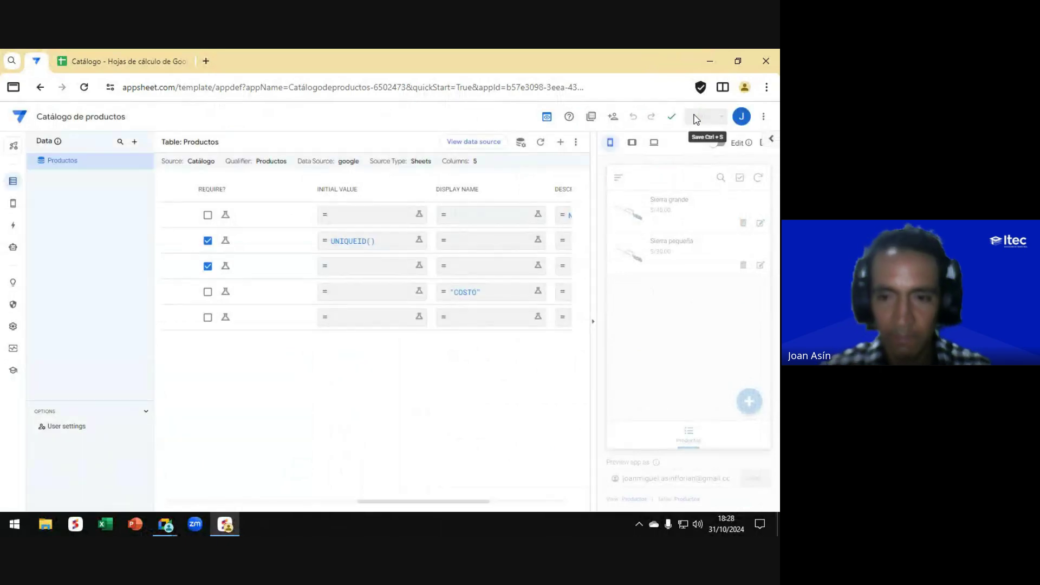
key("alt+Tab")
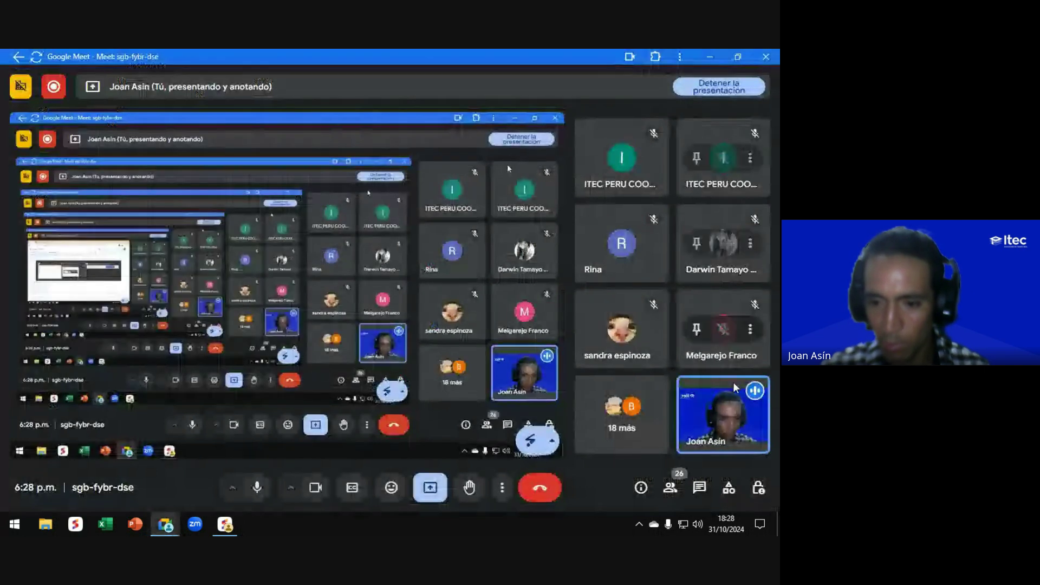
Step: Look over and close the Meet in-call chat, then return to the AppSheet editor
left_click(699, 490)
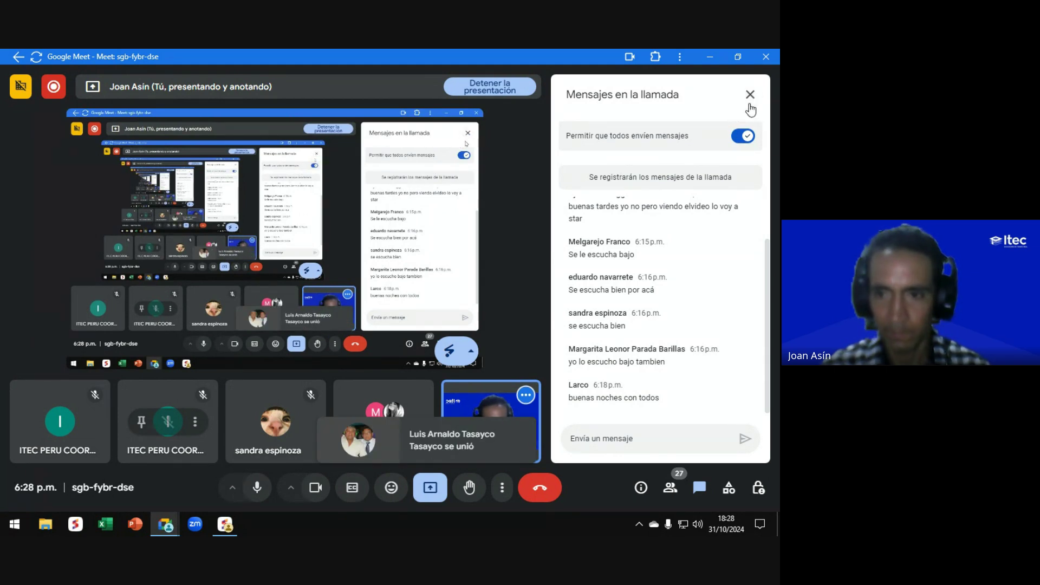
left_click(750, 98)
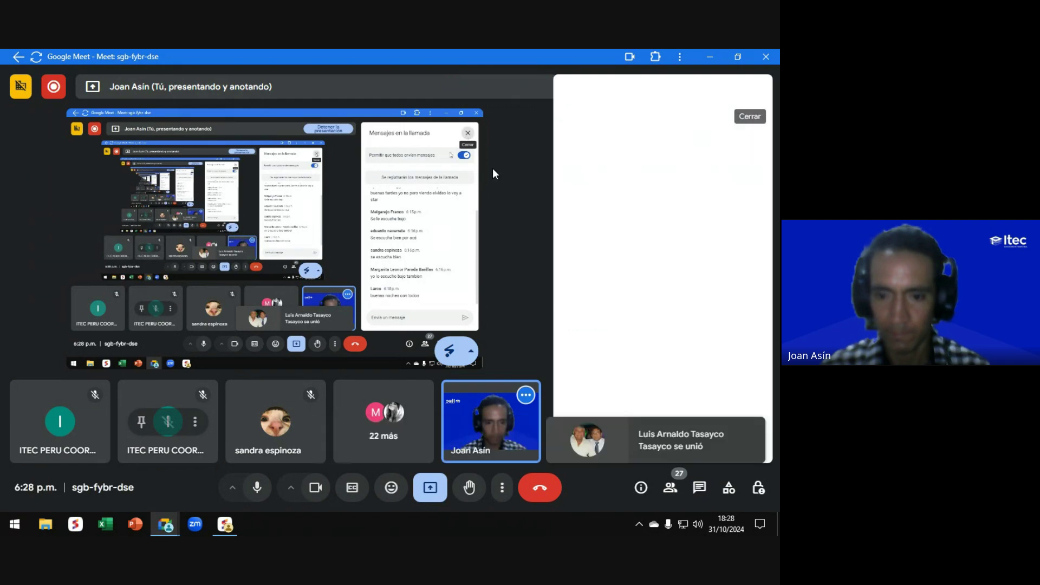
key("alt+Tab")
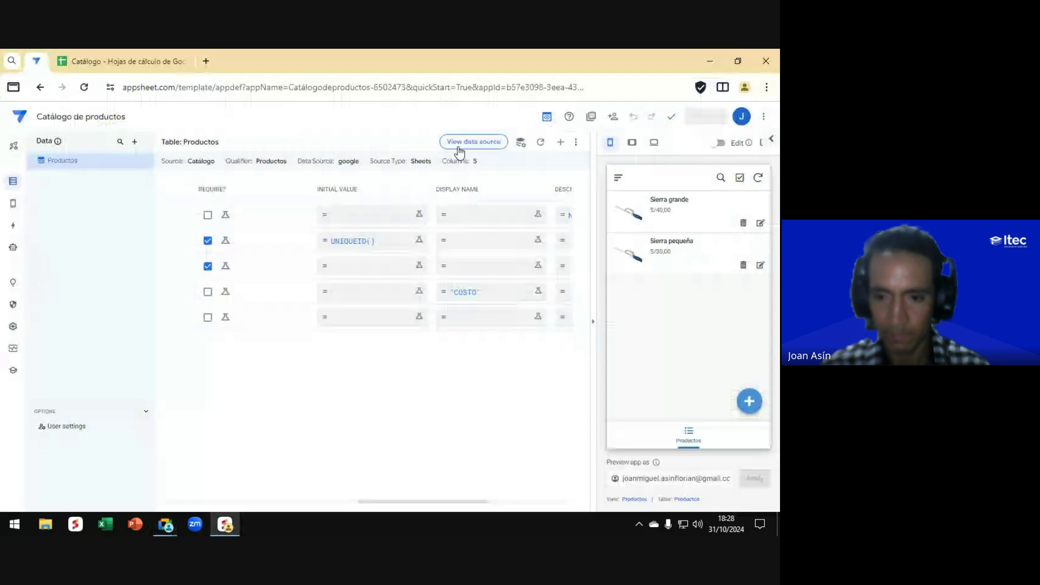
Step: Scroll the columns table back left and bring up the Views / Format rules flyout
scroll(396, 266, "left", 10)
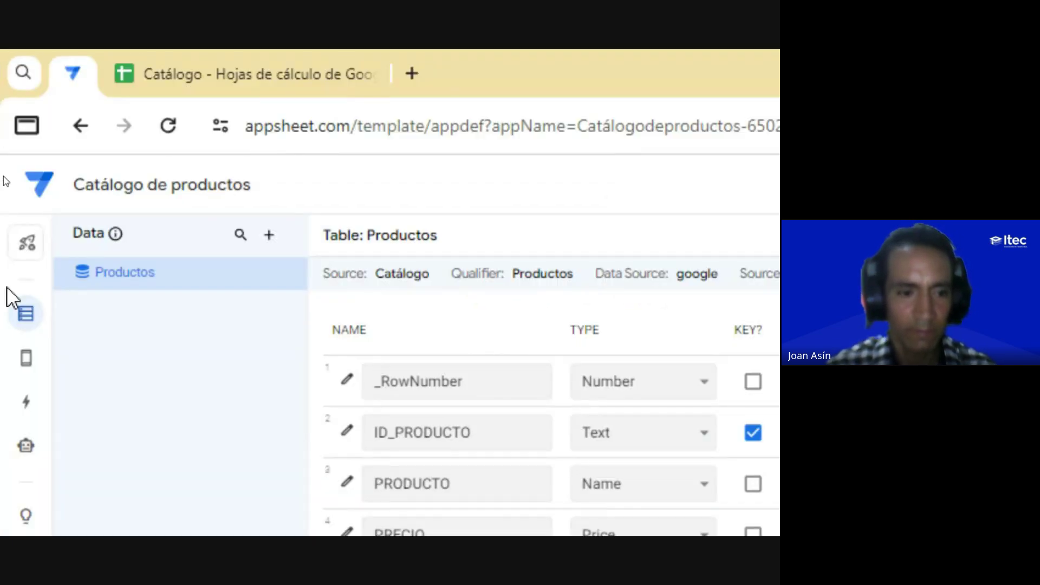
mouse_move(22, 358)
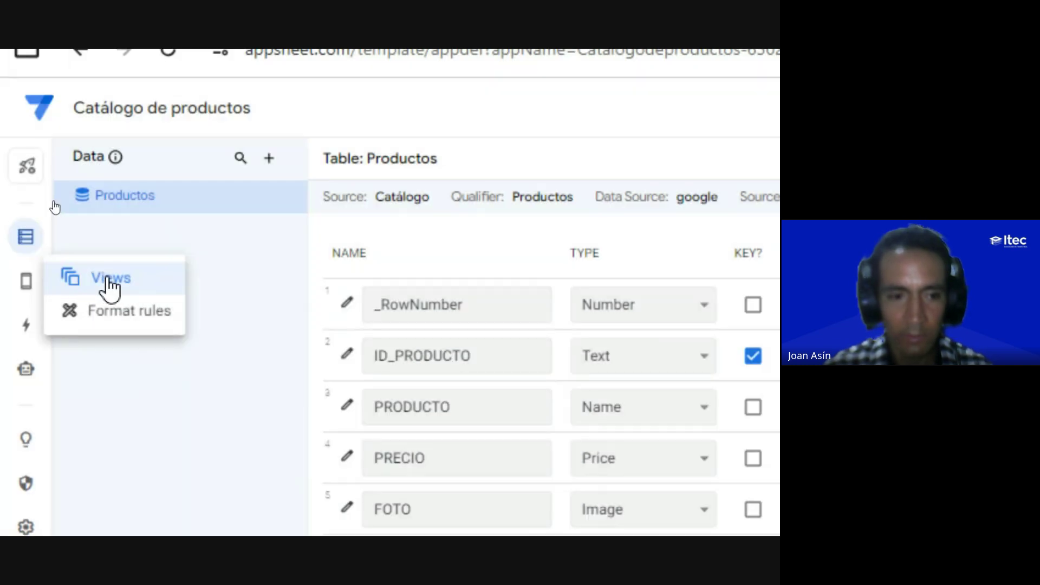
Step: Choose Views from the flyout to show the Productos deck view settings
left_click(110, 281)
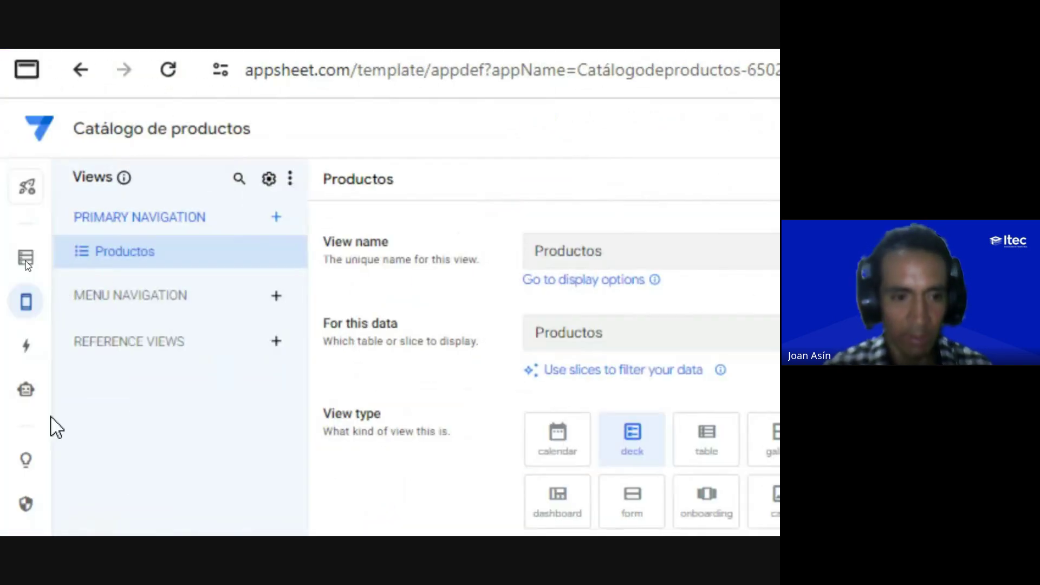
key("ctrl")
key("ctrl")
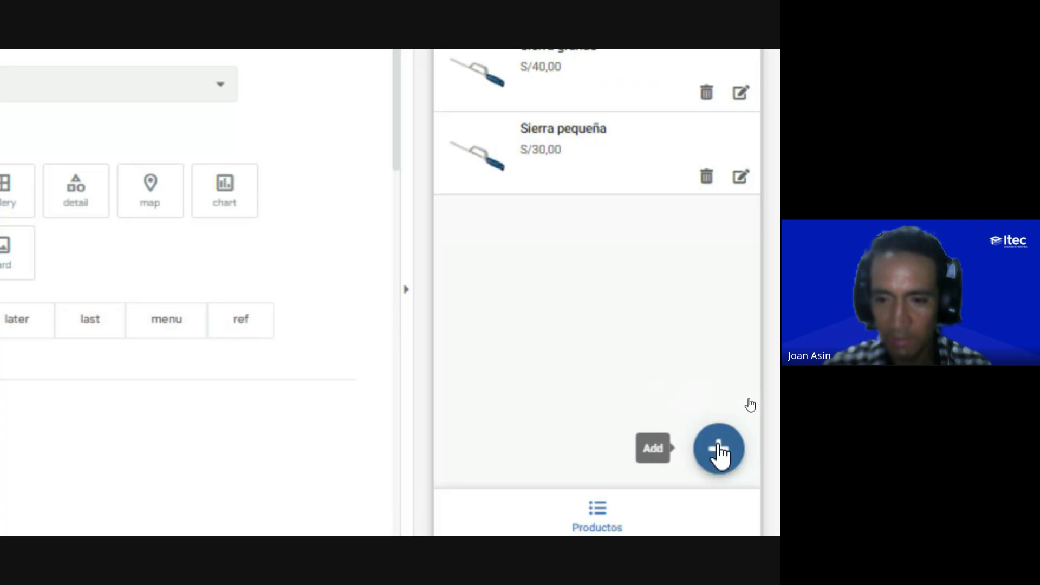
Step: In the preview, open and close the new-product form, then view Sierra grande's details
left_click(719, 450)
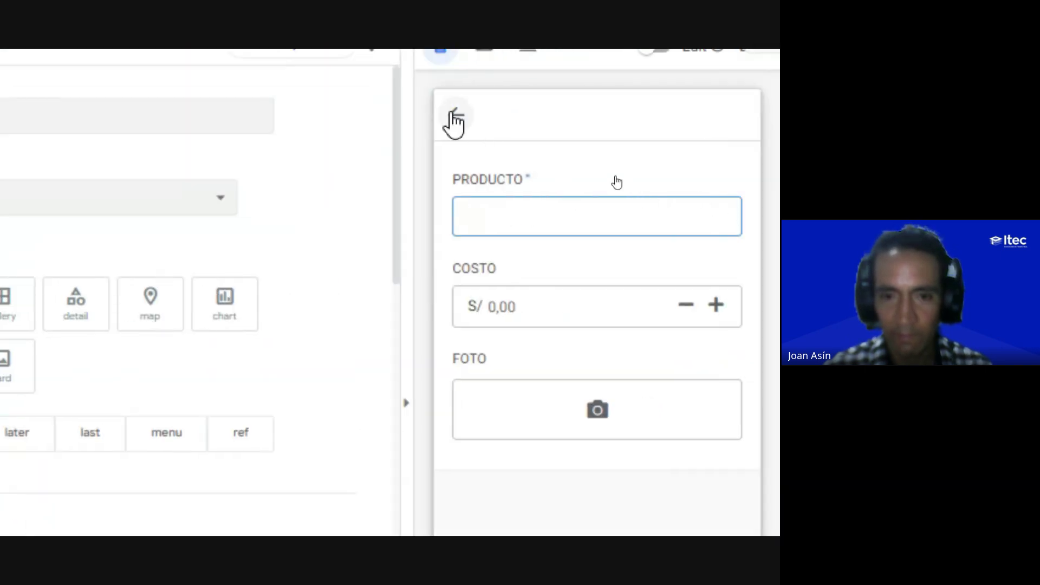
left_click(456, 115)
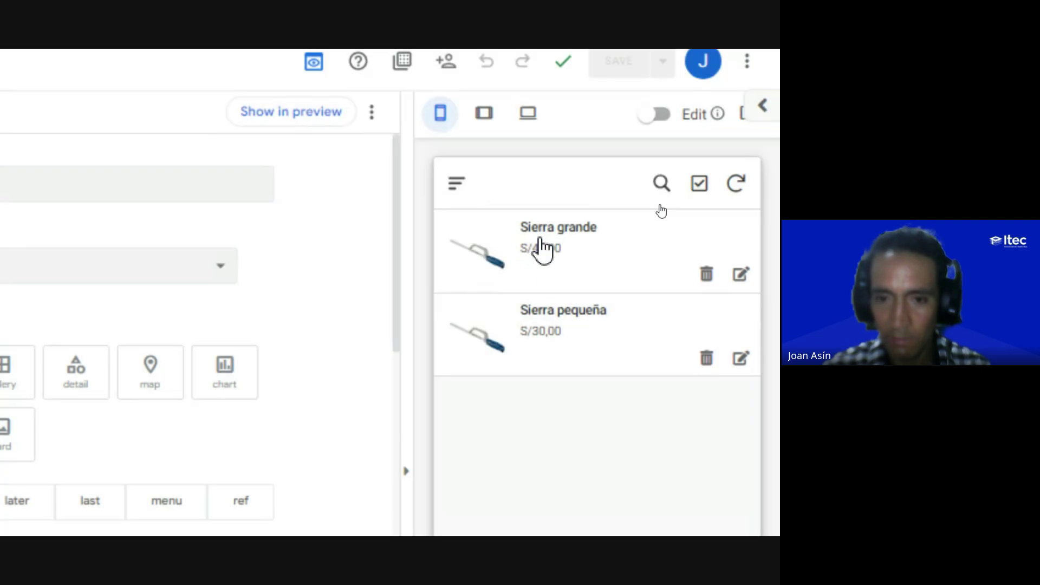
left_click(540, 252)
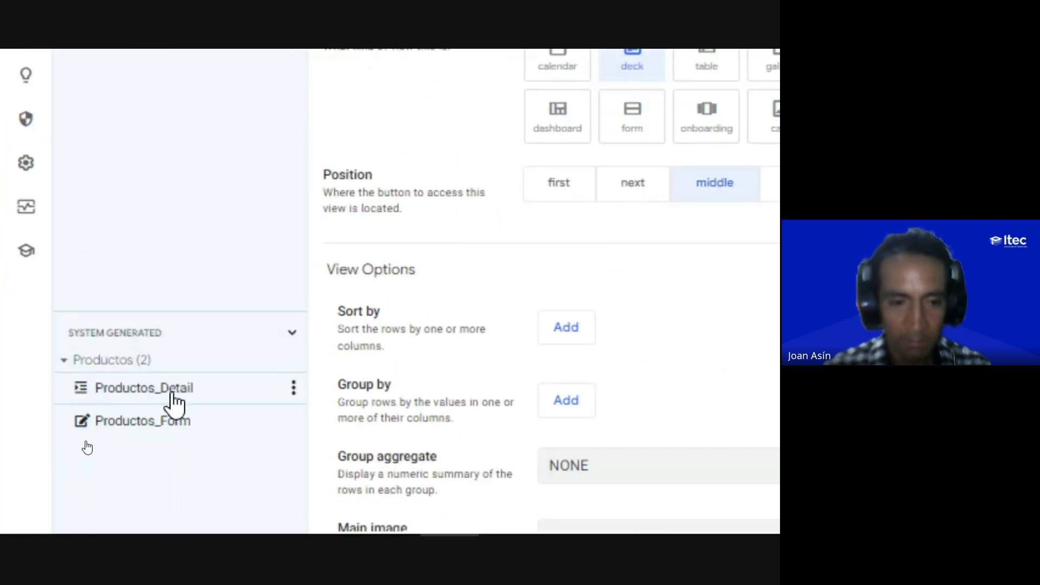
Step: Check the Productos_Detail view settings, then return the preview to the Productos list
left_click(266, 382)
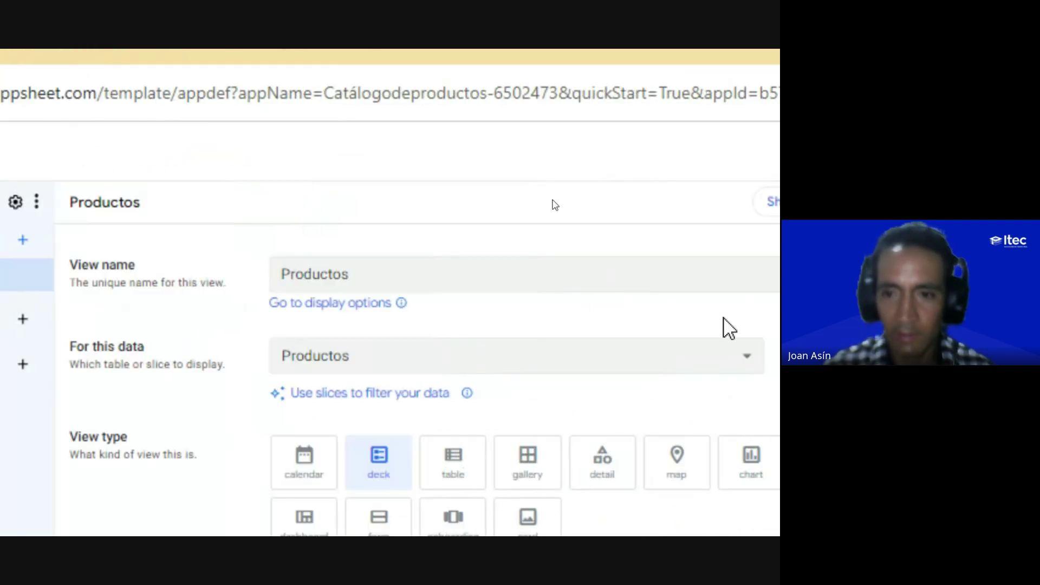
left_click(595, 412)
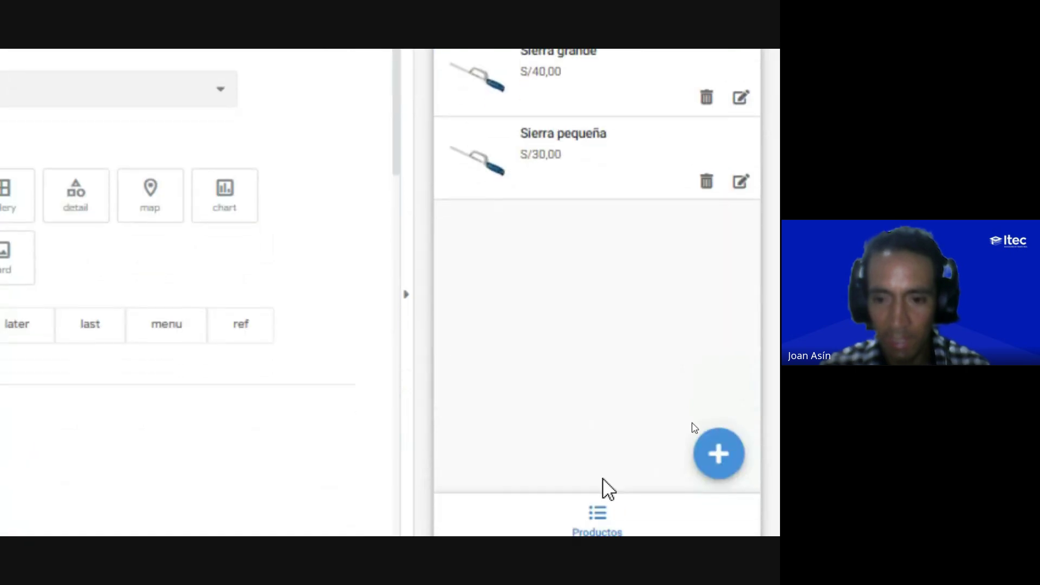
left_click(595, 521)
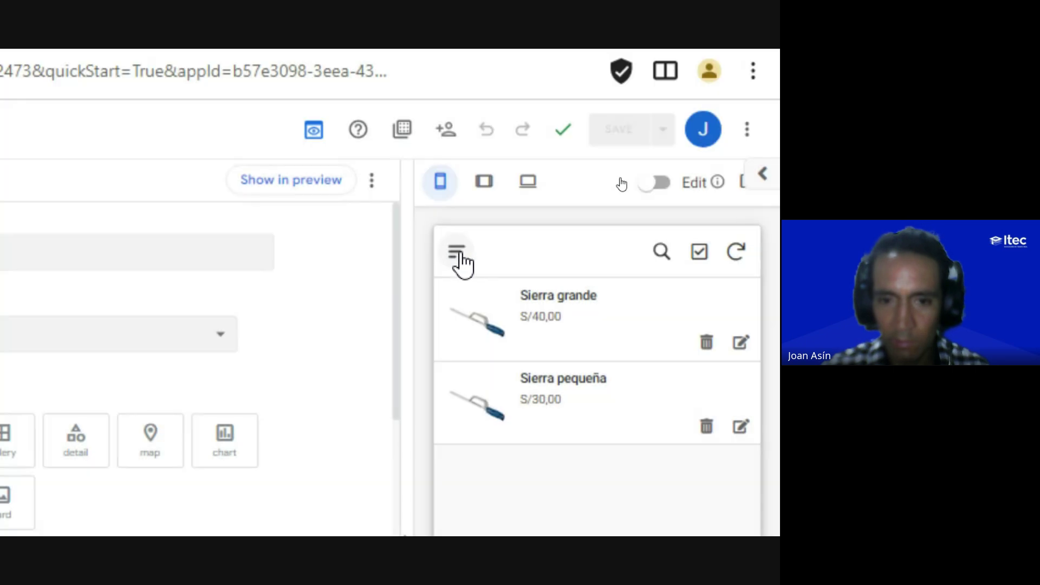
left_click(458, 254)
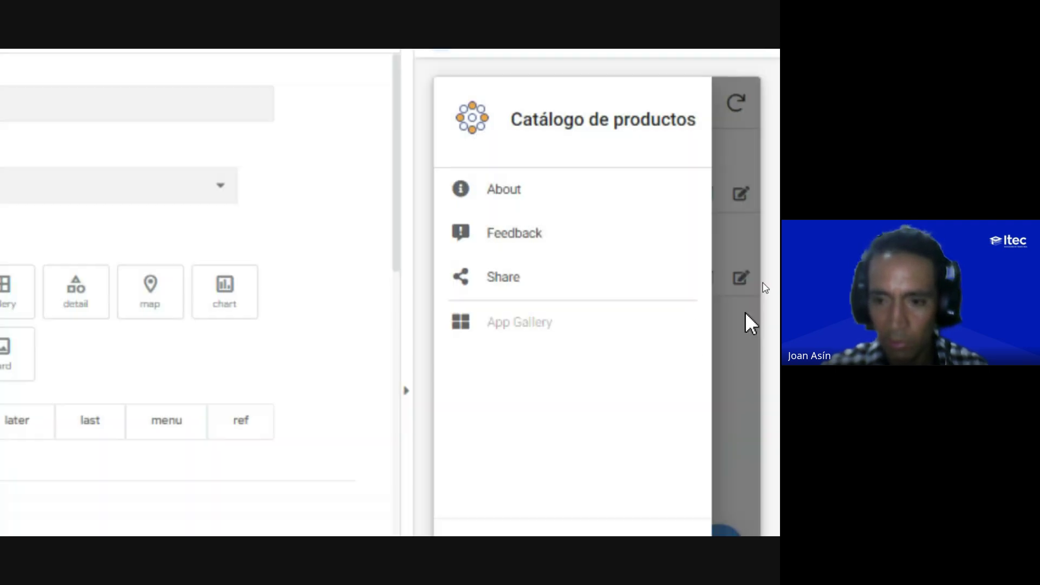
left_click(747, 320)
scroll(615, 488, "down", 4)
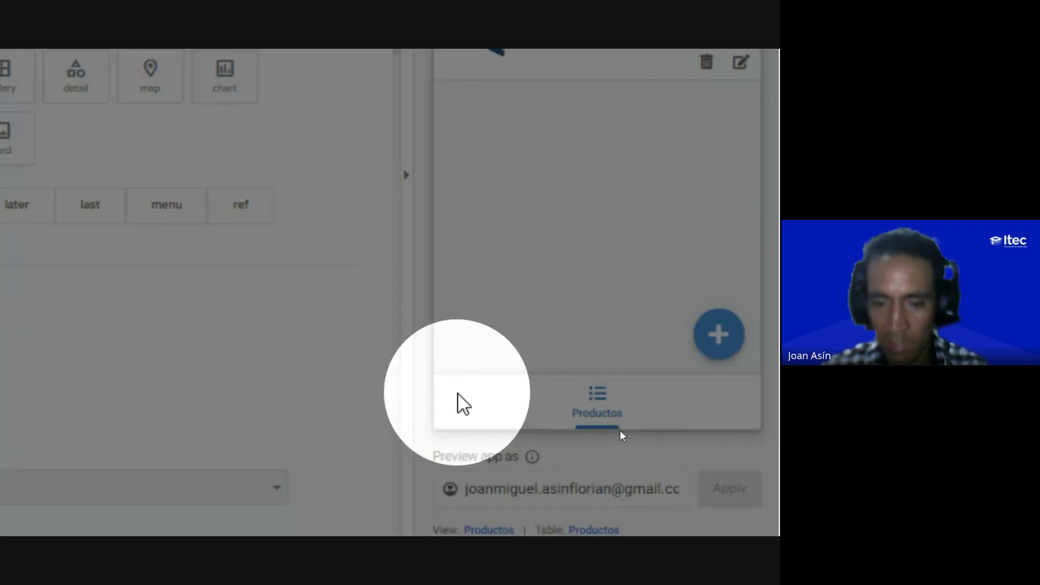
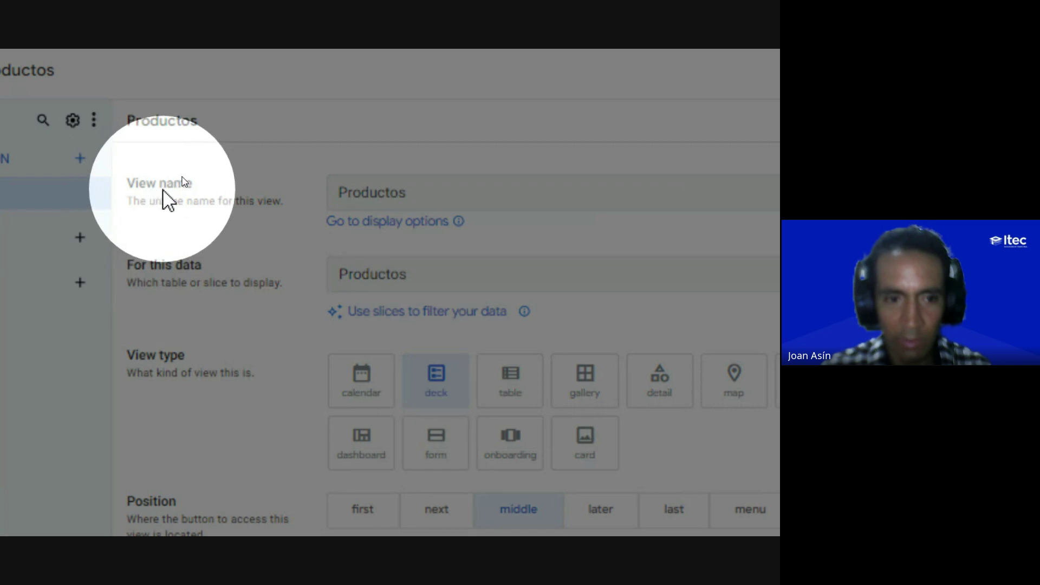
Step: Append ' disponibles' to the view name Productos and keep the Productos table as its data
left_click(413, 192)
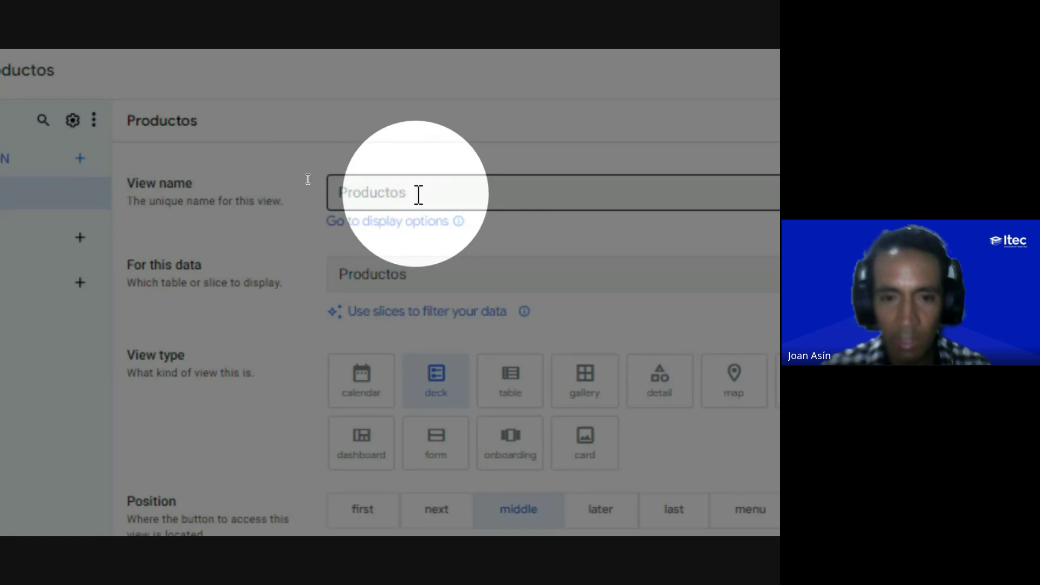
left_click(427, 192)
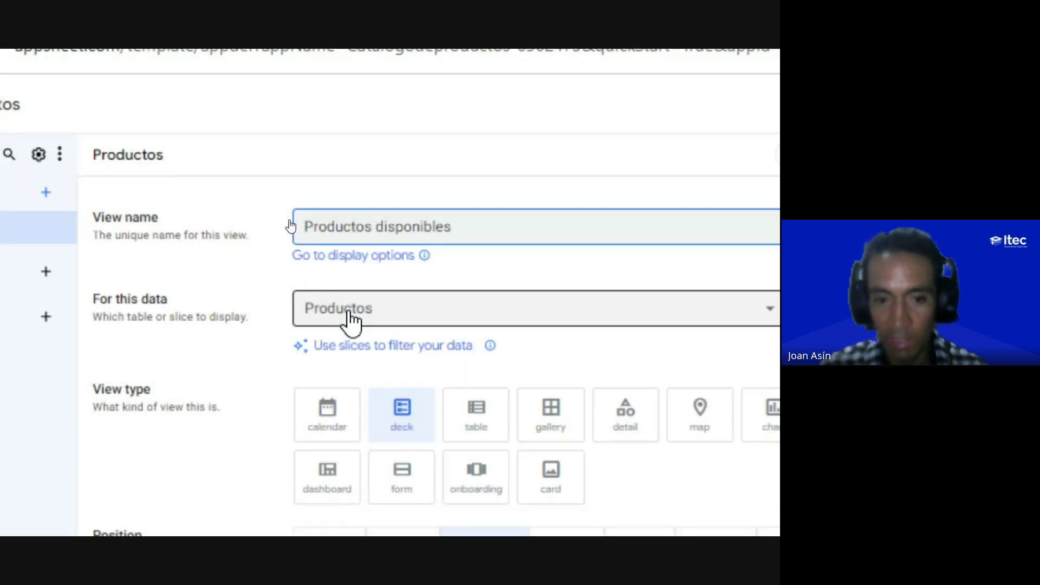
left_click(348, 313)
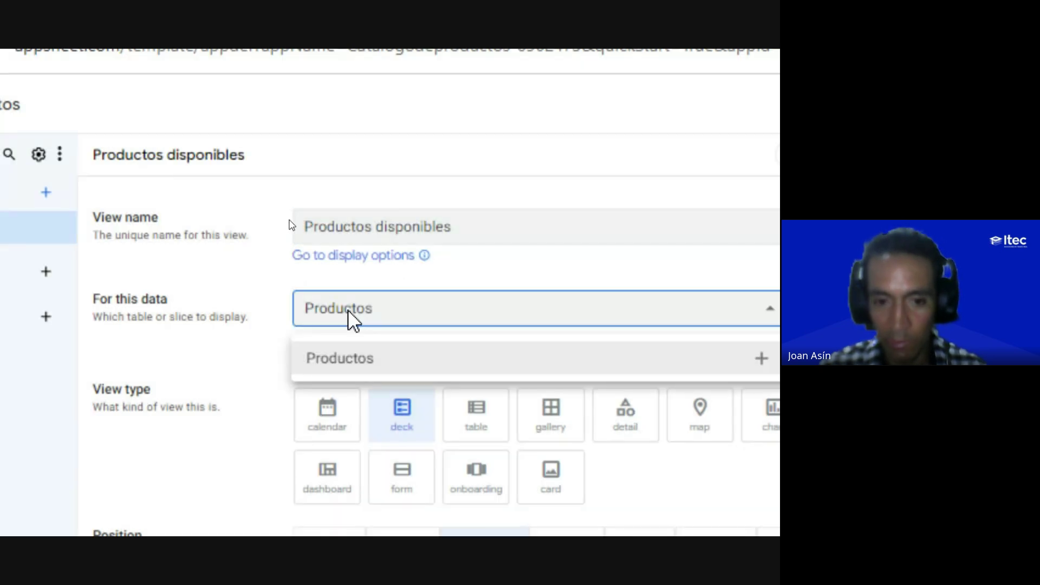
left_click(340, 311)
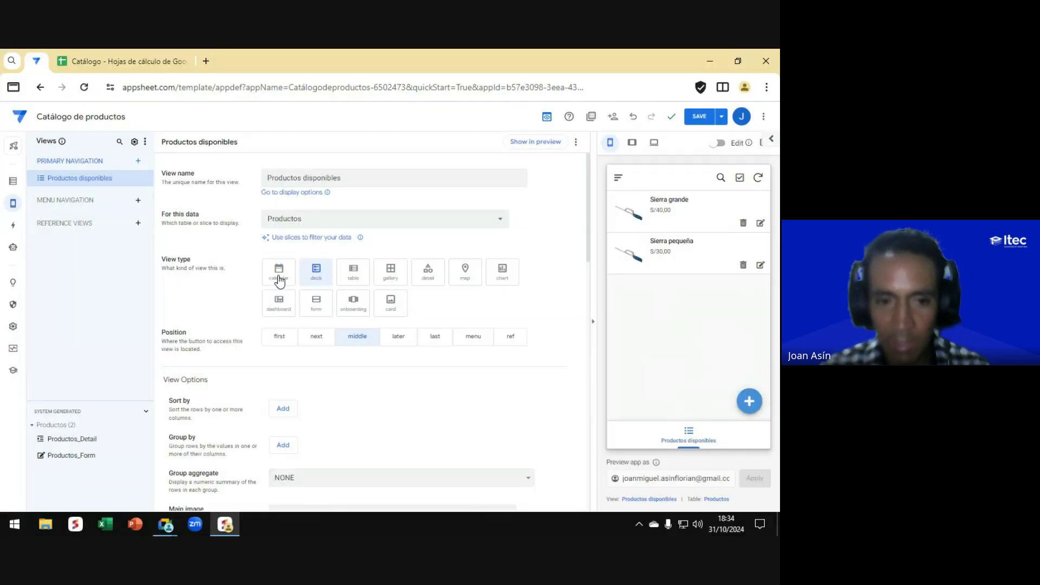
Step: Preview the view as calendar, deck, table, gallery, detail and map, allowing location access
left_click(277, 279)
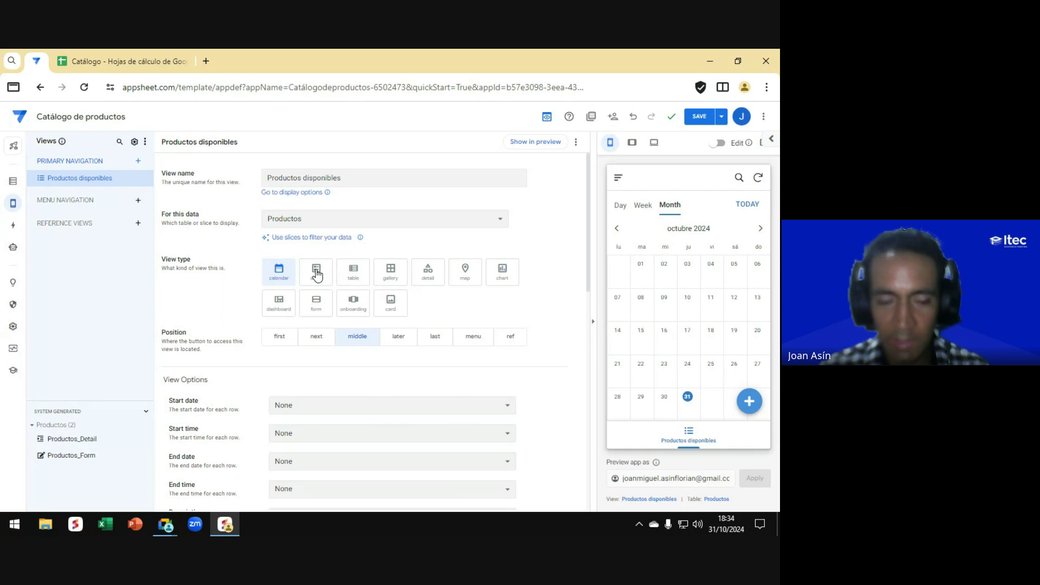
left_click(316, 275)
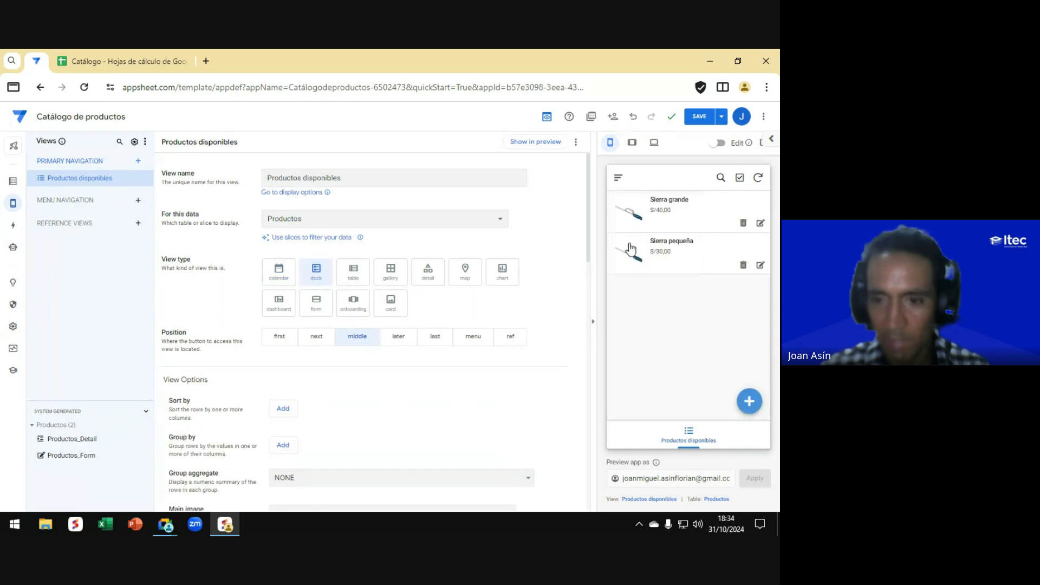
left_click(353, 273)
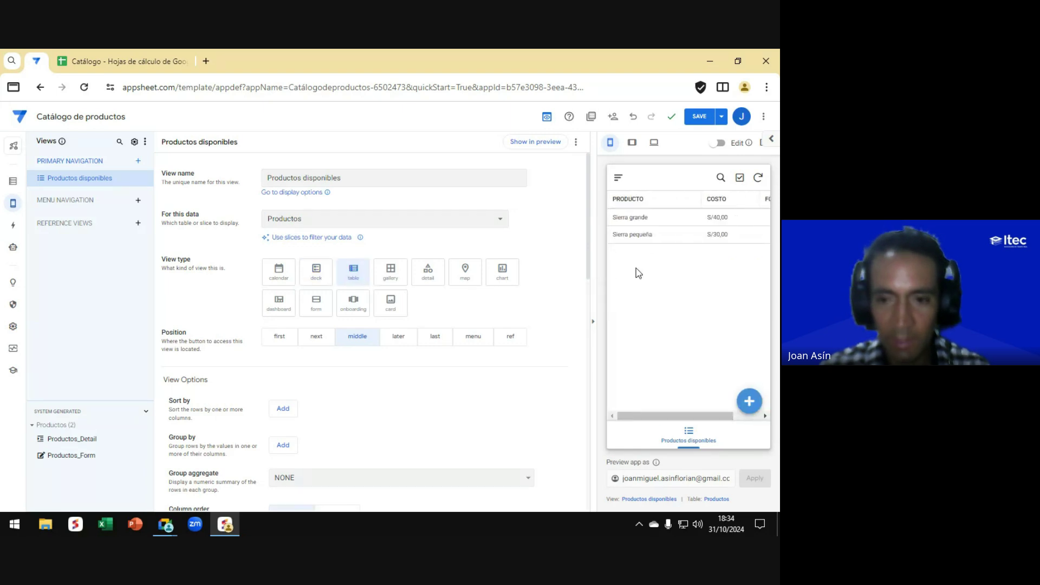
left_click(390, 274)
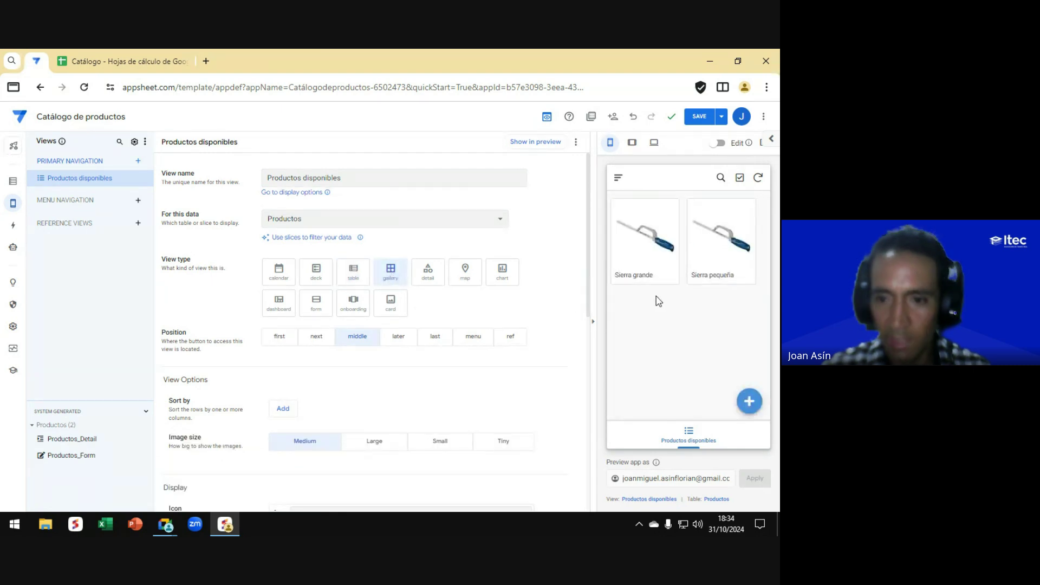
left_click(428, 271)
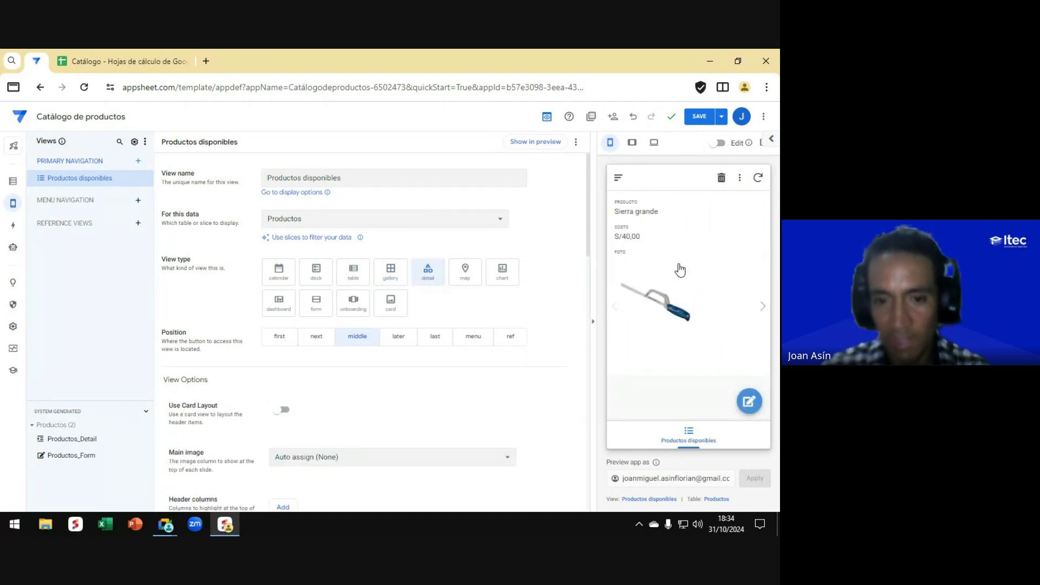
left_click(465, 274)
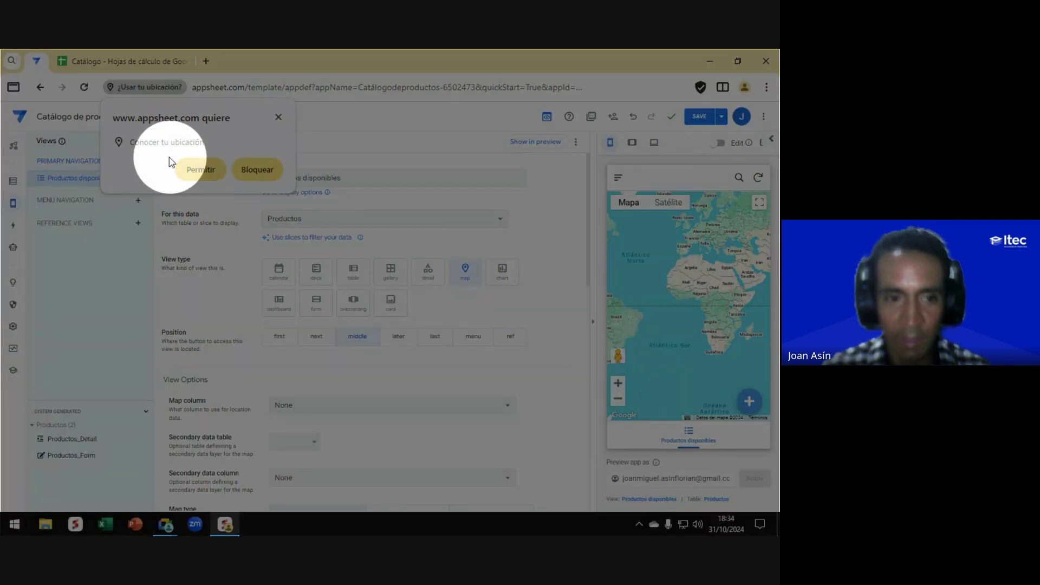
left_click(200, 170)
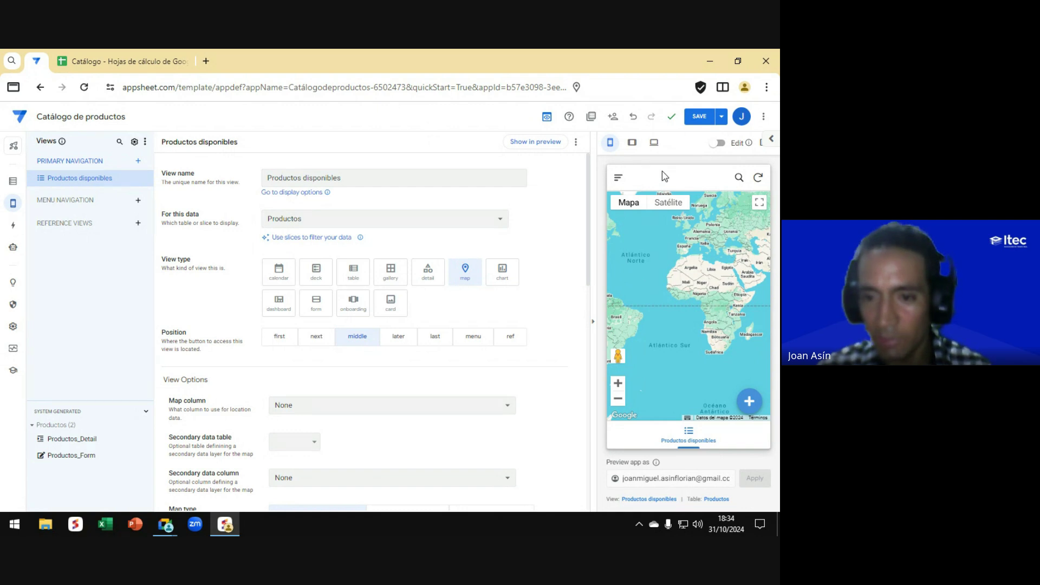
key("ctrl")
key("ctrl")
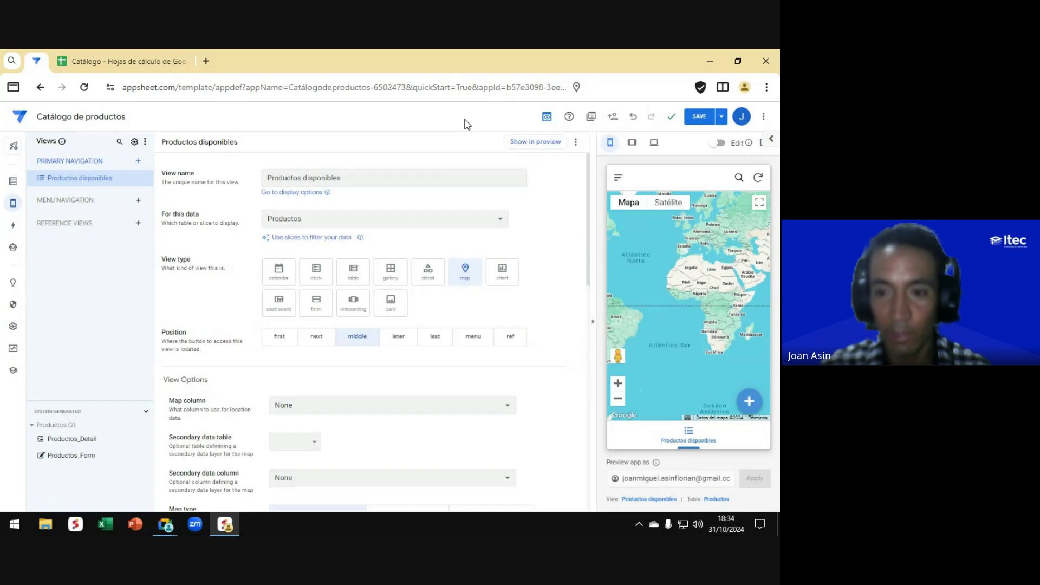
Step: Preview the view as chart, dashboard, form and onboarding, finishing on the card type
left_click(503, 279)
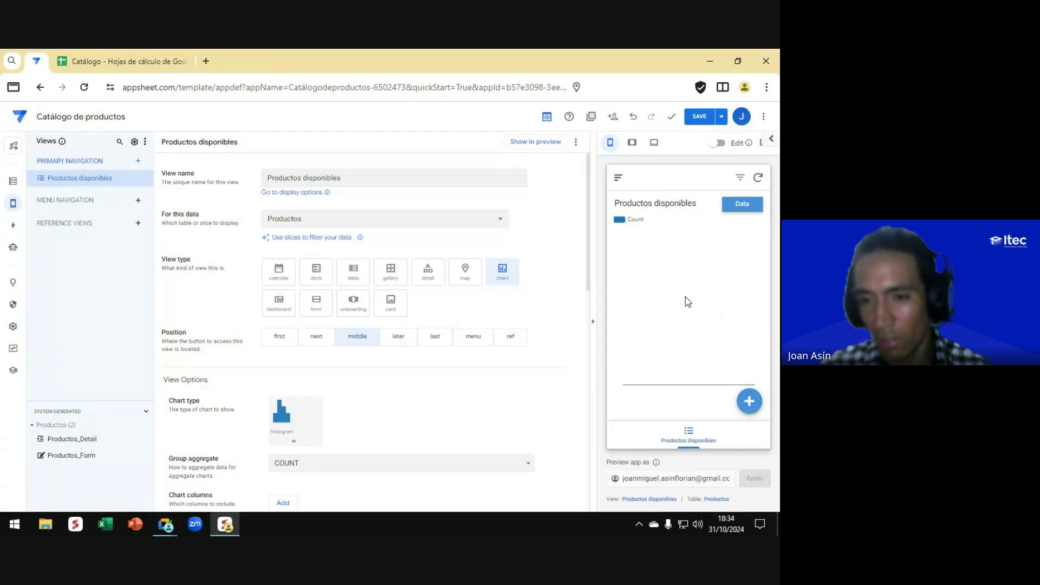
left_click(279, 304)
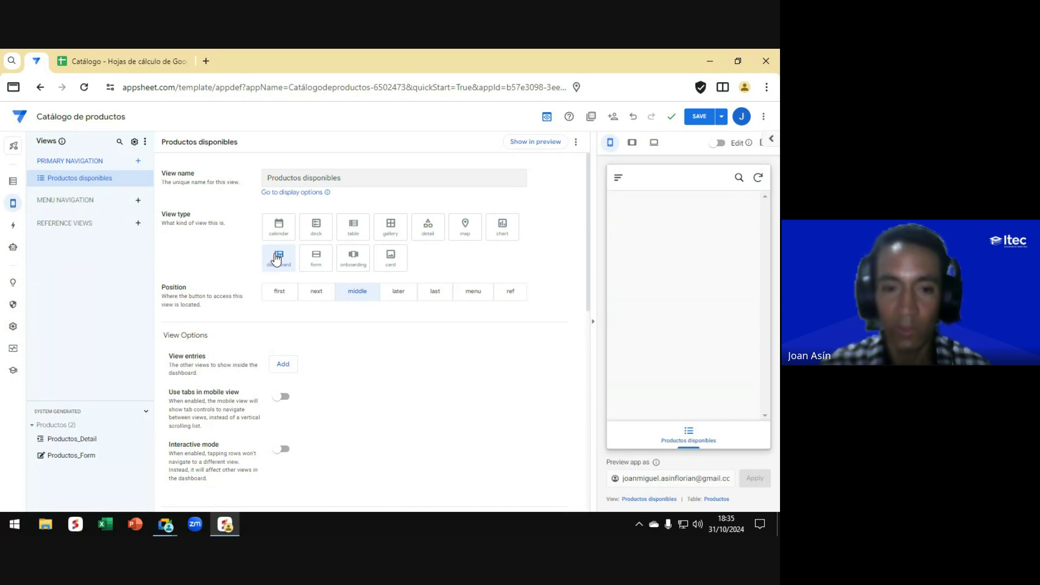
left_click(319, 265)
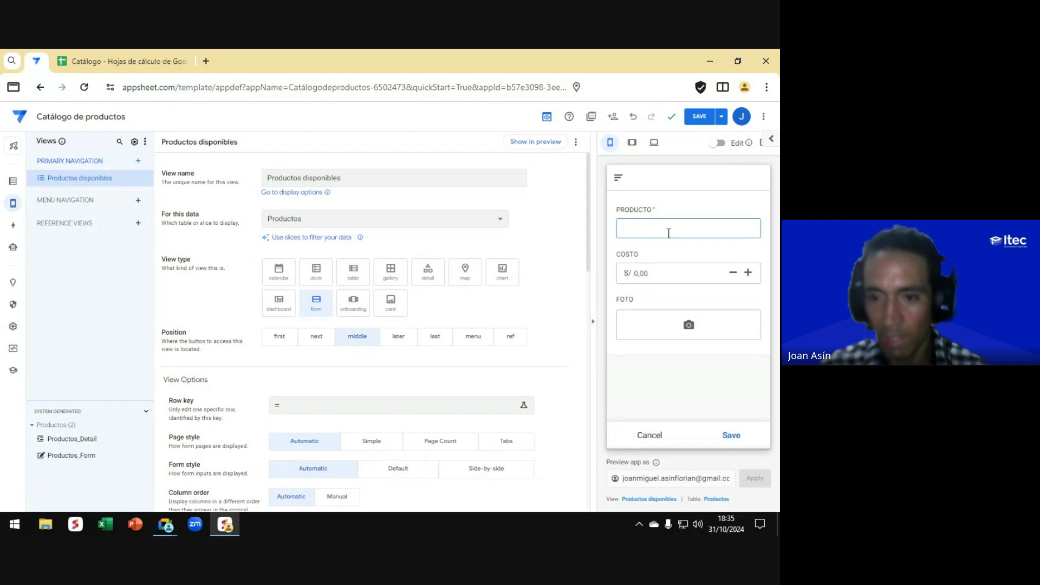
left_click(353, 304)
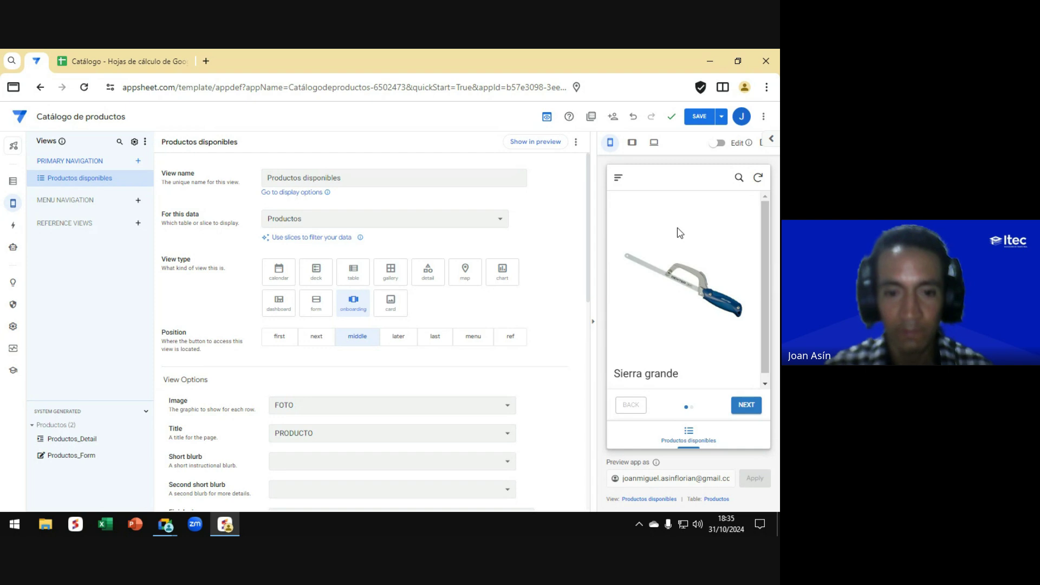
left_click(390, 301)
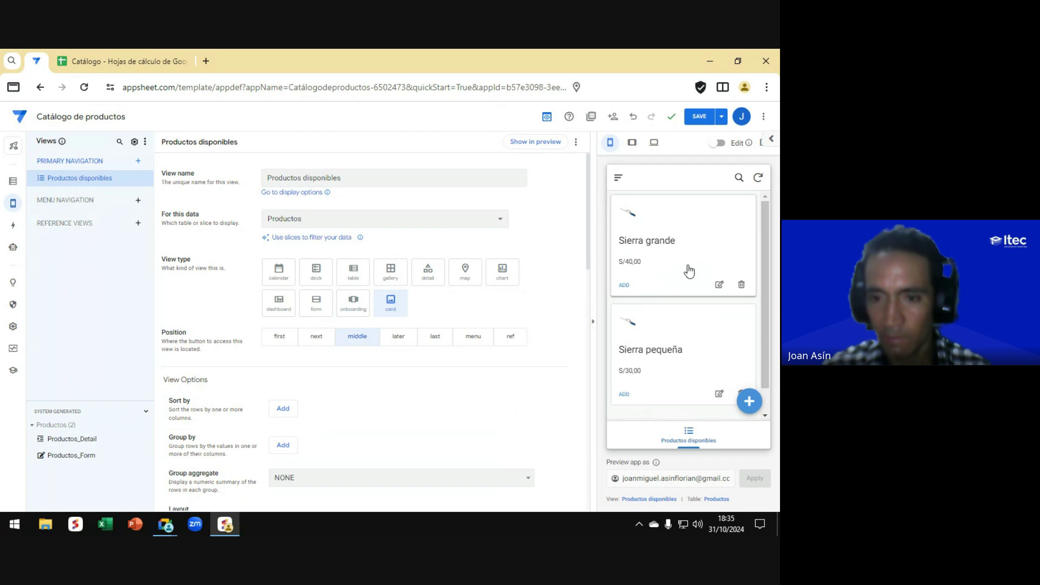
scroll(688, 271, "down", 1)
scroll(688, 271, "up", 1)
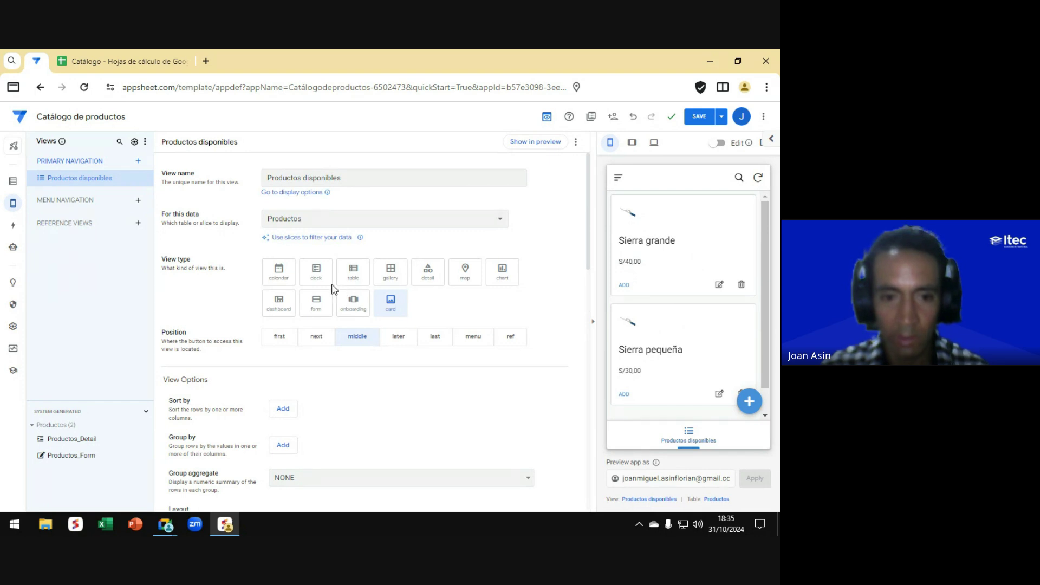
Step: Switch Productos disponibles to the deck type and review its Sort by and Group by options
left_click(317, 275)
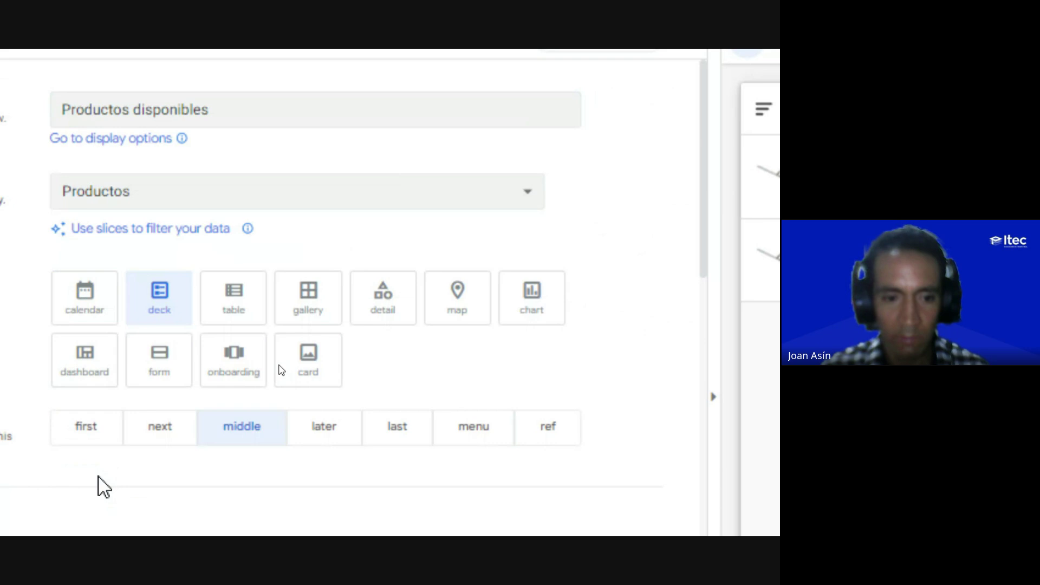
scroll(201, 306, "down", 3)
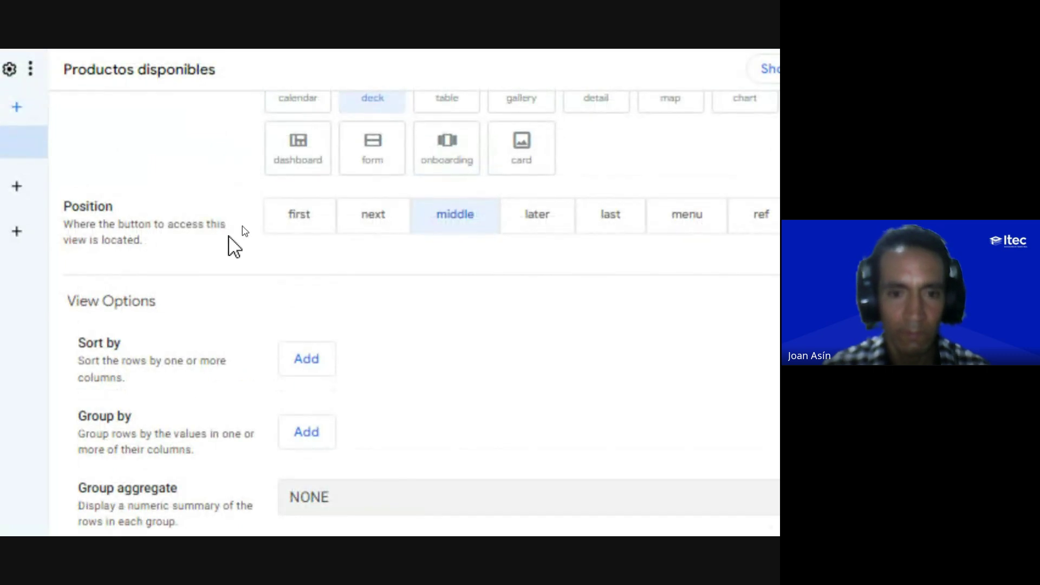
scroll(237, 241, "up", 3)
scroll(203, 436, "down", 2)
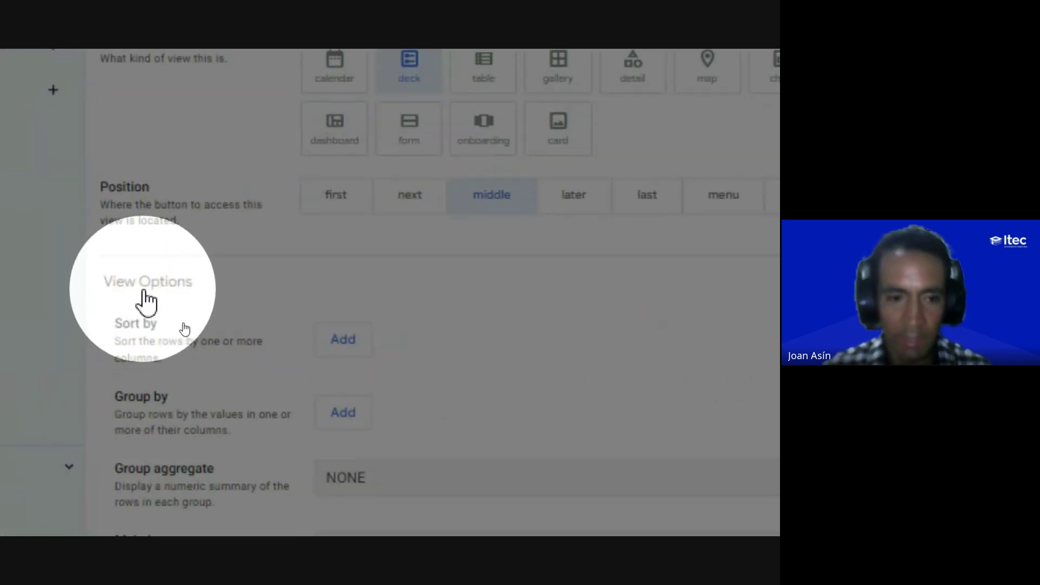
scroll(220, 316, "down", 2)
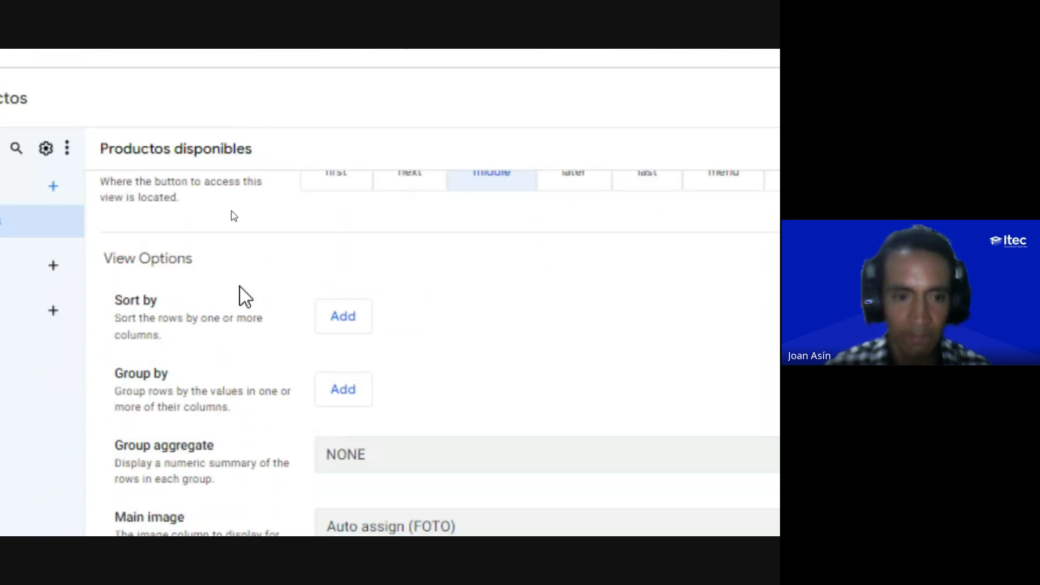
scroll(244, 296, "down", 2)
scroll(241, 246, "up", 2)
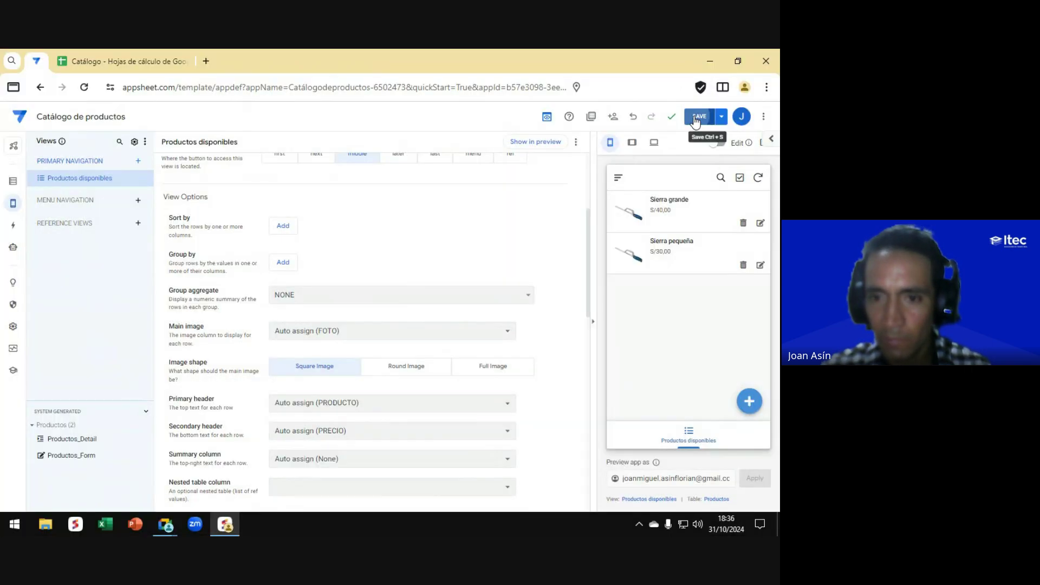
Step: Save the app with the deck-style Productos disponibles view
left_click(698, 116)
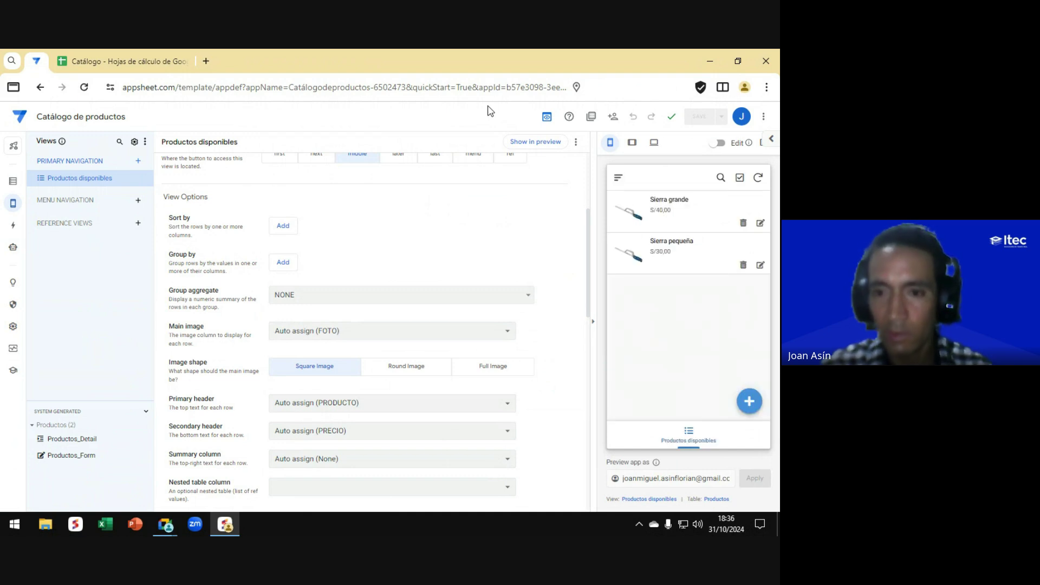
key("ctrl")
key("ctrl")
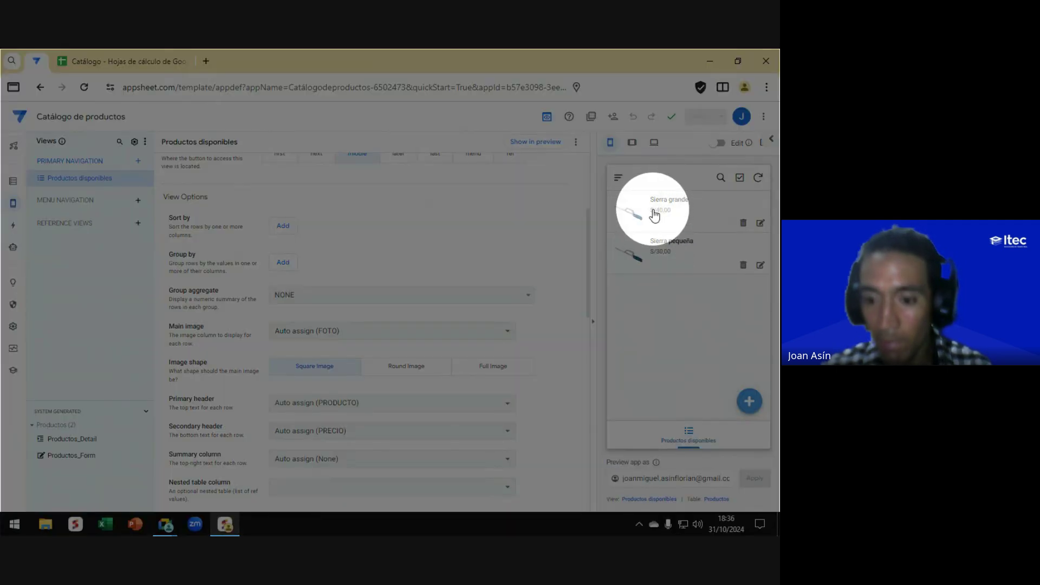
key("ctrl")
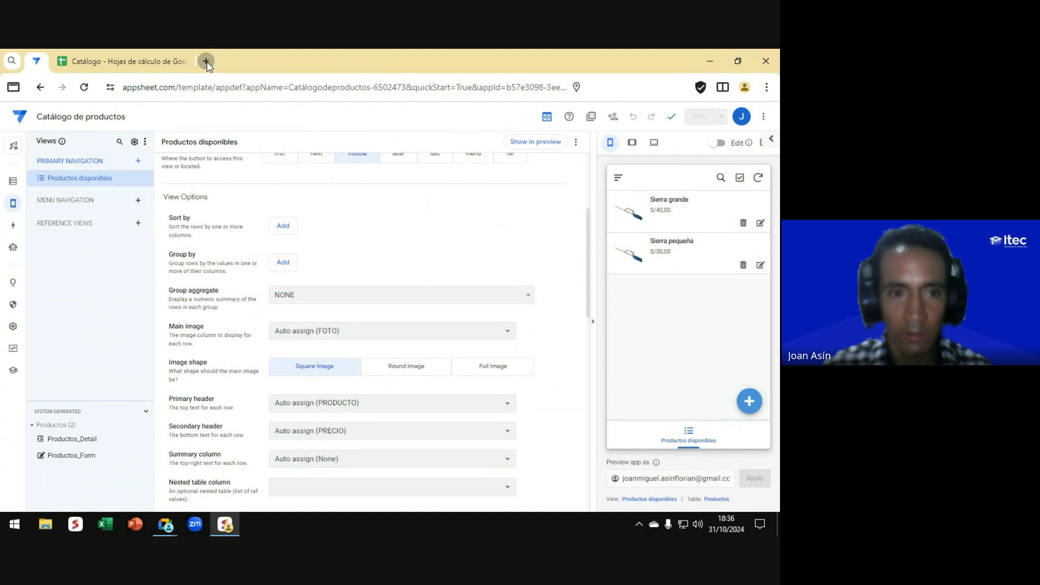
Step: In a new tab, search images for 'martillo' and save the first hammer image to Apps
left_click(205, 62)
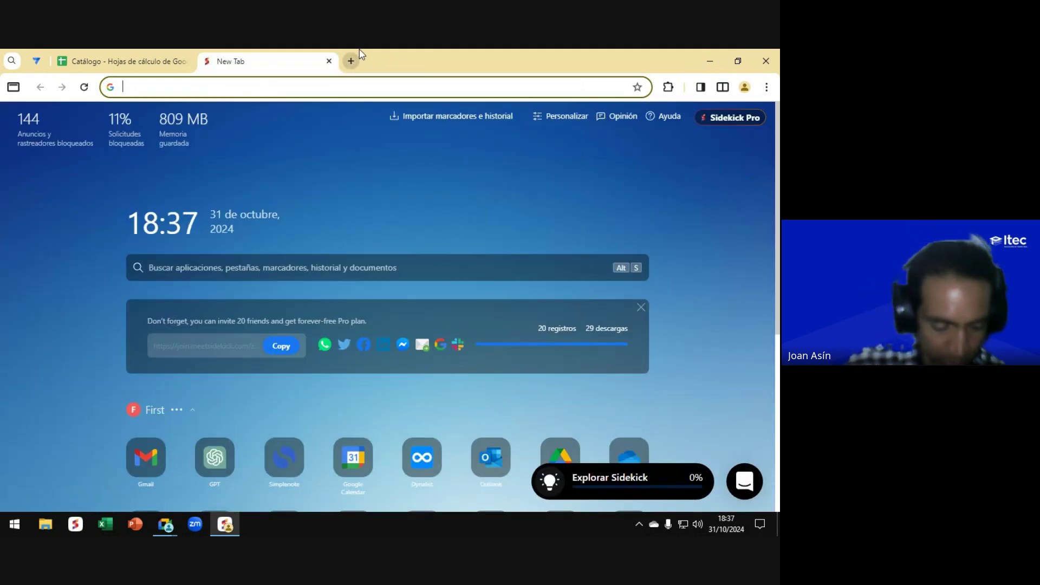
type("martillo")
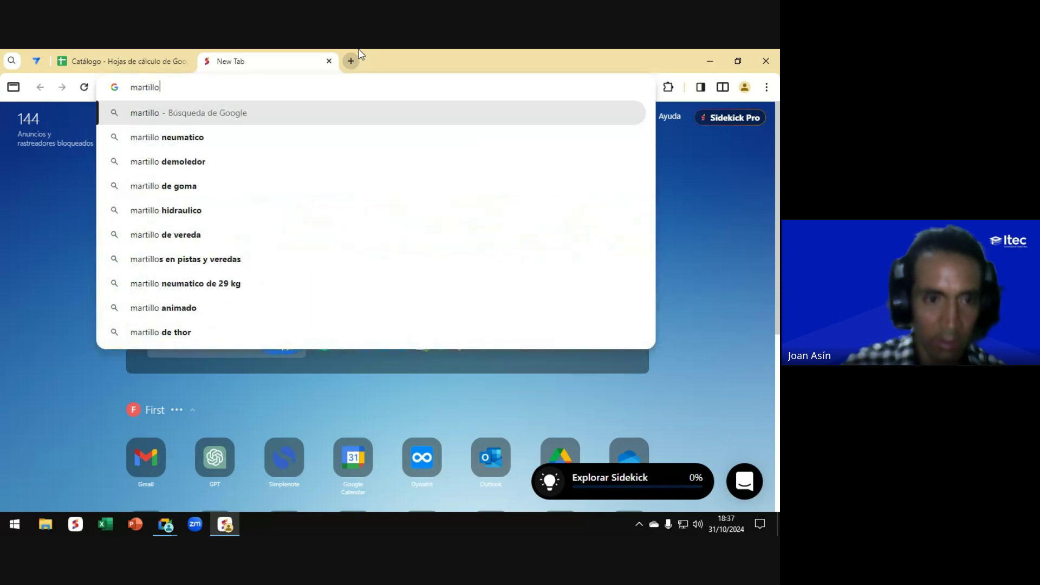
key("Return")
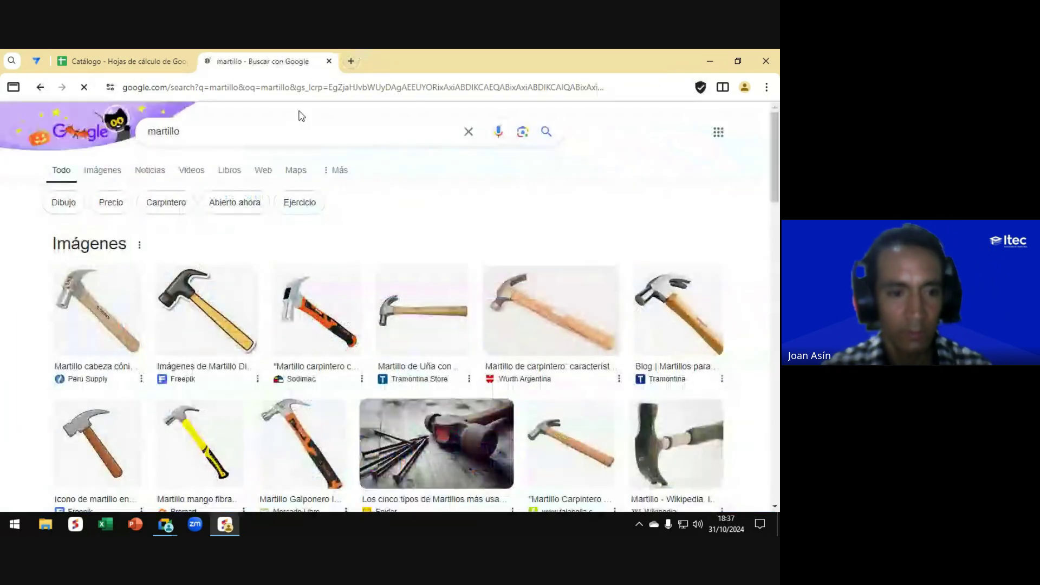
left_click(101, 173)
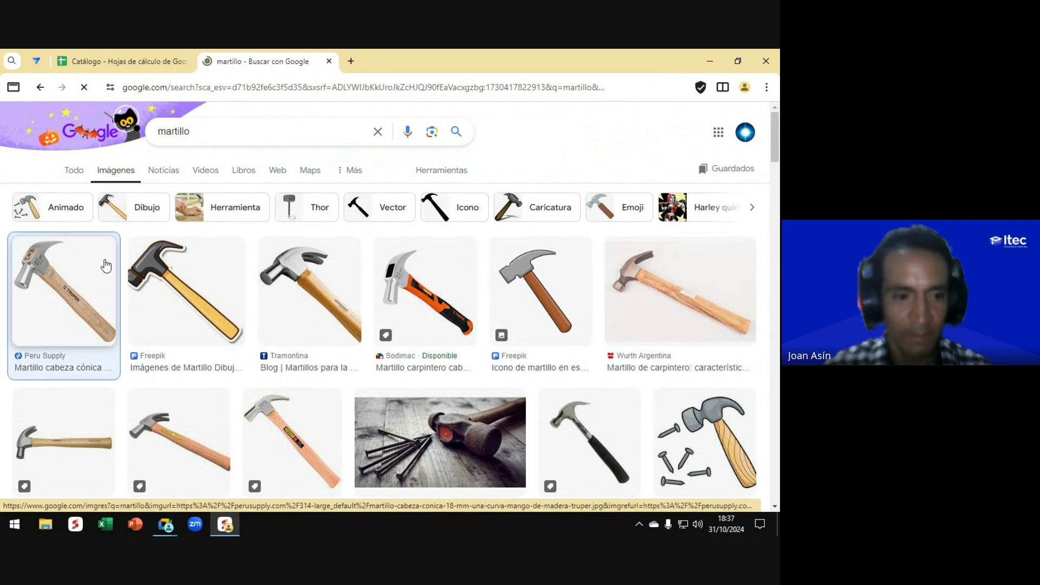
left_click(58, 277)
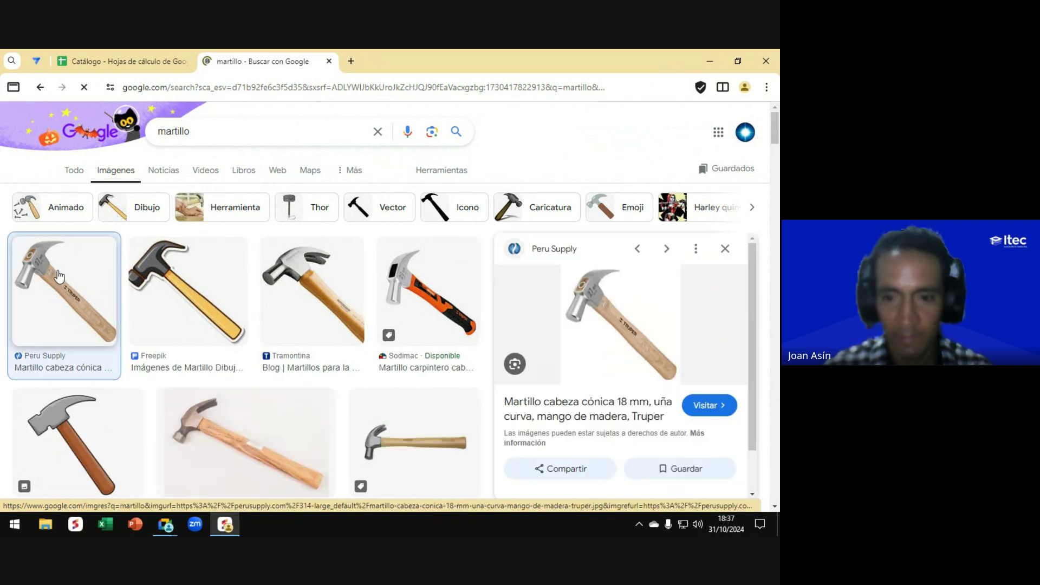
right_click(611, 302)
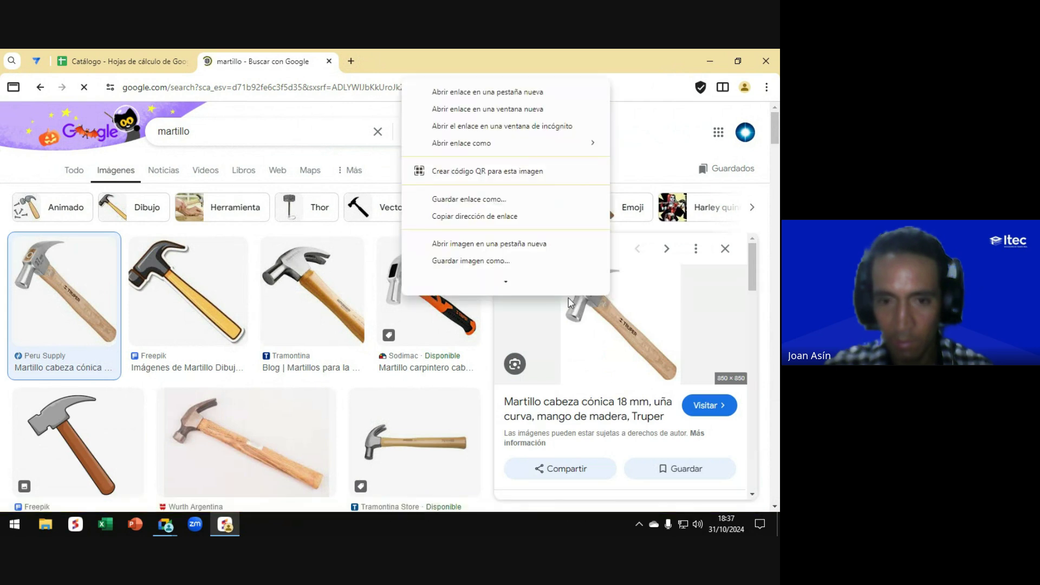
left_click(473, 250)
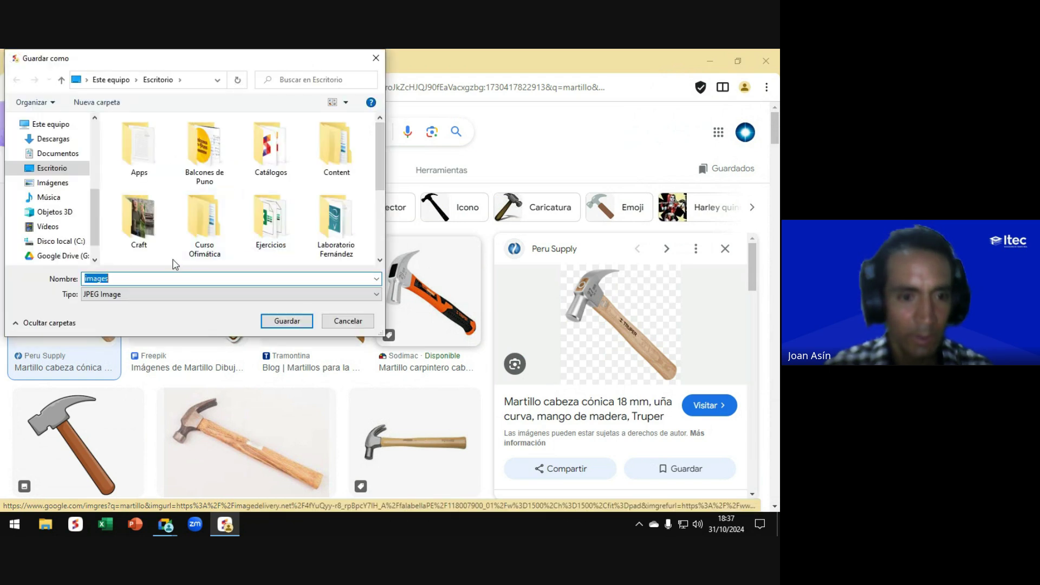
double_click(139, 147)
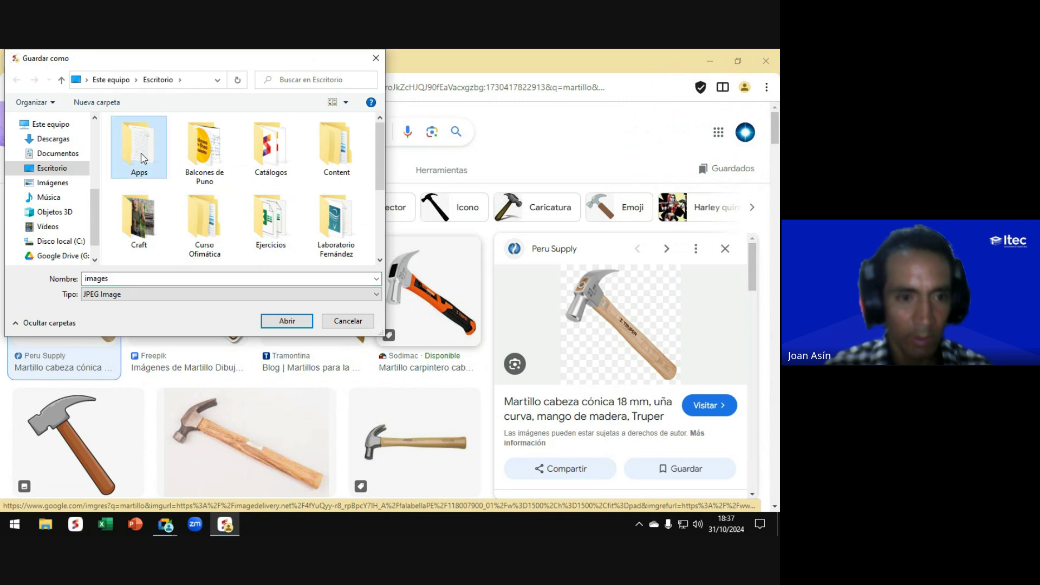
left_click(264, 321)
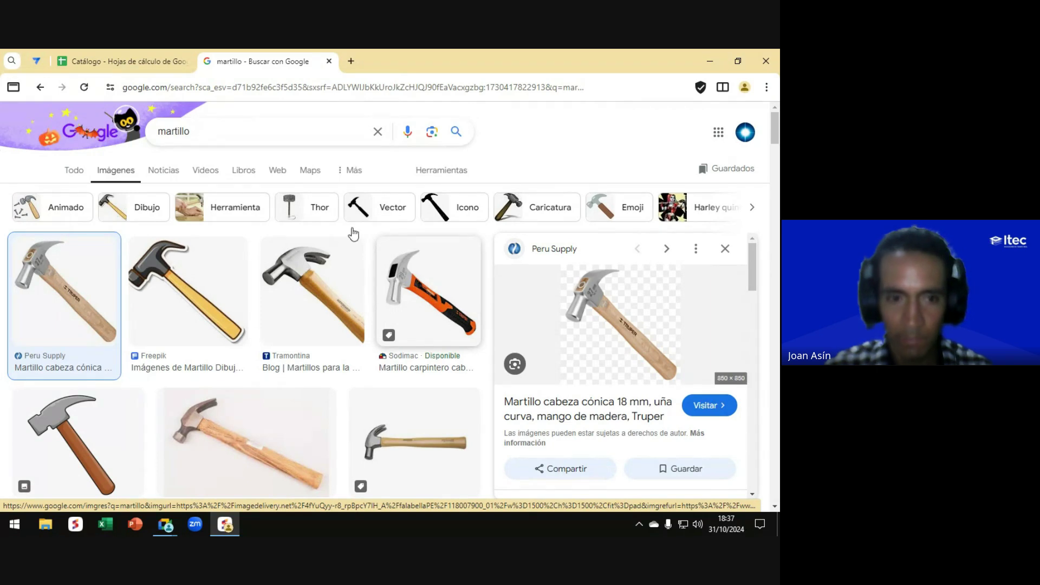
Step: Search 'amoladora' and save the first grinder image to Apps
double_click(174, 130)
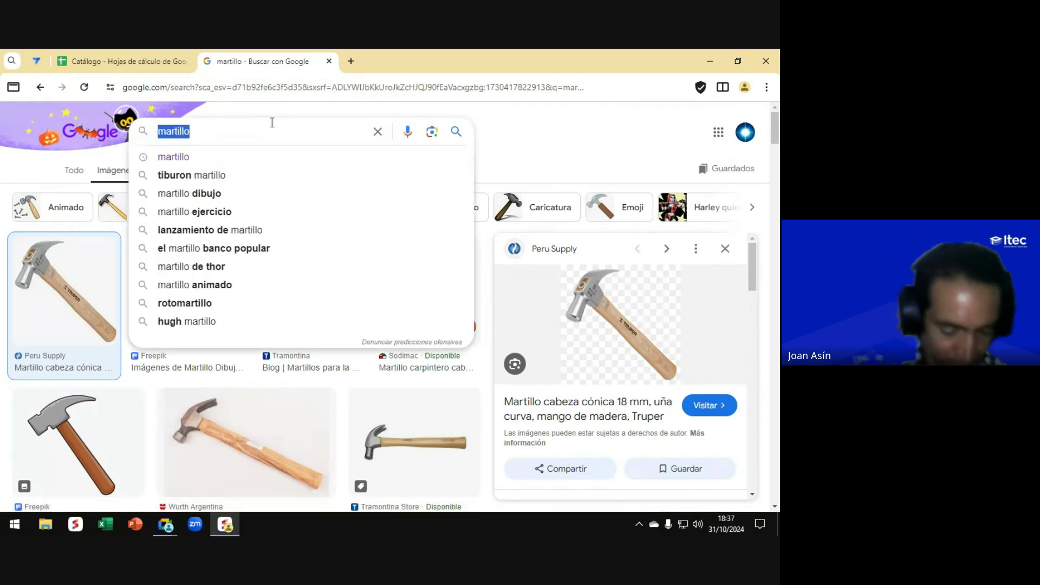
type("amoladora")
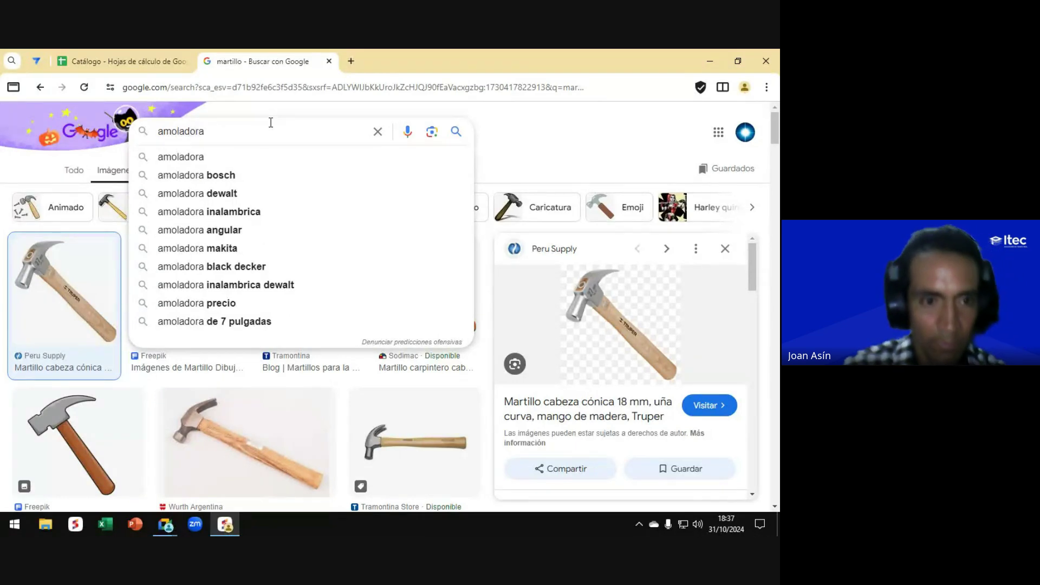
key("Return")
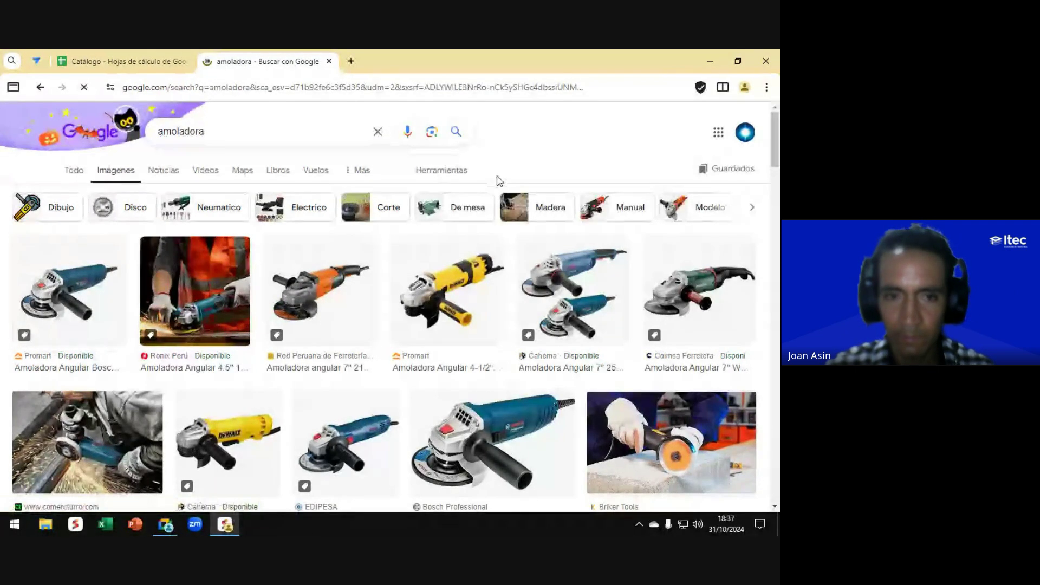
left_click(68, 287)
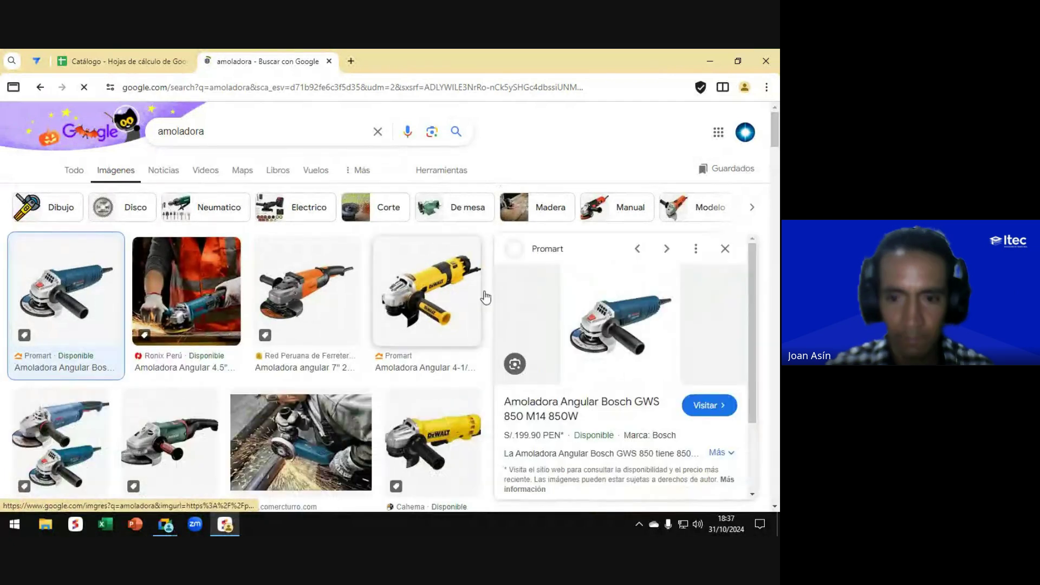
right_click(612, 315)
left_click(474, 258)
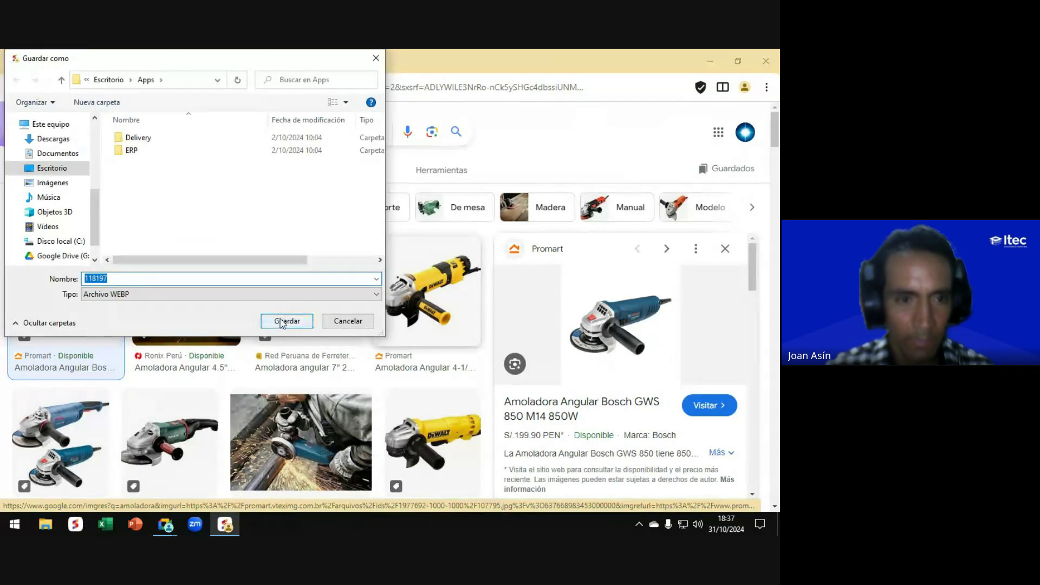
left_click(286, 320)
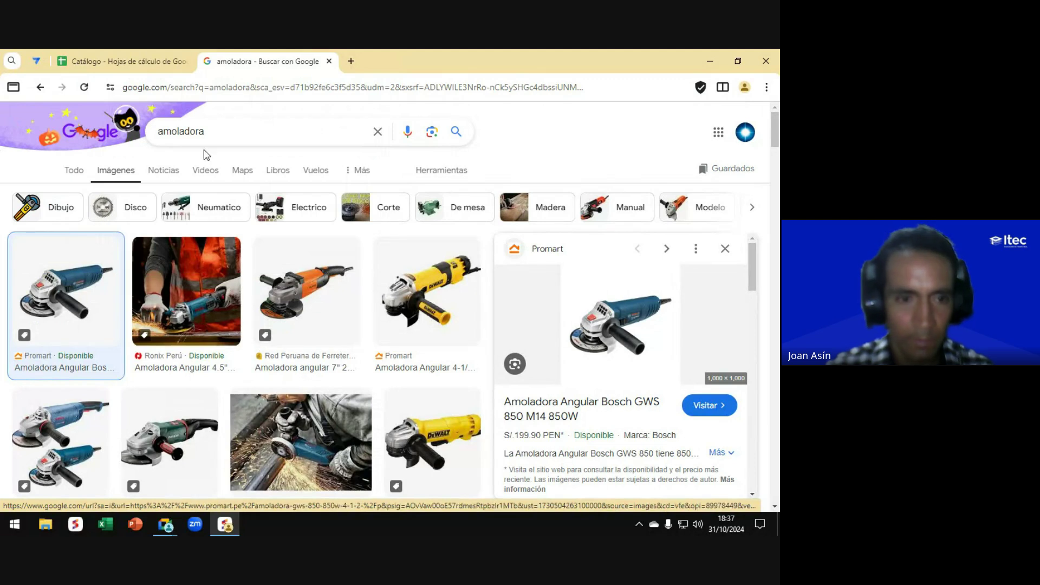
Step: Search 'clavos' and save the first nails image to Apps
left_click(282, 133)
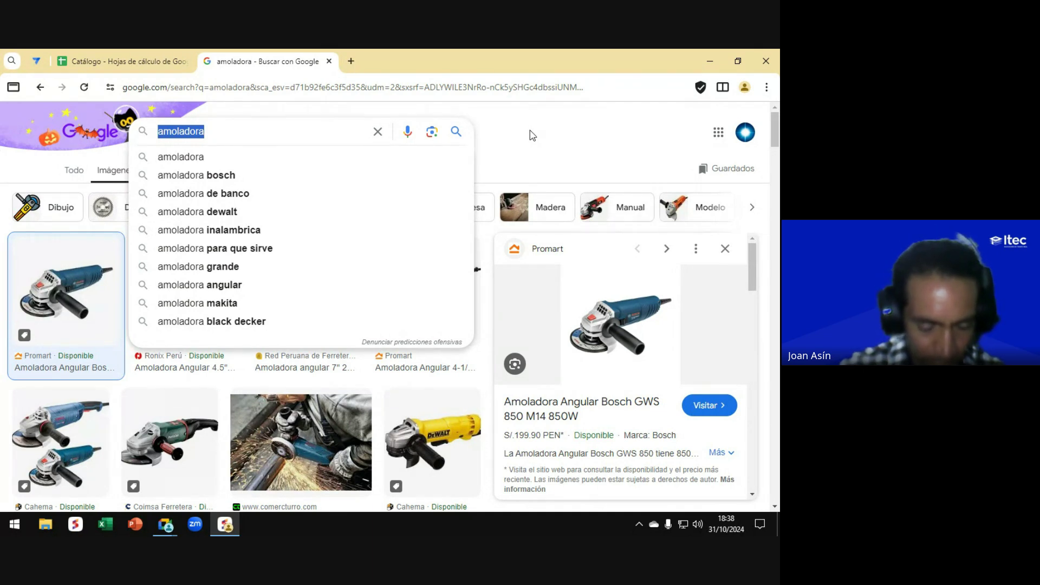
type("clavos")
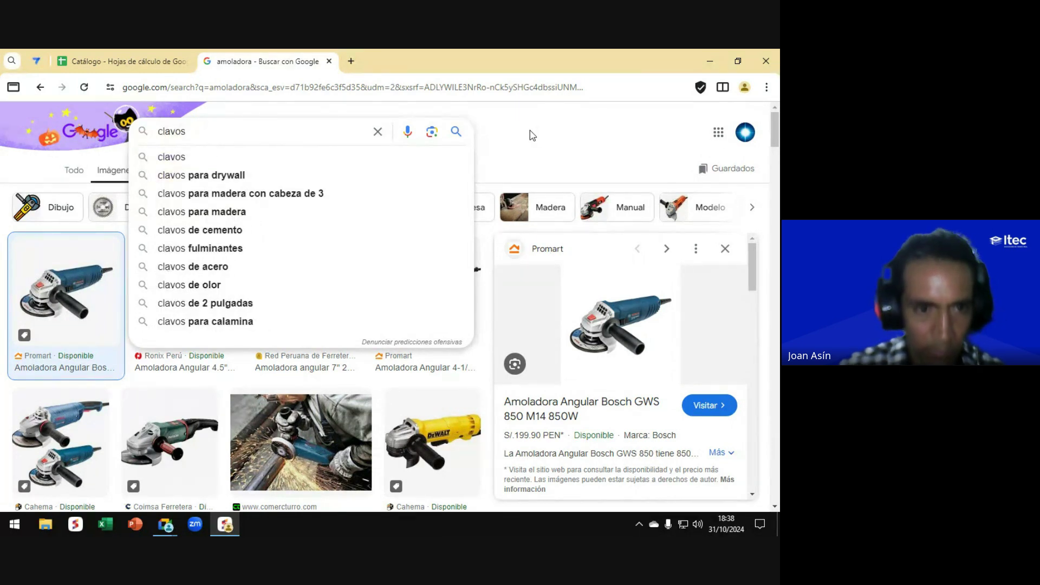
key("Return")
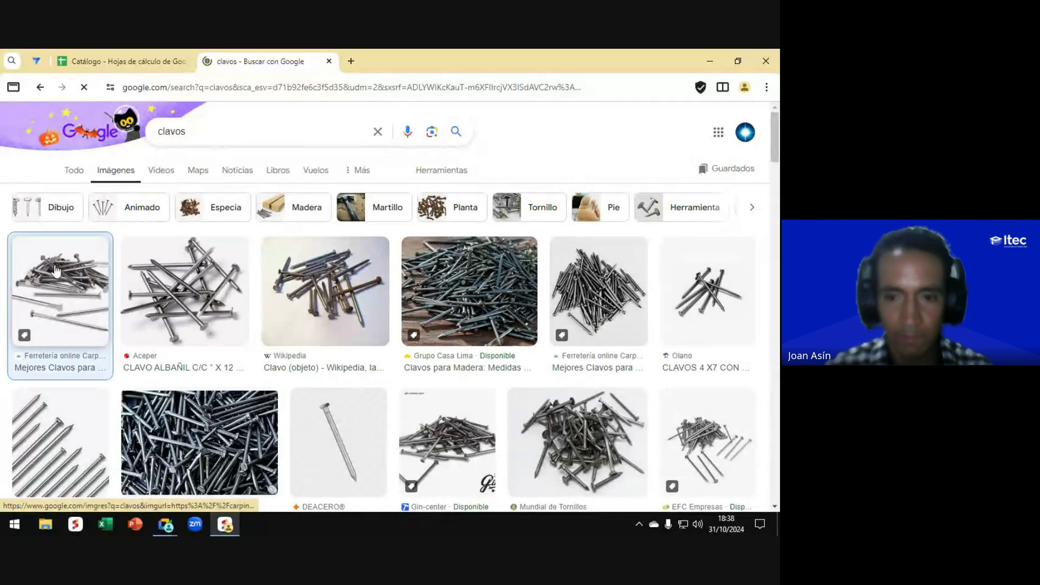
left_click(55, 269)
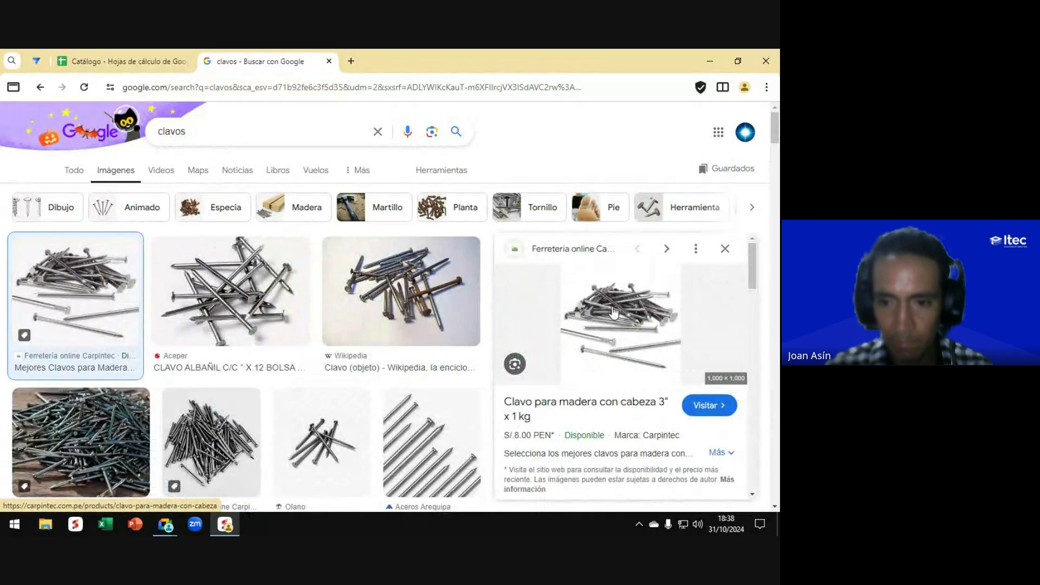
right_click(613, 312)
scroll(525, 278, "down", 1)
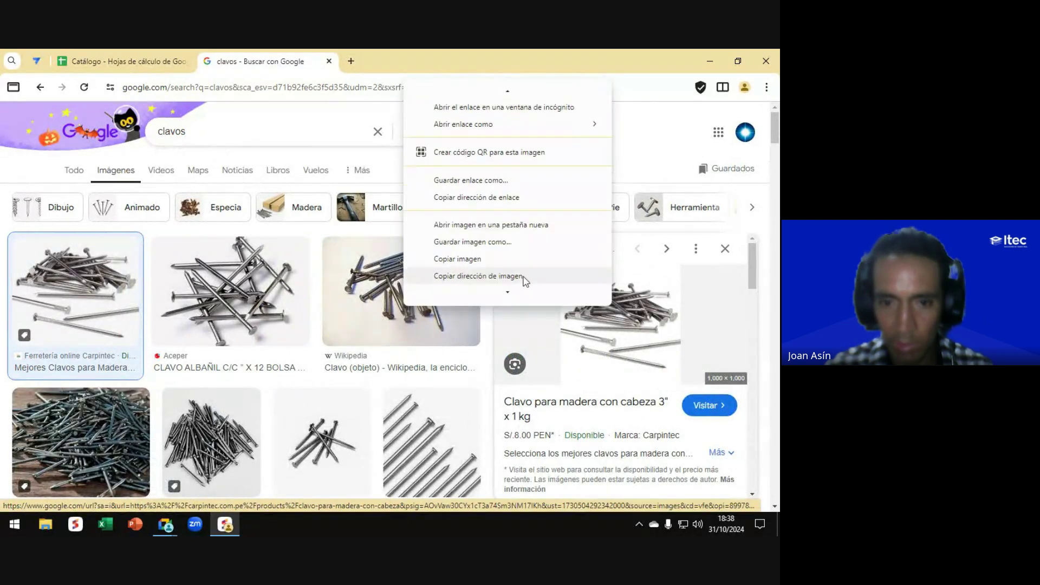
left_click(469, 243)
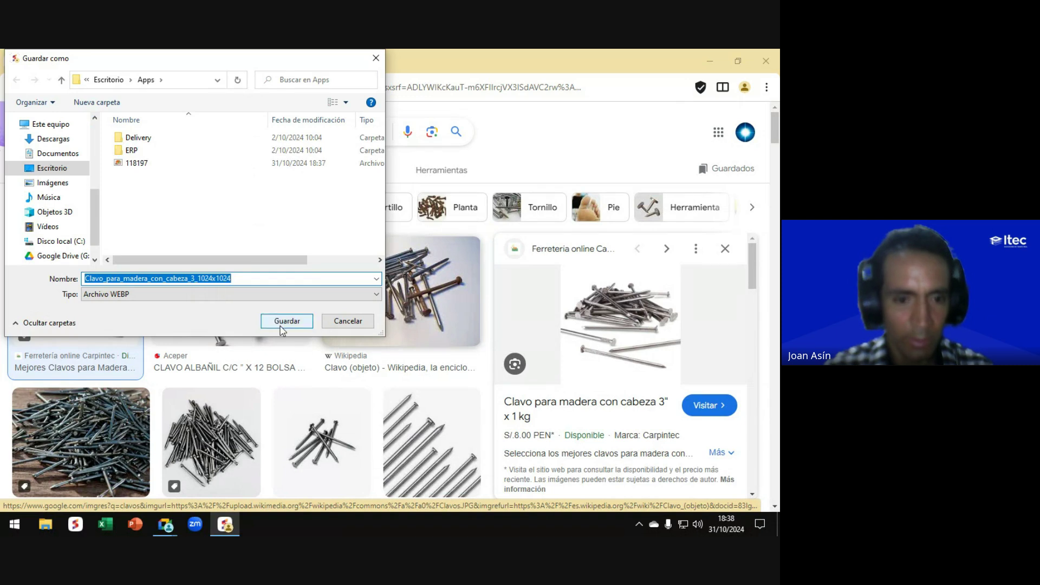
left_click(285, 325)
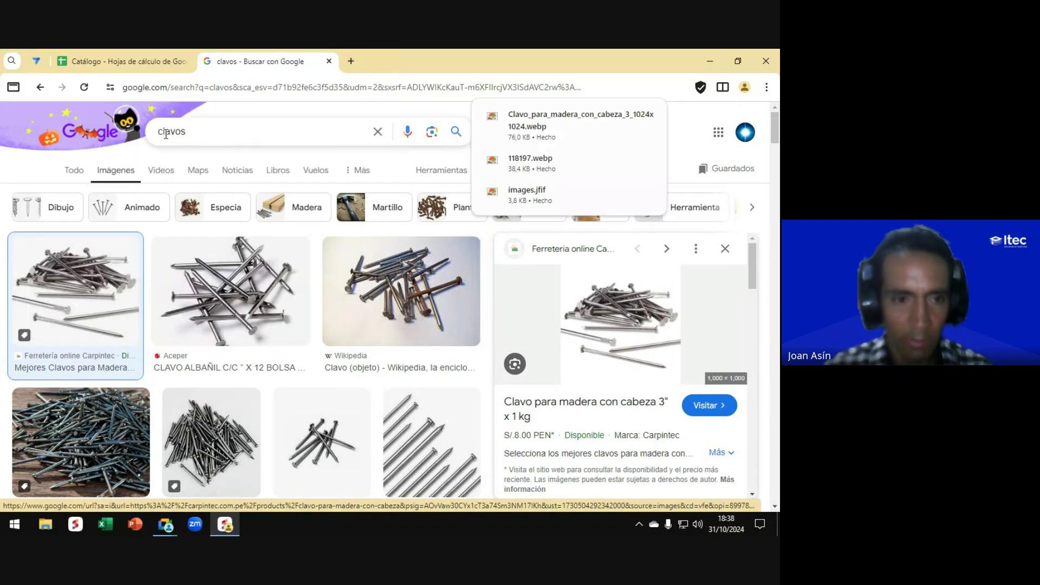
Step: Search 'casco de seguridad', save the blue helmet image, and close the search tab
double_click(171, 131)
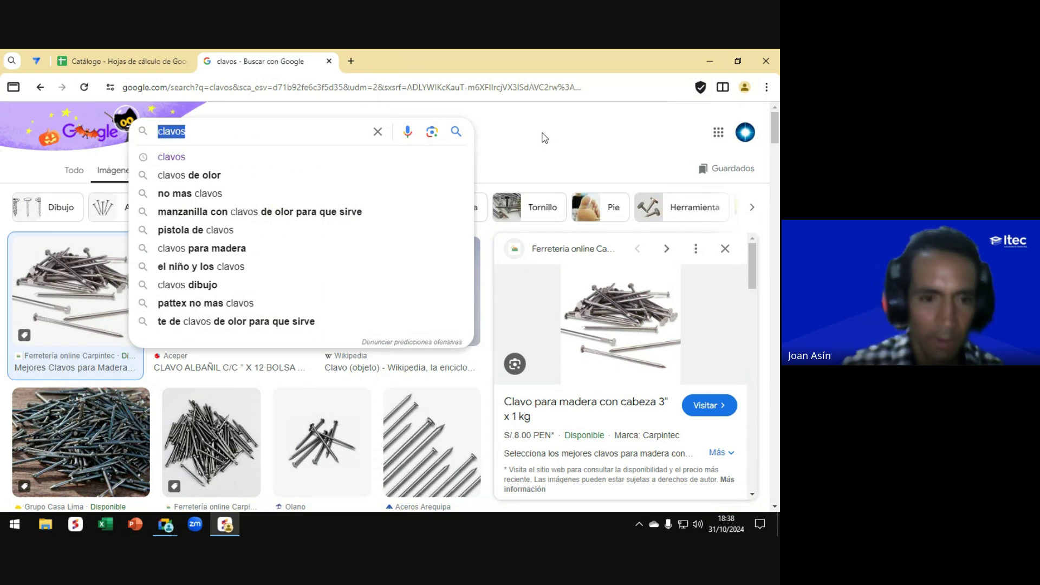
type("casco")
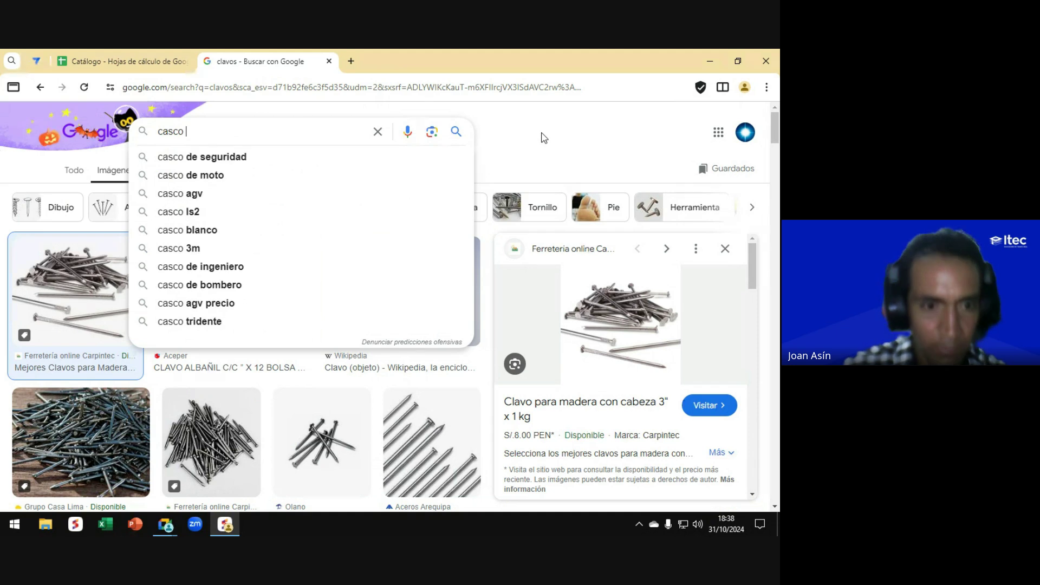
key("Down")
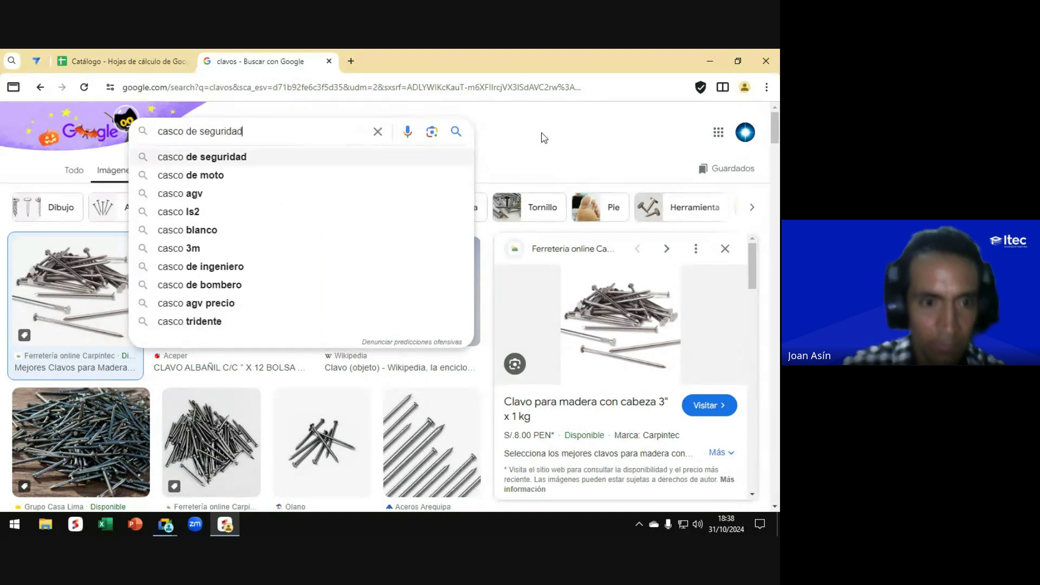
key("Return")
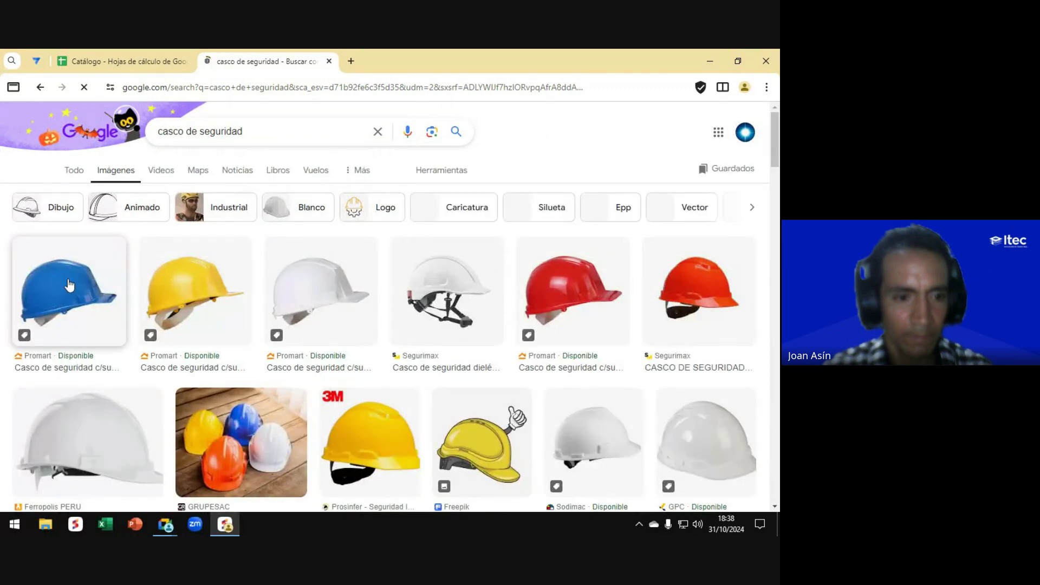
left_click(133, 286)
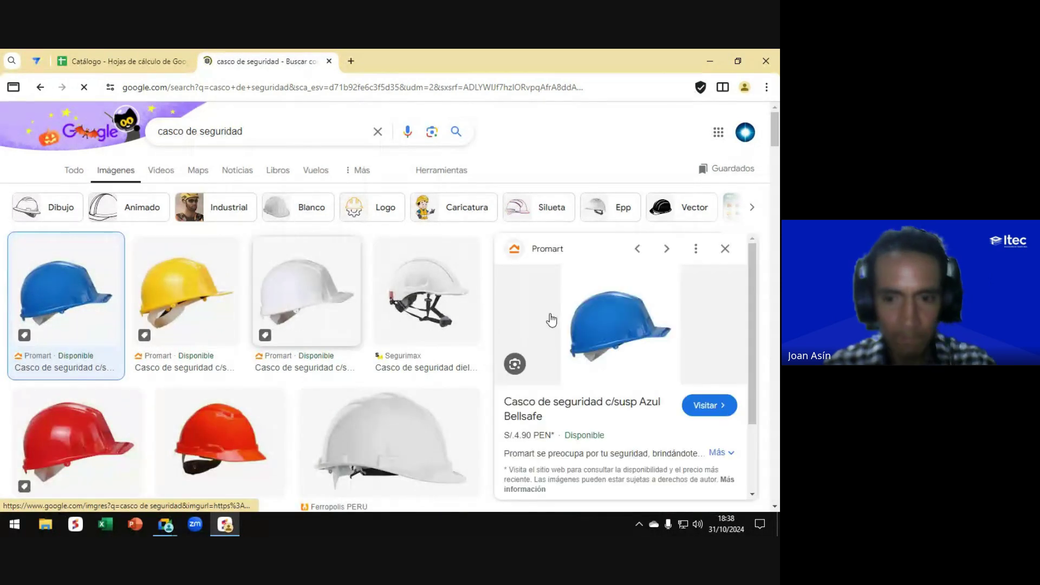
right_click(615, 307)
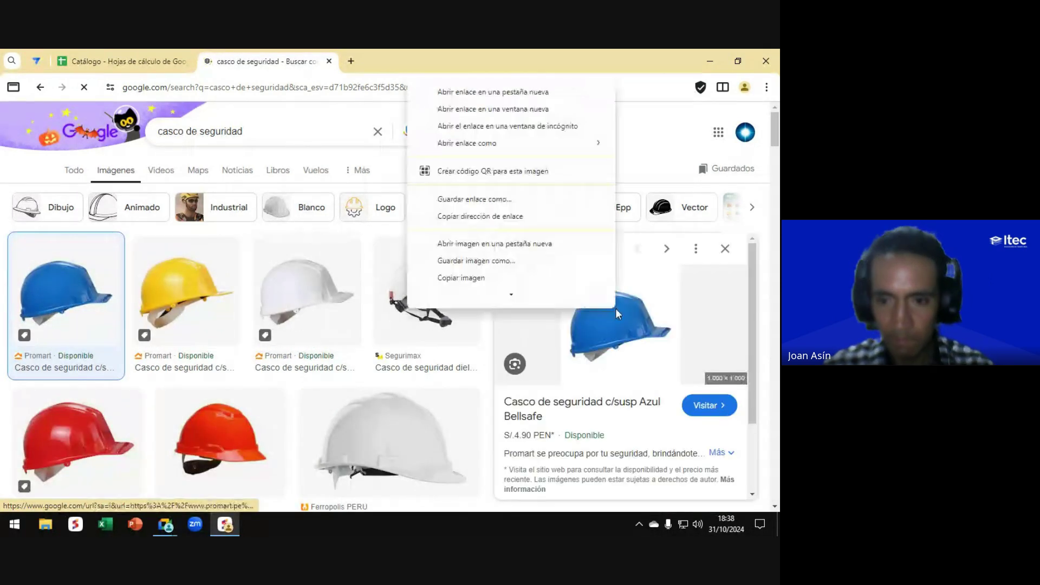
left_click(476, 252)
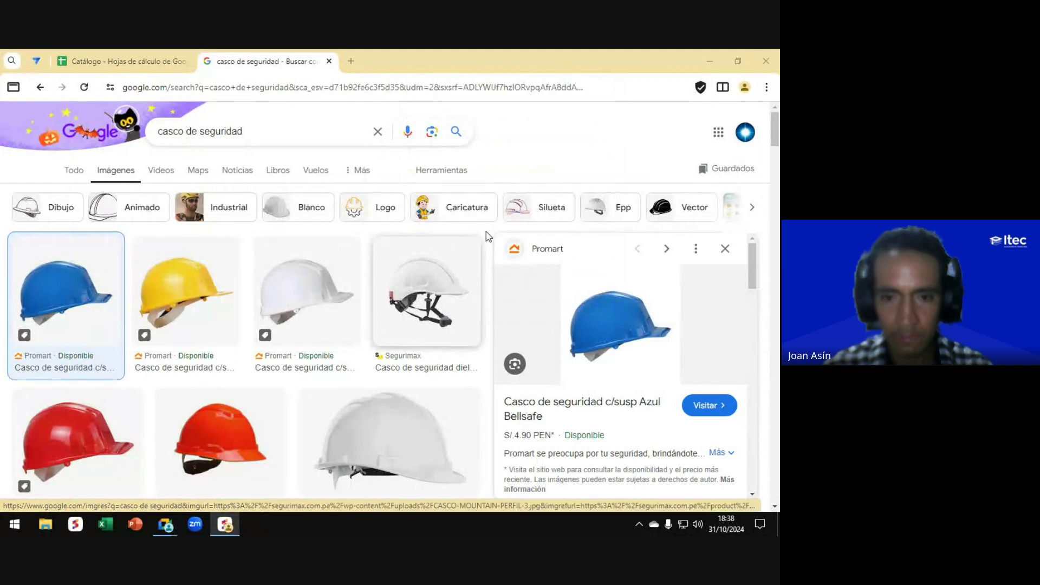
left_click(285, 323)
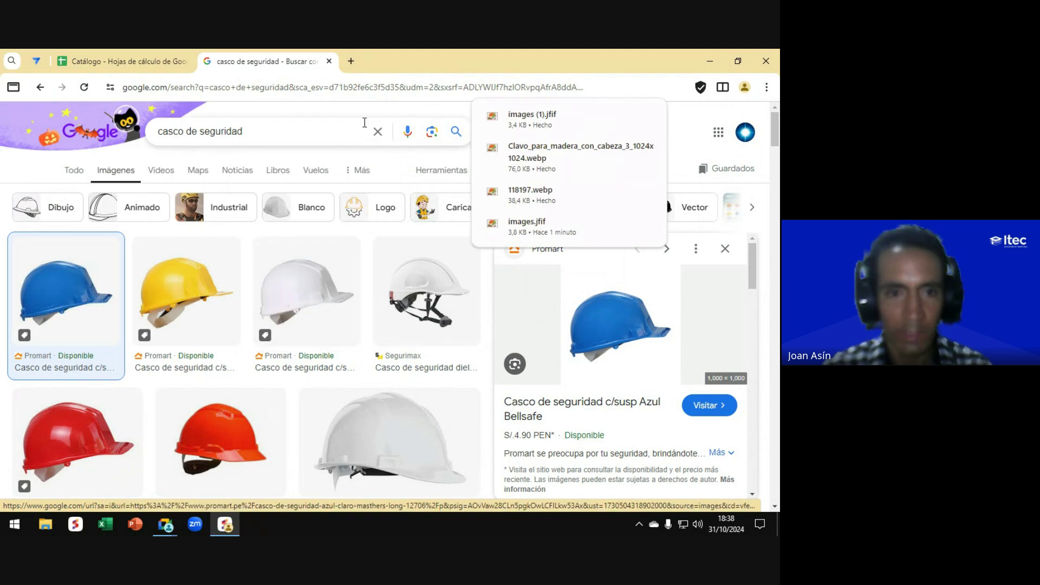
left_click(329, 61)
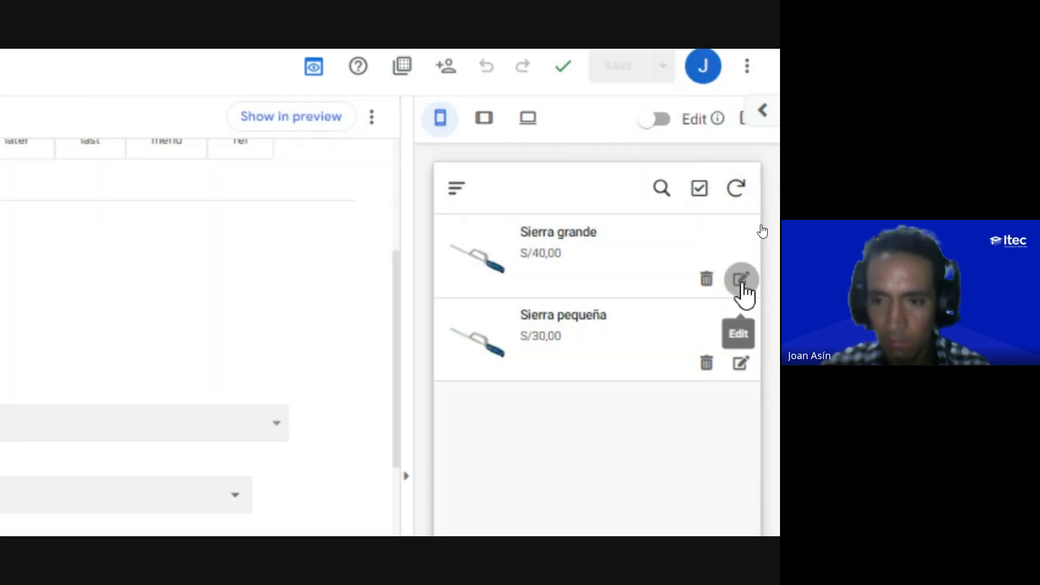
Step: Rename the Sierra grande product to 'Casco de seguridad' and set its cost to 30
left_click(741, 281)
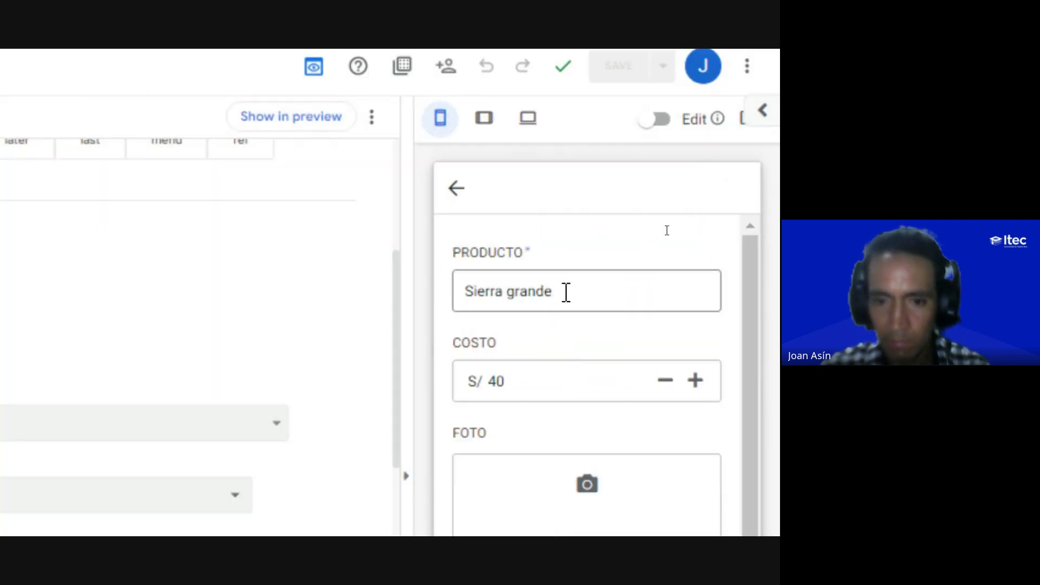
triple_click(577, 293)
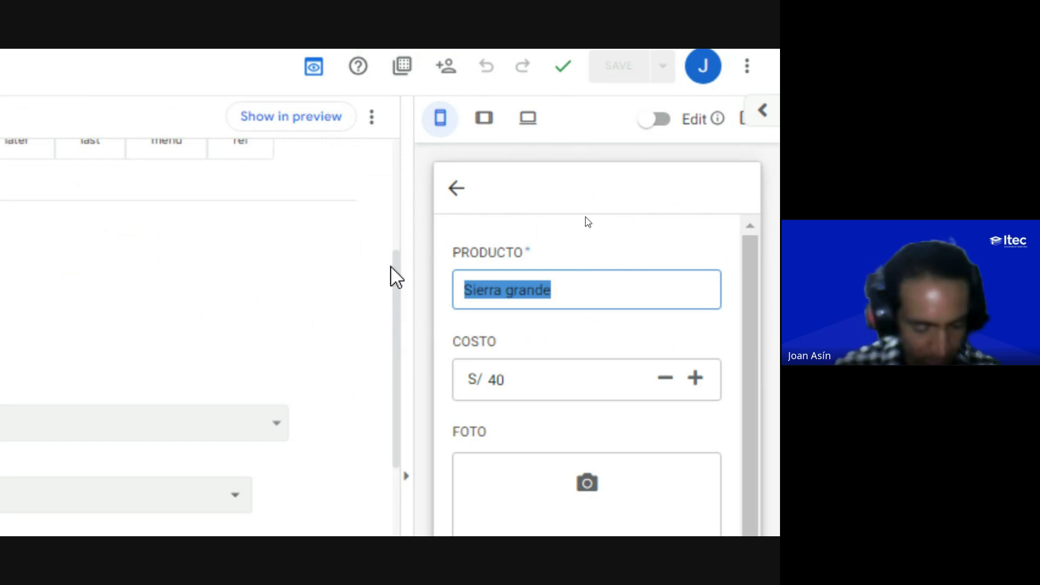
type("Casco de seg")
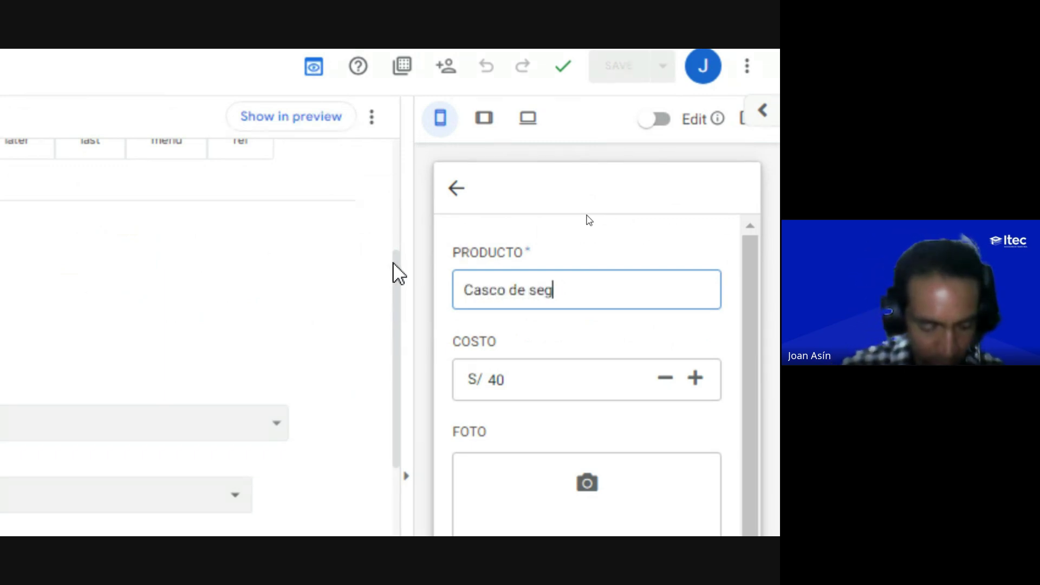
type("uridad")
scroll(644, 487, "down", 1)
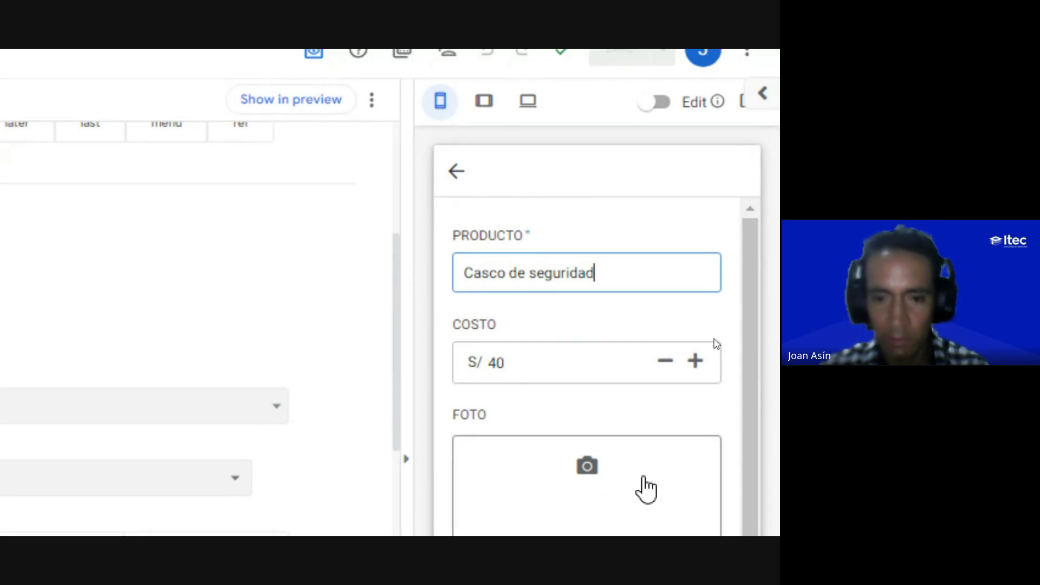
double_click(496, 312)
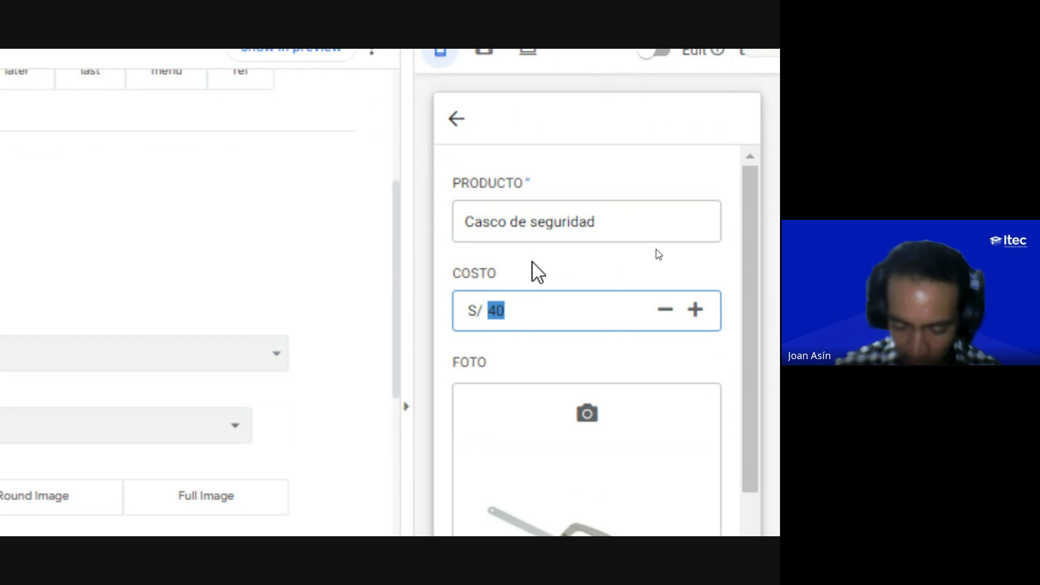
type("30")
Step: Replace the saw photo with the blue helmet image from Apps and save the product
scroll(564, 493, "down", 3)
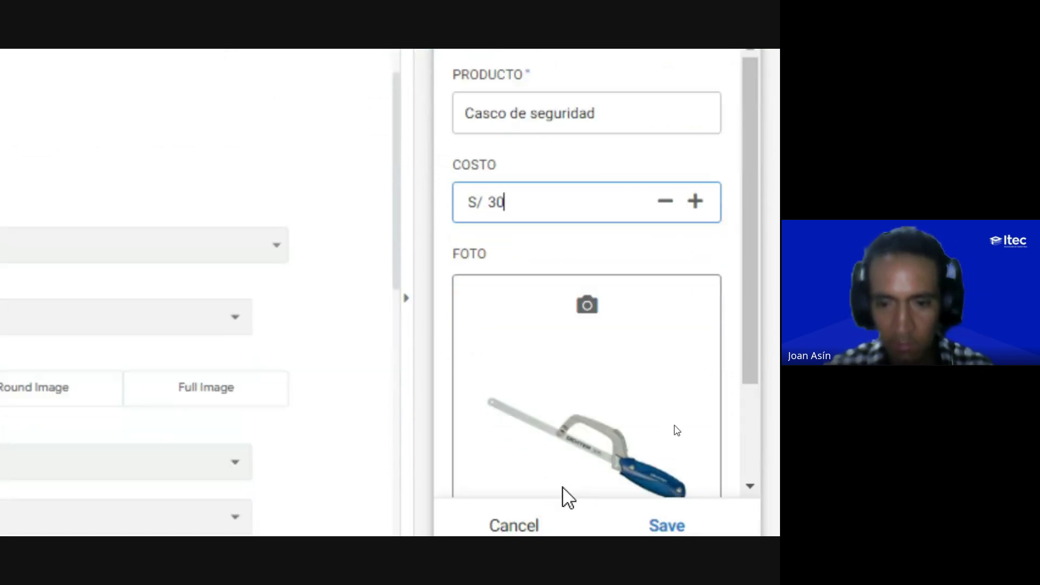
scroll(566, 379, "down", 3)
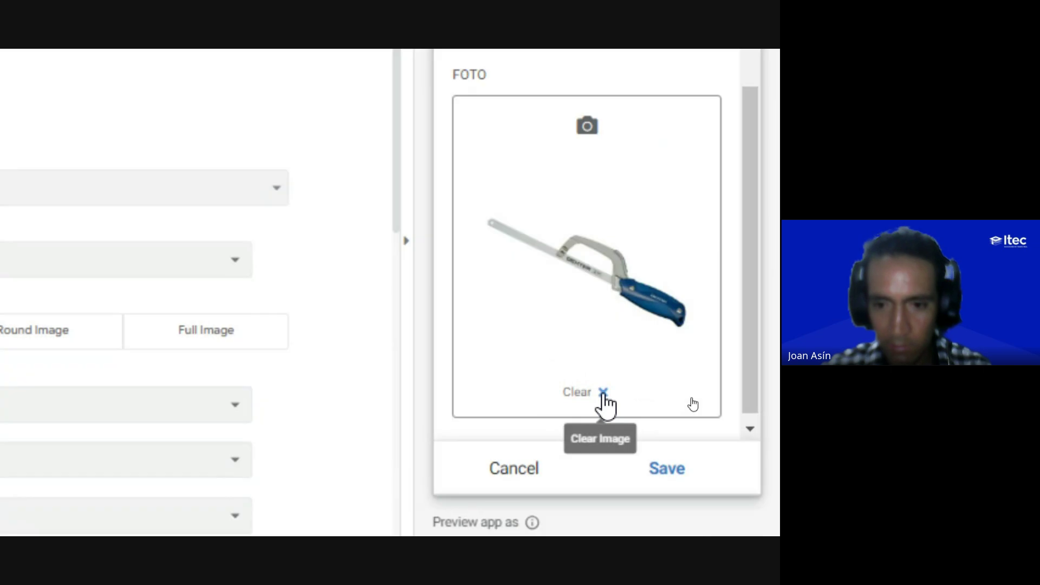
left_click(604, 393)
left_click(598, 248)
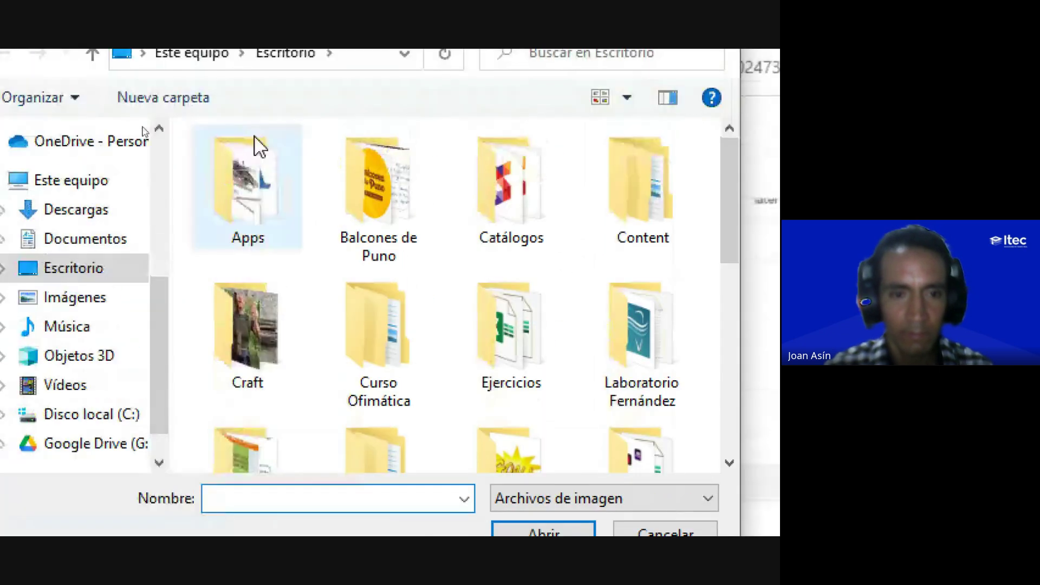
double_click(248, 125)
left_click(247, 394)
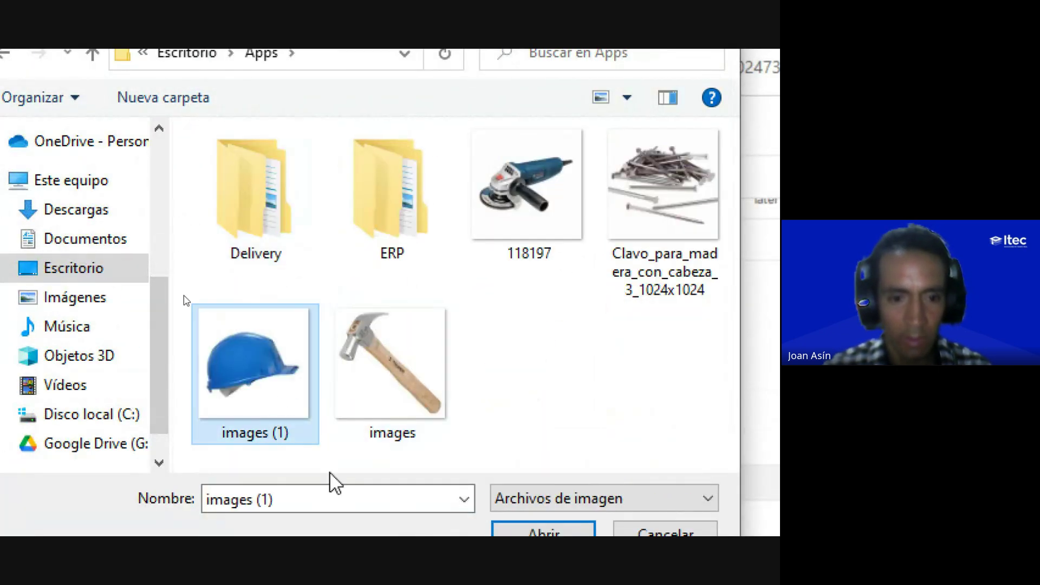
left_click(550, 532)
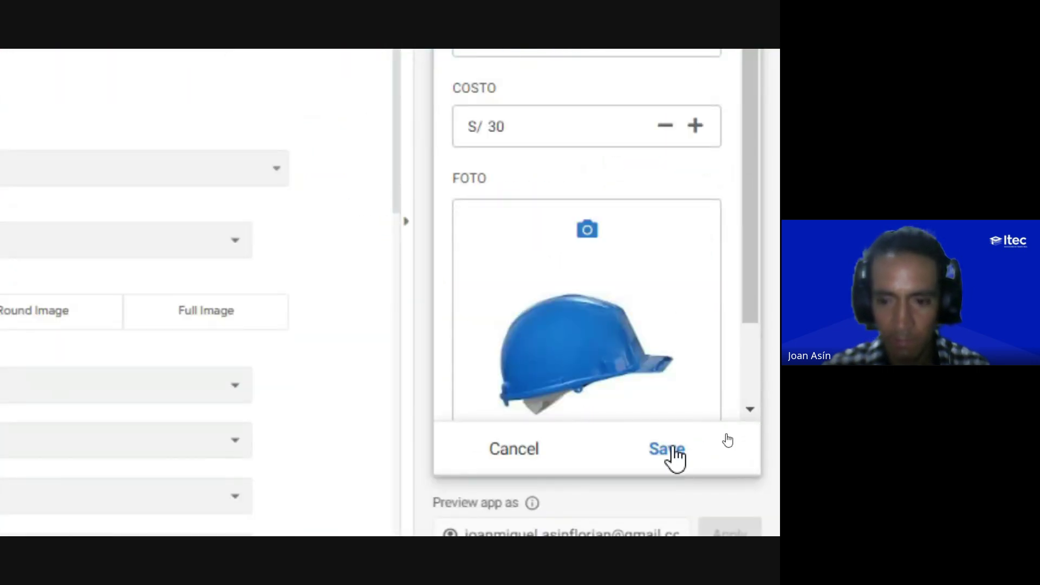
left_click(674, 455)
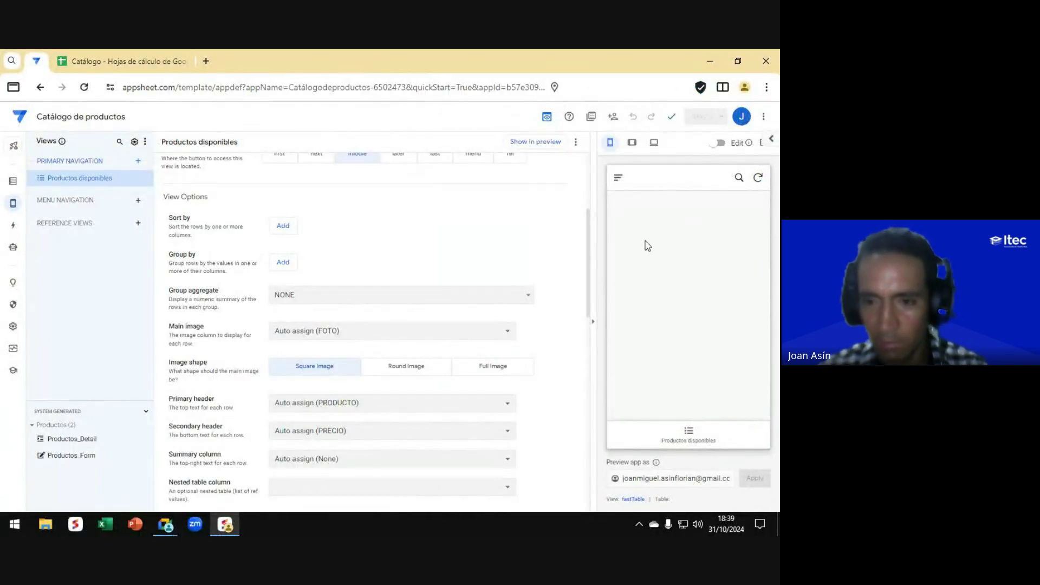
Step: Add product 'Clavos de acero' with cost 2 and the nails photo, and save it
key("ctrl")
key("ctrl")
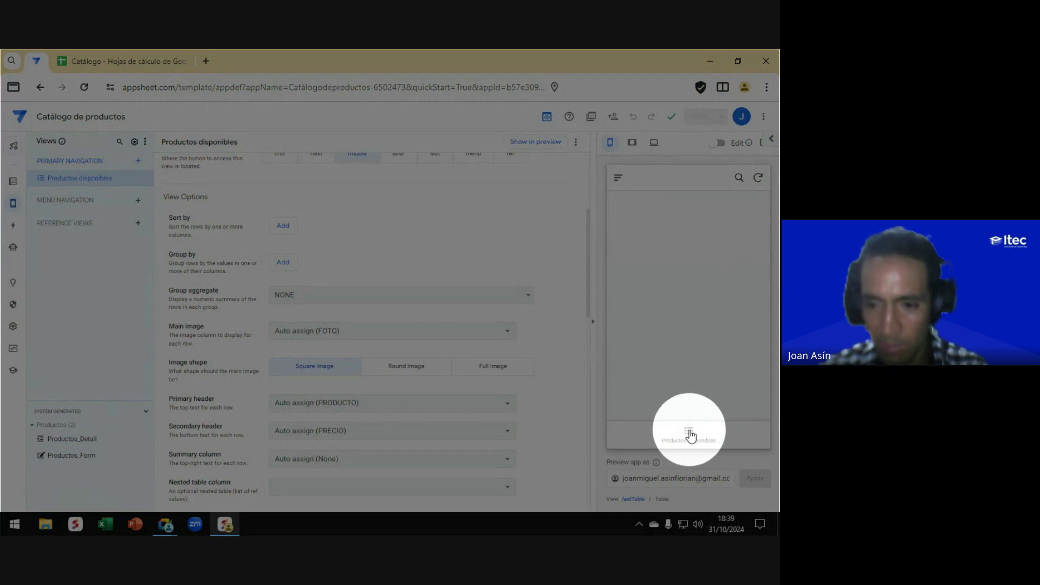
left_click(689, 434)
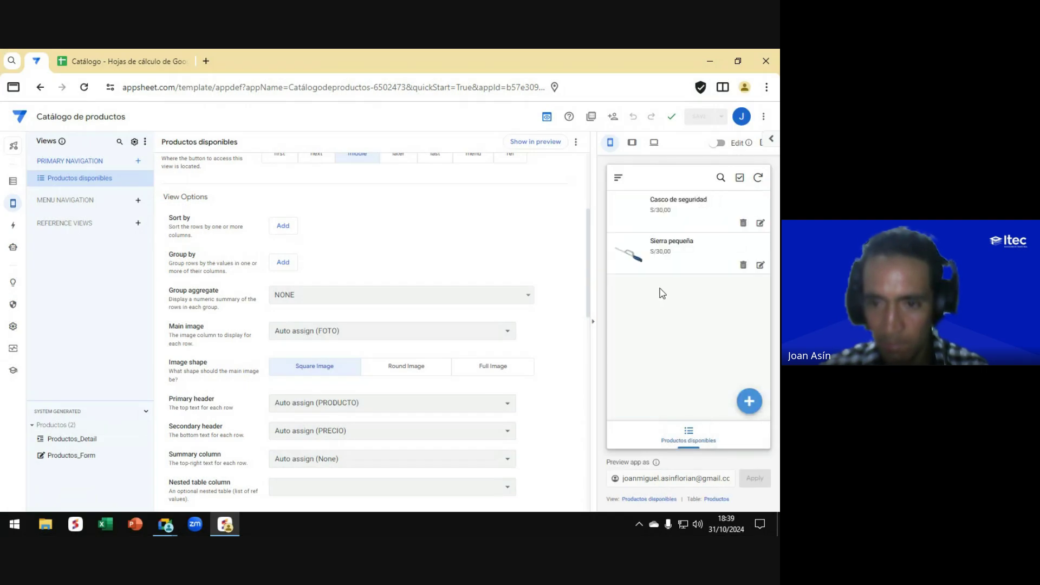
key("alt+Tab")
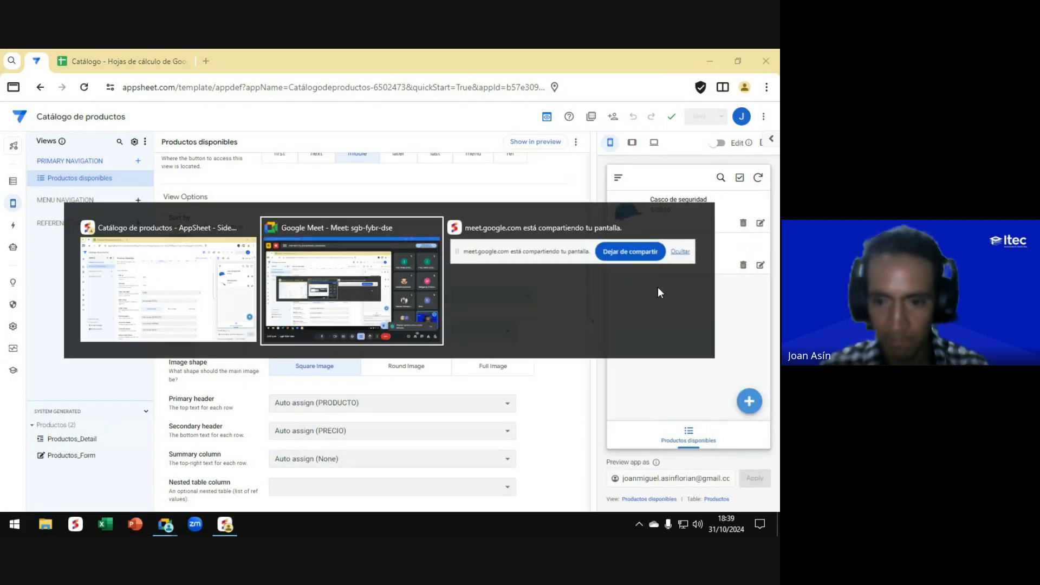
key("alt+Tab")
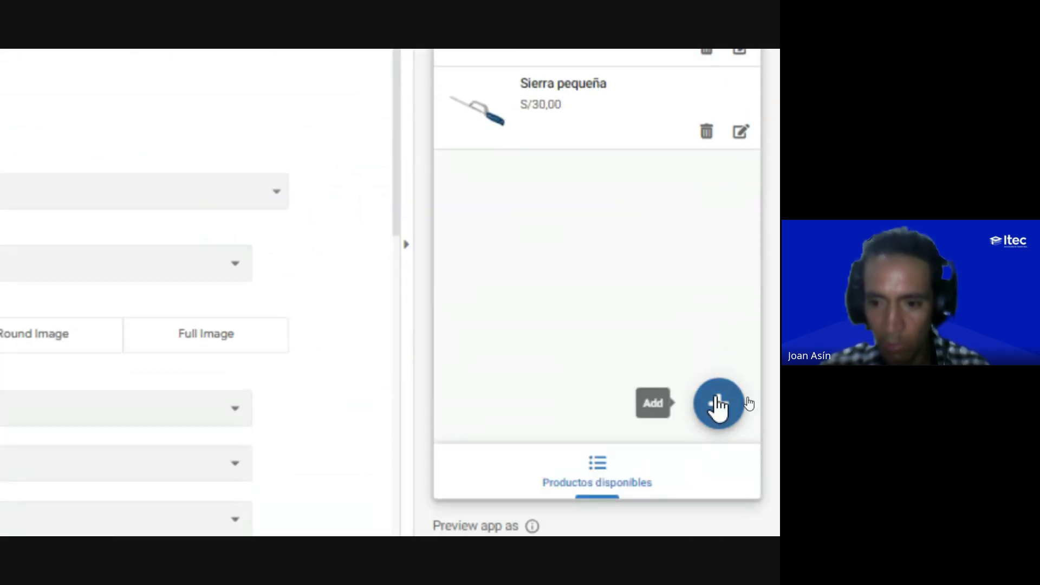
left_click(717, 421)
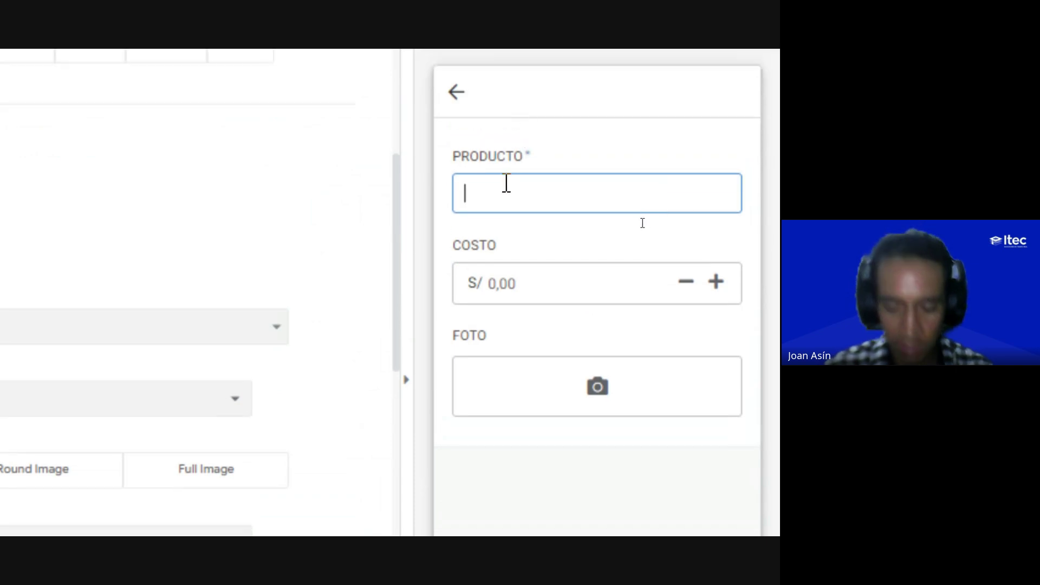
type("Clavos d")
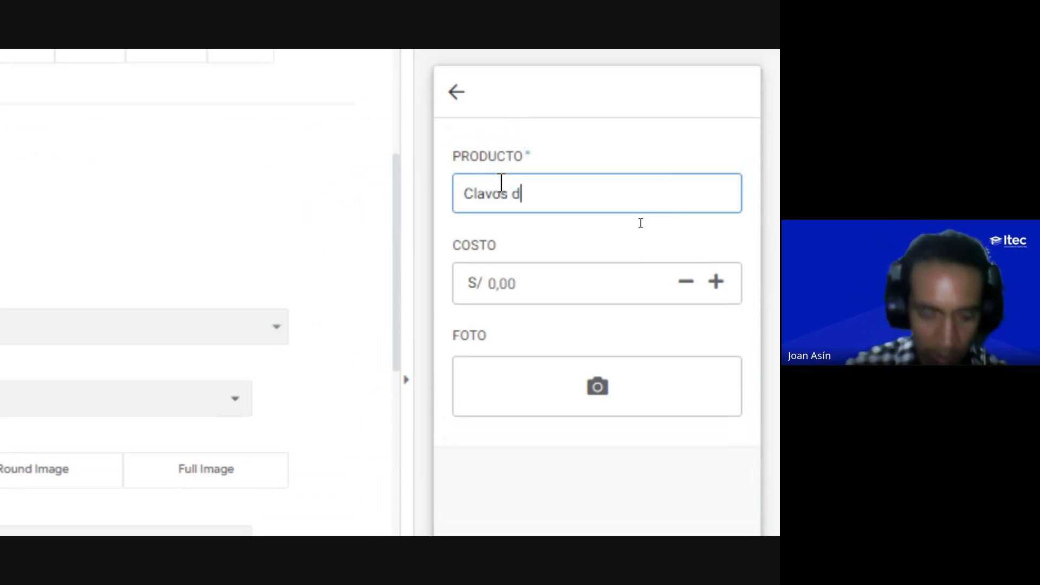
type("e acero")
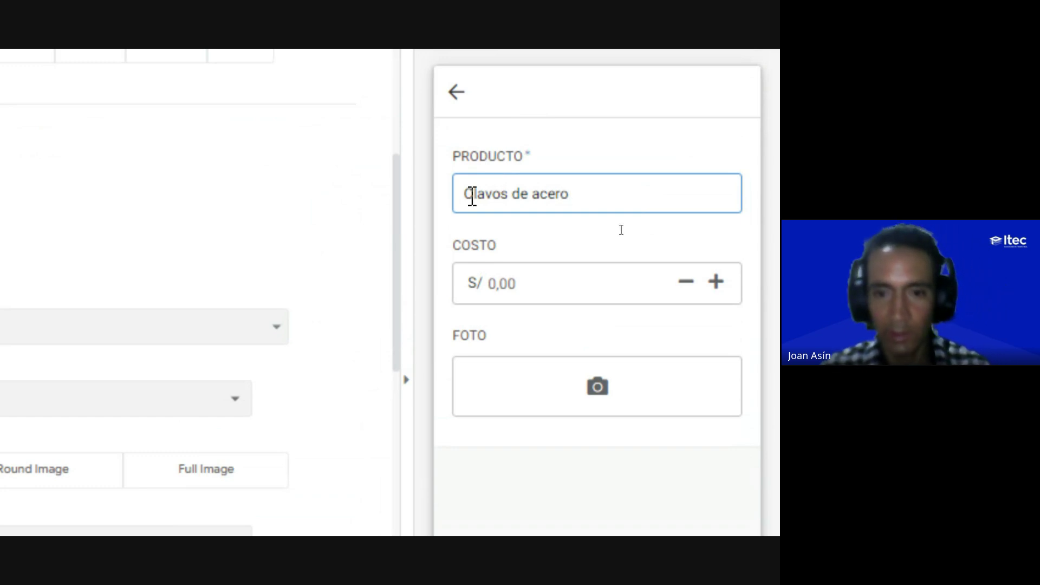
left_click(515, 285)
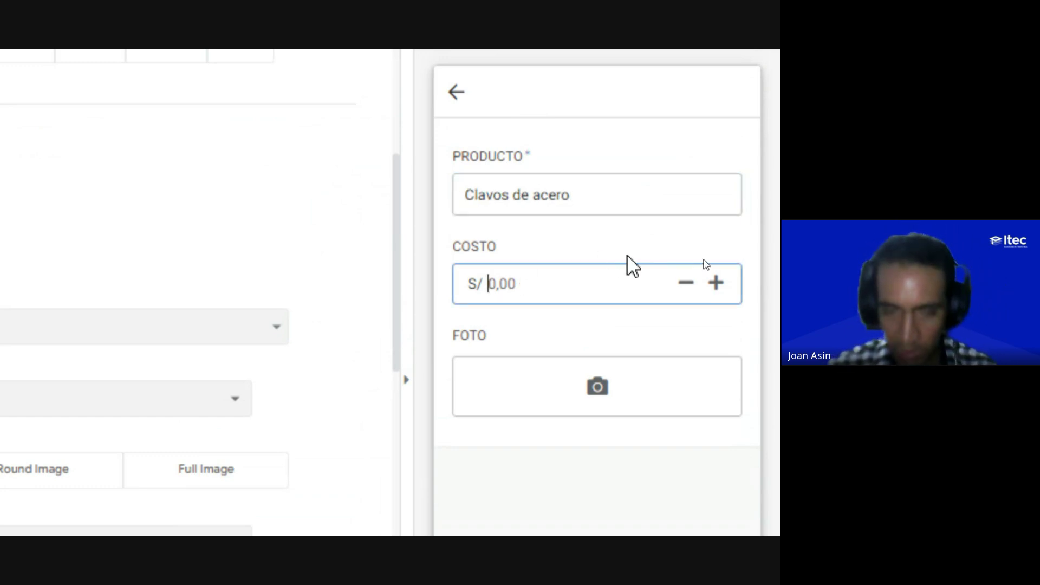
type("2")
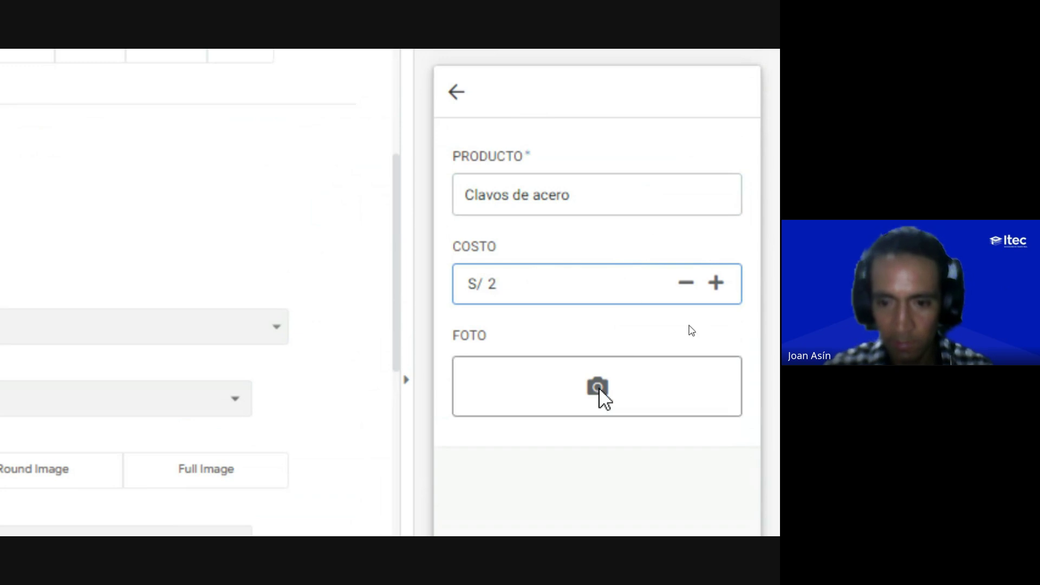
left_click(597, 387)
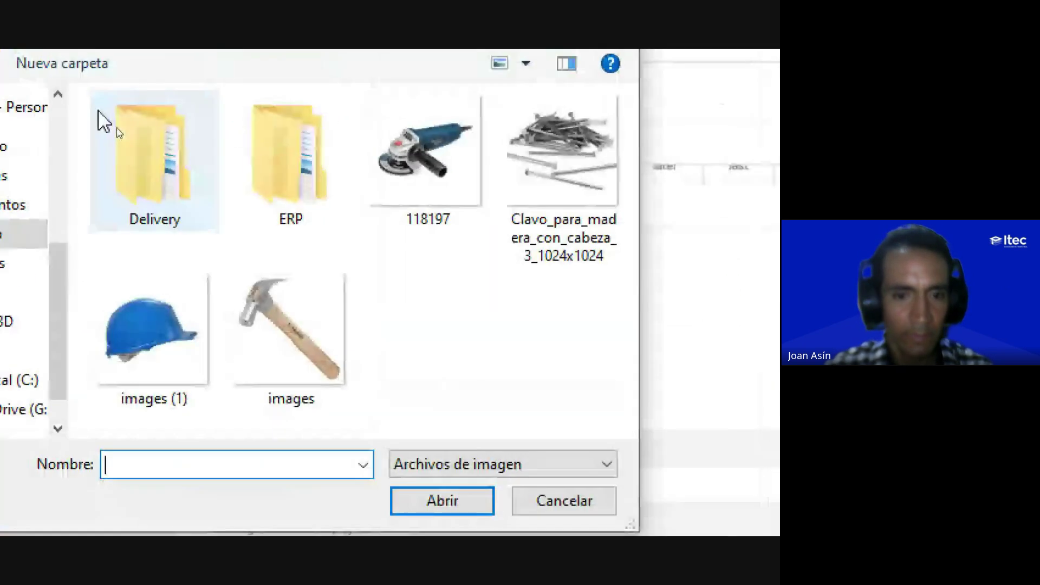
left_click(524, 157)
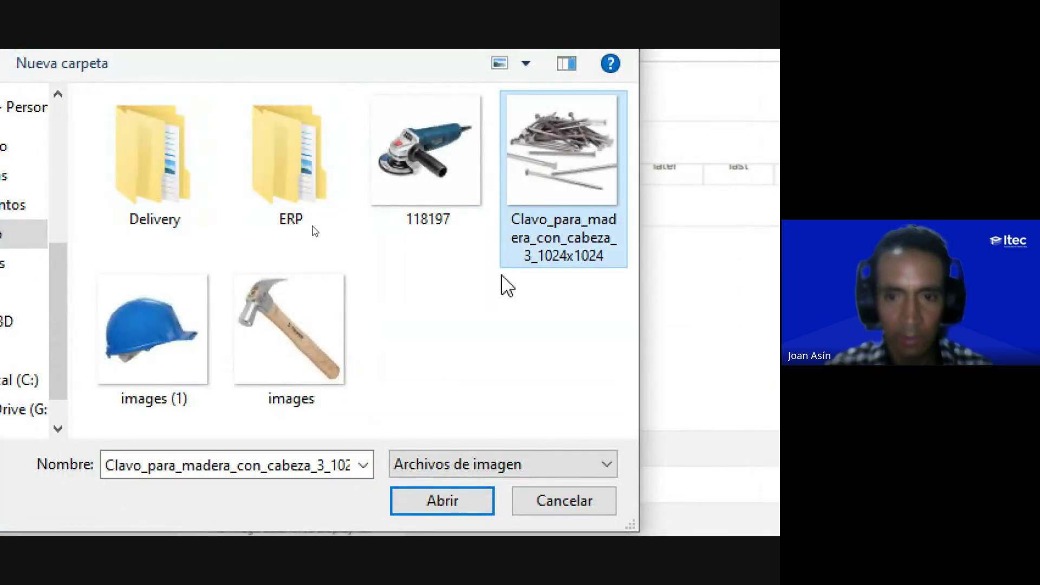
left_click(441, 500)
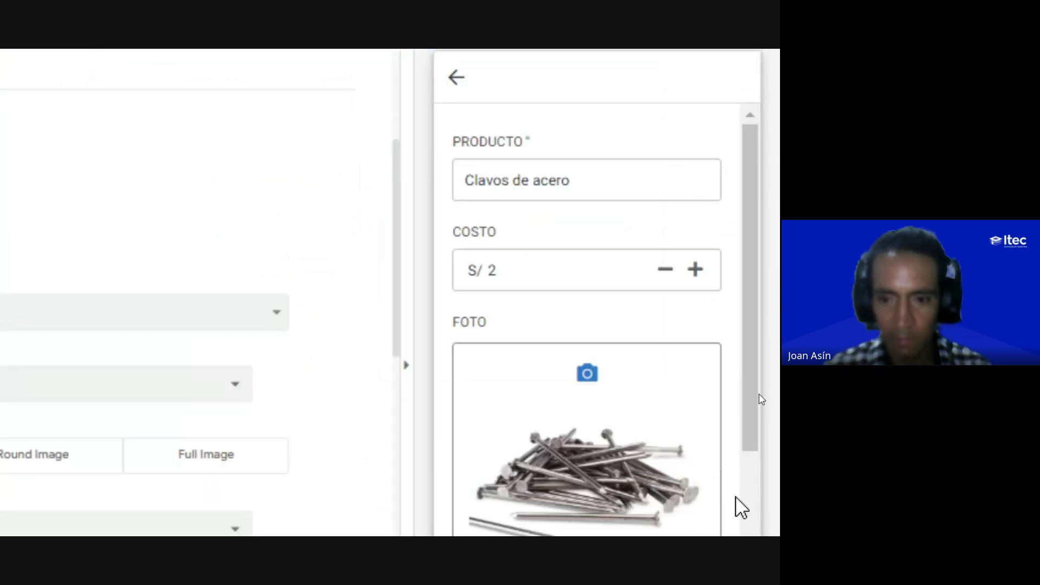
left_click(684, 452)
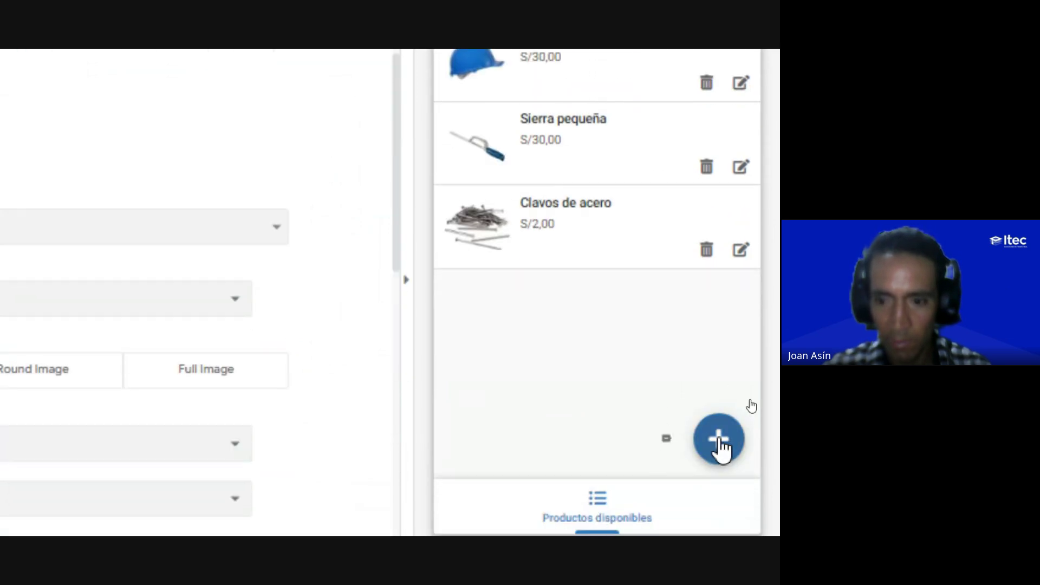
Step: Add product 'Martillo acerado' with cost 38 and the hammer photo, and save it
left_click(720, 437)
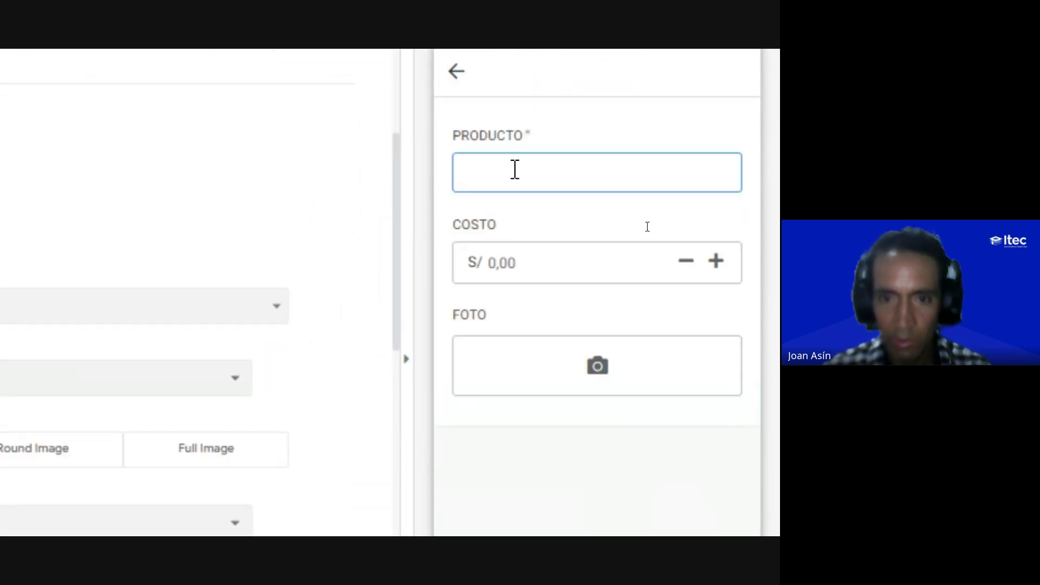
type("Mart")
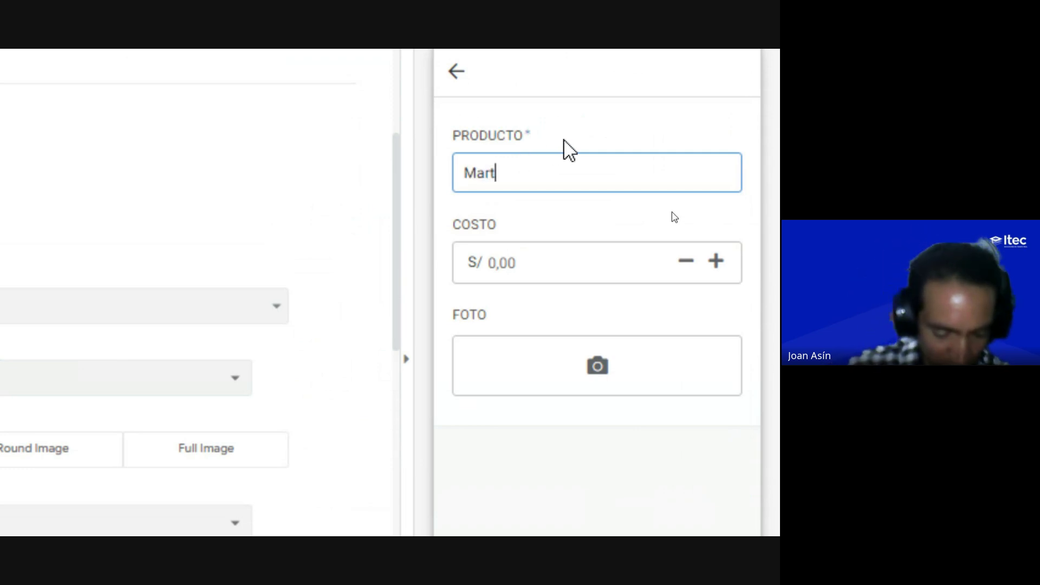
type("illo acerado")
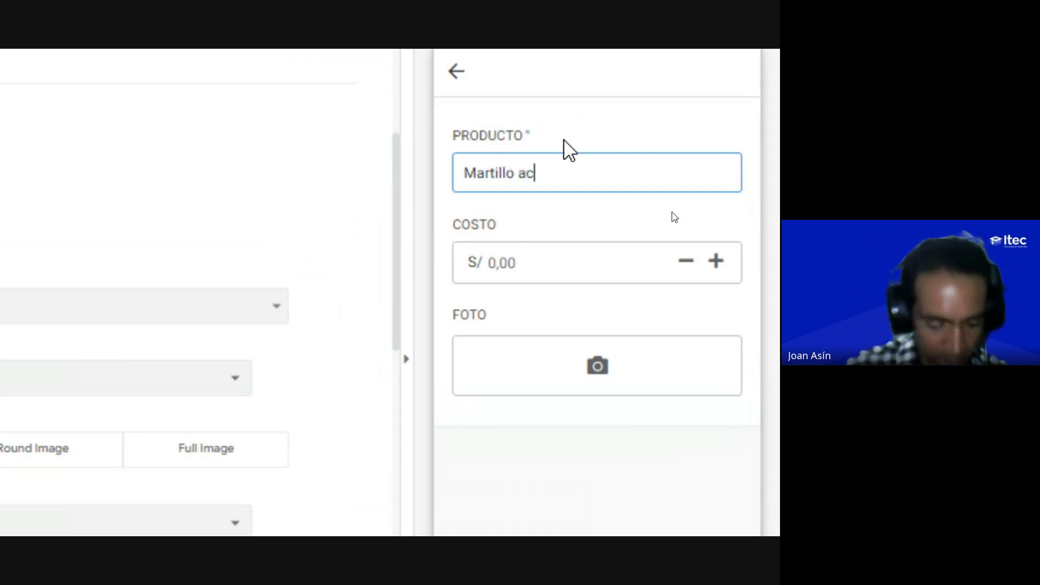
left_click(645, 271)
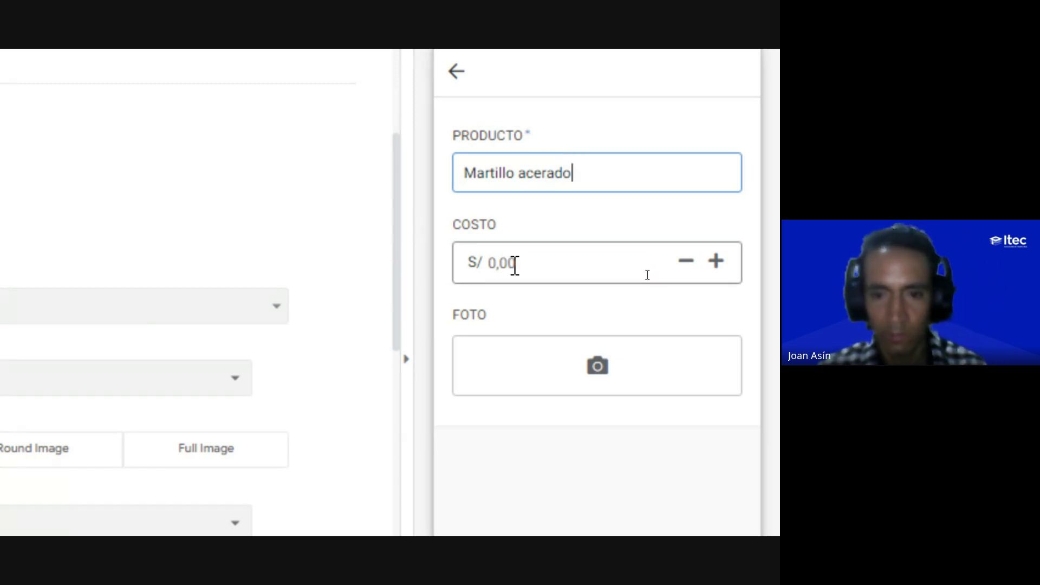
type("38")
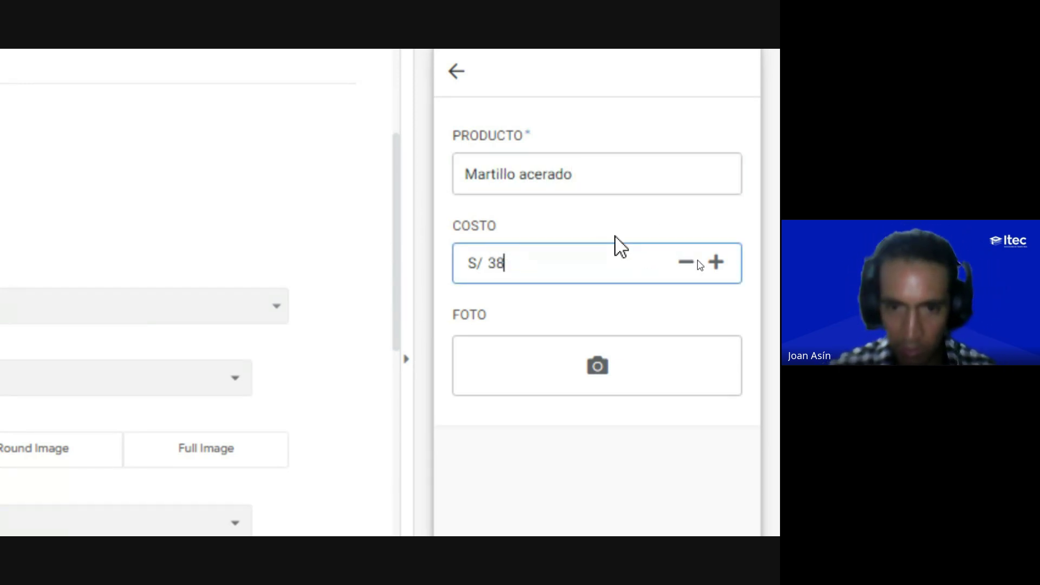
left_click(597, 362)
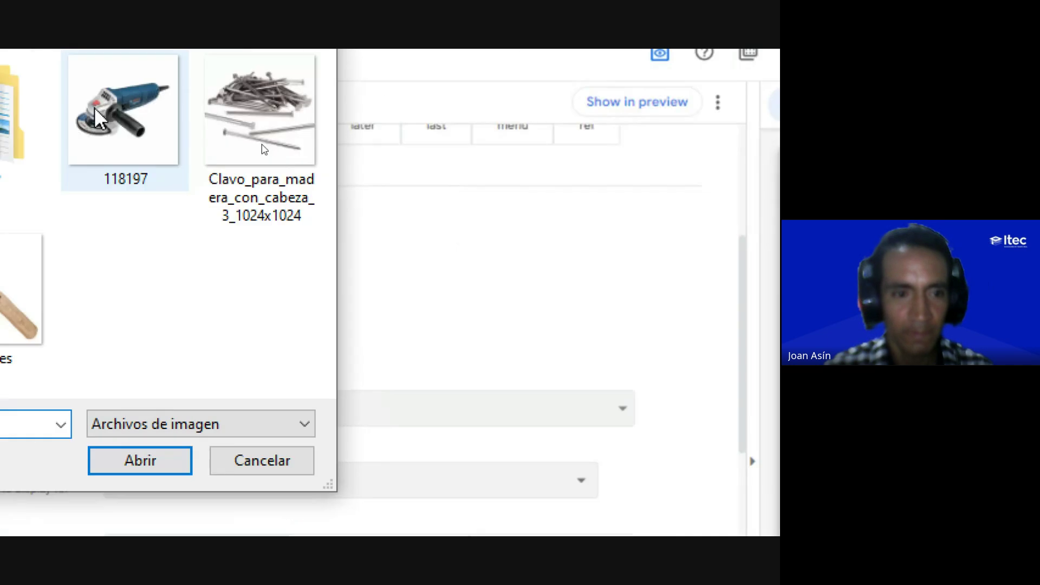
left_click(292, 363)
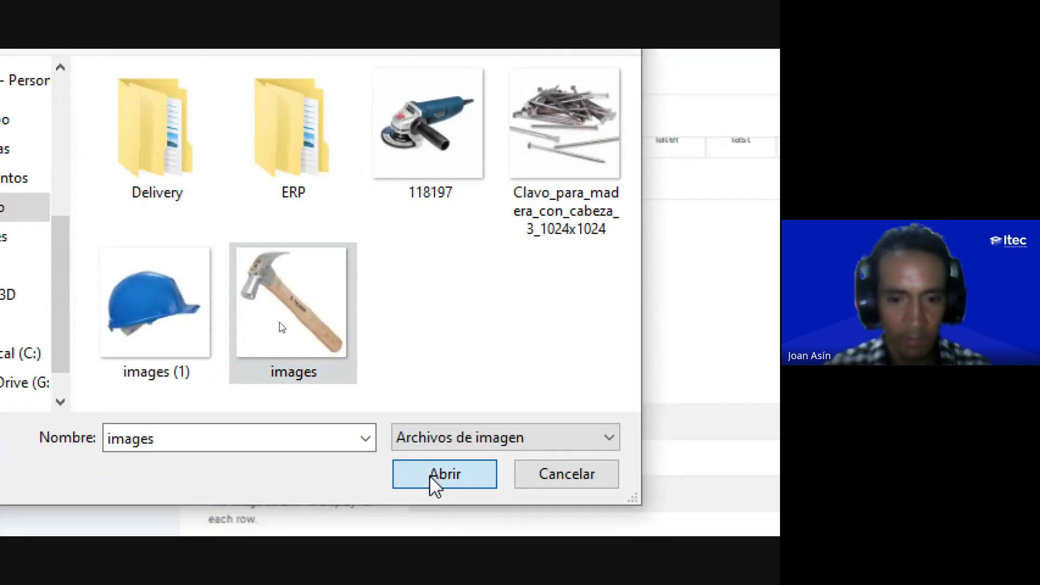
left_click(414, 483)
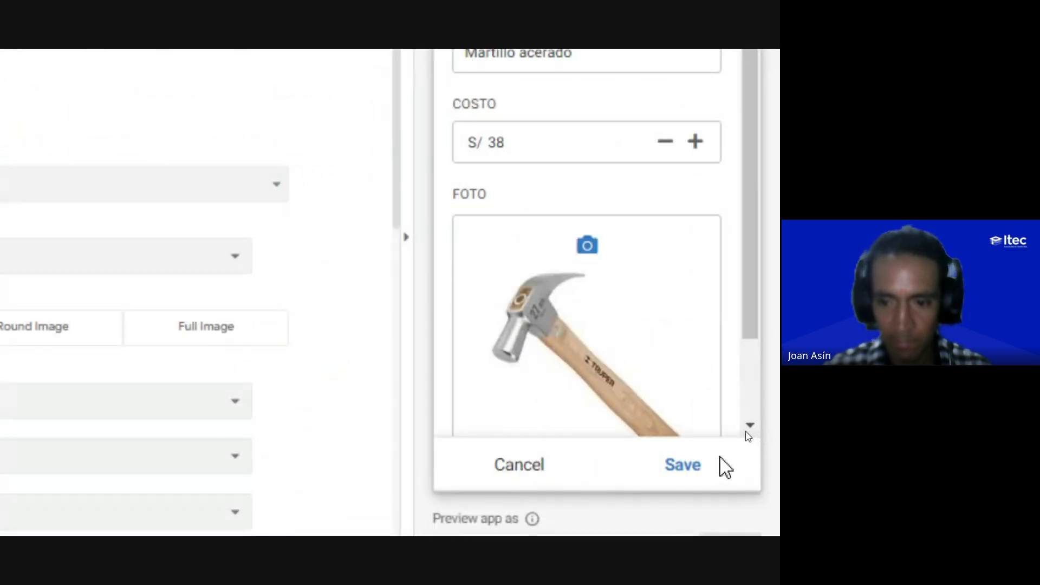
left_click(677, 469)
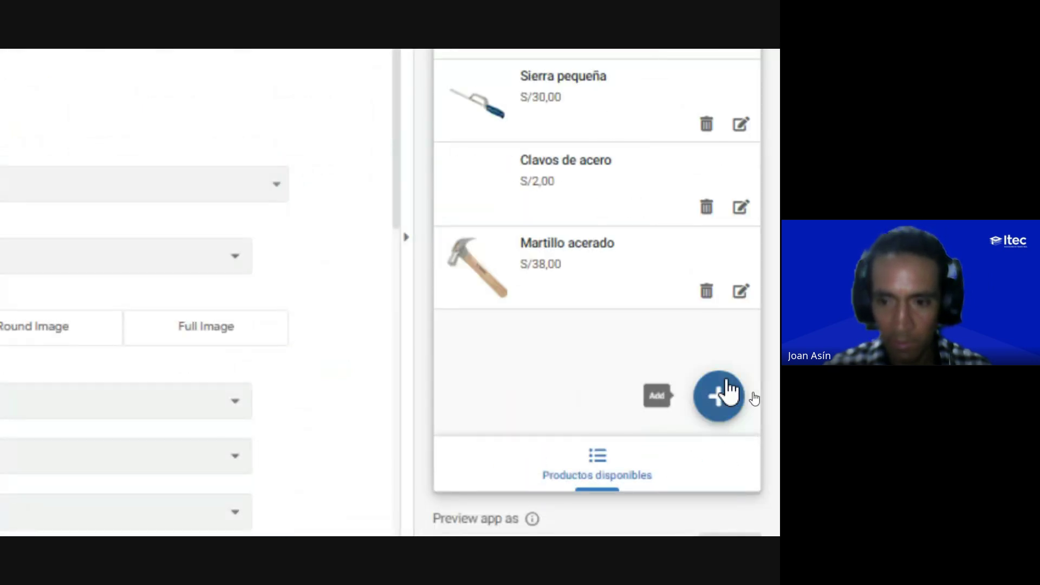
left_click(719, 395)
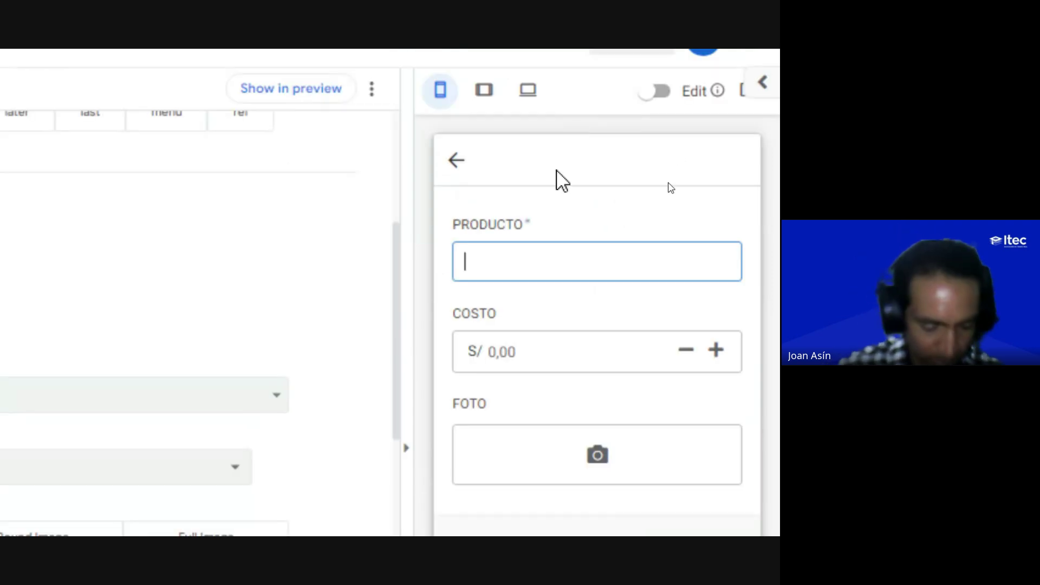
Step: Save new product 'Amoladora' at cost 120 with grinder image 118197, then switch to Google Meet
type("Amoladora")
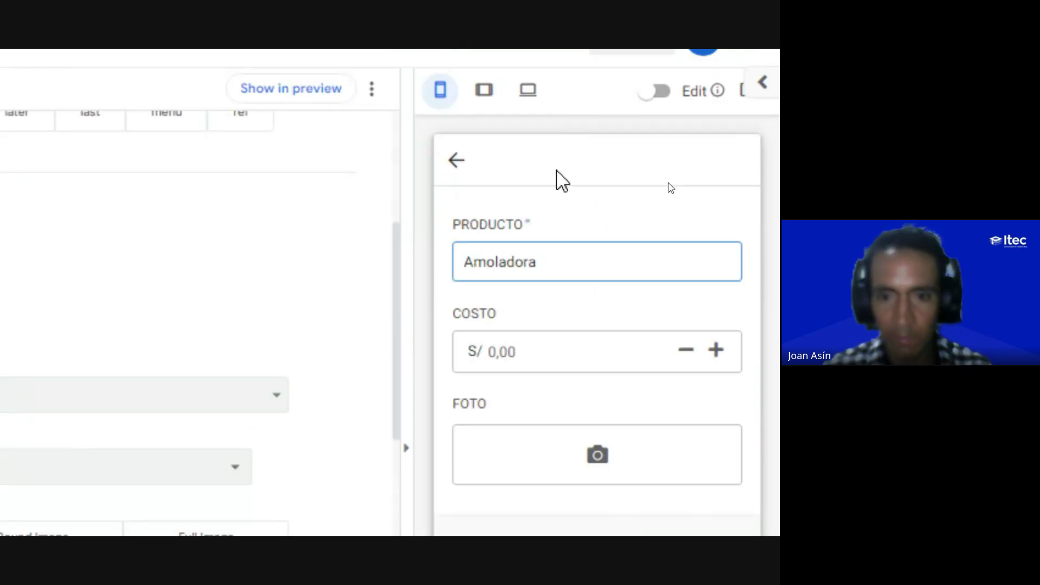
left_click(515, 351)
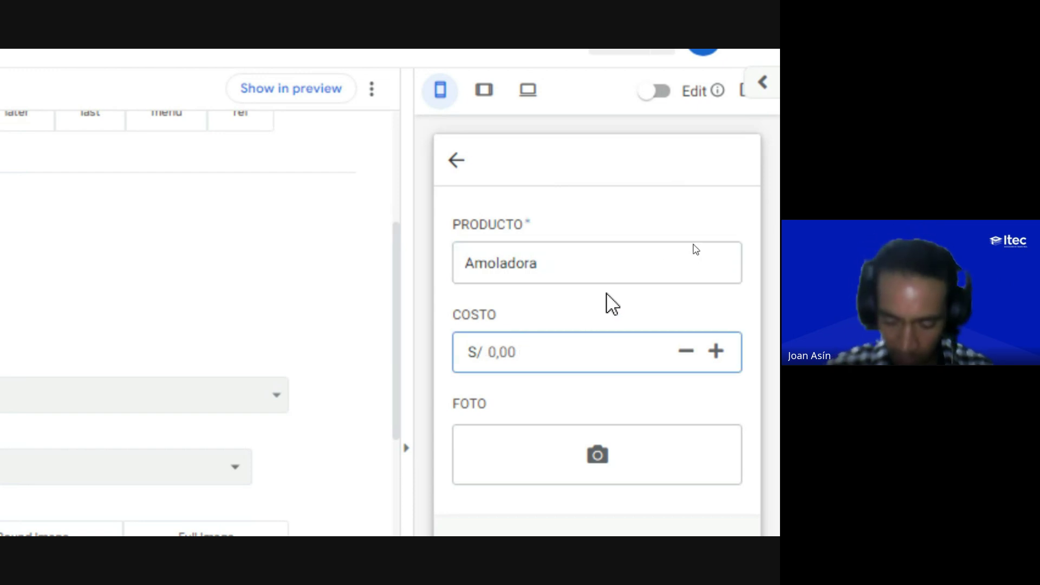
type("120")
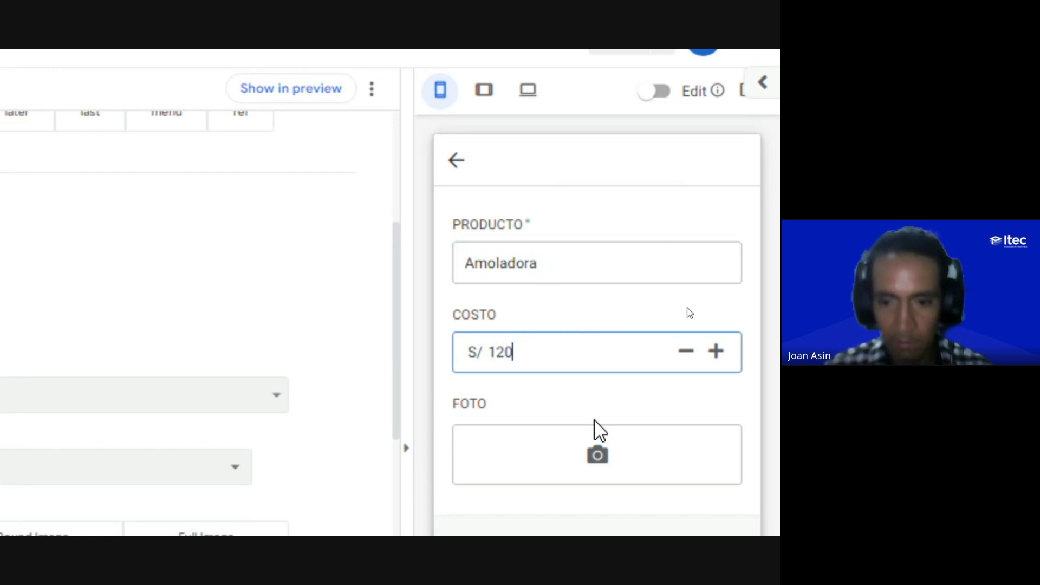
left_click(603, 456)
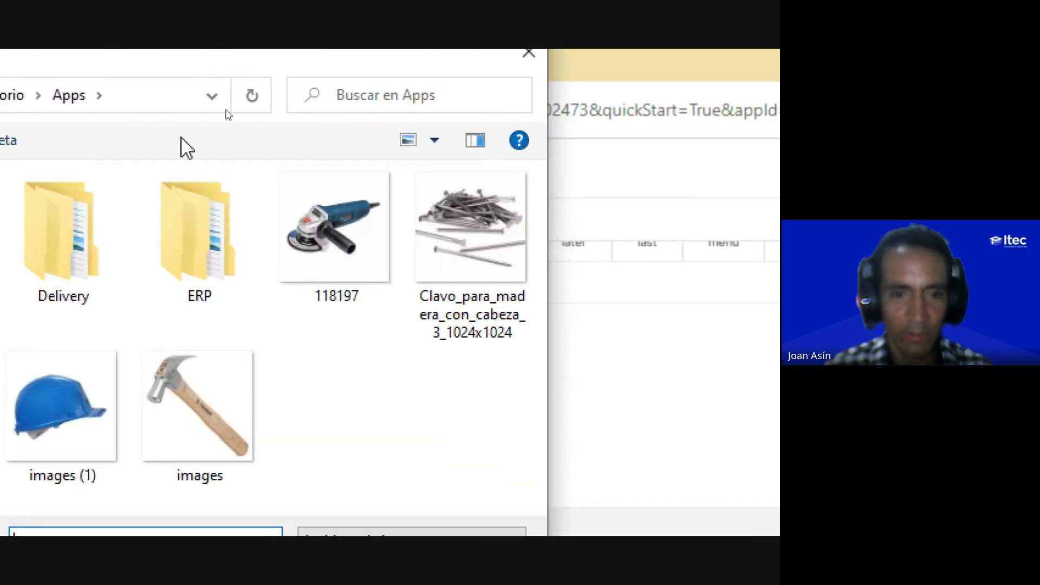
left_click(336, 257)
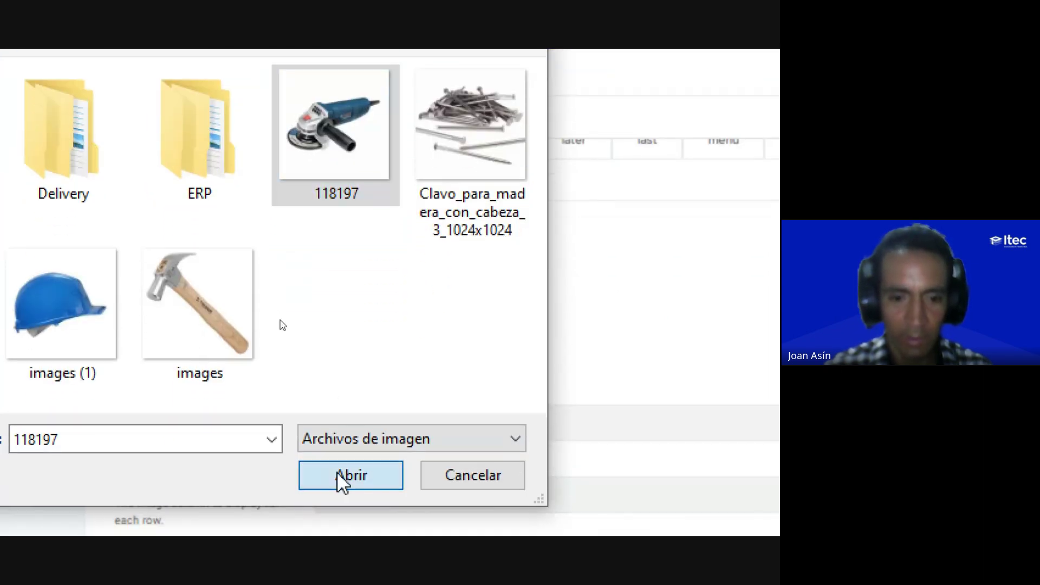
left_click(342, 477)
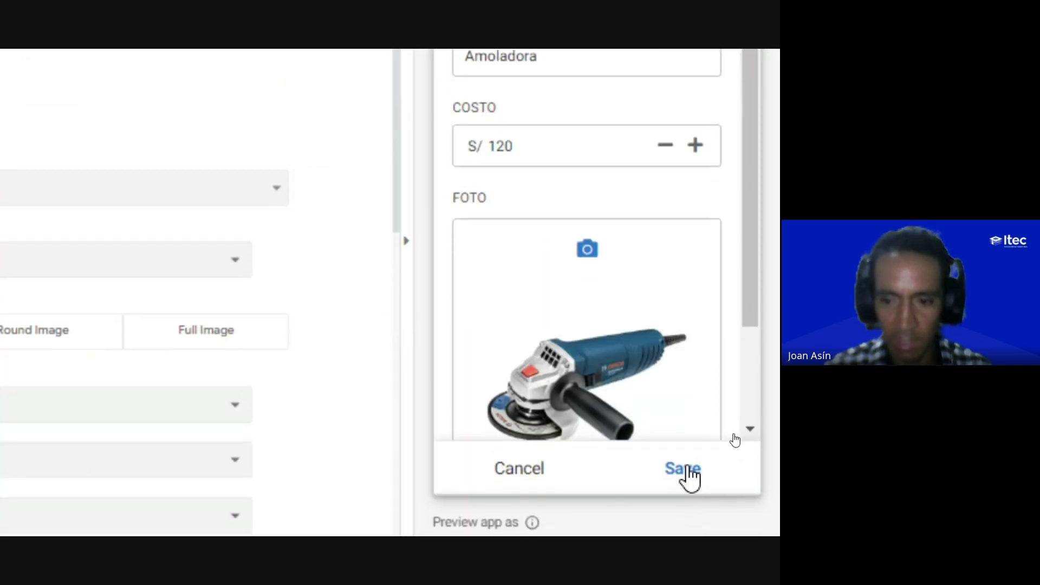
left_click(688, 475)
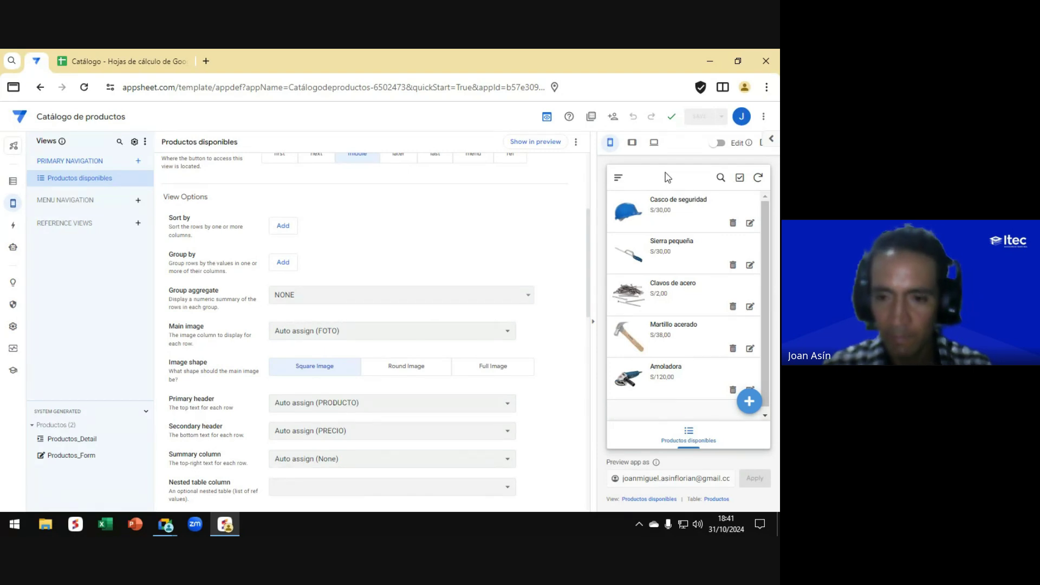
key("alt+Tab")
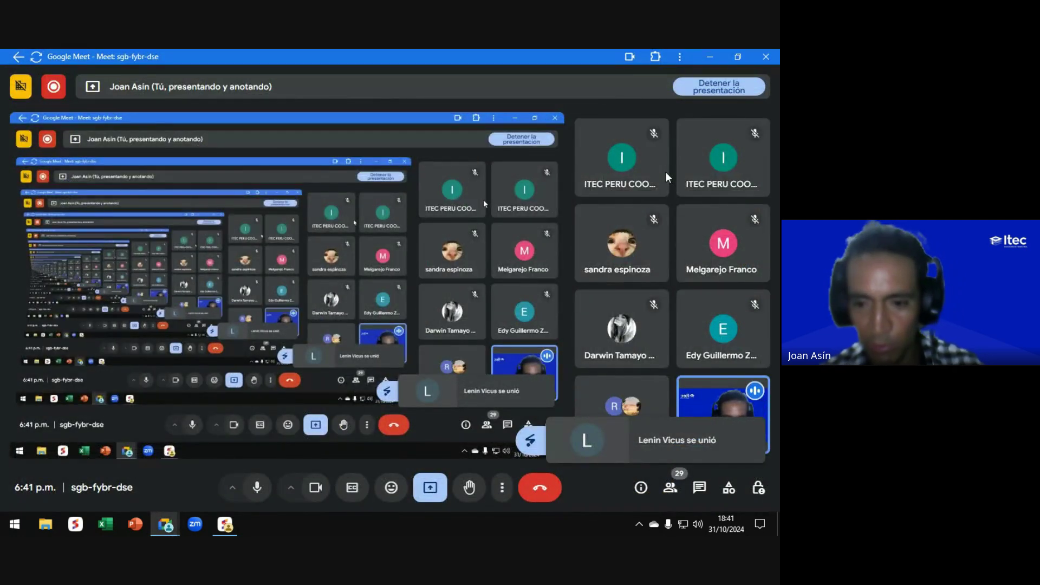
Step: Glance at the Meet chat panel, close it, and return to the AppSheet window
left_click(700, 489)
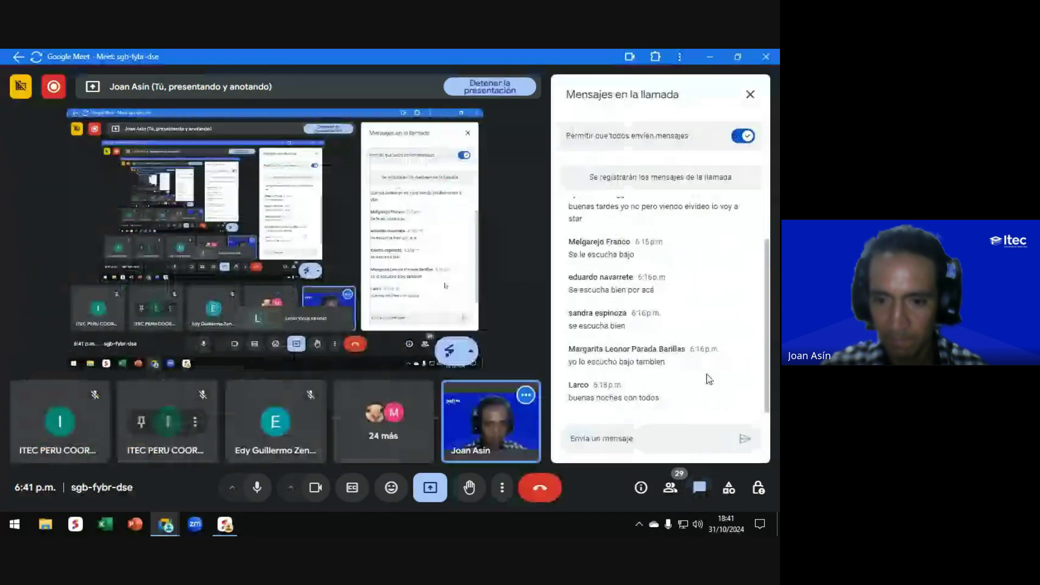
left_click(700, 489)
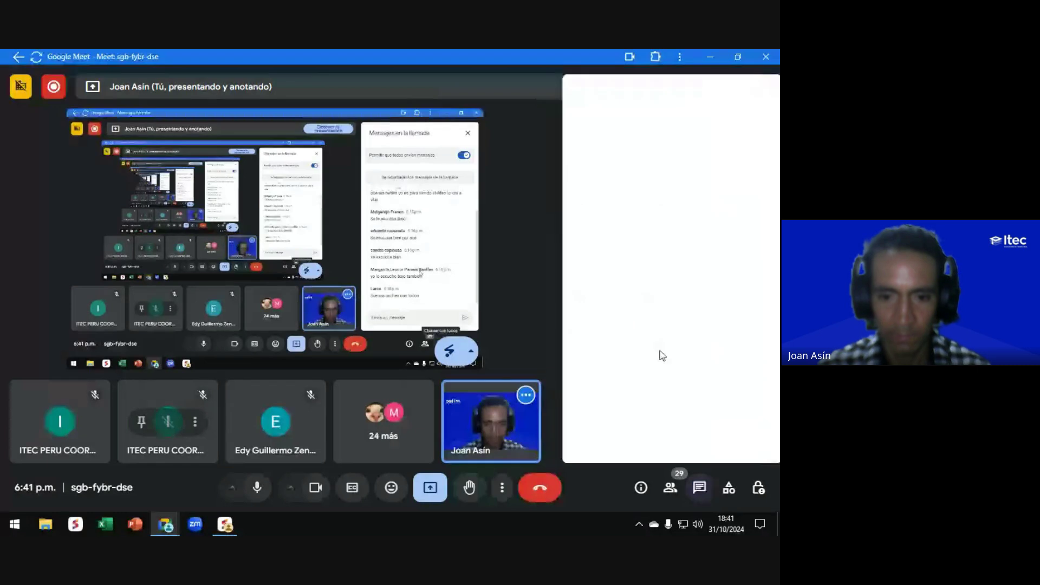
key("alt+Tab")
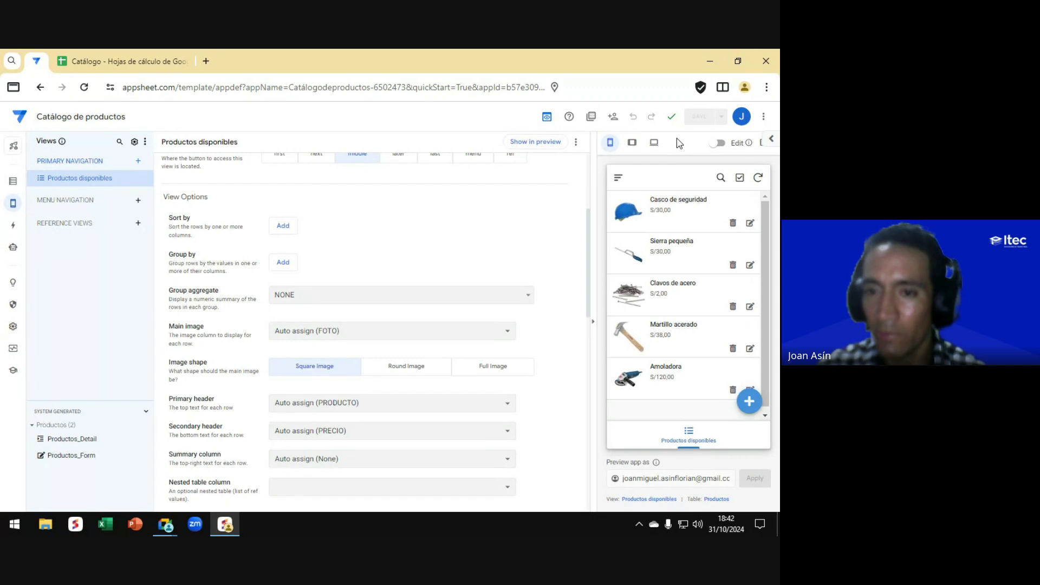
scroll(677, 288, "down", 1)
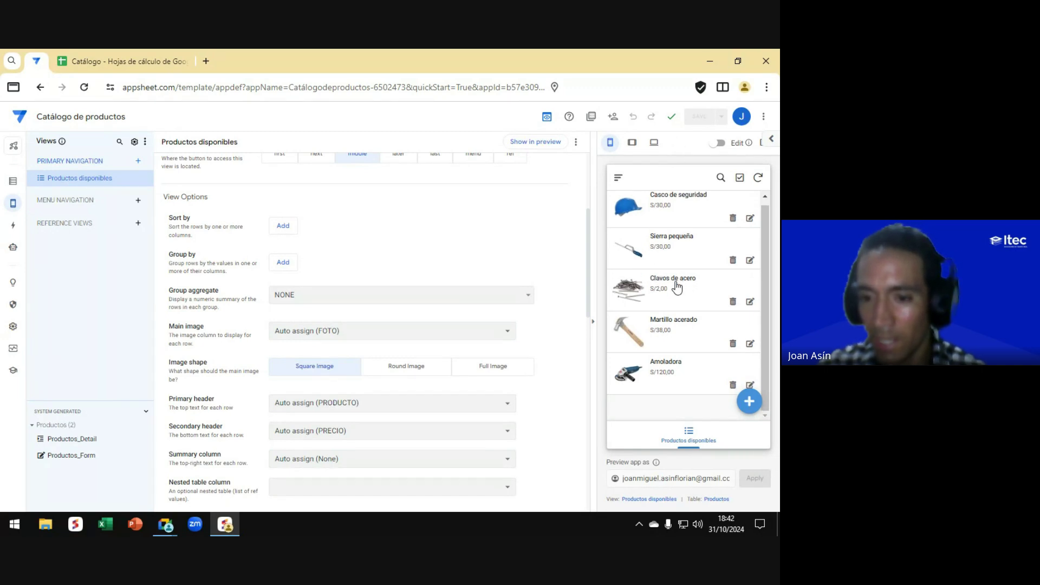
scroll(677, 289, "up", 1)
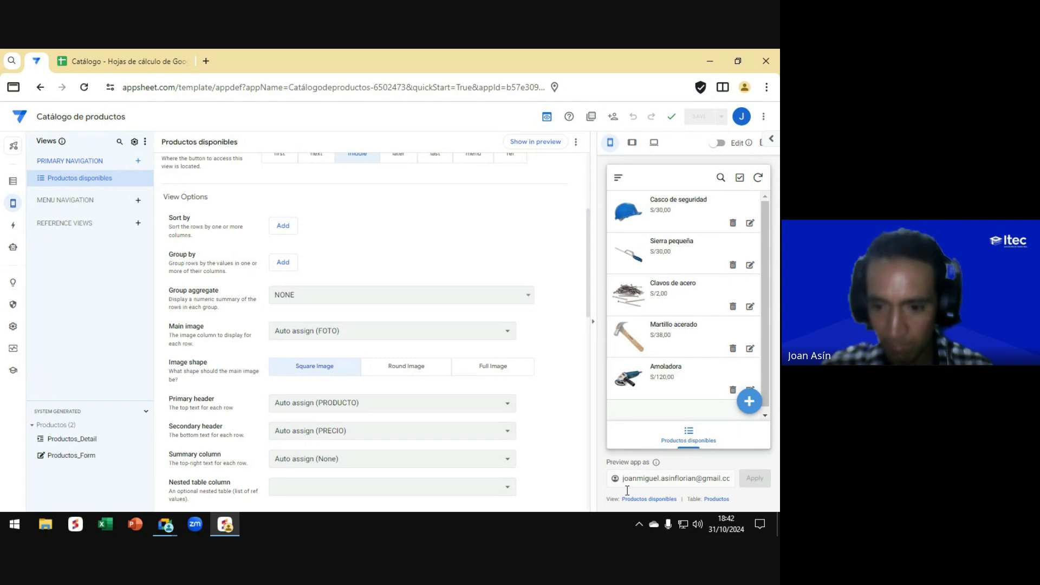
left_click(638, 525)
left_click(638, 526)
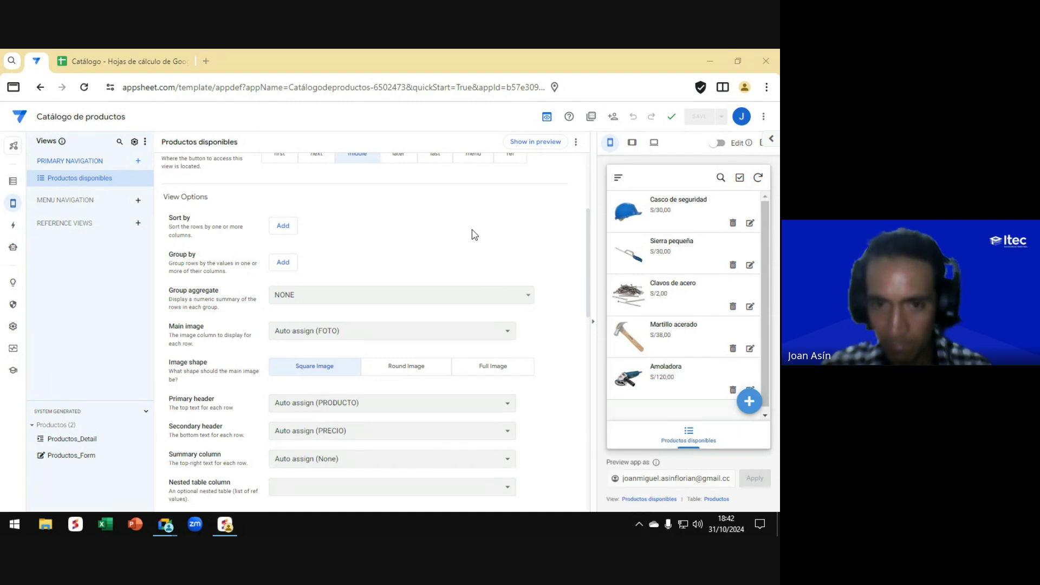
left_click(459, 122)
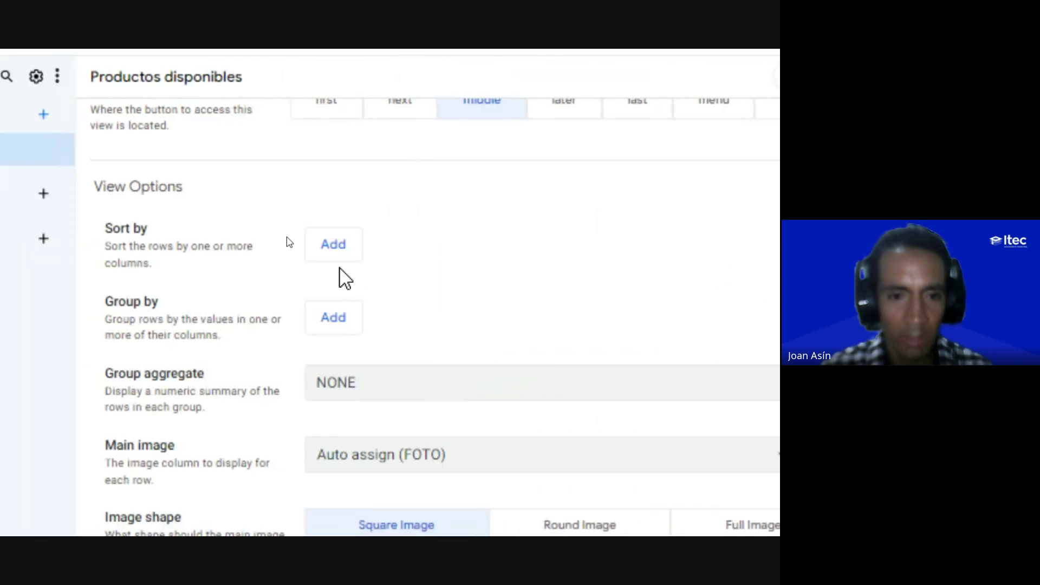
Step: Add a sort rule on the PRODUCTO column in ascending order
left_click(337, 251)
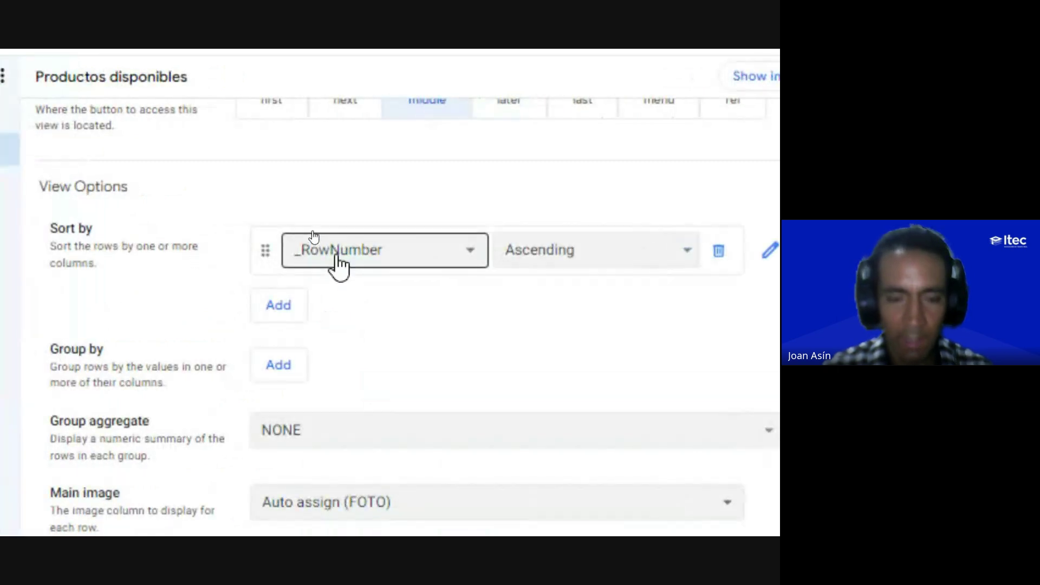
left_click(337, 257)
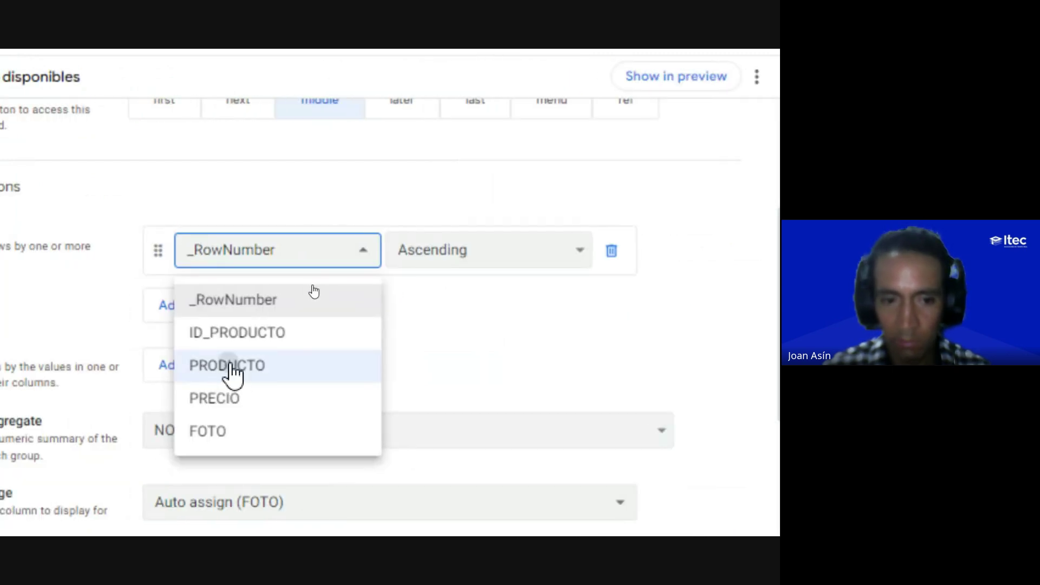
left_click(232, 374)
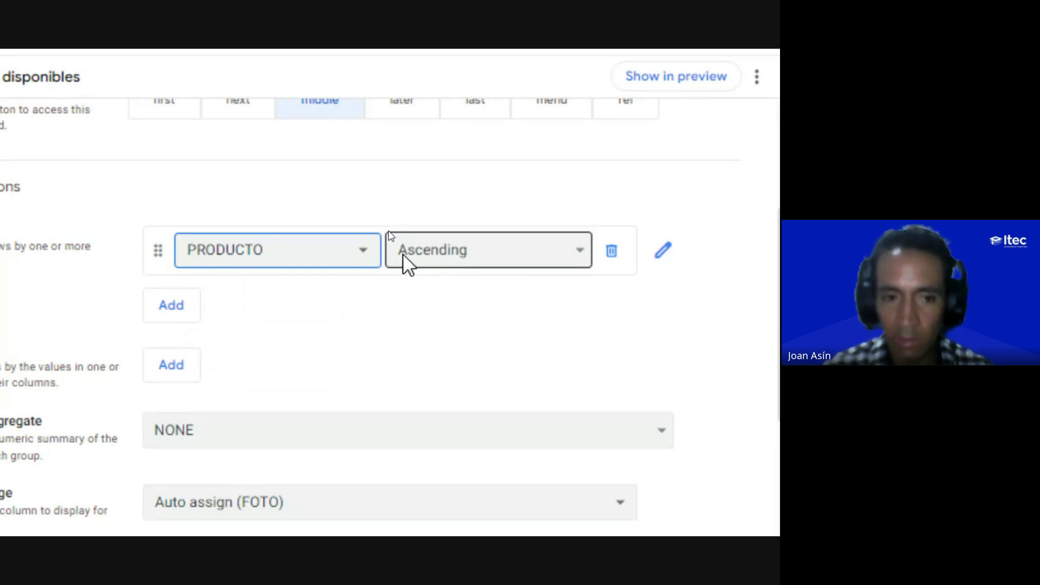
left_click(443, 263)
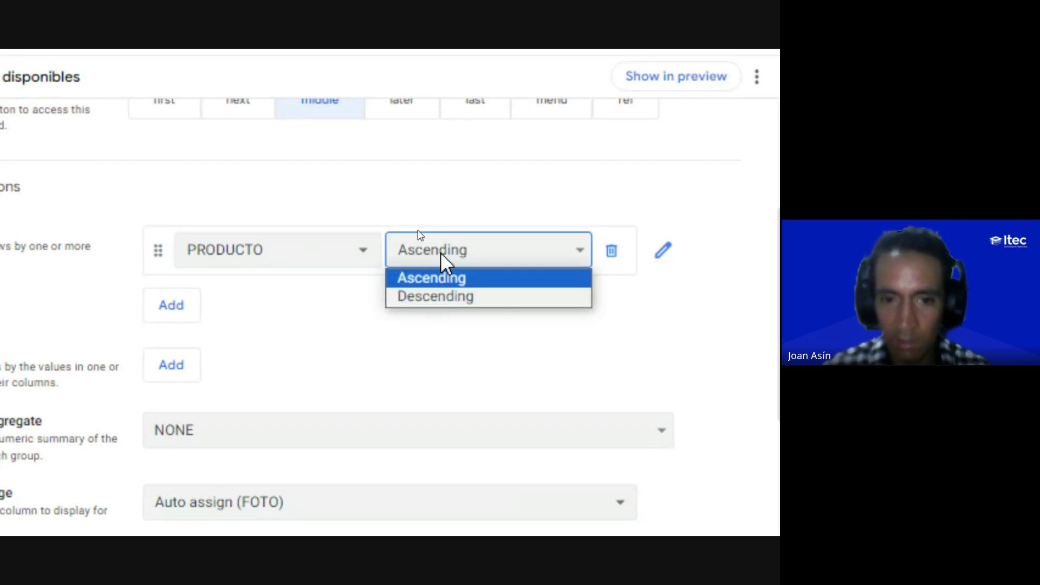
left_click(441, 254)
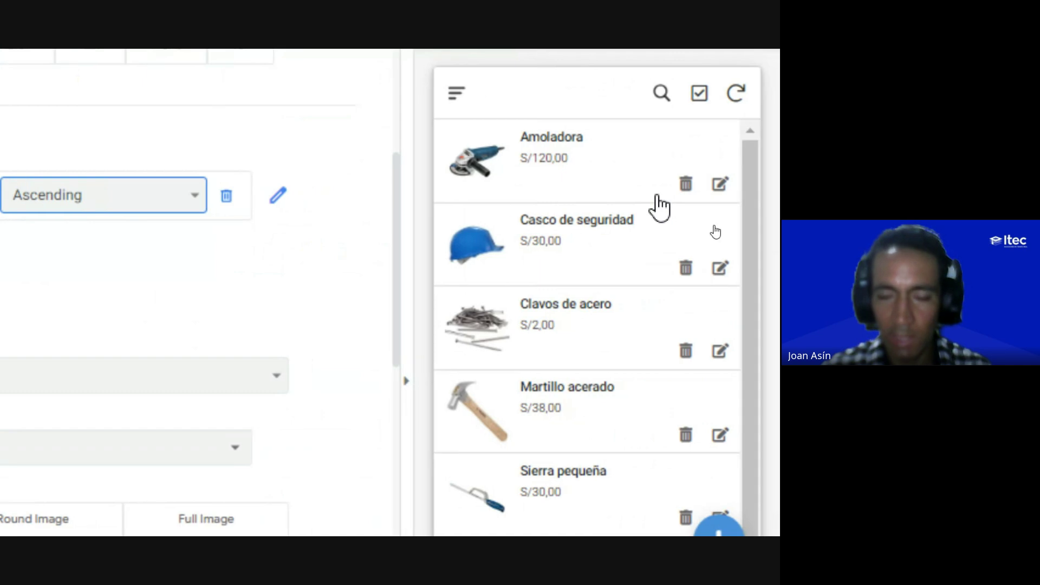
Step: Try a descending PRODUCTO sort, then set it back to ascending
scroll(580, 448, "down", 2)
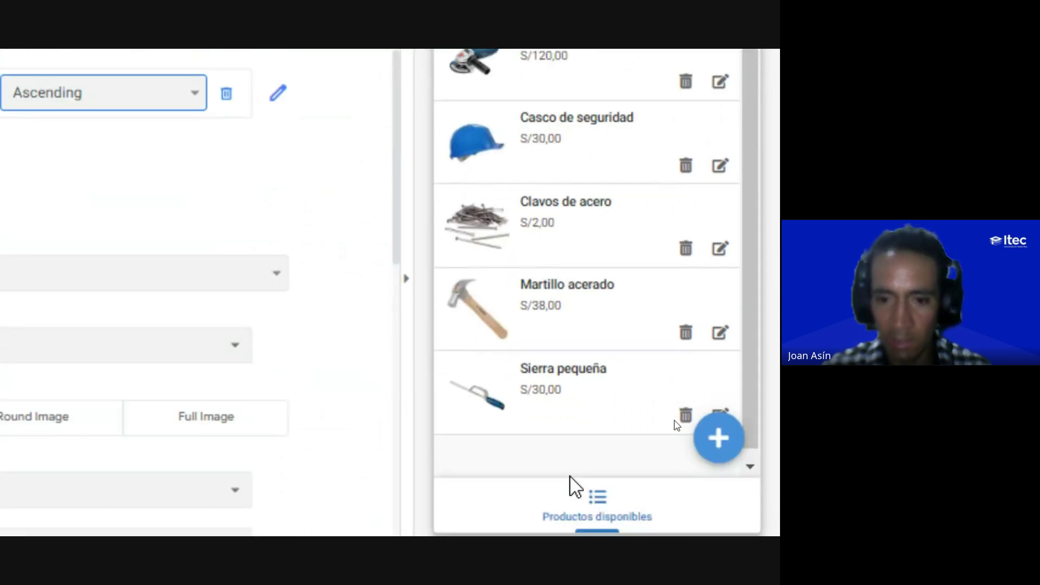
scroll(527, 121, "up", 3)
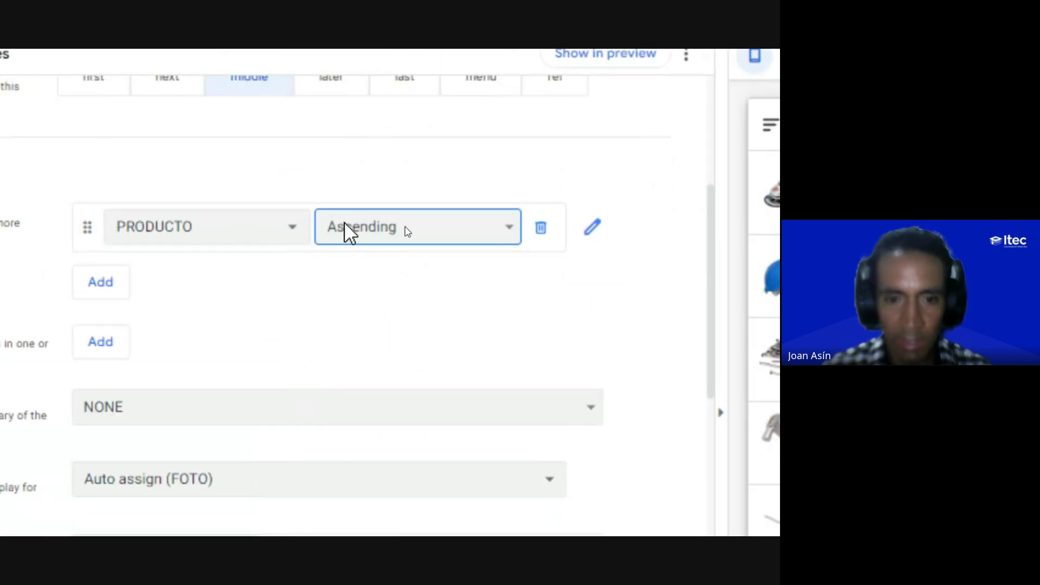
left_click(343, 227)
left_click(364, 276)
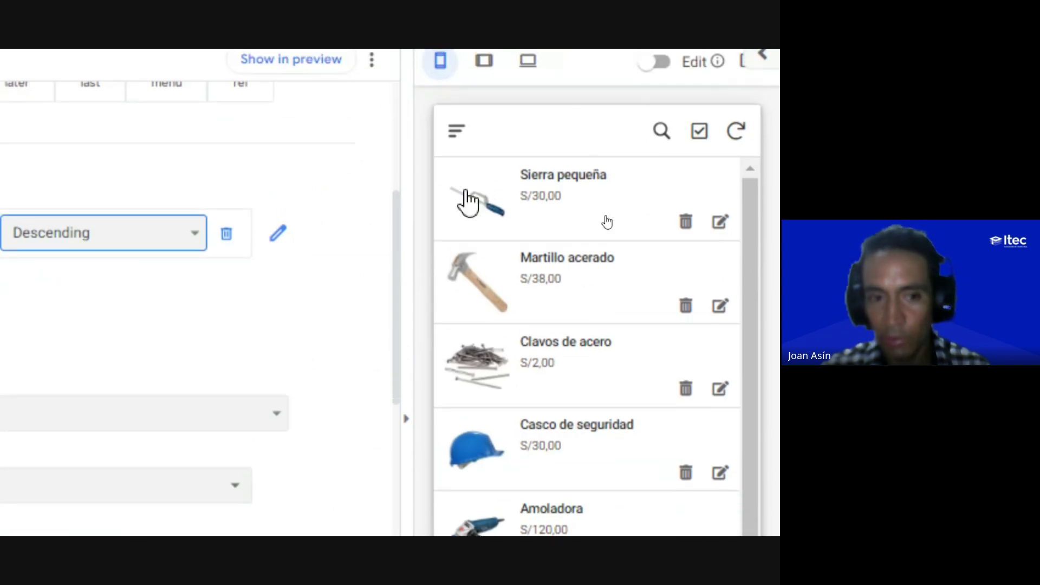
left_click(347, 232)
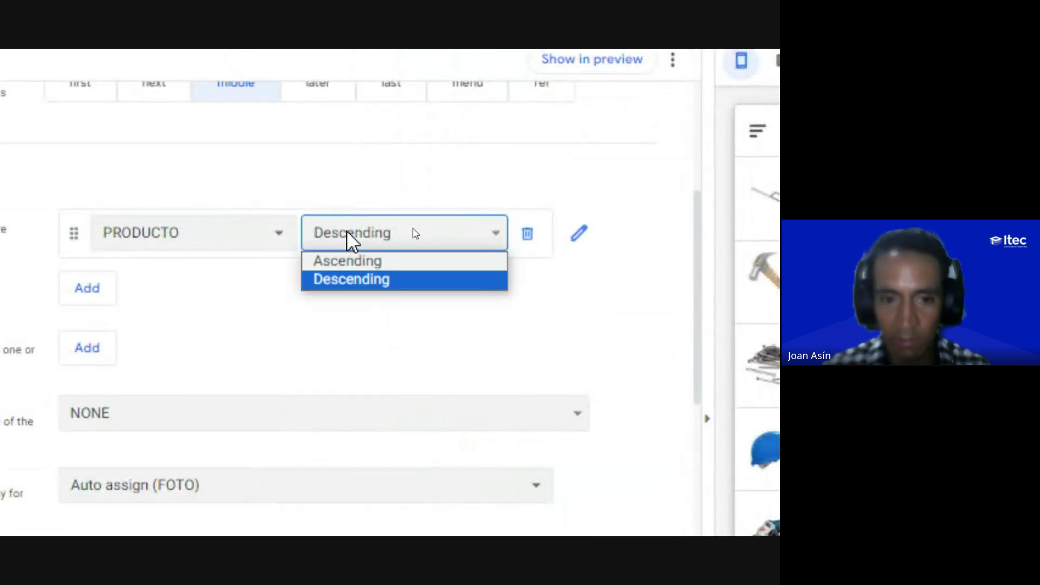
left_click(336, 259)
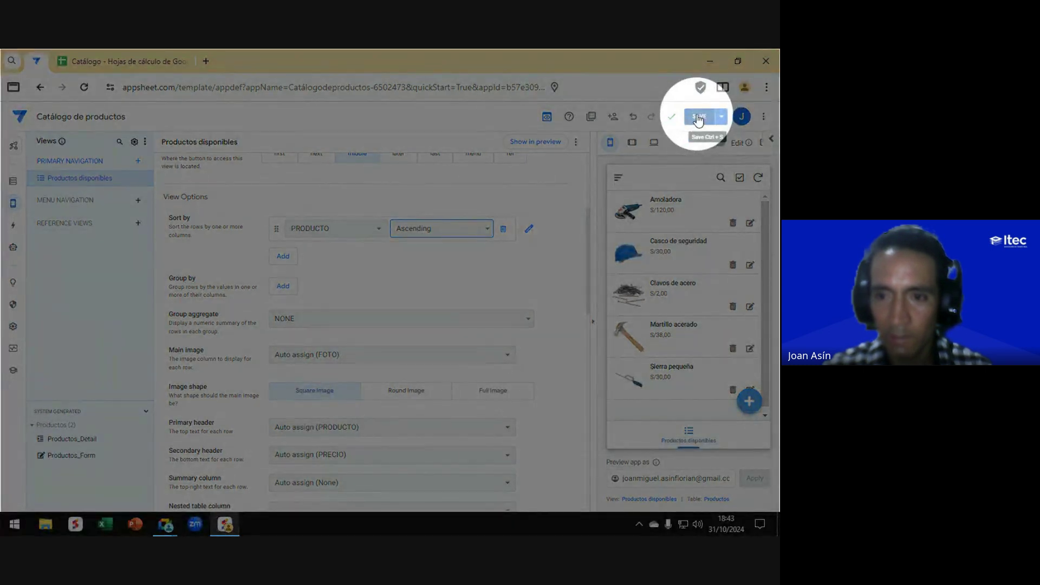
Step: Save the view changes and bring up the Productos table's column definitions
left_click(699, 117)
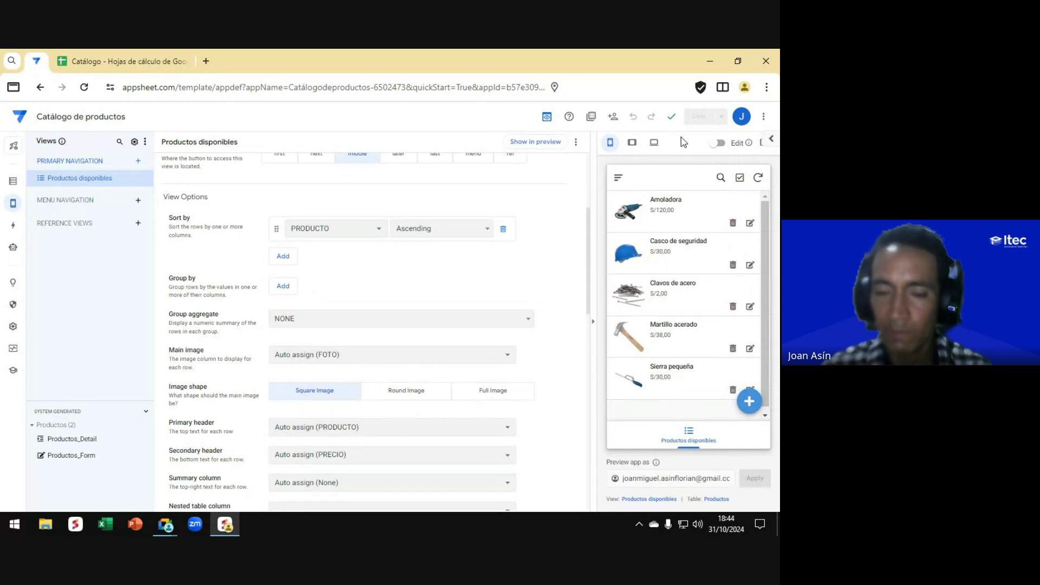
left_click(13, 182)
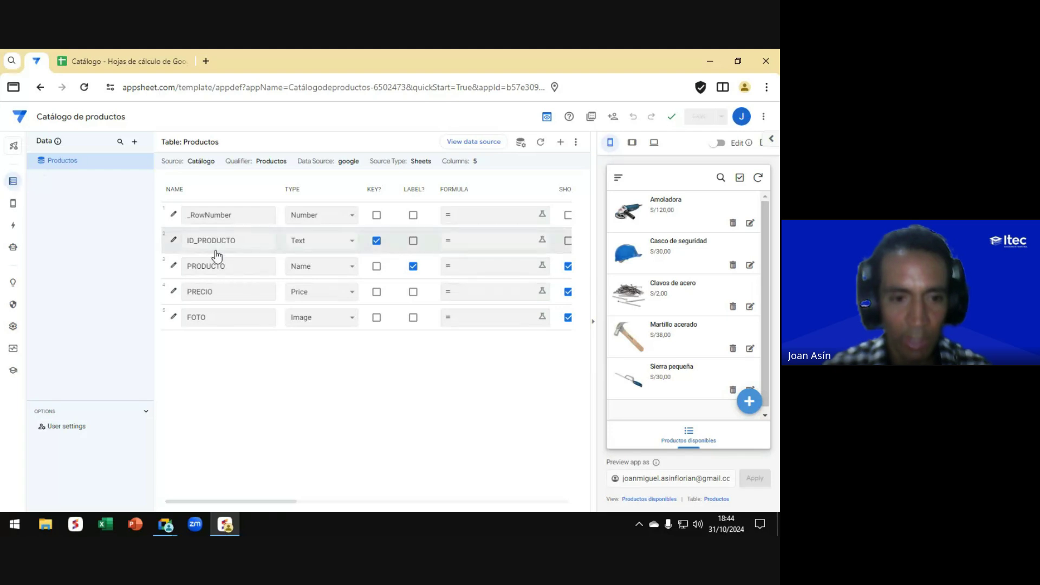
left_click(213, 245)
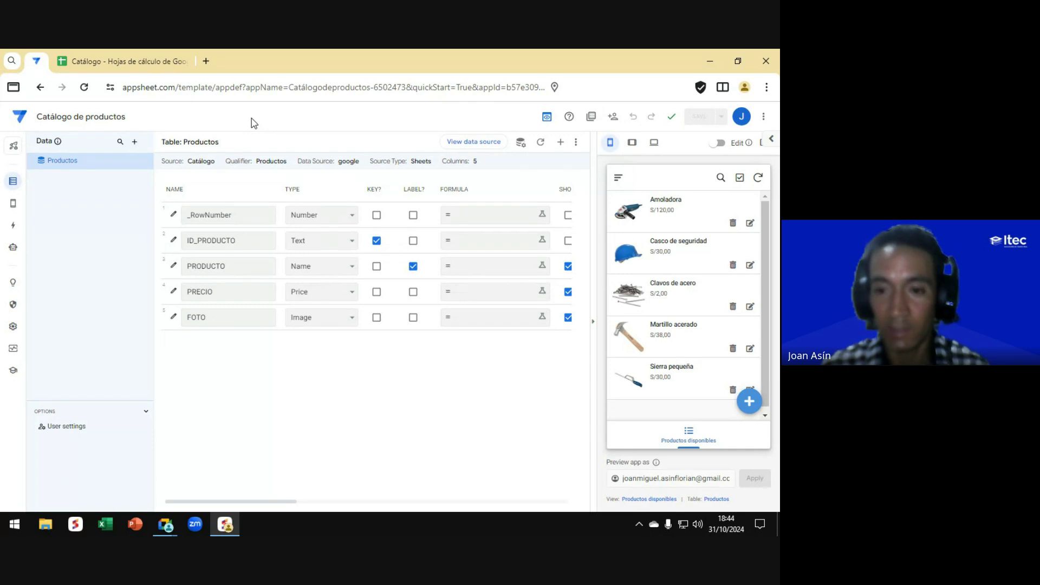
Step: Go to the Catálogo spreadsheet and auto-fit column B to show full product names
left_click(119, 58)
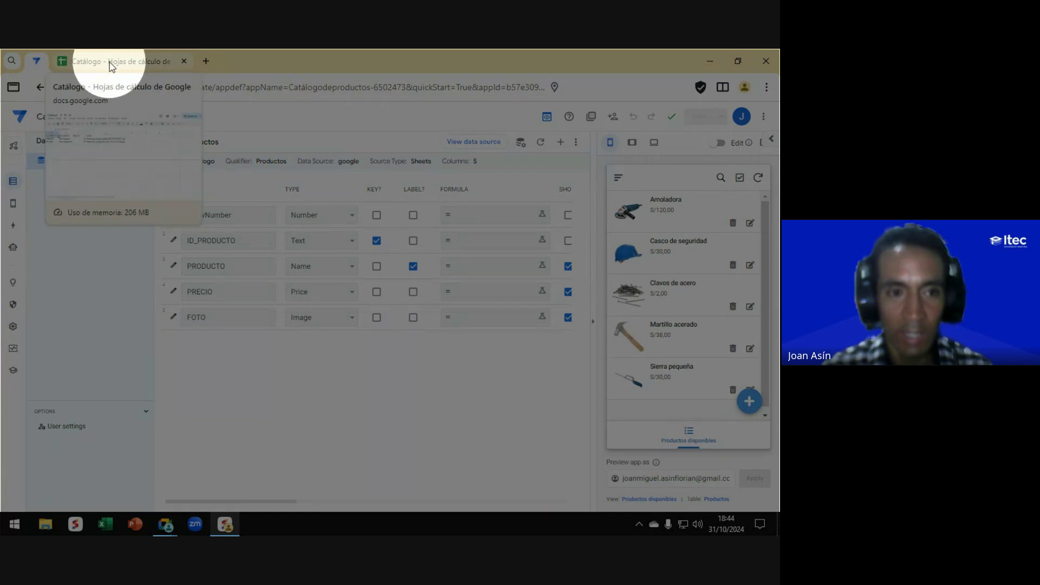
left_click(111, 66)
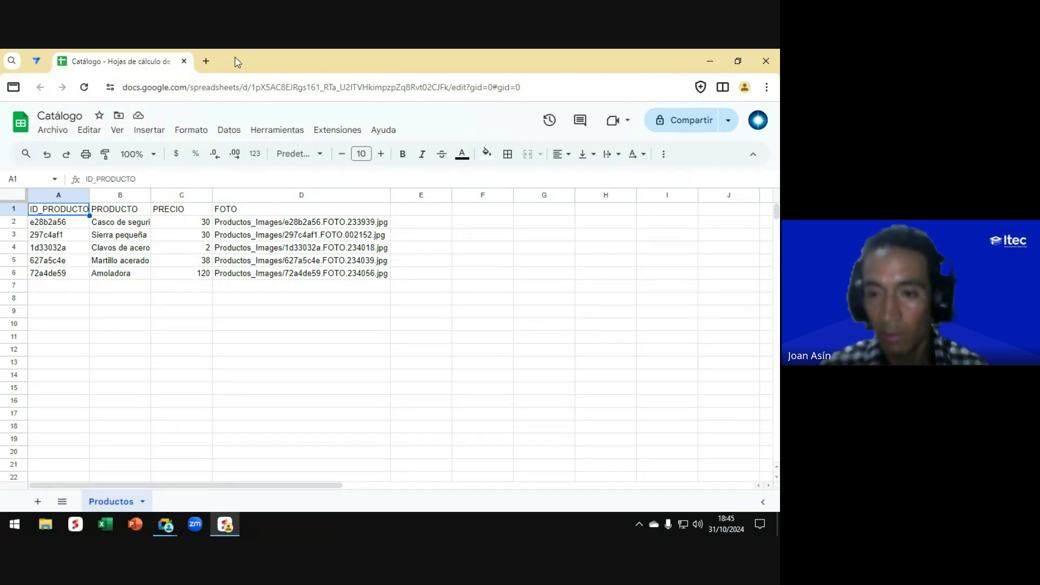
key("alt+Tab")
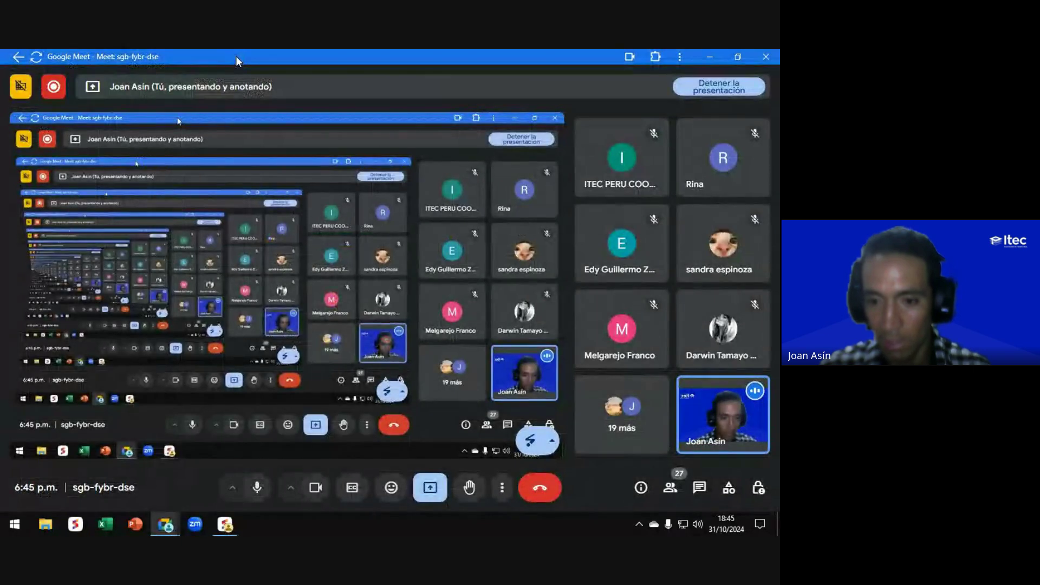
key("alt+Tab")
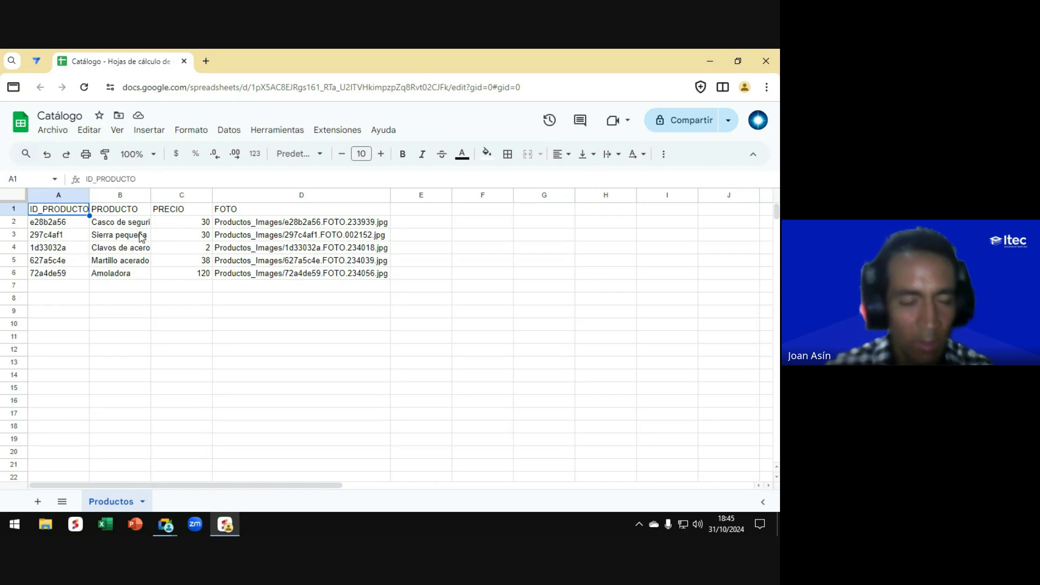
double_click(151, 194)
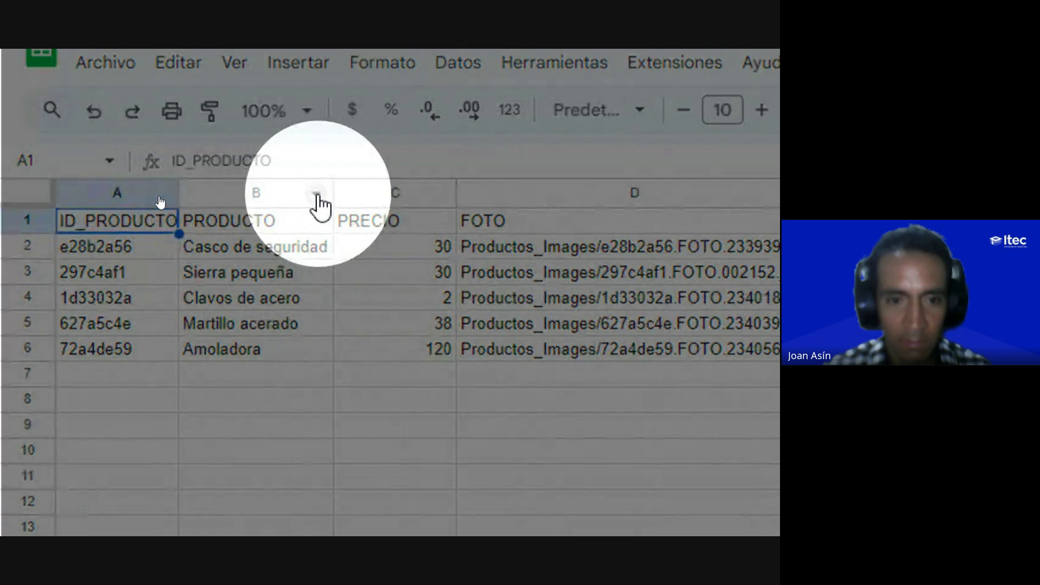
Step: Insert a column after PRODUCTO with the header CATEGORÍA in cell C1
left_click(317, 196)
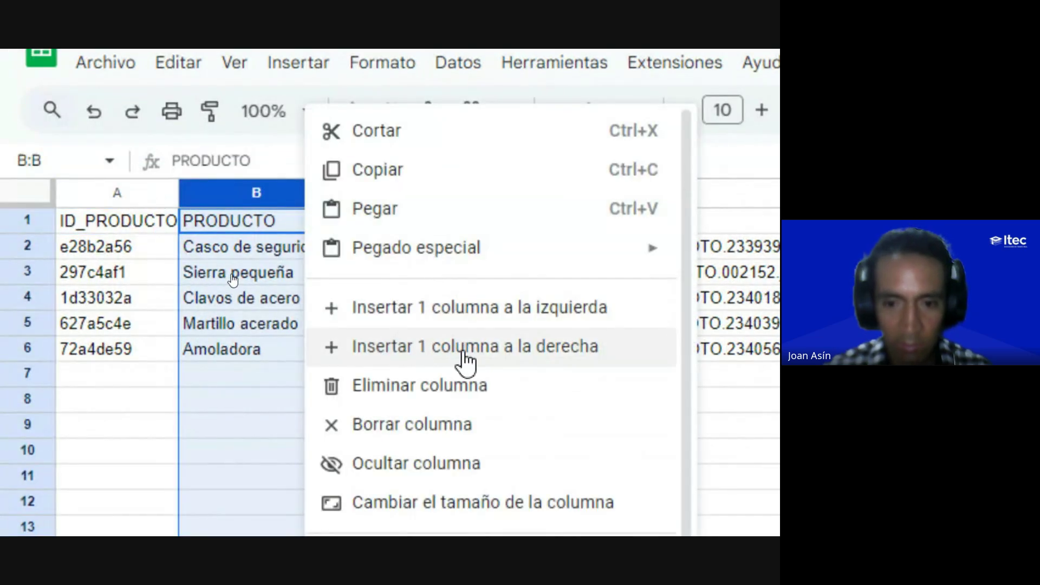
left_click(471, 355)
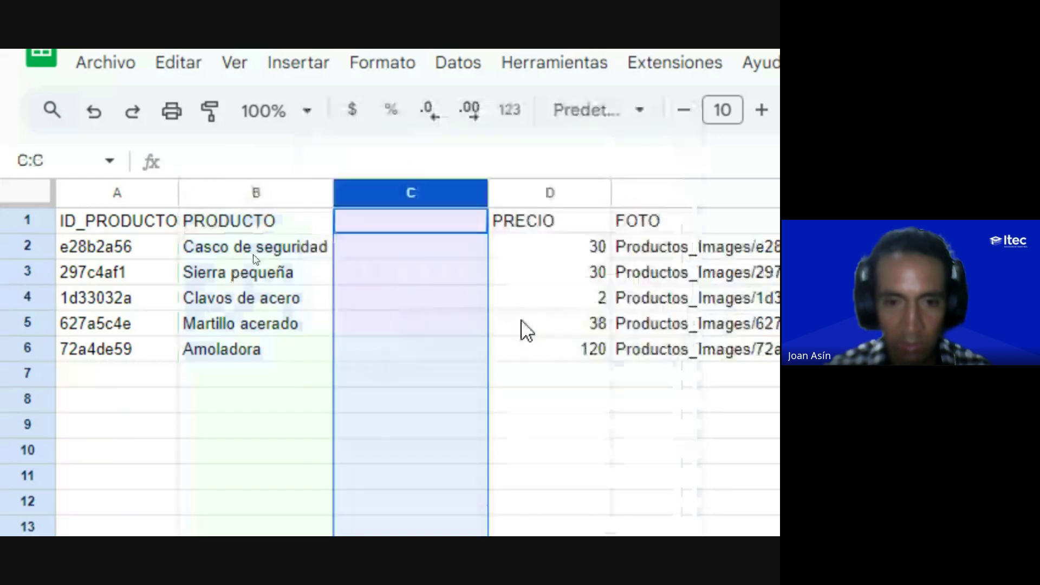
left_click(396, 223)
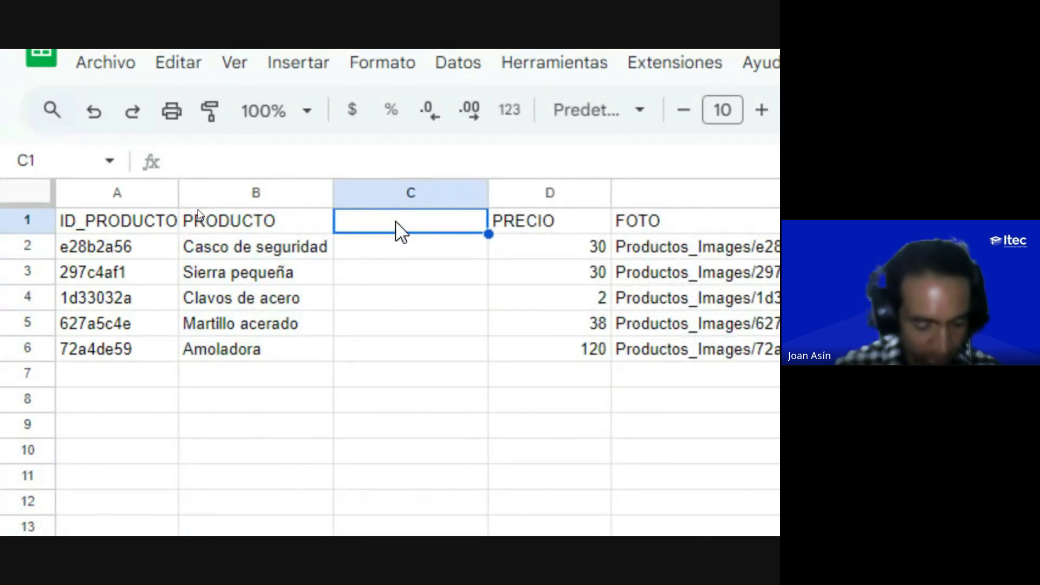
type("CATEGORÍA")
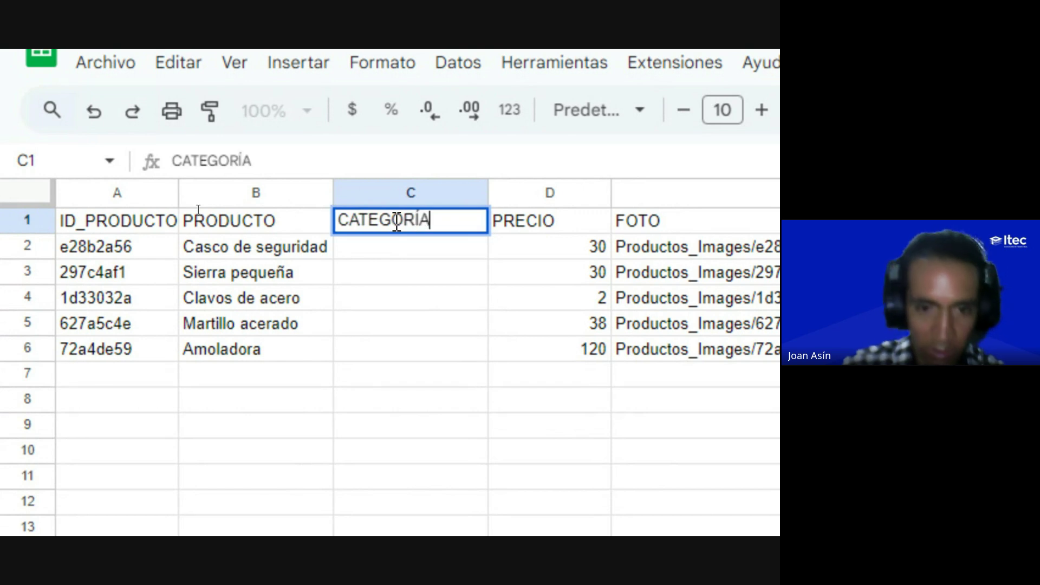
key("Return")
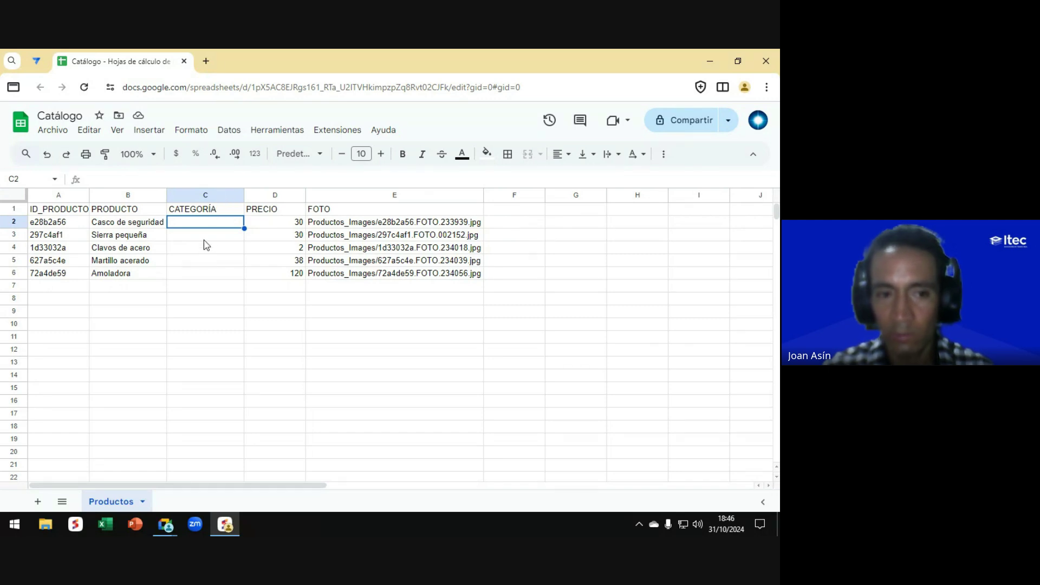
left_click(38, 62)
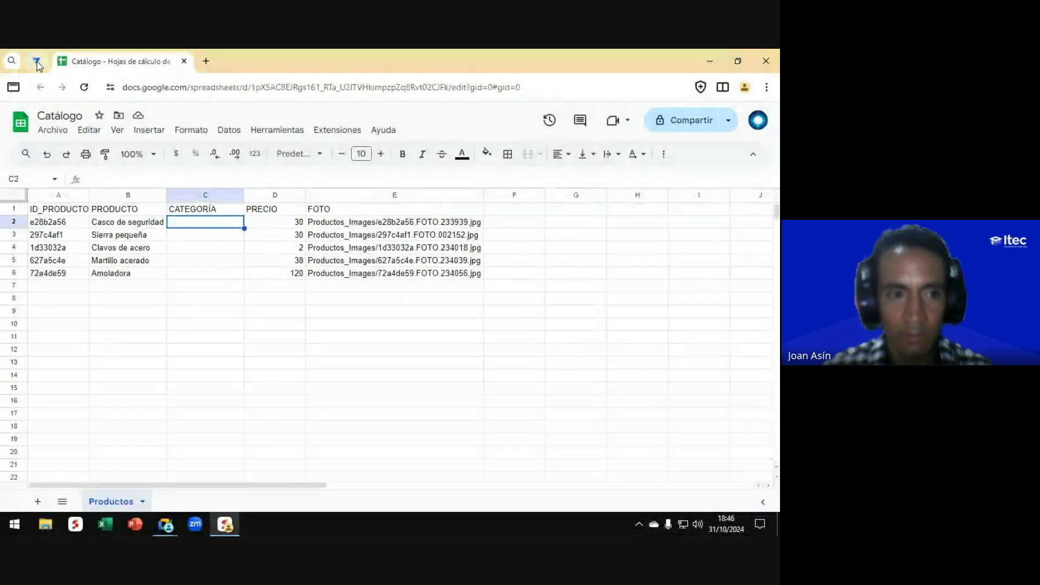
left_click(37, 62)
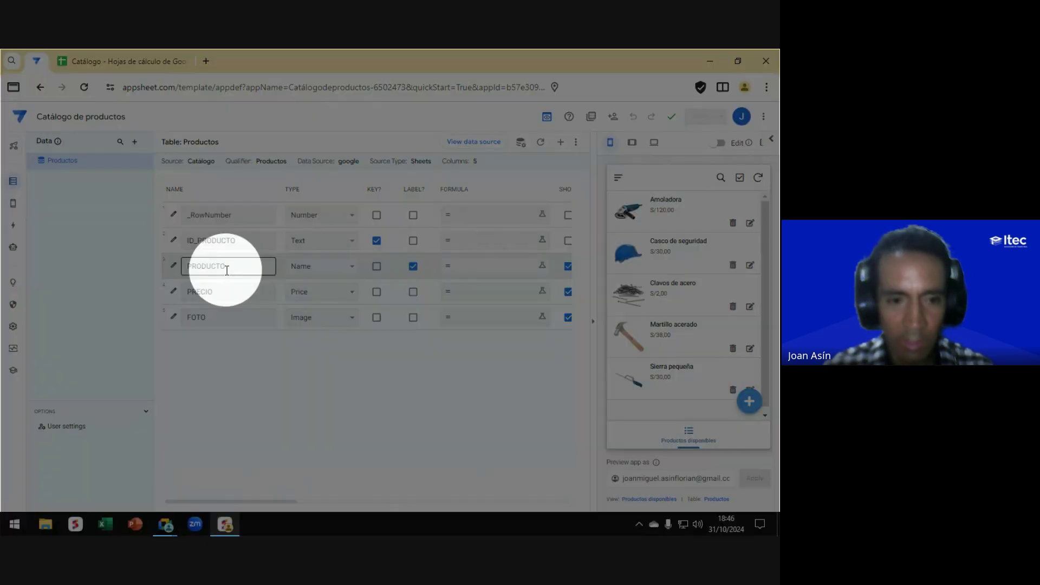
Step: Back in AppSheet, trigger Regenerate schema for Table: Productos
left_click(203, 316)
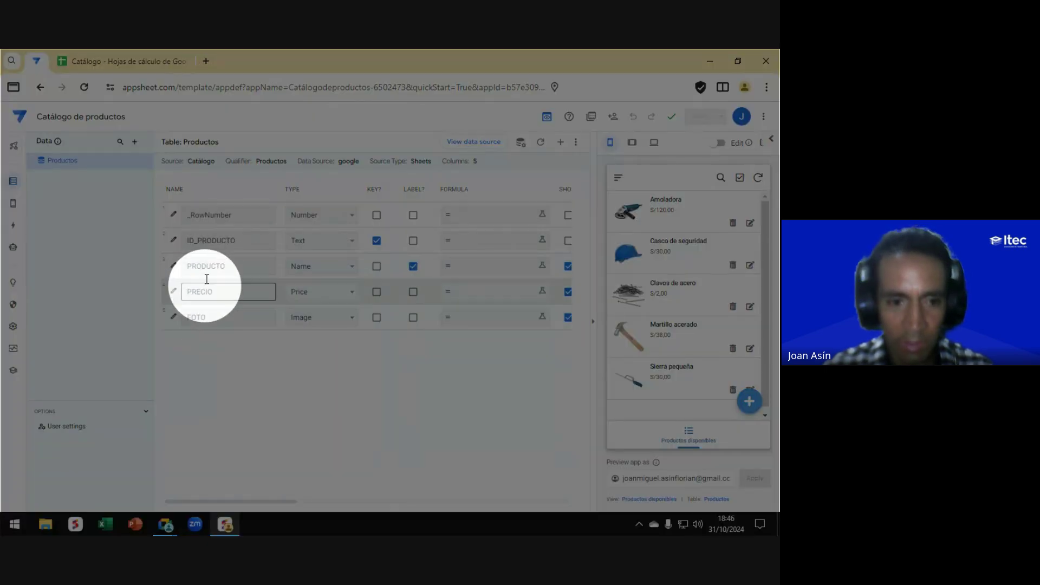
left_click(289, 124)
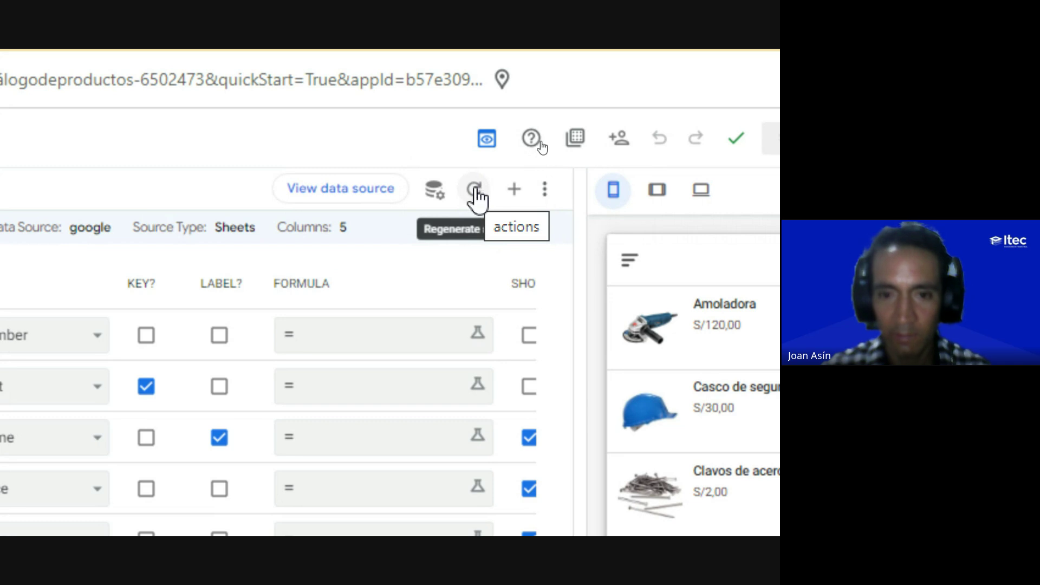
left_click(474, 196)
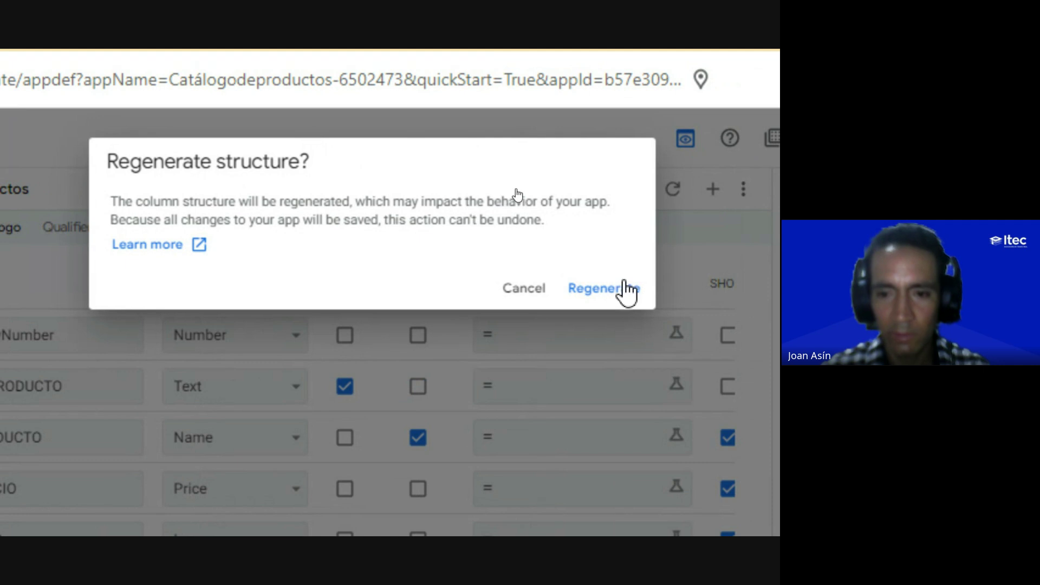
Step: Confirm the regeneration and correct the new column's name to CATEGORÍA with its accent
left_click(599, 291)
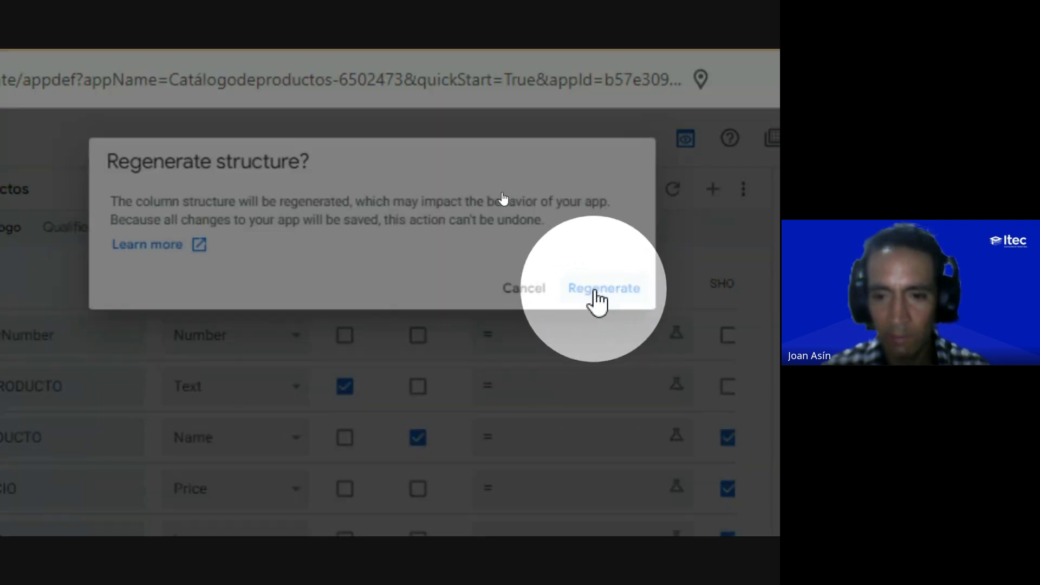
left_click(605, 293)
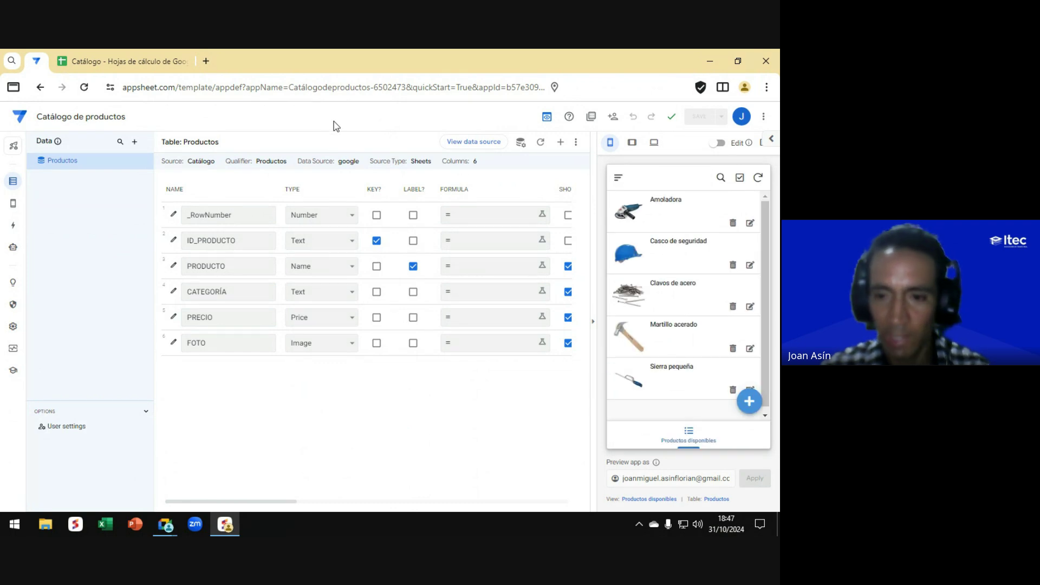
left_click(214, 292)
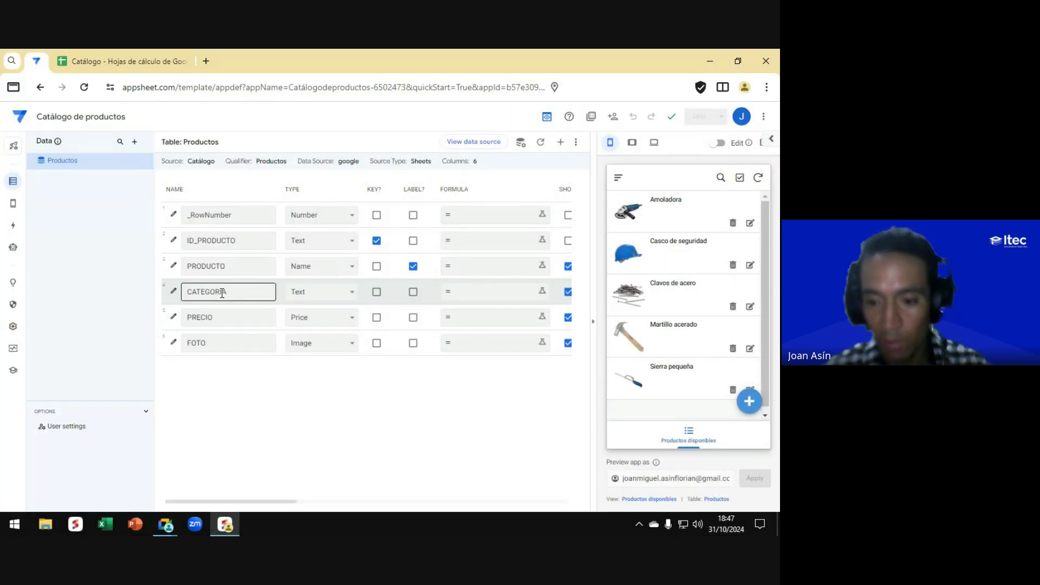
key("BackSpace")
type("Í")
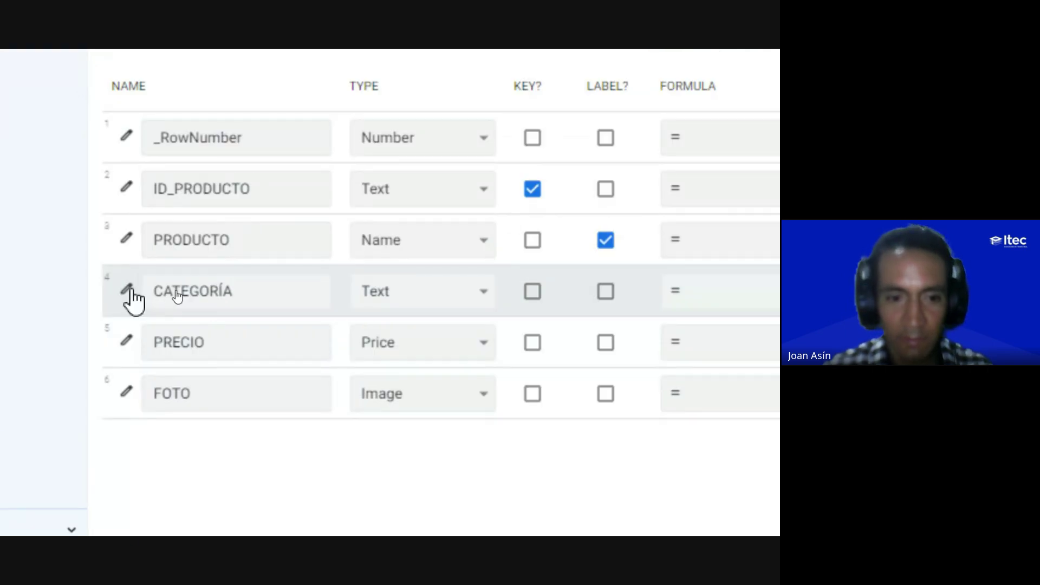
Step: Open the CATEGORÍA column's editor and its list of column types
left_click(241, 290)
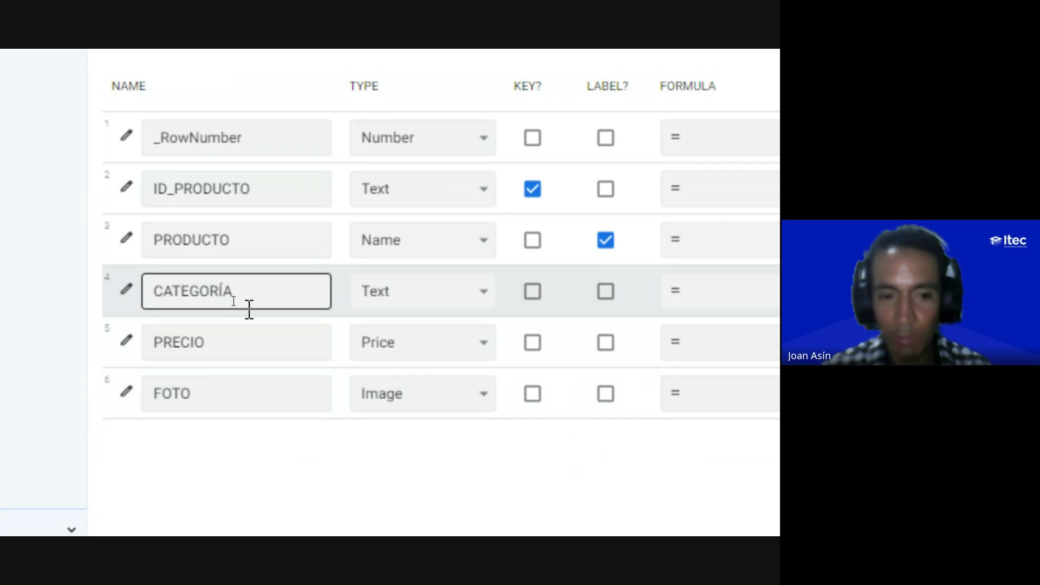
left_click(173, 291)
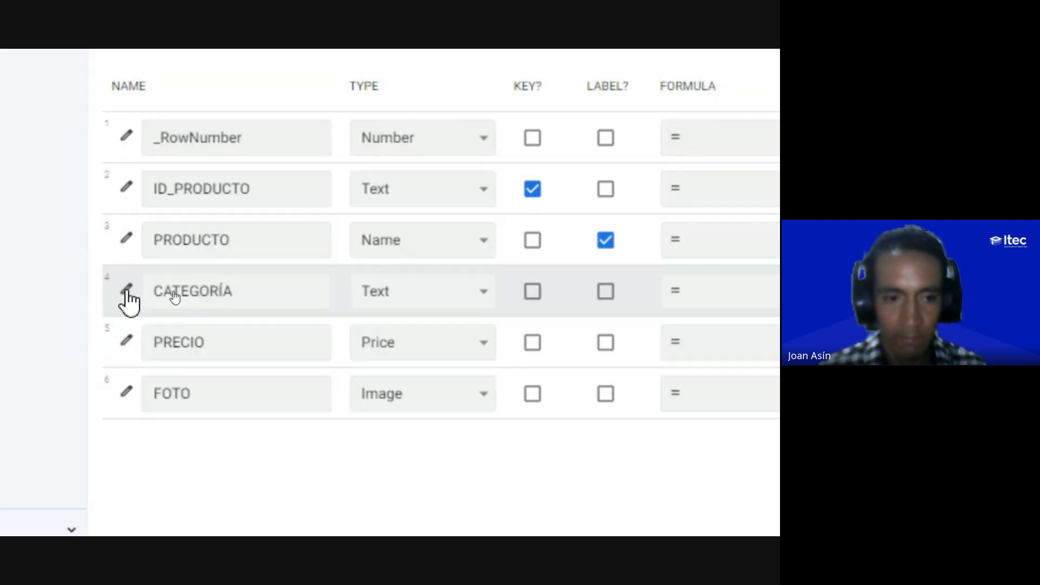
left_click(127, 290)
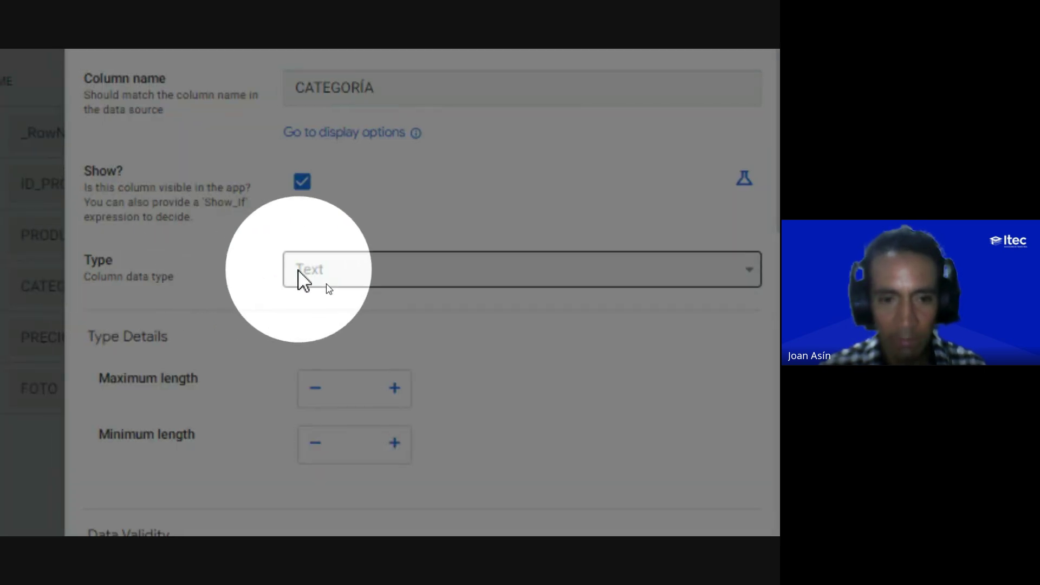
left_click(318, 281)
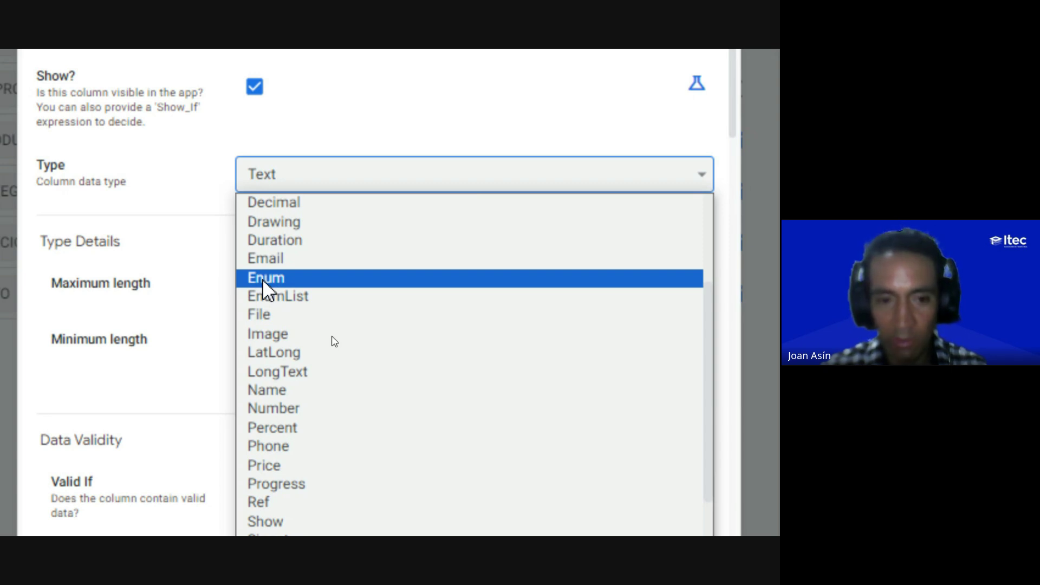
Step: Set the CATEGORÍA column type to Enum and scroll to its Type Details
key("Escape")
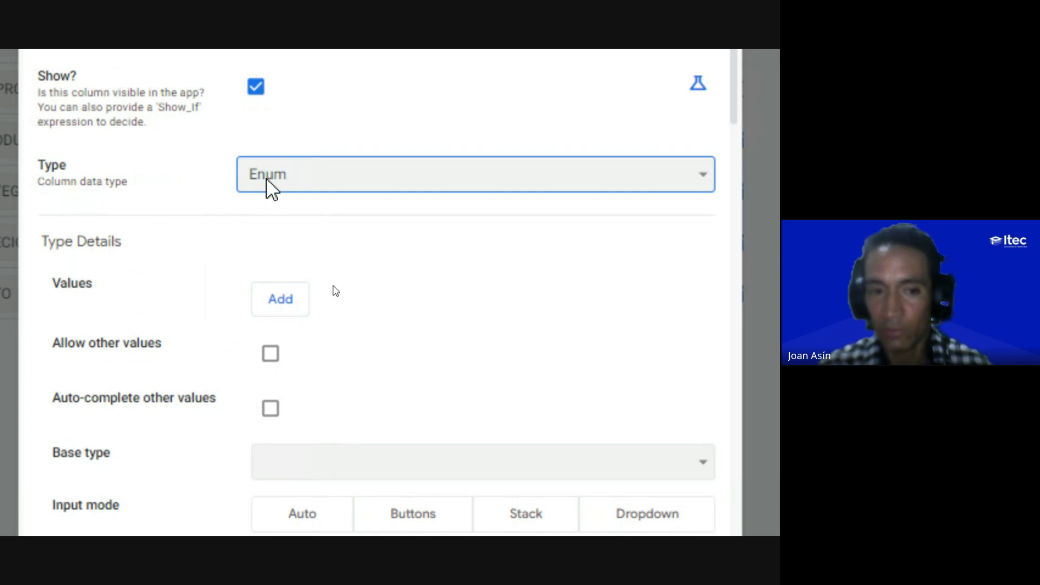
scroll(255, 411, "down", 1)
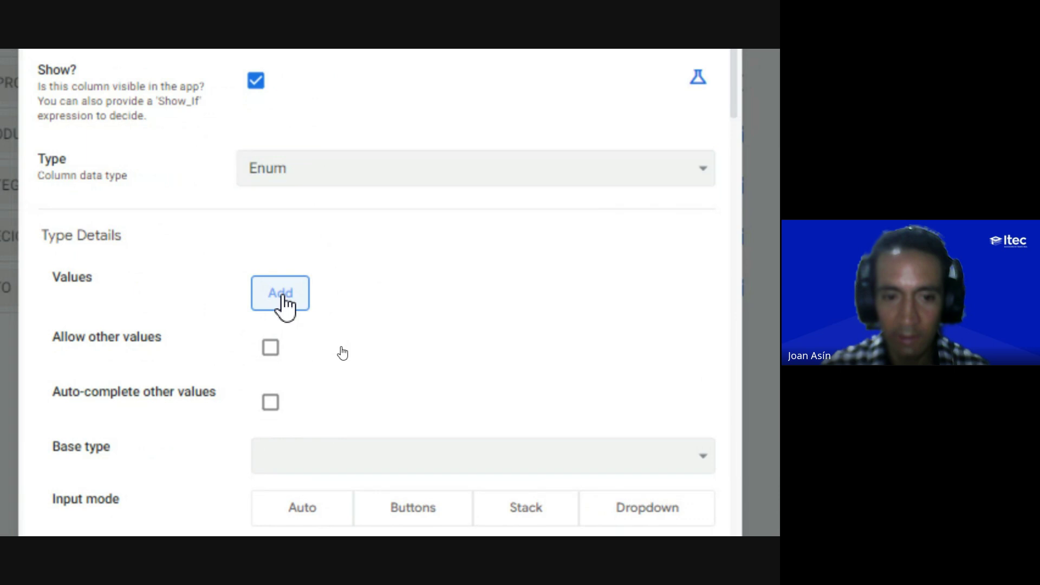
Step: Add EPP and Insumos as the first two allowed CATEGORÍA values
left_click(281, 295)
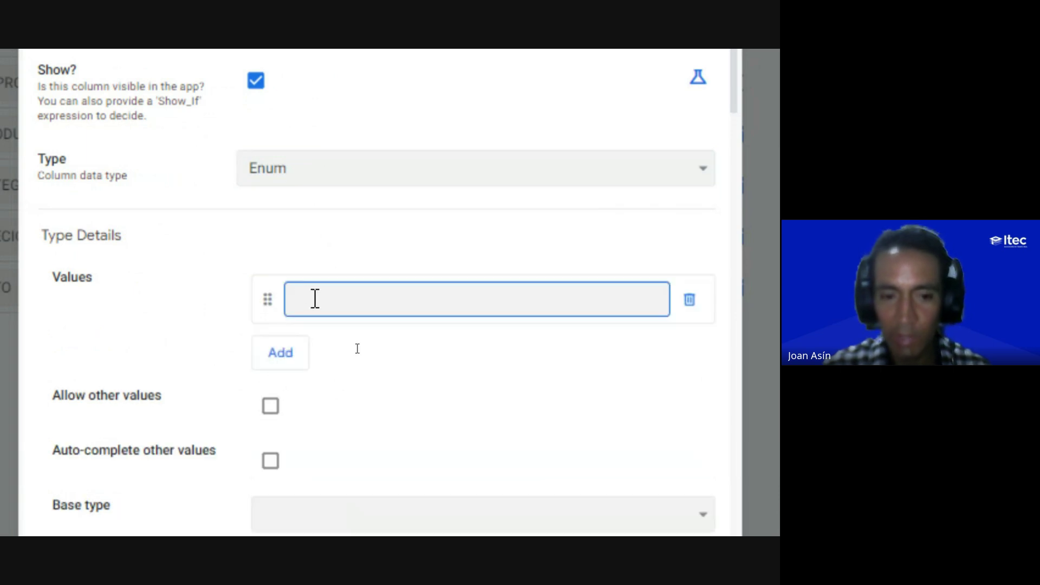
scroll(314, 296, "up", 3)
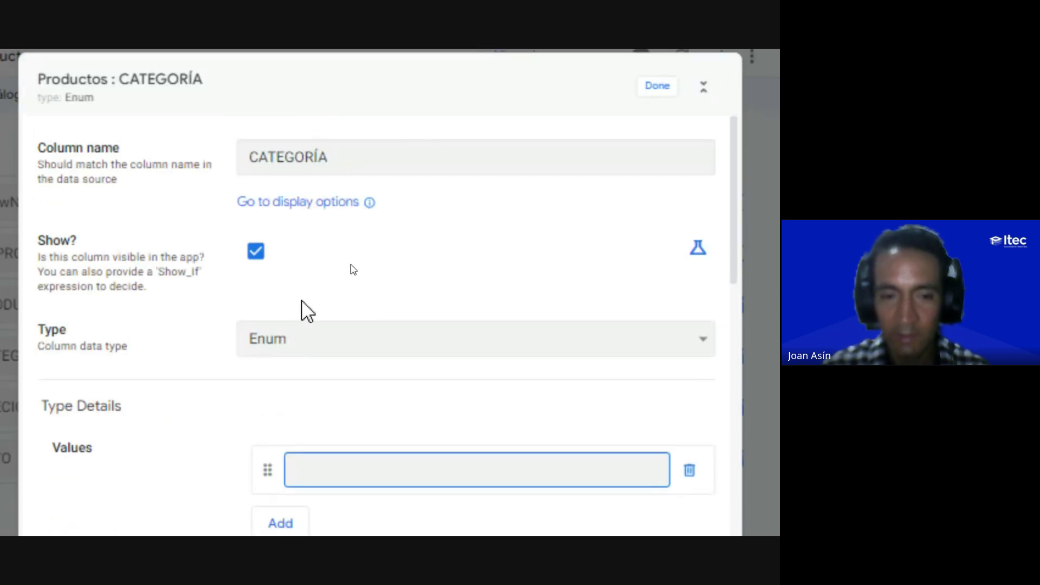
scroll(302, 309, "down", 3)
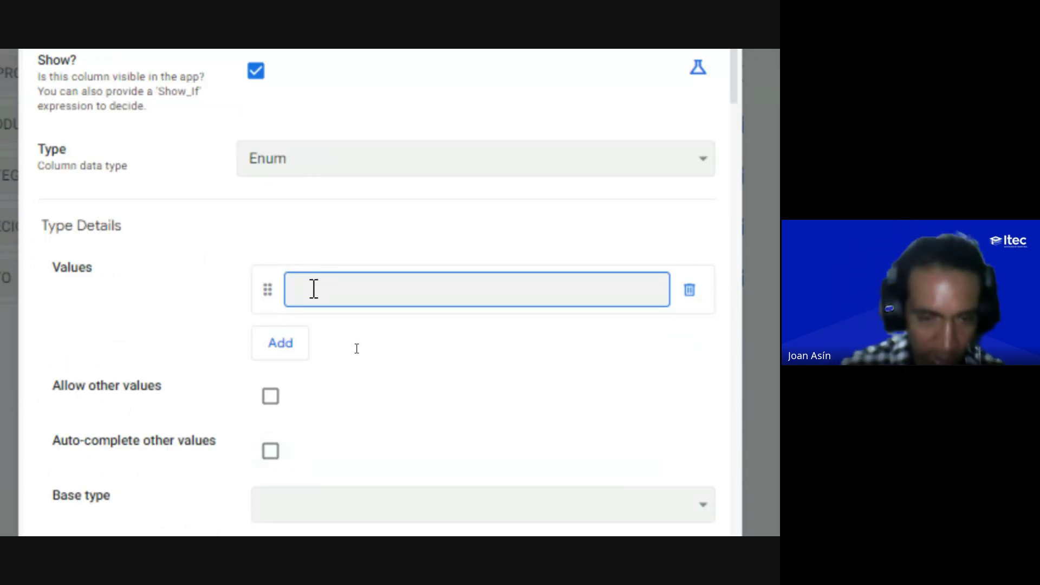
type("EPP")
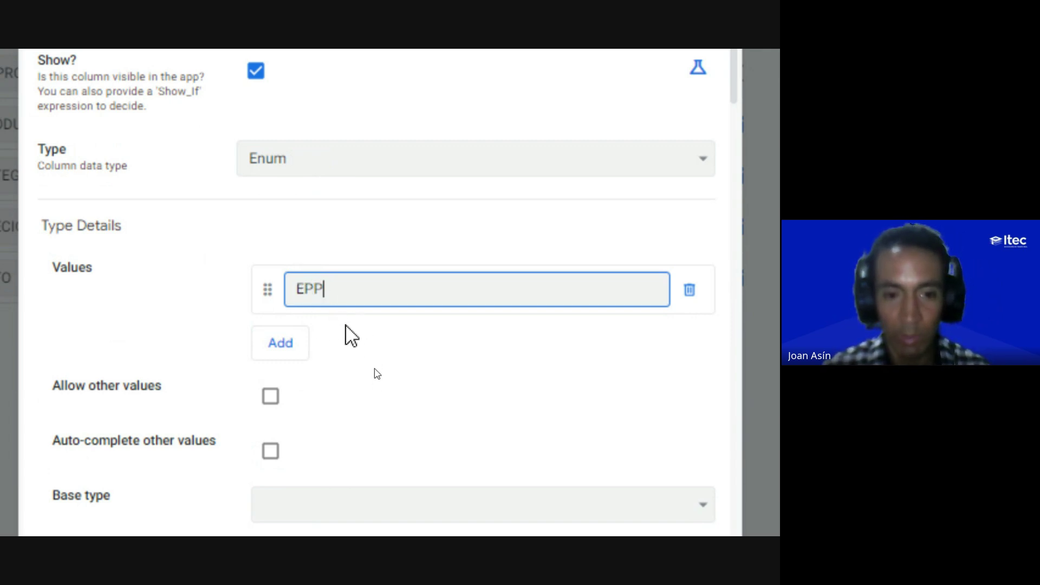
scroll(330, 430, "down", 1)
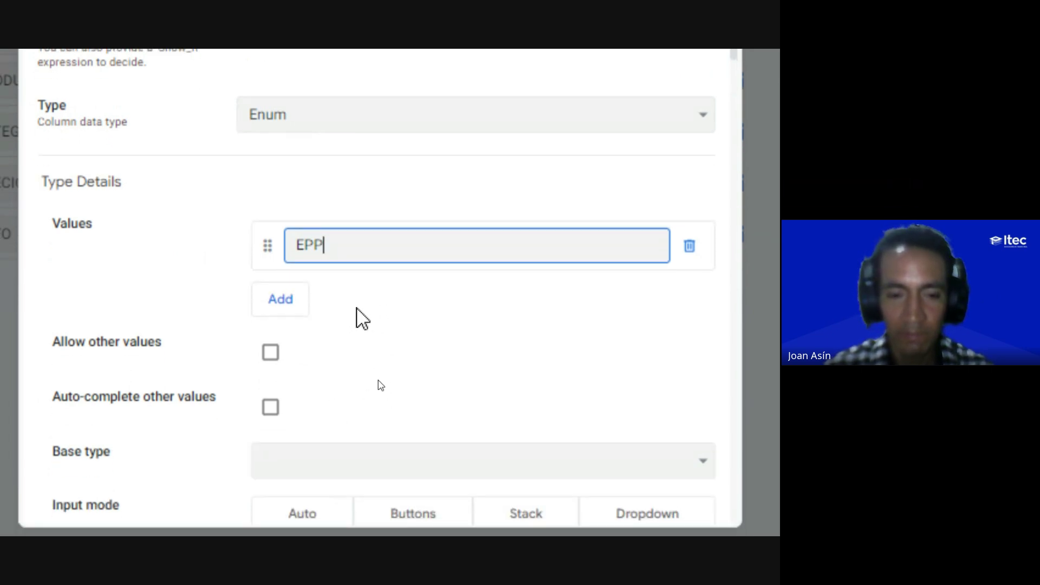
left_click(286, 304)
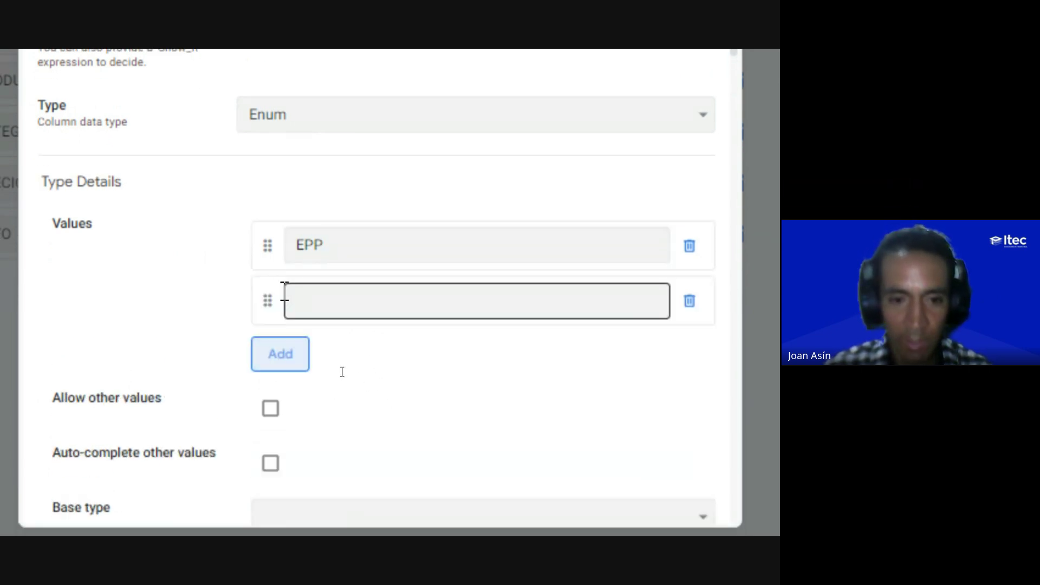
left_click(313, 298)
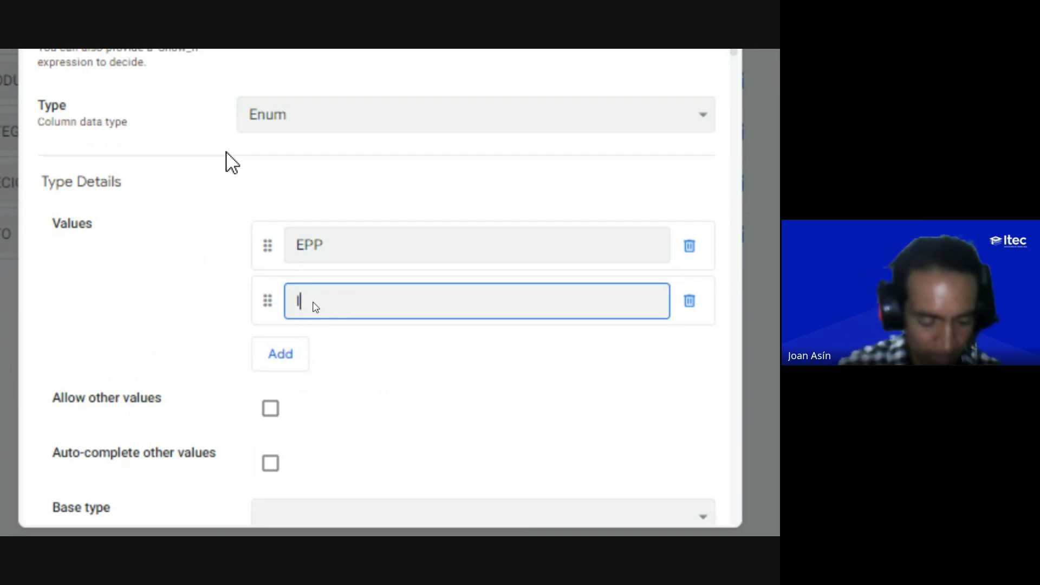
type("Insumos")
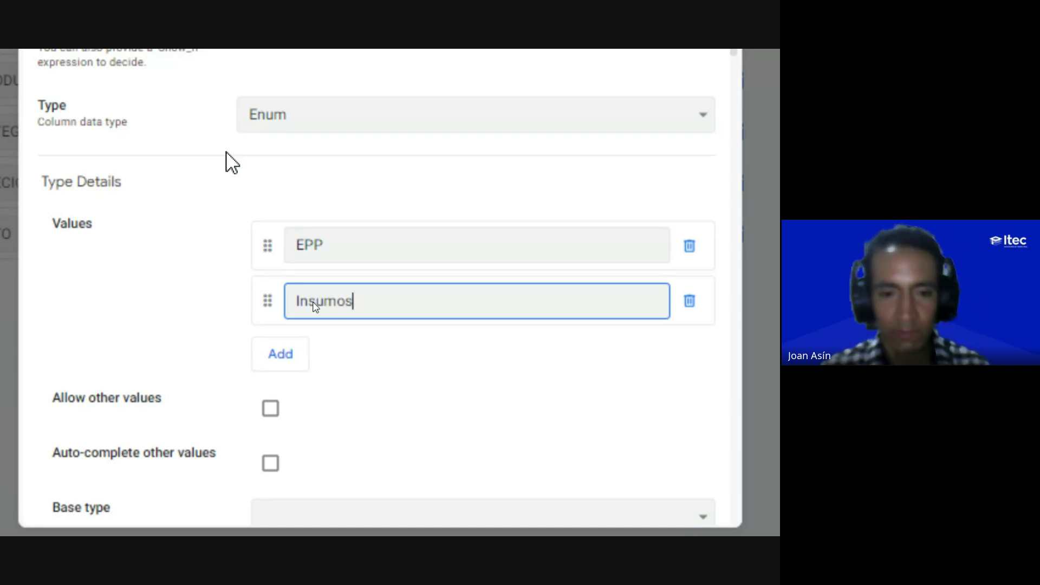
Step: Add Eléctricas and Manuales as the third and fourth values
left_click(277, 358)
left_click(320, 354)
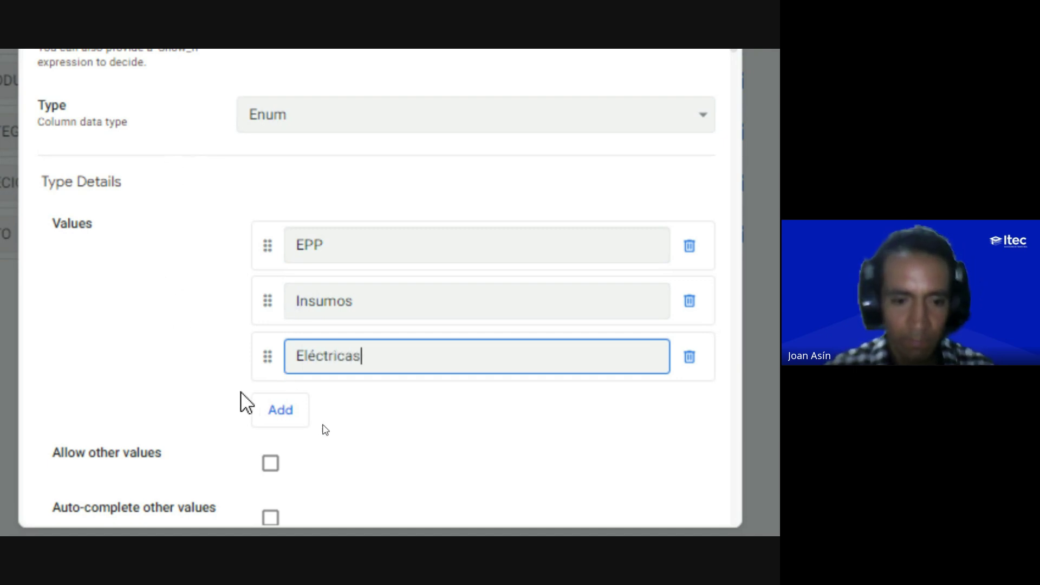
left_click(277, 414)
left_click(311, 411)
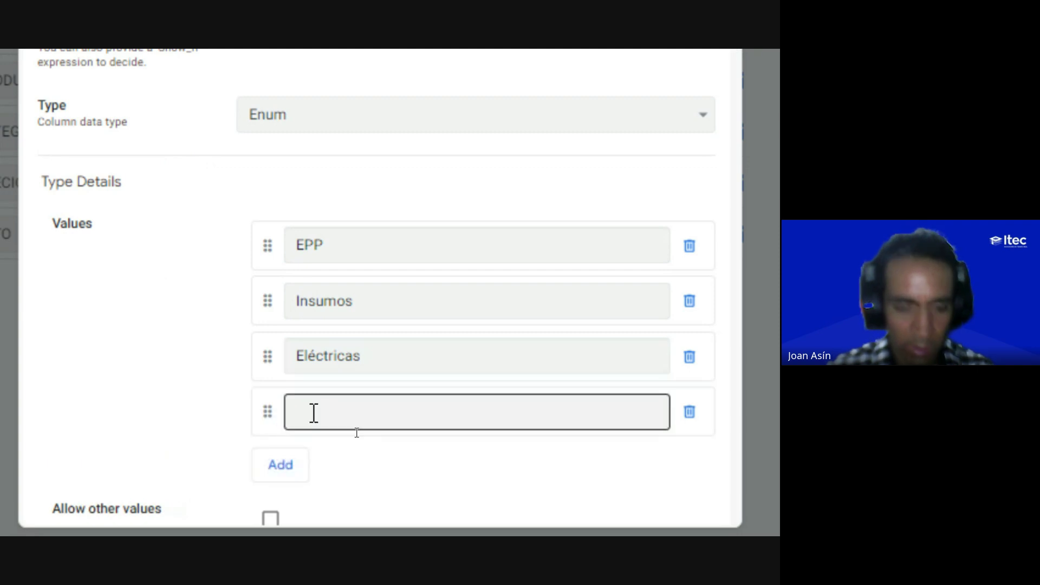
type("Manu")
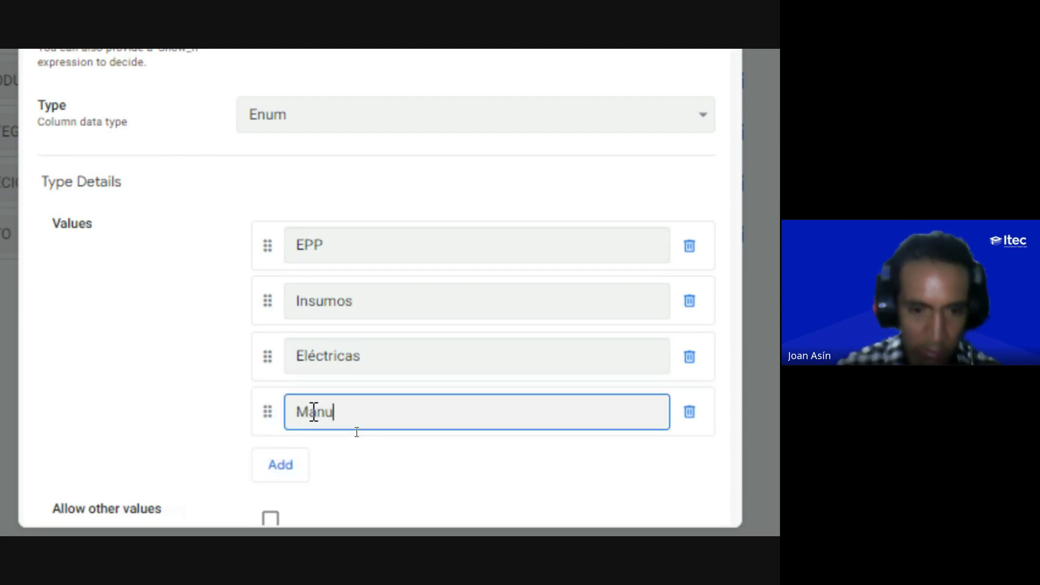
type("ales")
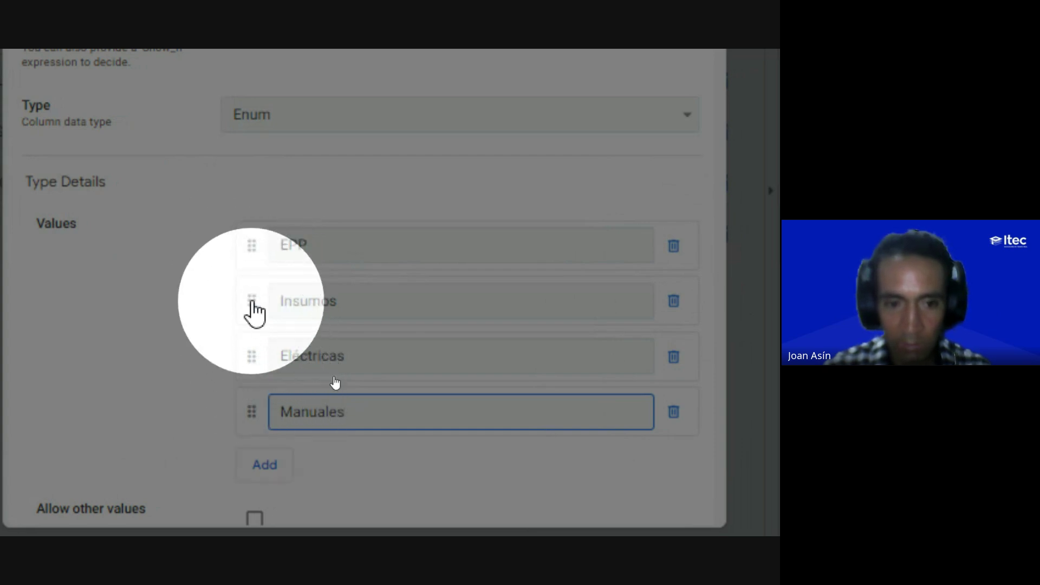
Step: Reorder the values to EPP, Manuales, Eléctricas, Insumos and tick Allow other values
left_click_drag(253, 303, 245, 406)
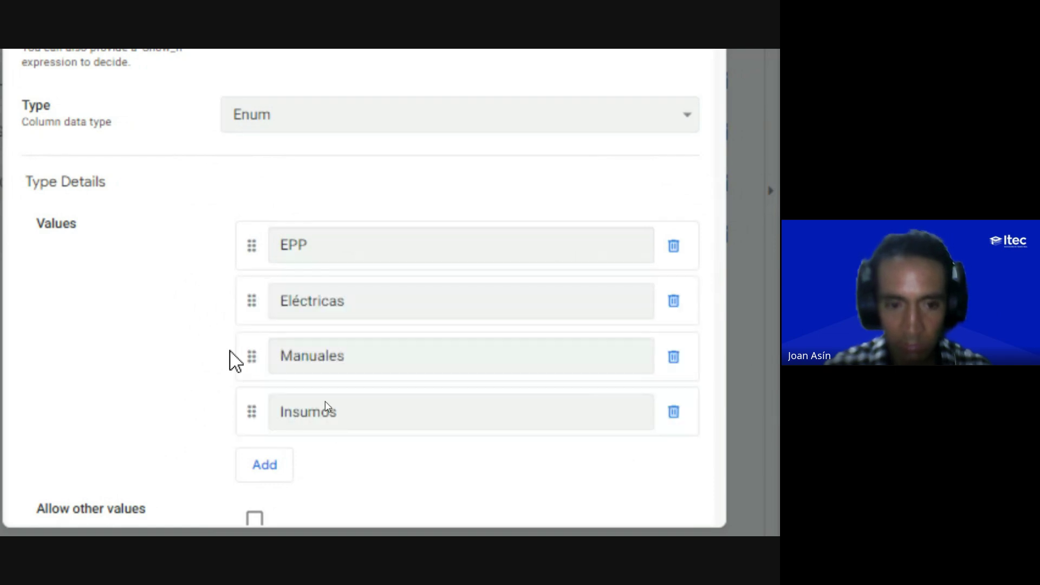
left_click_drag(251, 356, 251, 306)
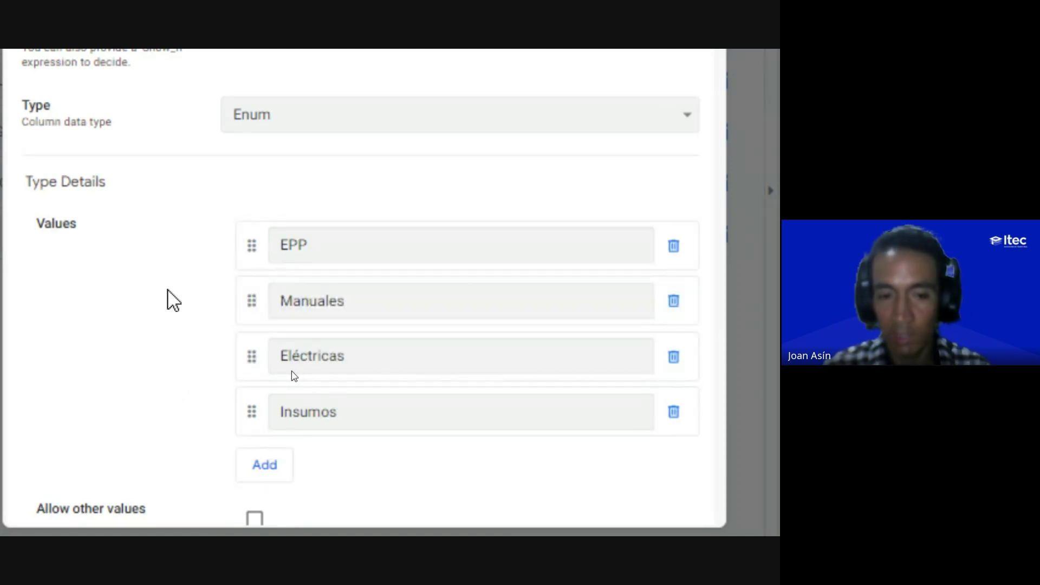
left_click(336, 401)
left_click(342, 364)
left_click(343, 295)
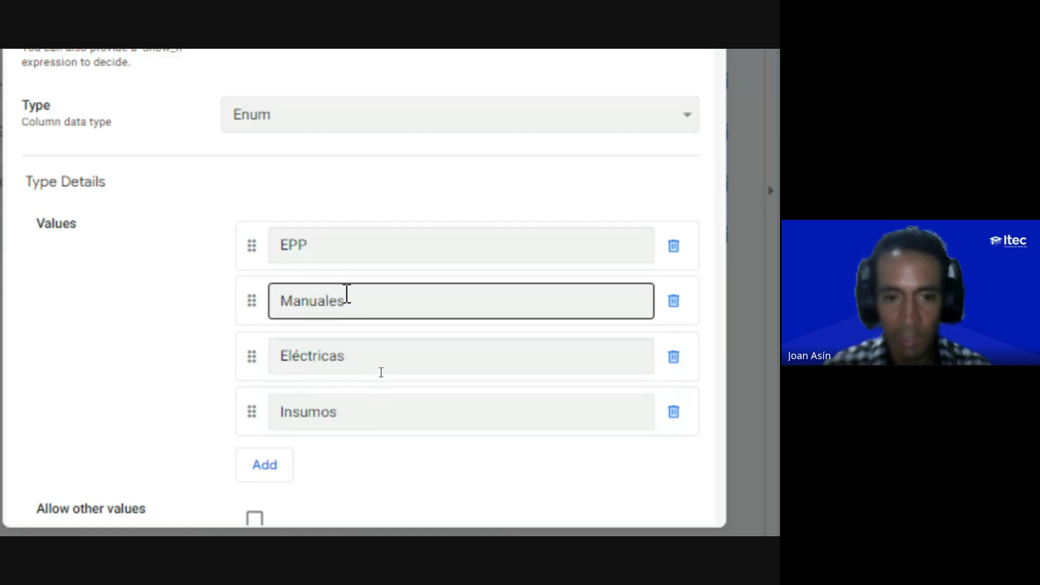
left_click(346, 250)
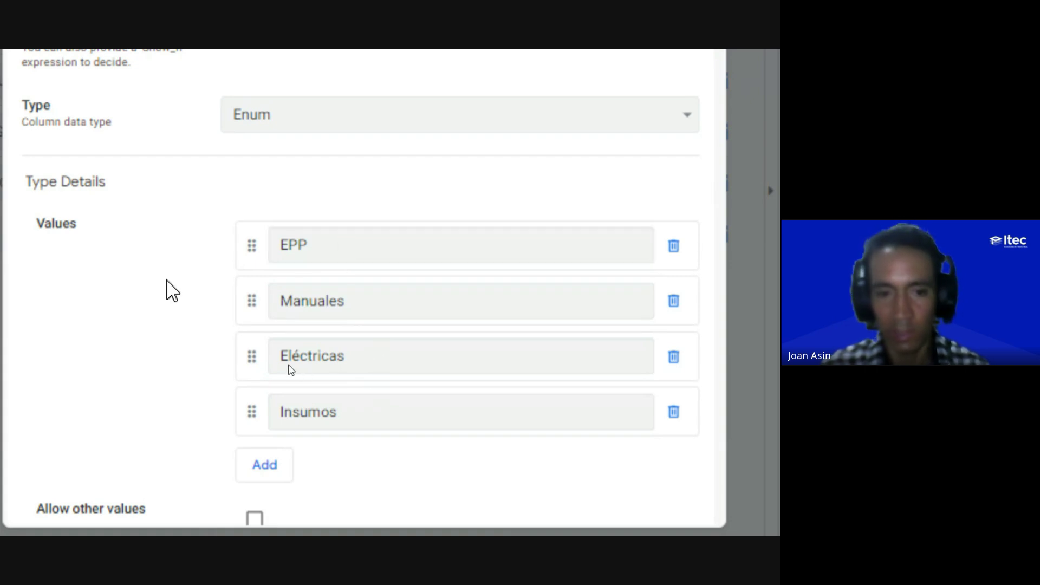
scroll(123, 273, "down", 5)
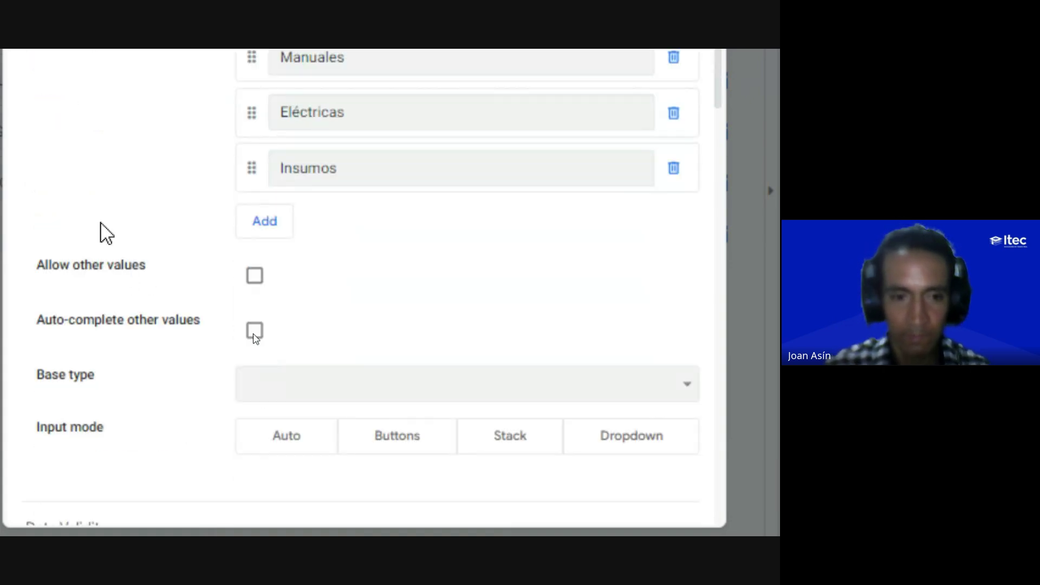
key("ctrl")
key("ctrl")
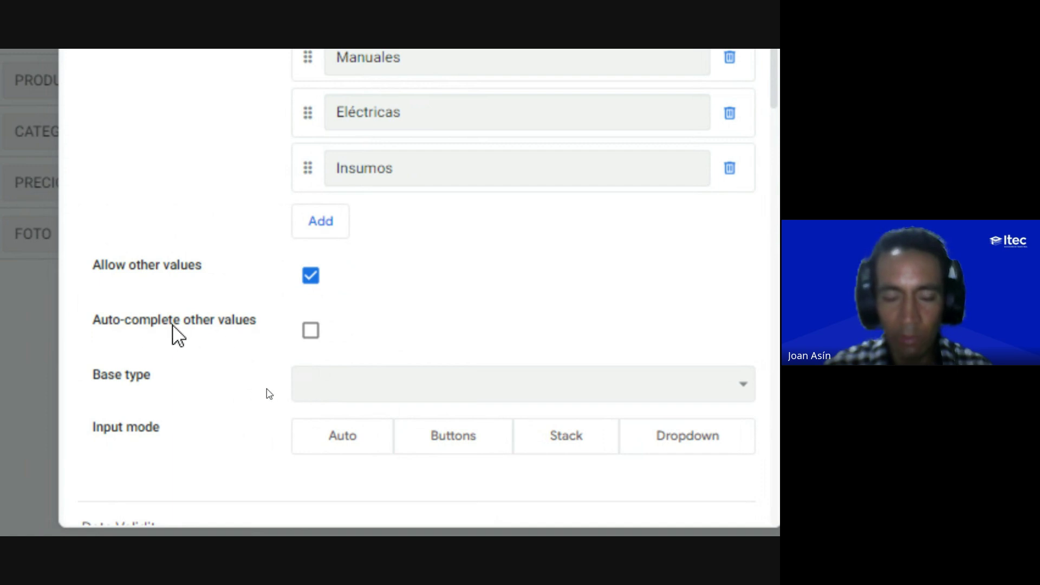
Step: Turn on auto-complete for other CATEGORÍA values
left_click(312, 333)
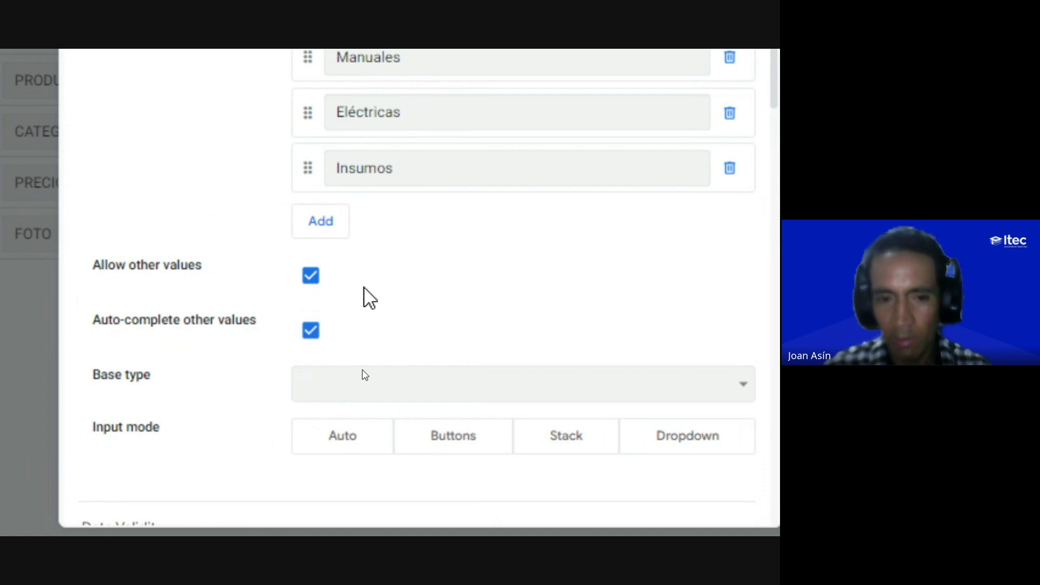
scroll(373, 289, "down", 2)
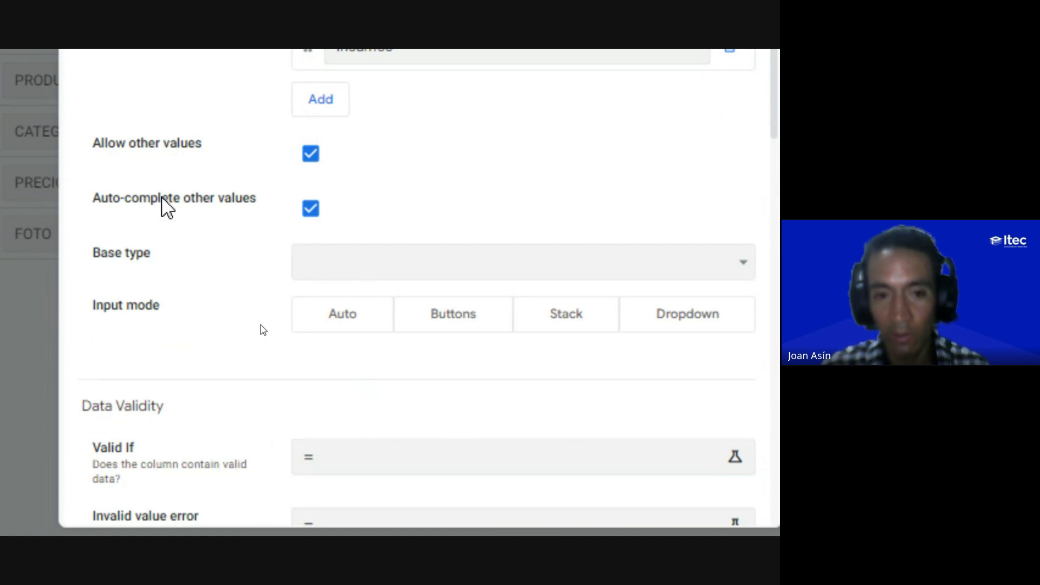
scroll(169, 135, "up", 2)
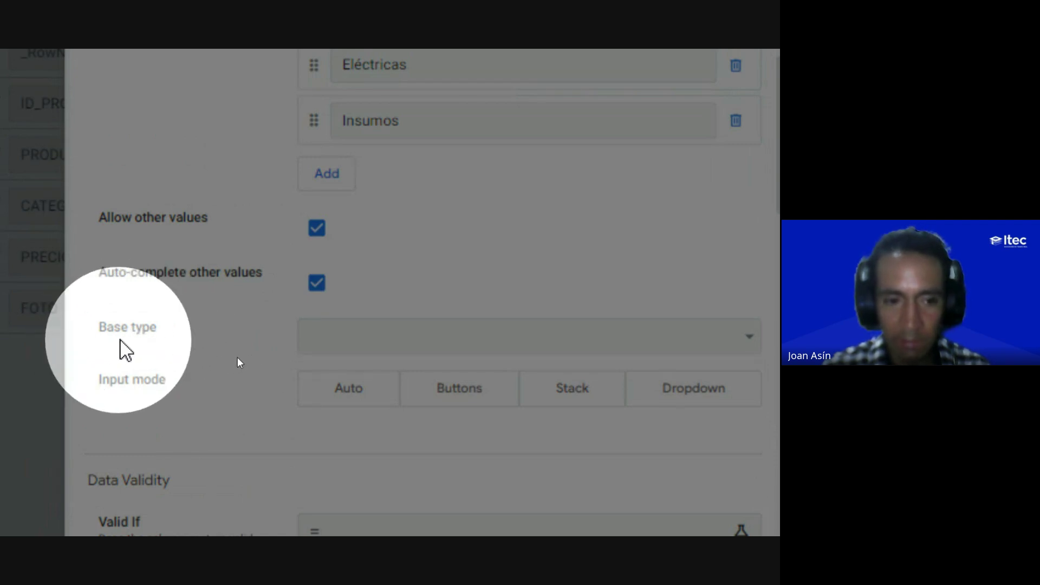
scroll(390, 249, "up", 6)
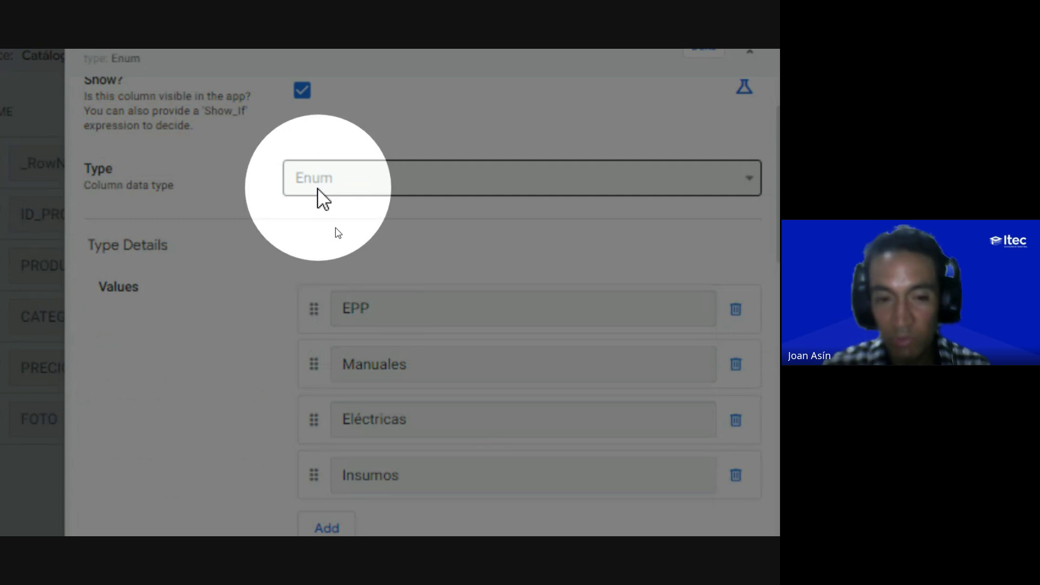
scroll(270, 265, "down", 2)
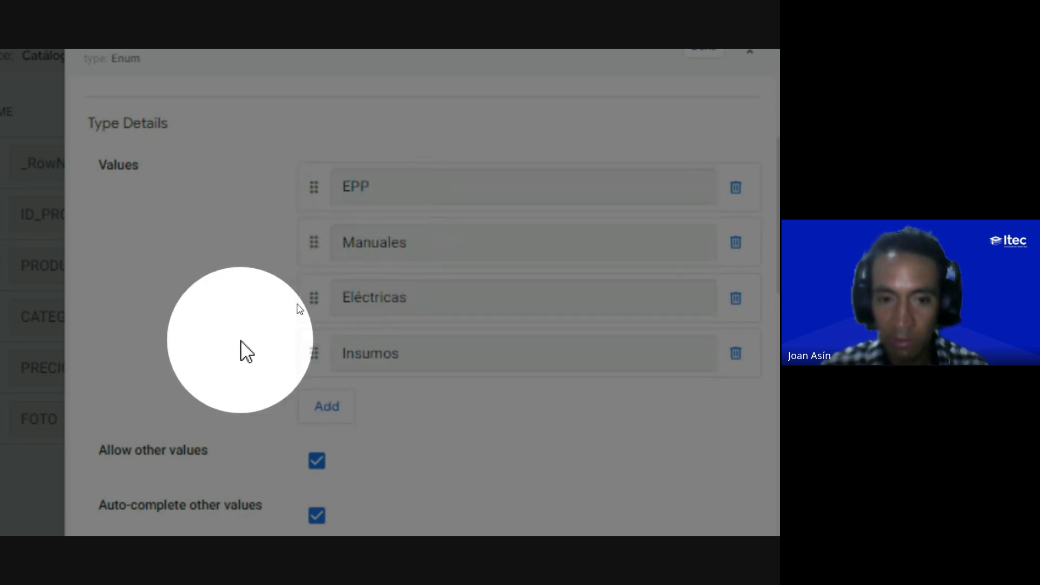
scroll(247, 352, "down", 2)
scroll(246, 352, "down", 3)
scroll(232, 121, "up", 1)
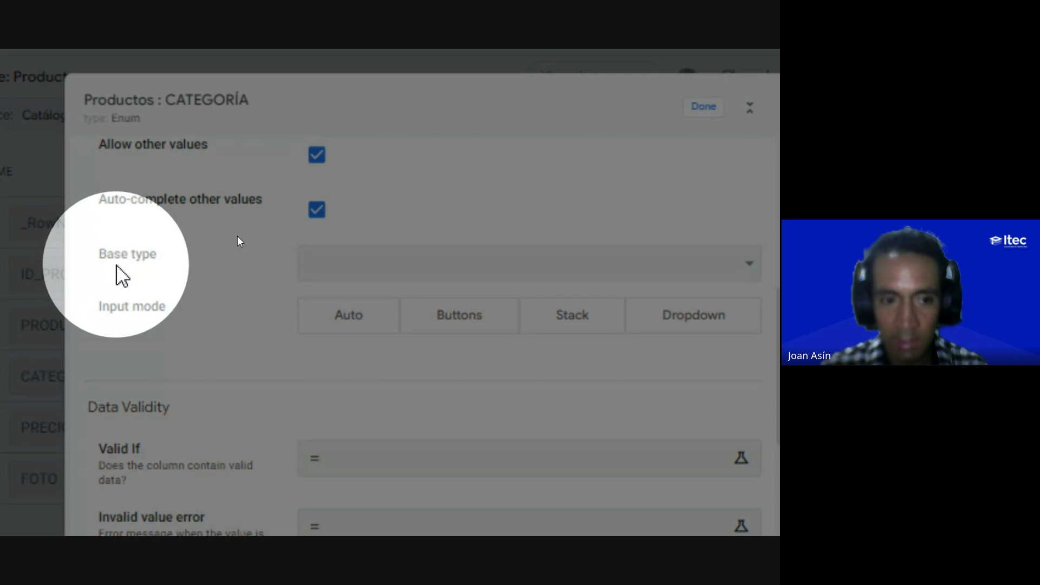
Step: Set the CATEGORÍA base type to Text and its input mode to Dropdown
left_click(355, 273)
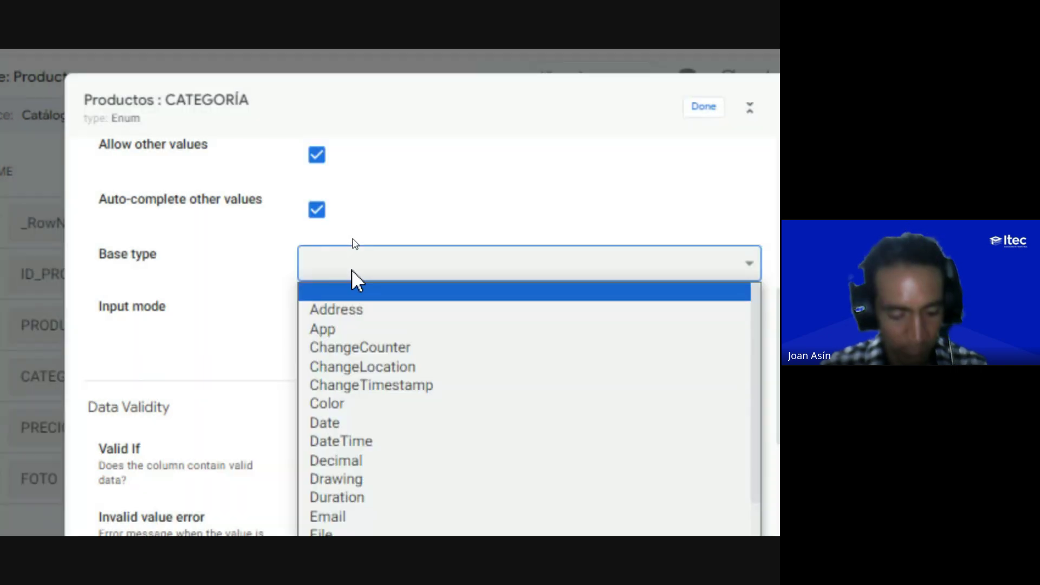
key("t")
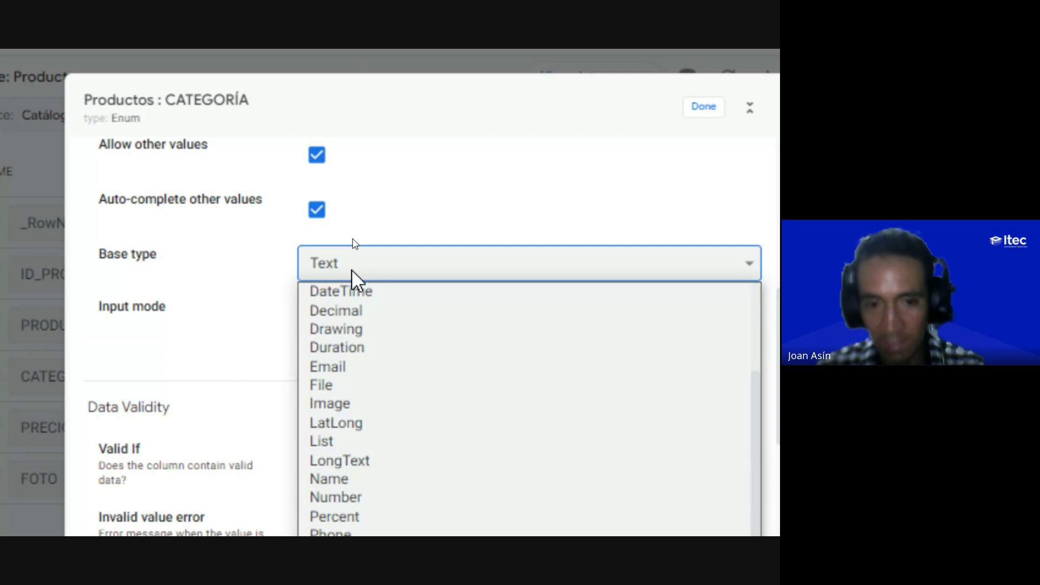
key("Return")
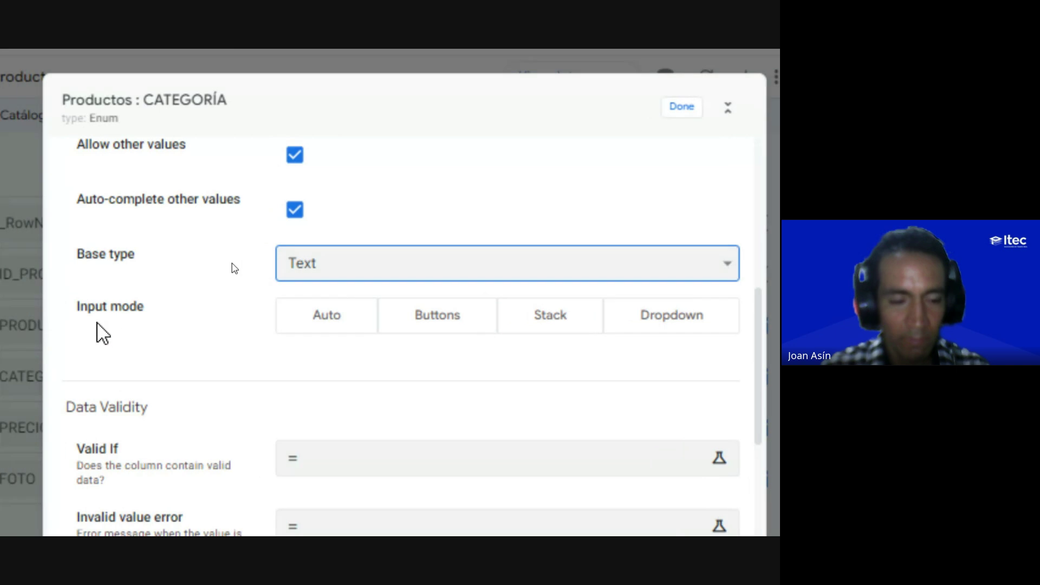
key("ctrl")
key("ctrl")
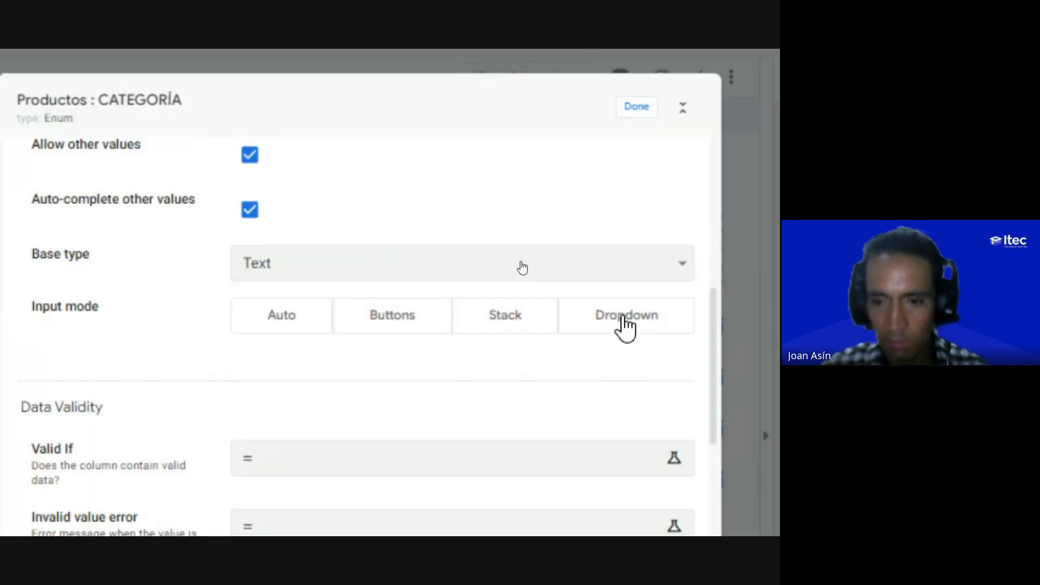
left_click(623, 320)
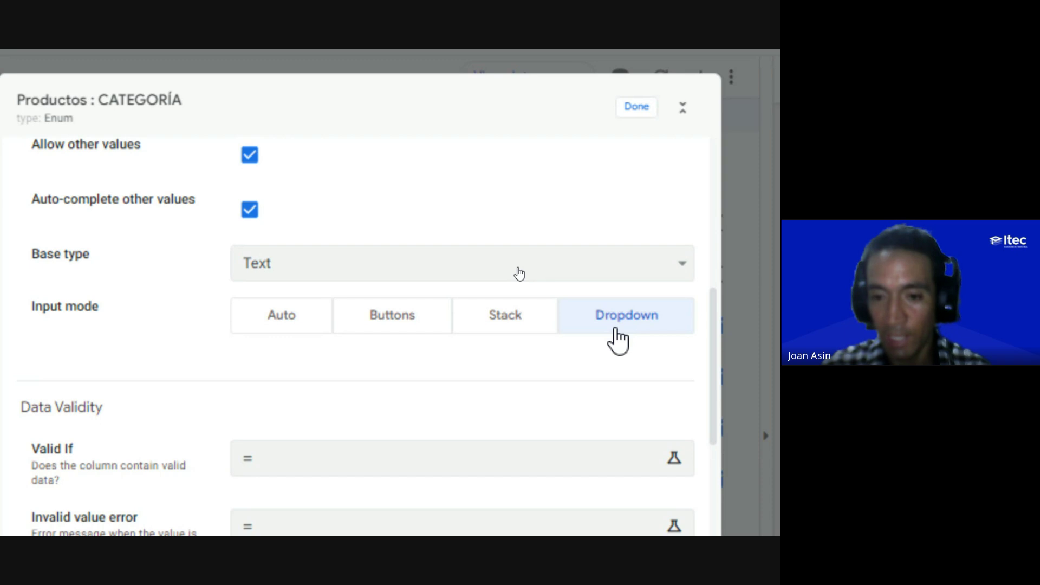
left_click(621, 325)
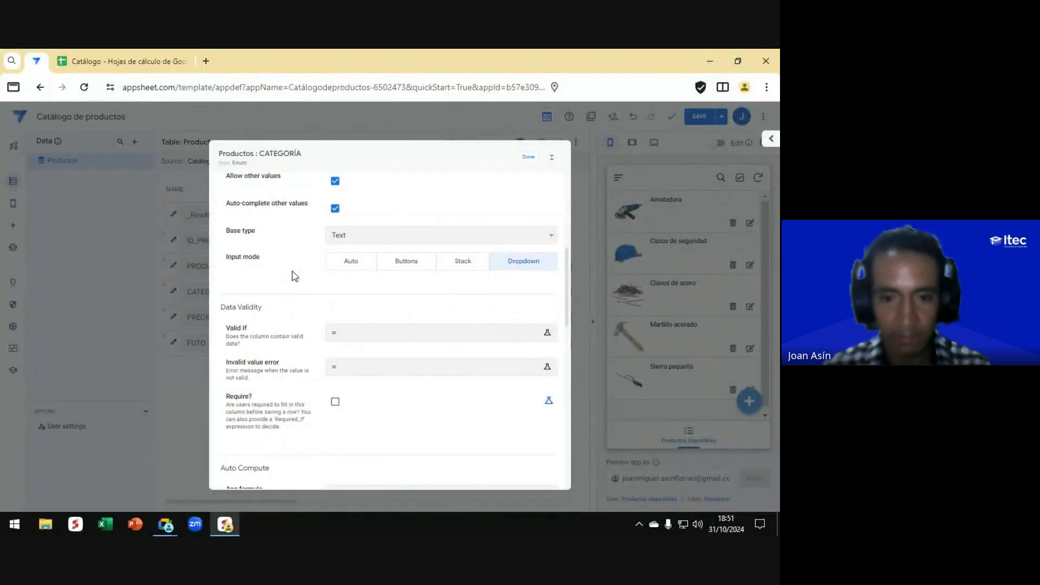
key("alt+Tab")
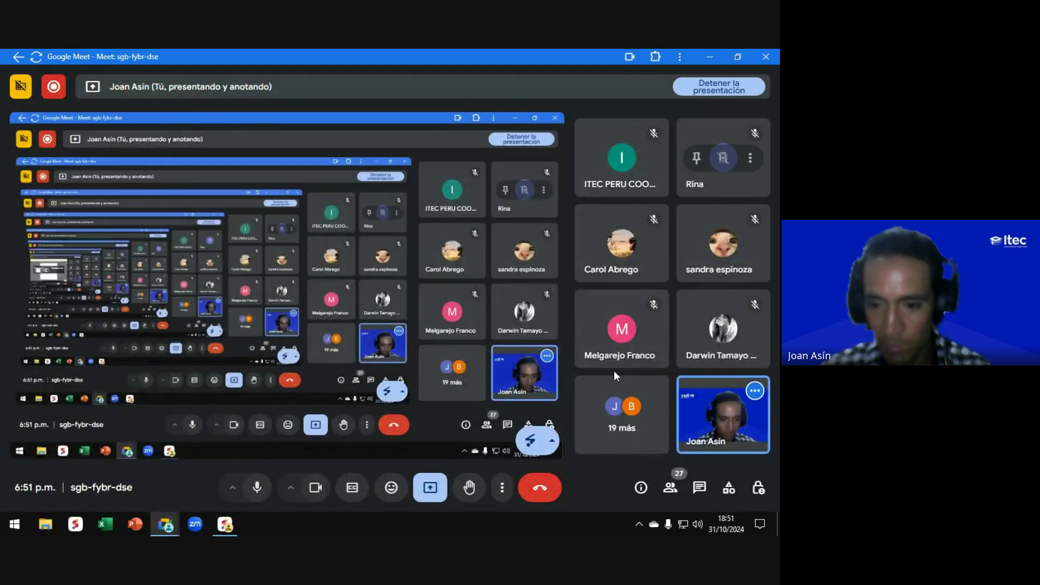
Step: Read the Google Meet call chat, close it, and switch back to the AppSheet CATEGORÍA column
left_click(698, 489)
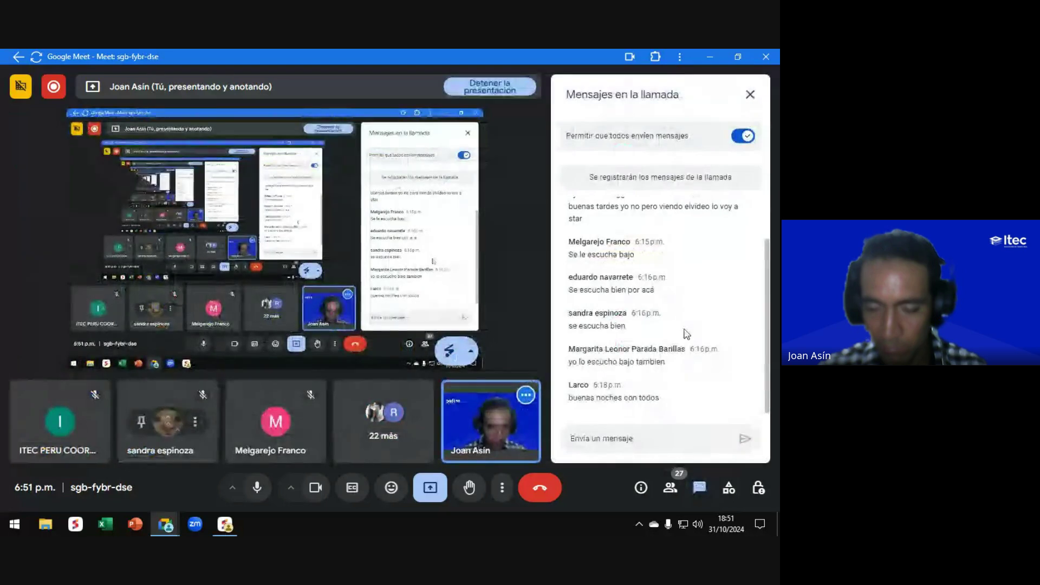
scroll(666, 275, "down", 3)
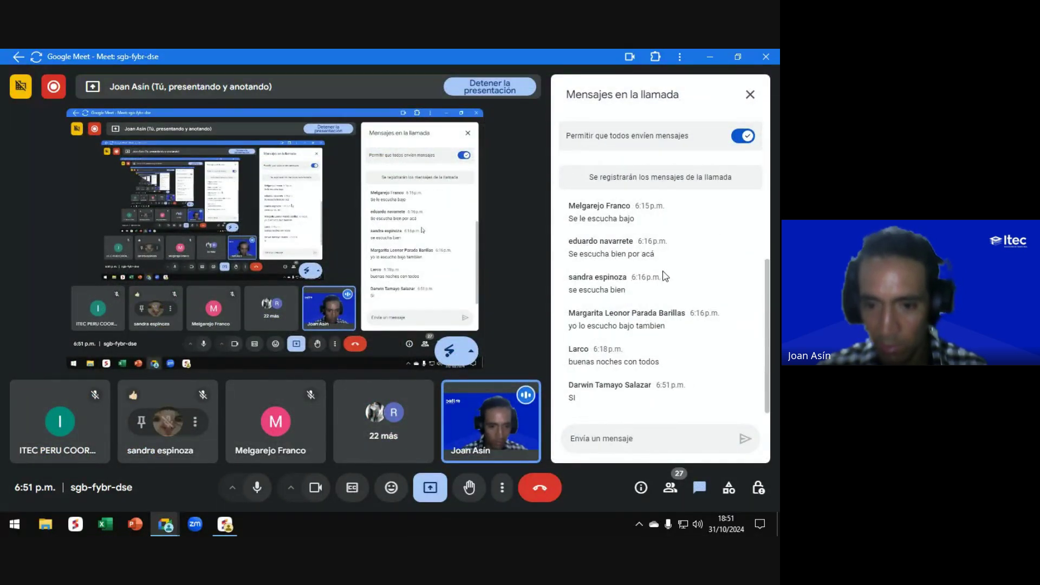
scroll(665, 277, "up", 3)
scroll(662, 278, "down", 3)
left_click(750, 95)
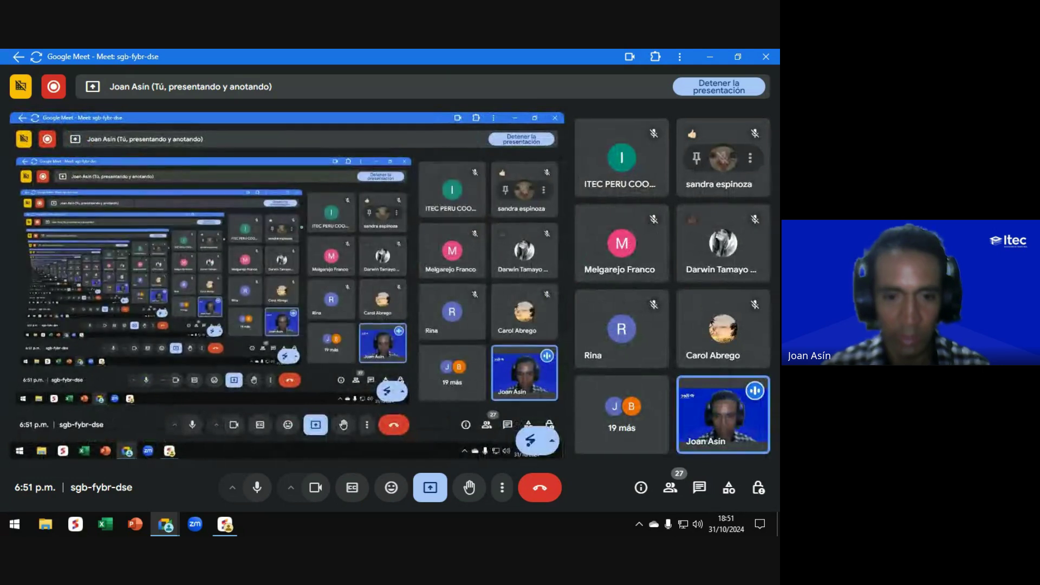
key("alt+Tab")
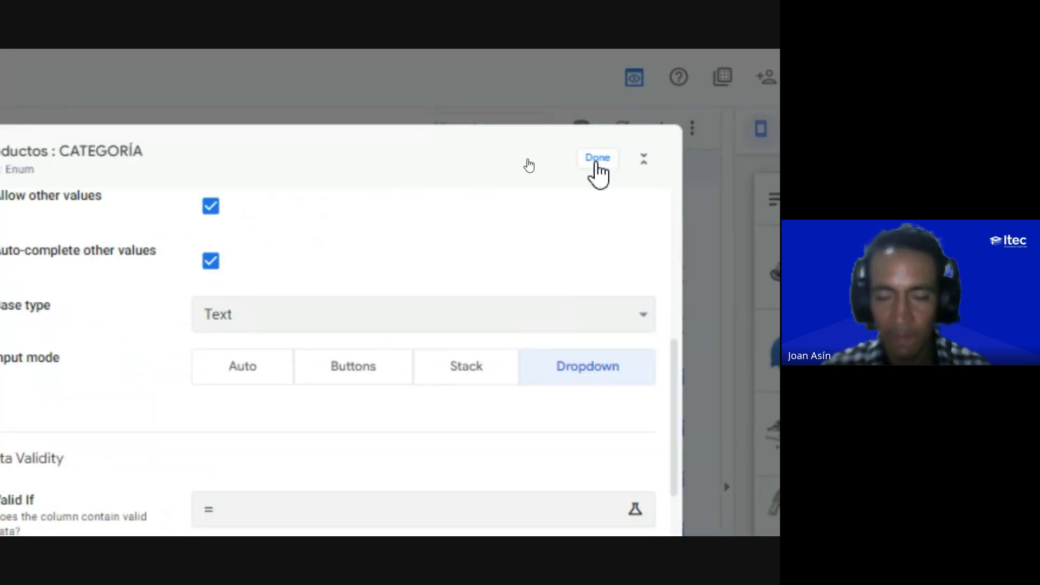
Step: Finish the CATEGORÍA column edit and open the Productos disponibles view settings under Views
left_click(603, 157)
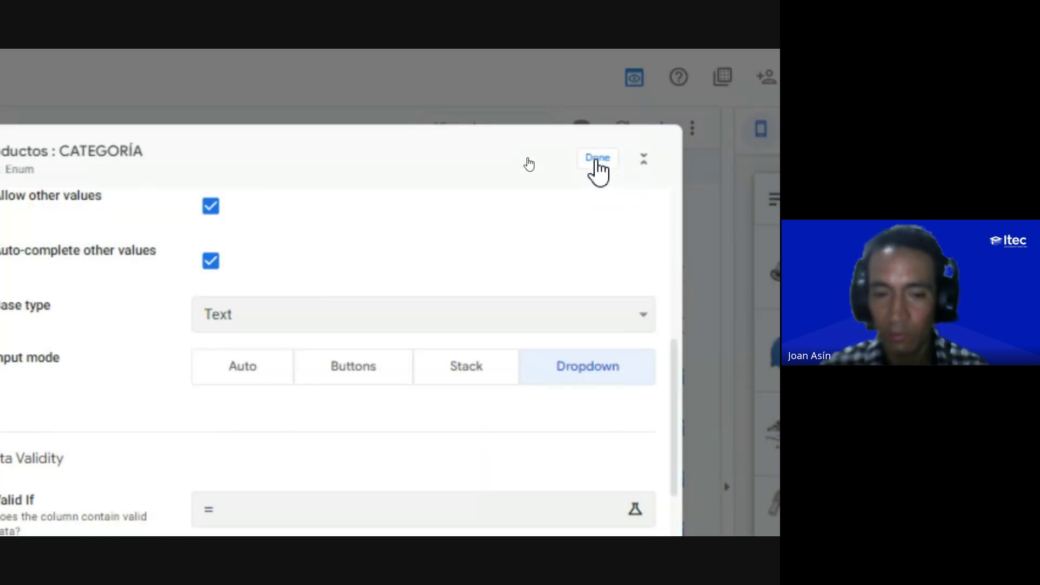
left_click(598, 158)
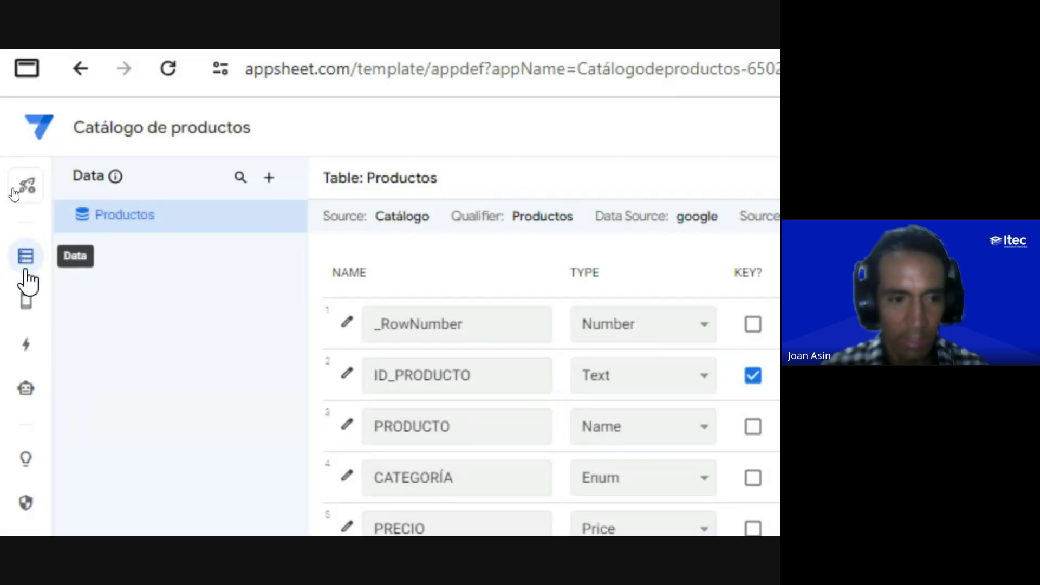
mouse_move(24, 307)
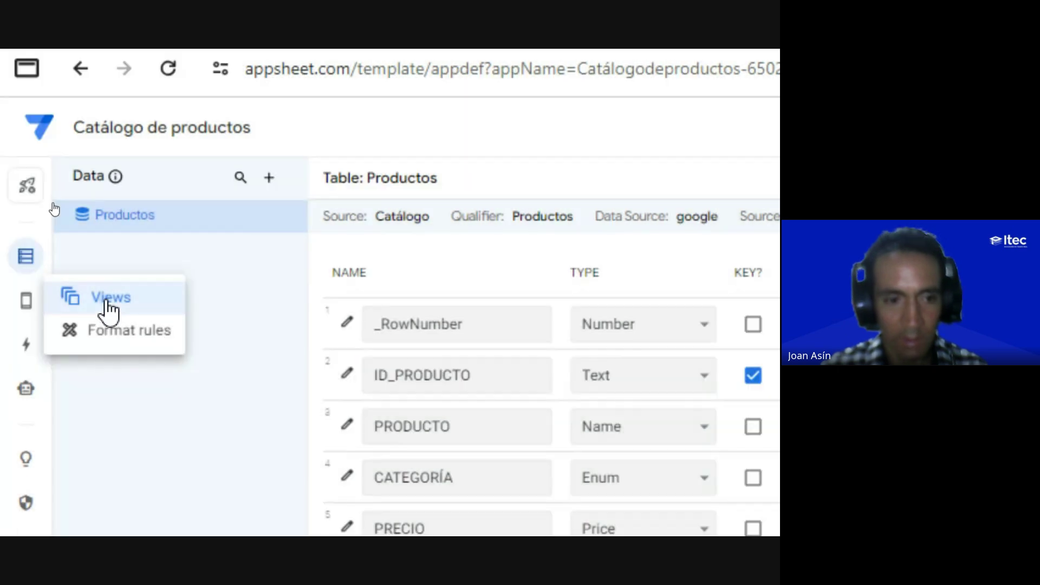
left_click(108, 304)
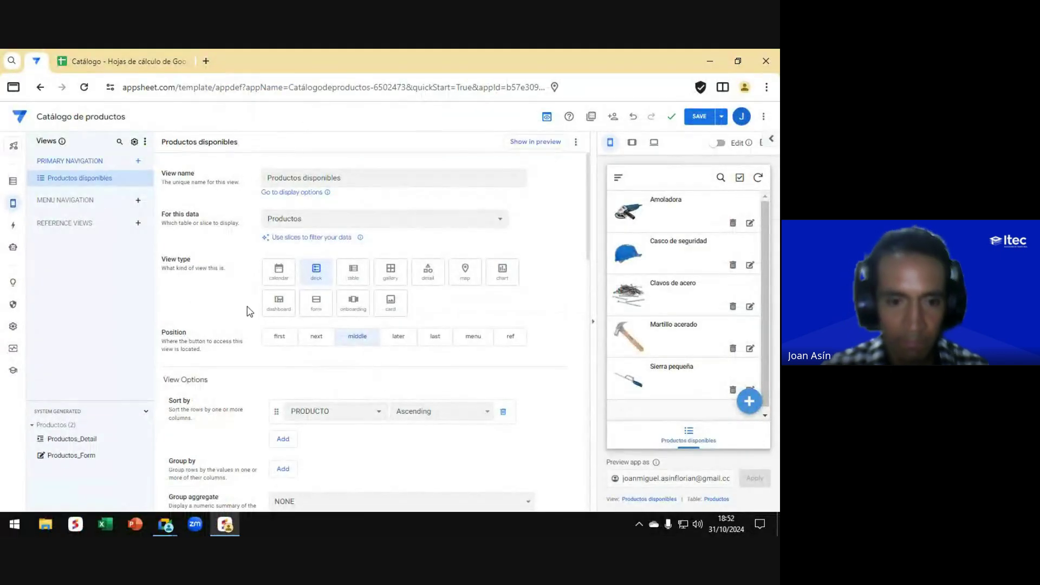
scroll(160, 268, "down", 3)
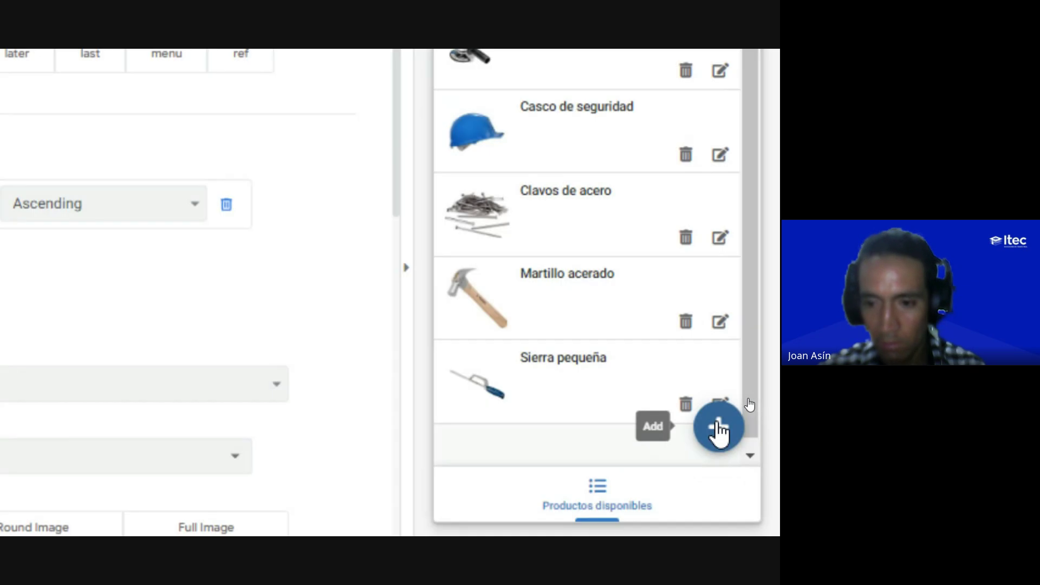
Step: Start a new product in the preview and confirm CATEGORÍA lists EPP, Manuales, Eléctricas, Insumos
left_click(719, 427)
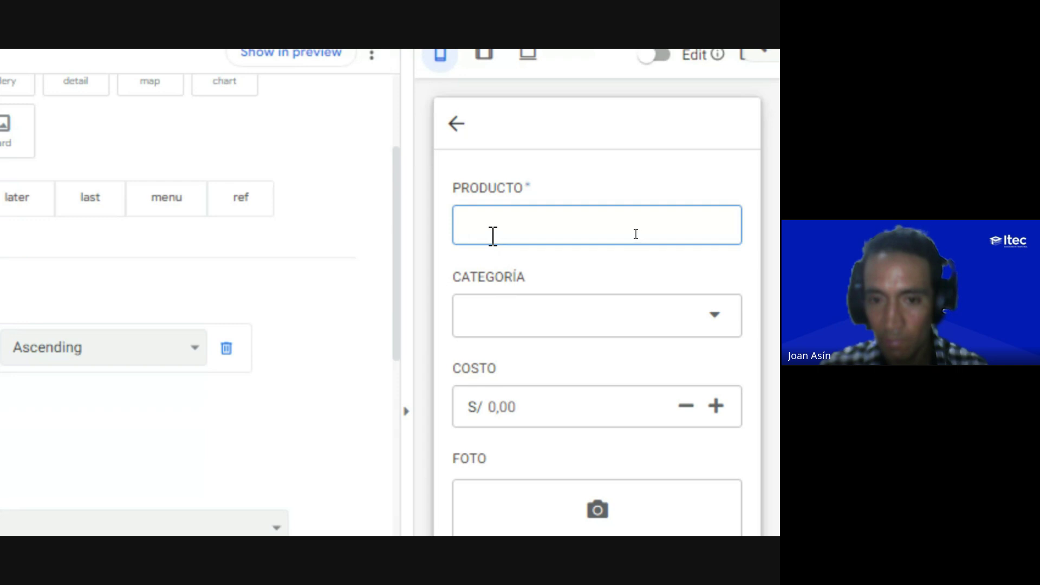
left_click(494, 324)
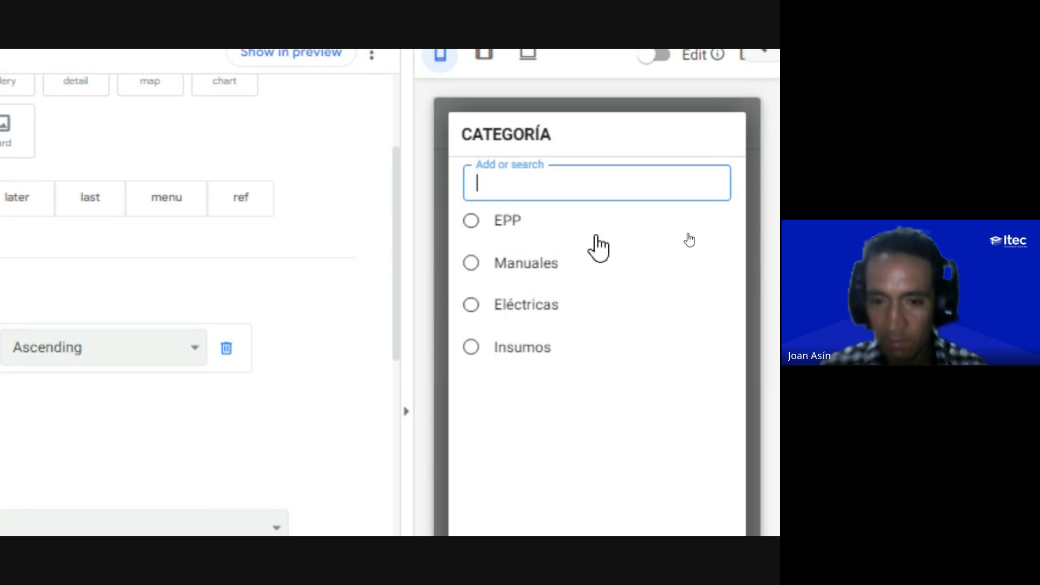
scroll(595, 254, "down", 3)
left_click(691, 442)
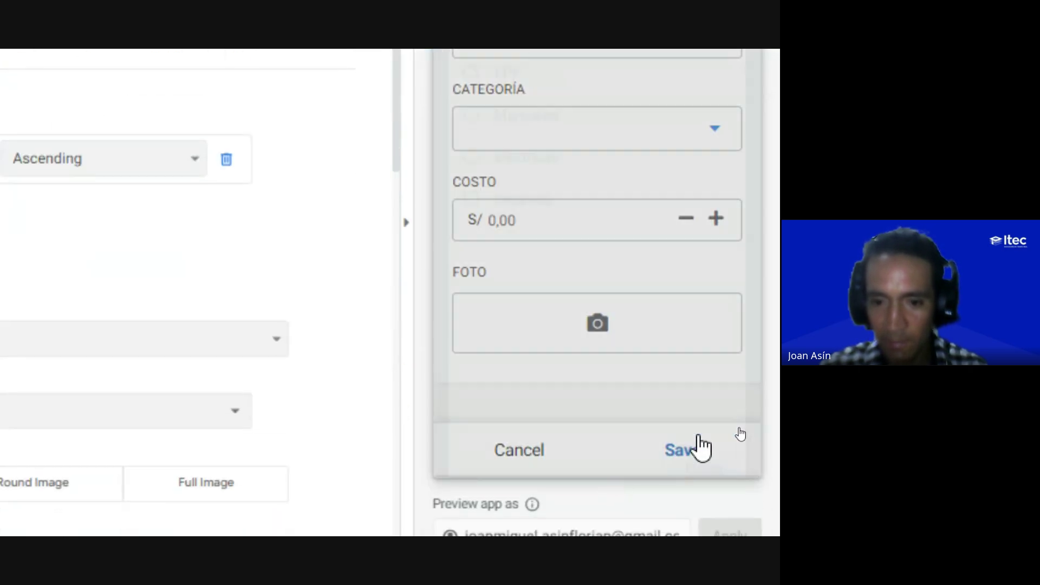
left_click(528, 467)
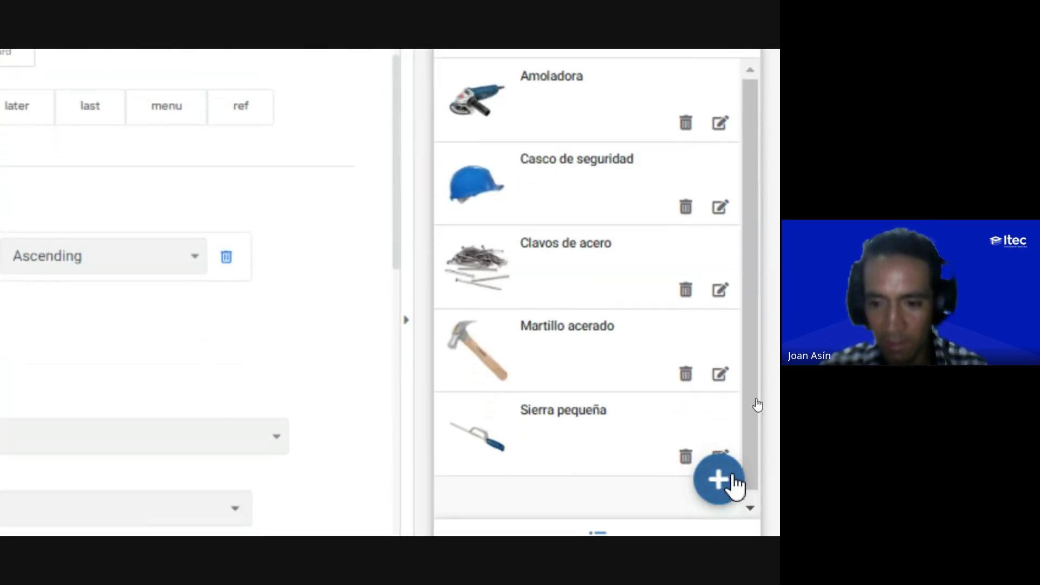
left_click(720, 490)
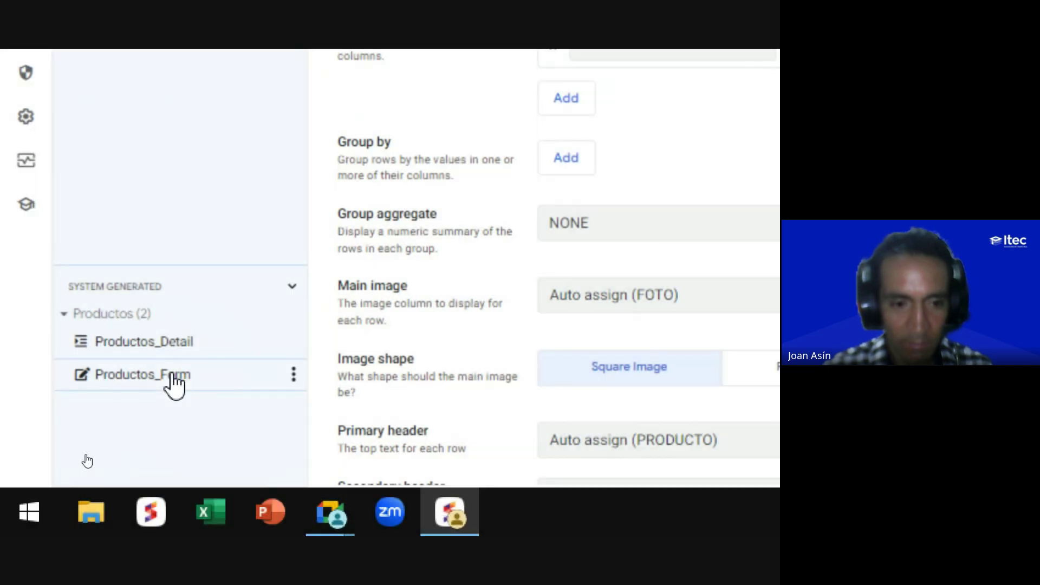
Step: Open the system-generated Productos_Form view to see its Form style and Column order
left_click(173, 375)
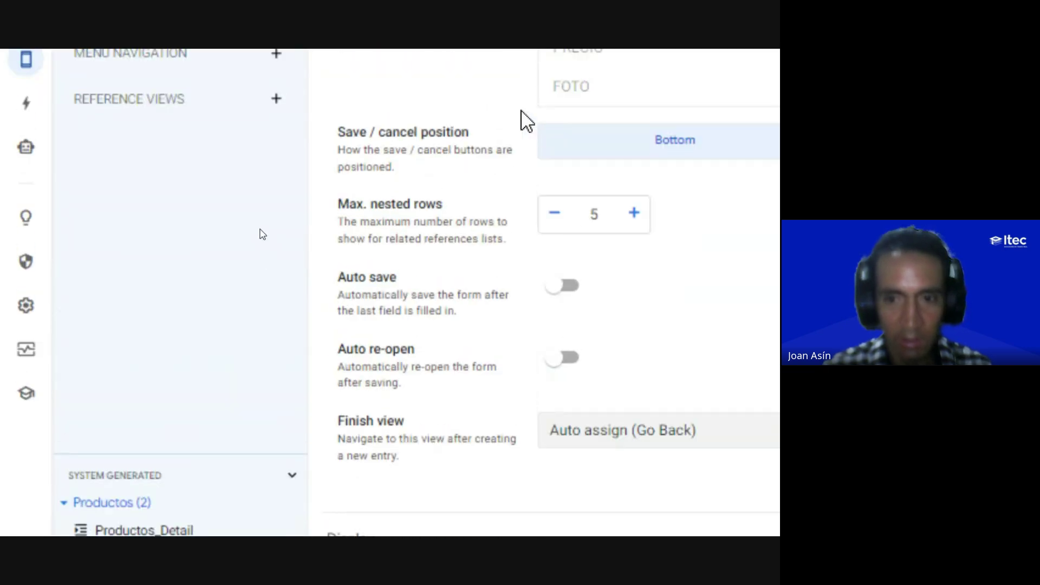
scroll(433, 406, "up", 2)
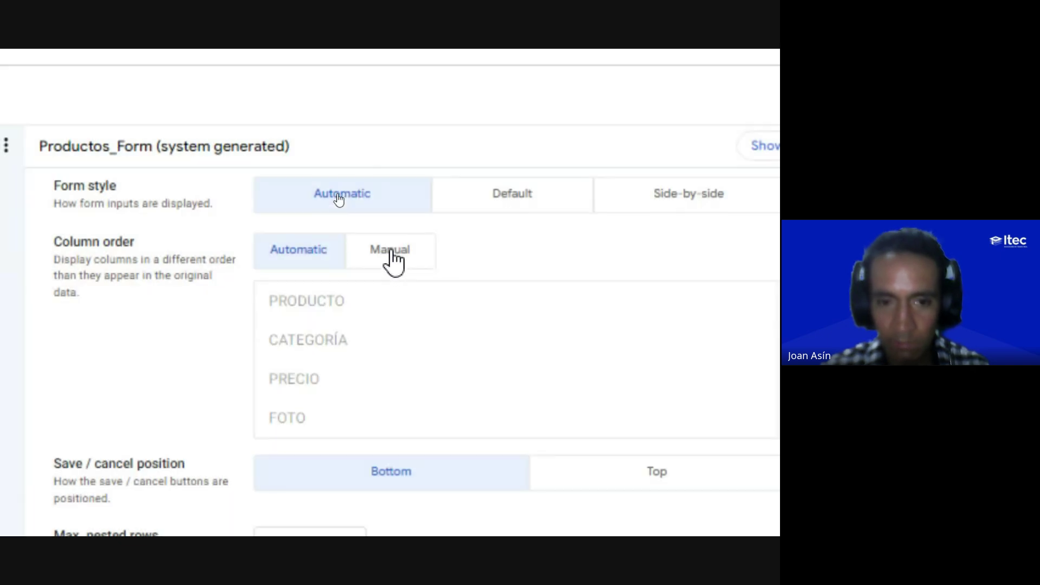
Step: Switch Productos_Form to Manual column order, re-add CATEGORÍA, and place it right after PRODUCTO
left_click(390, 255)
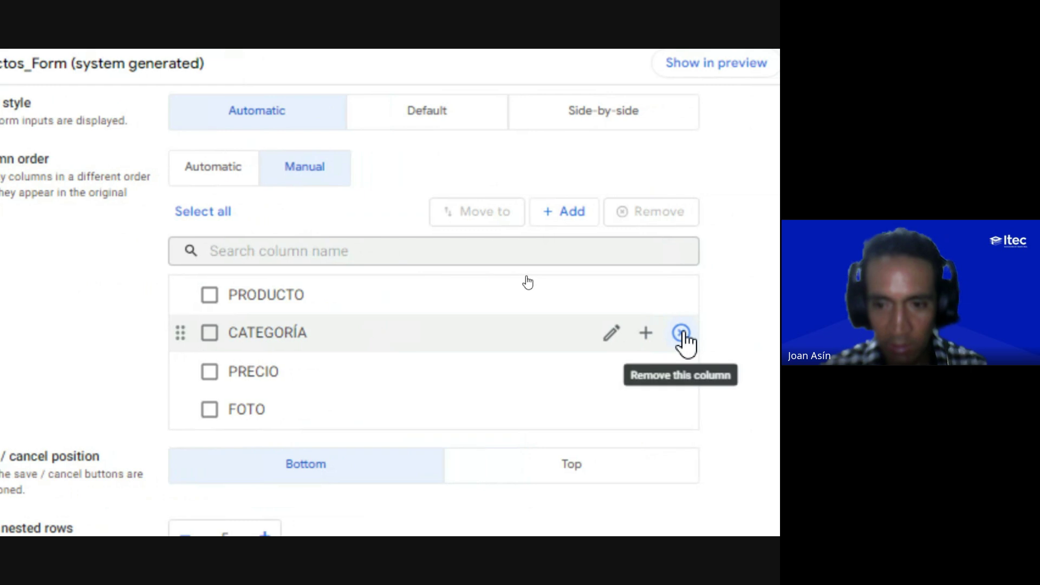
left_click(681, 332)
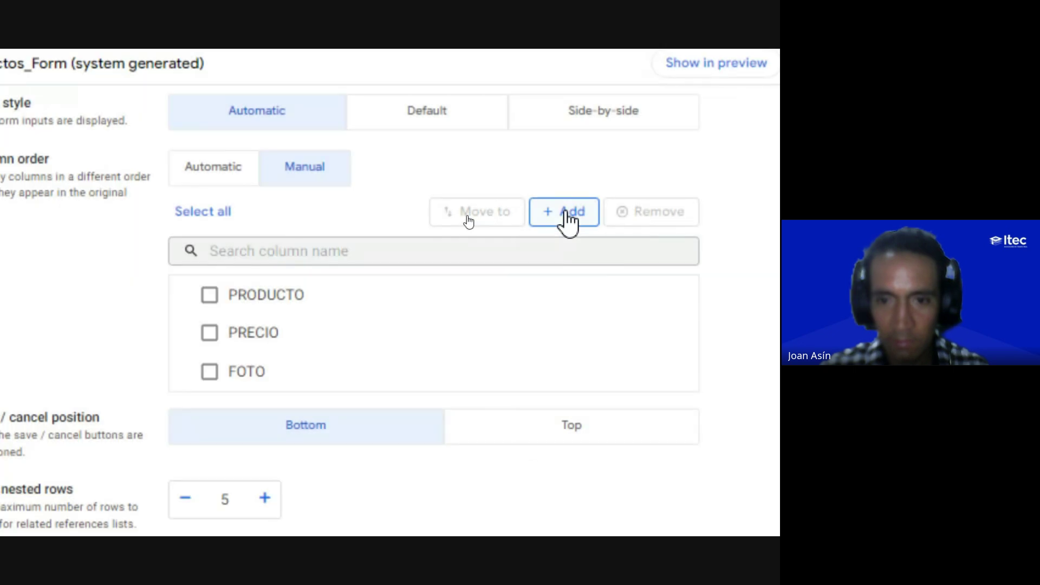
left_click(565, 212)
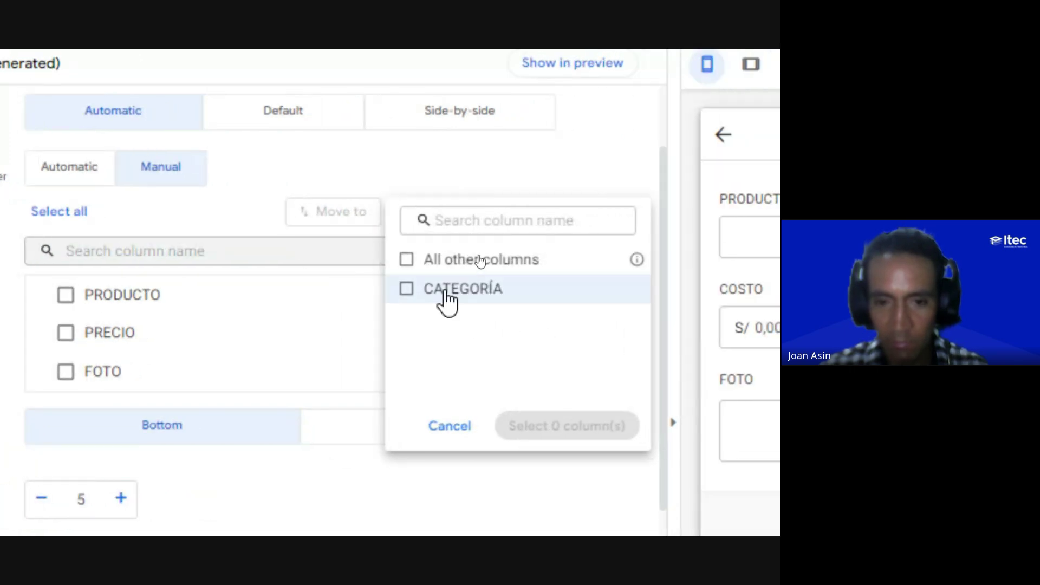
left_click(446, 291)
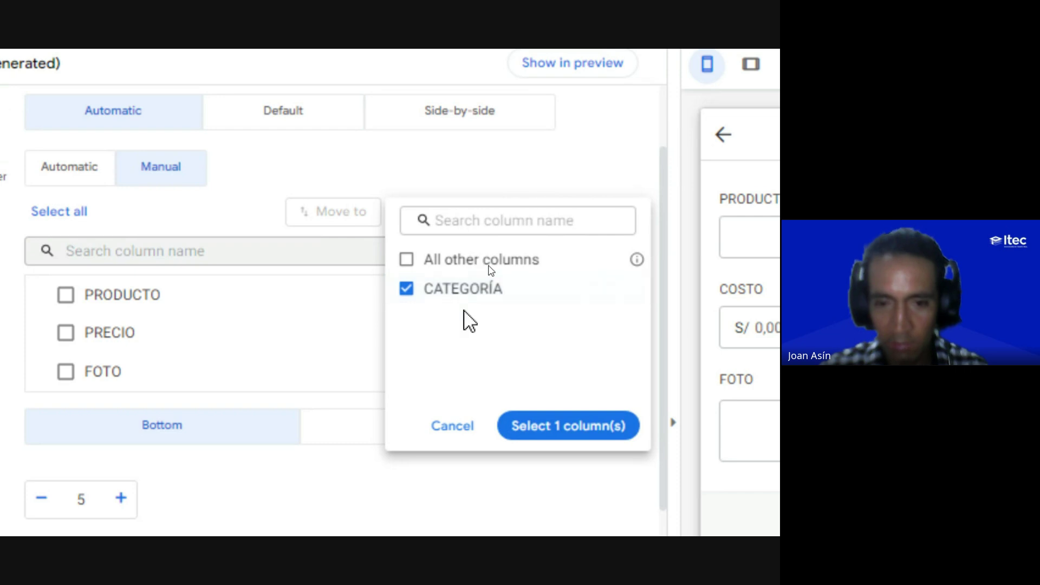
left_click(544, 433)
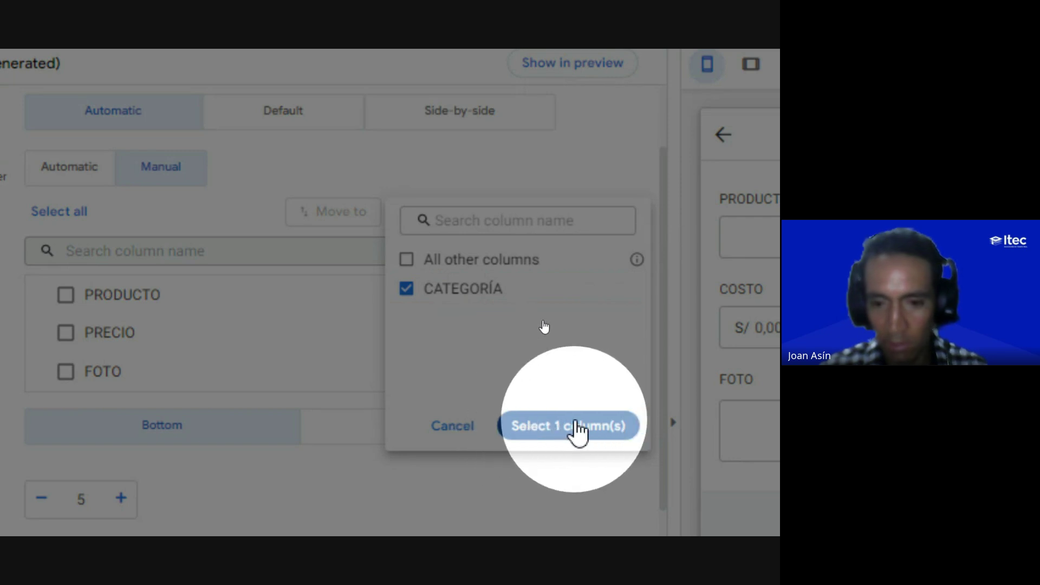
left_click(572, 428)
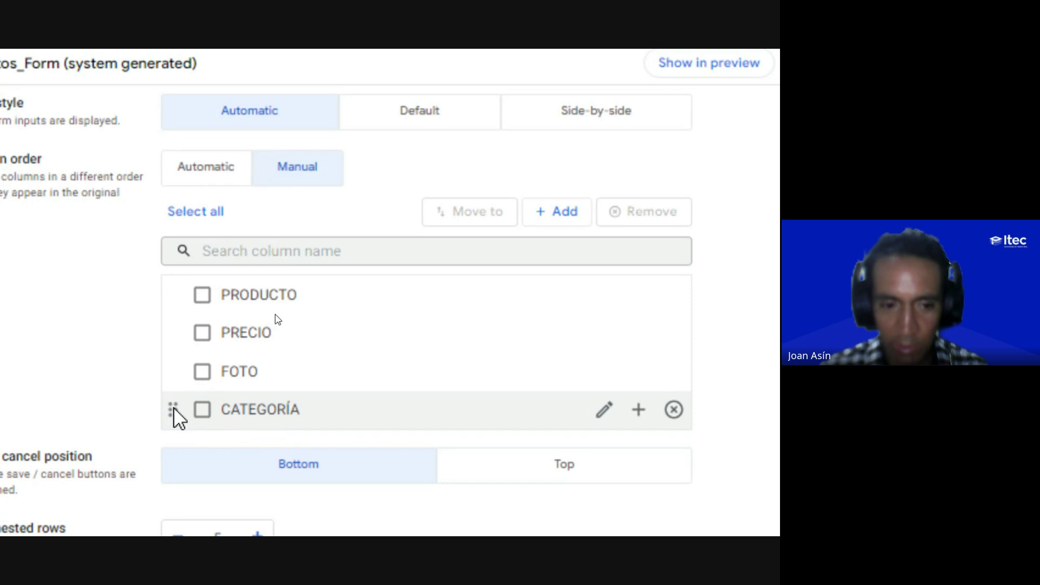
left_click_drag(174, 408, 180, 332)
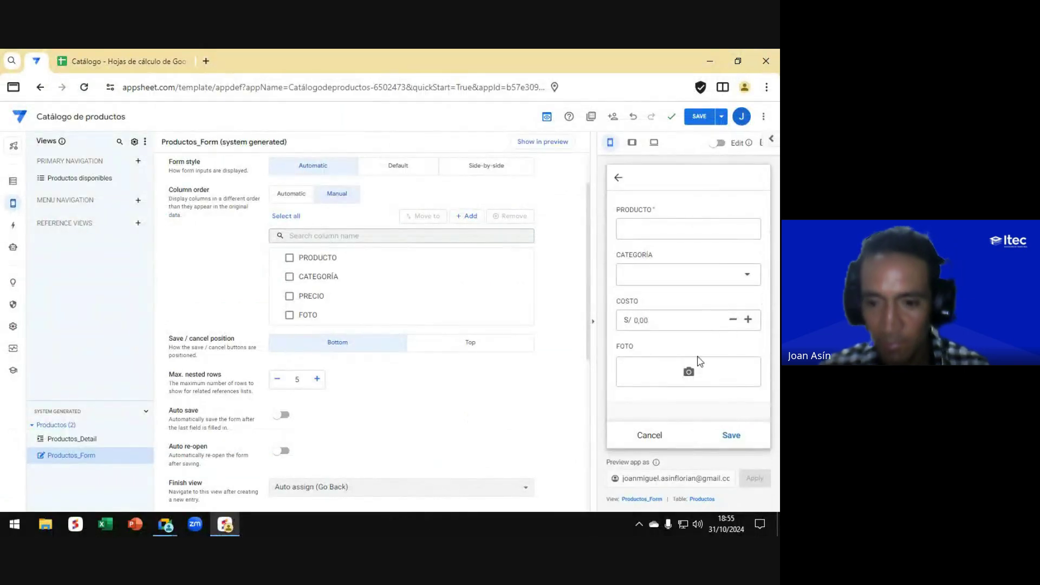
Step: Cancel the preview's new-product form, save the app, and switch to the Google Meet call
left_click(645, 437)
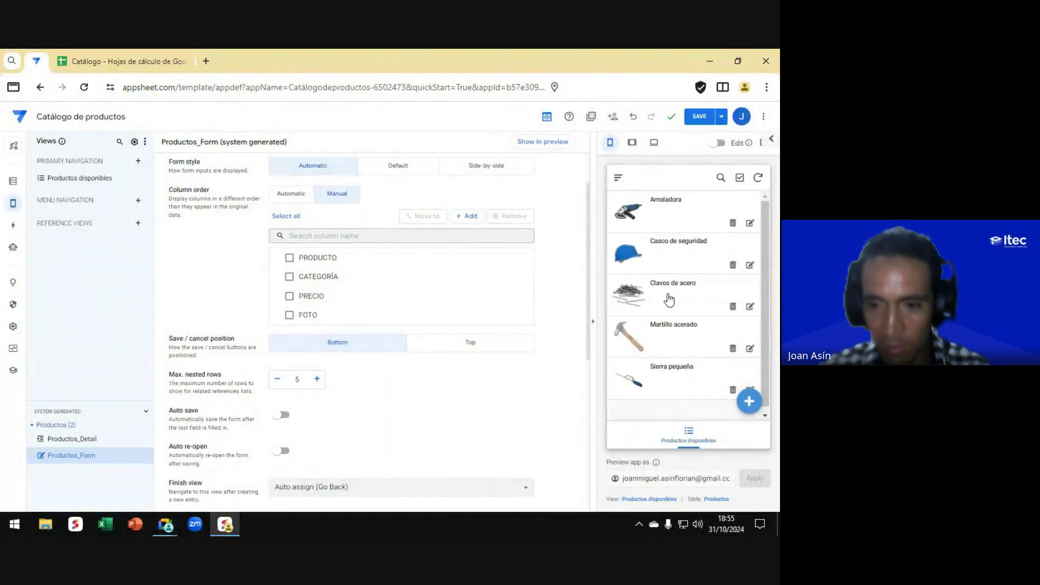
left_click(698, 117)
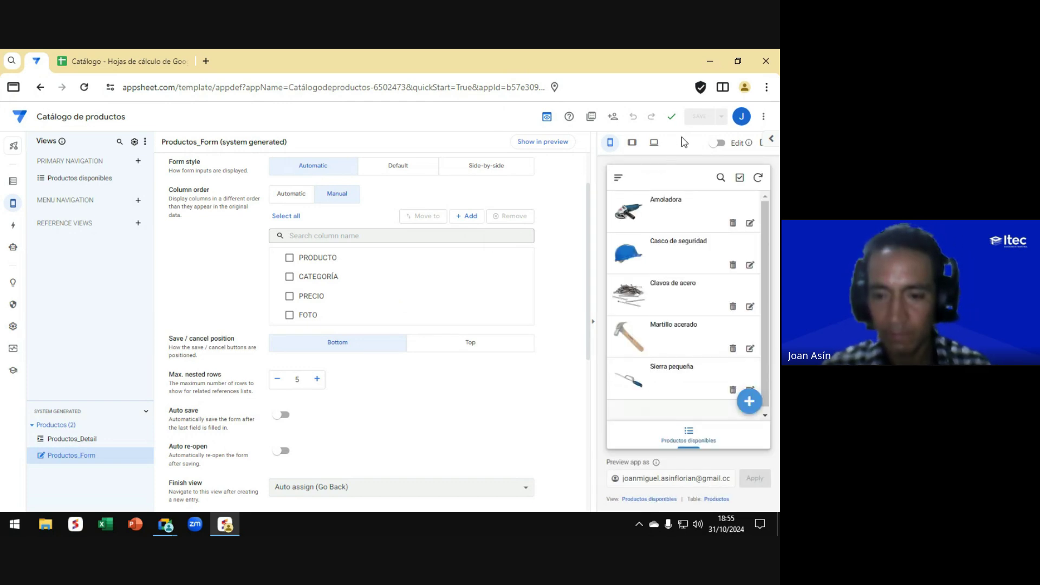
key("alt+Tab")
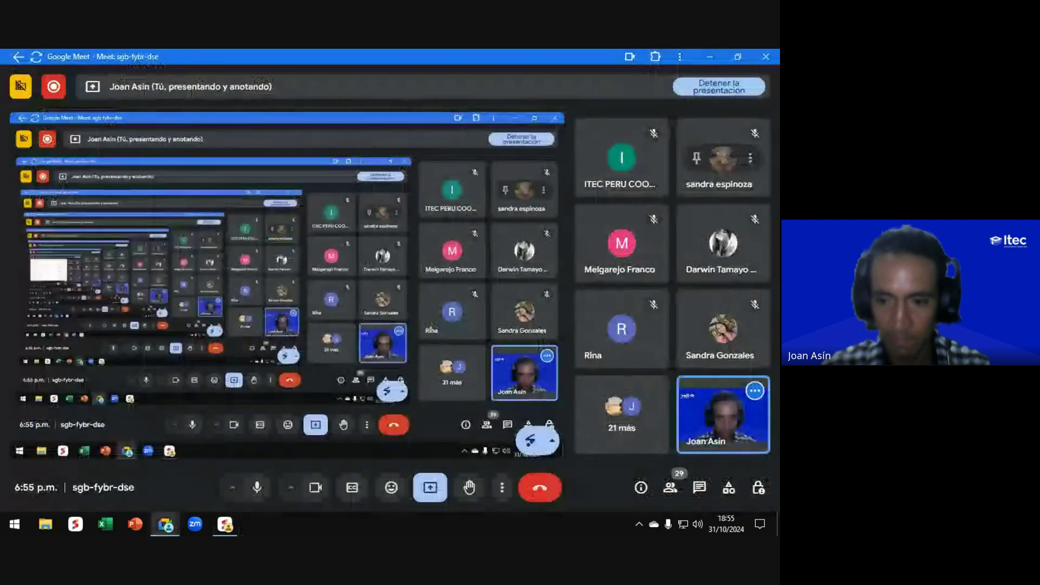
Step: Switch from Google Meet back to the AppSheet editor
key("alt+Tab")
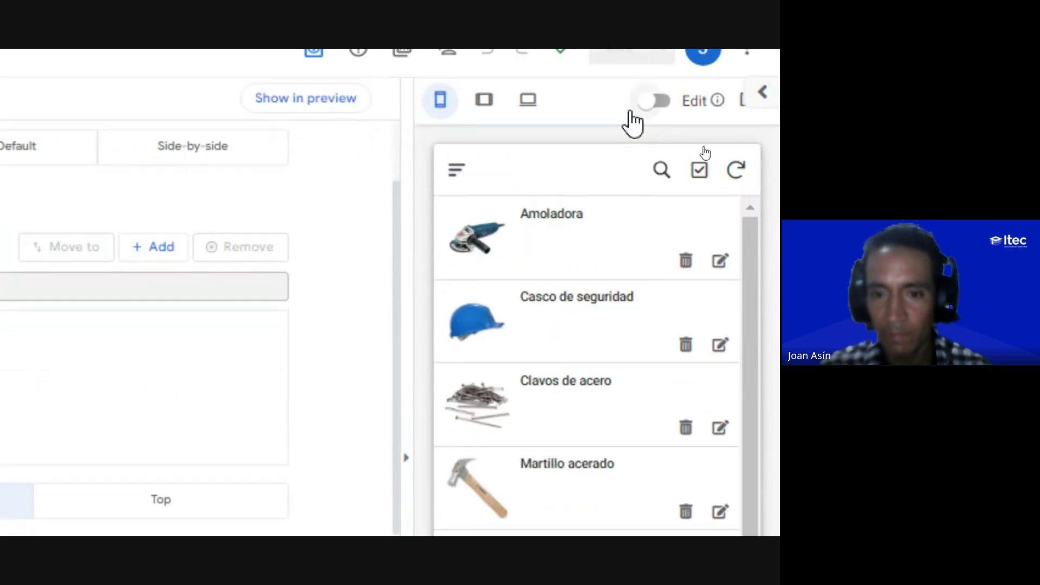
Step: Set Amoladora's CATEGORÍA to Eléctricas and save it
left_click(721, 266)
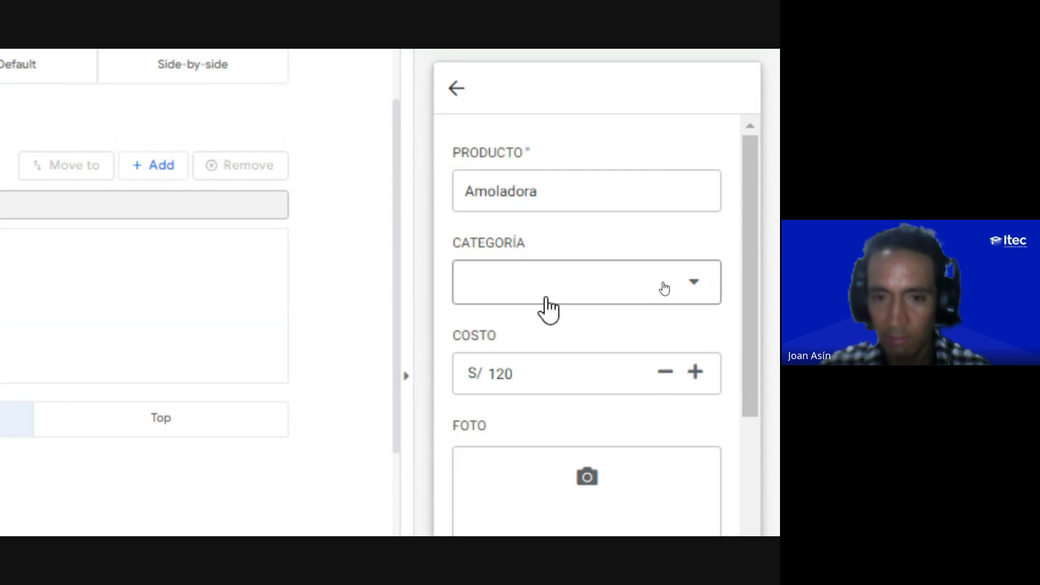
left_click(512, 298)
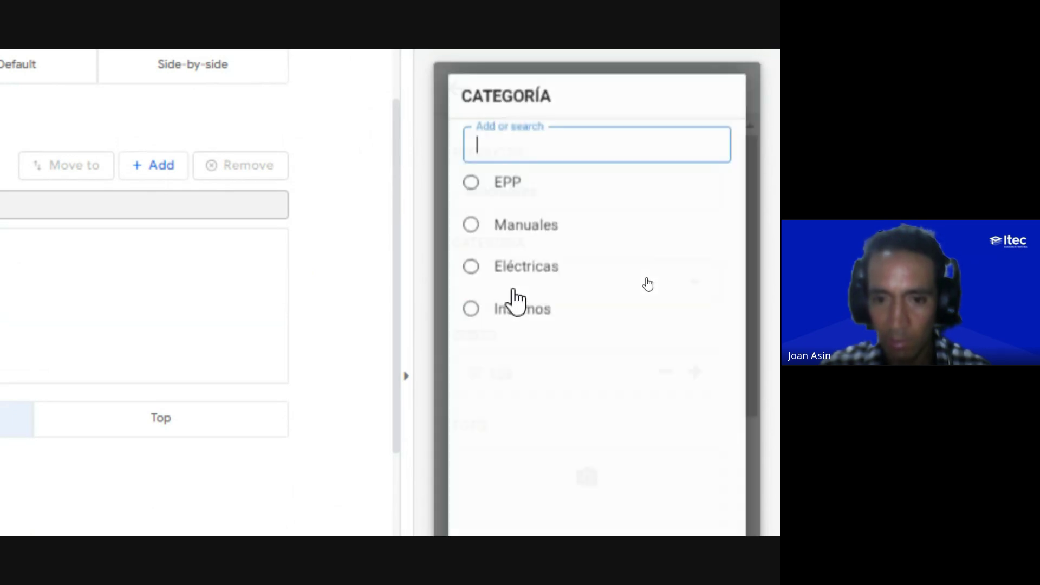
left_click(519, 280)
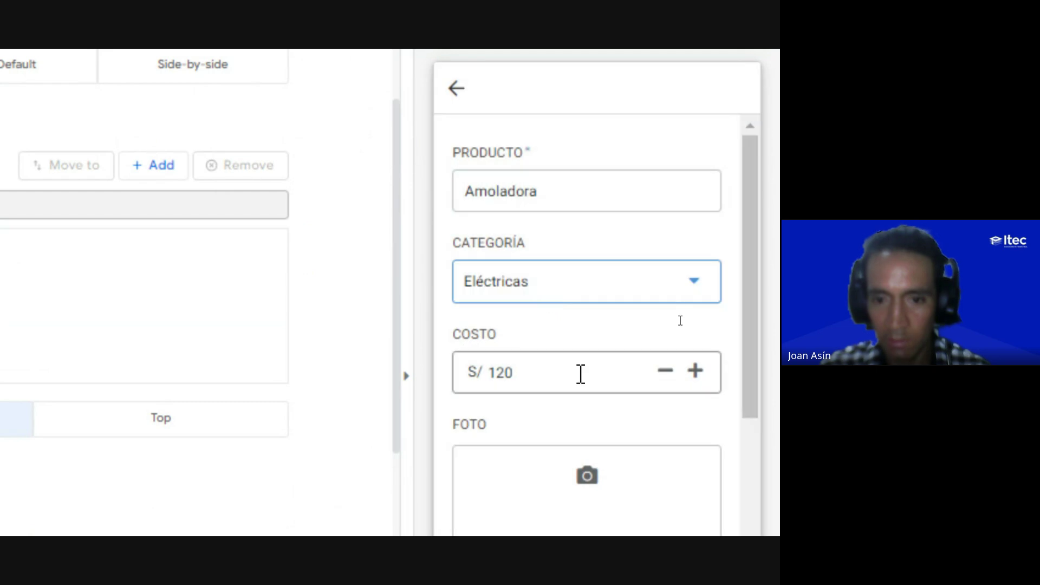
scroll(580, 392, "down", 4)
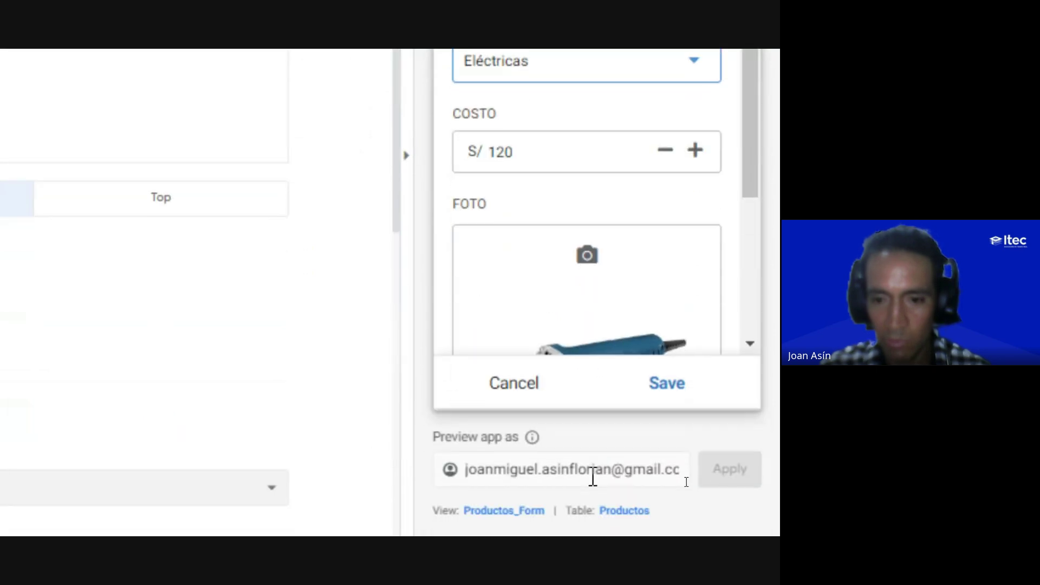
left_click(672, 390)
scroll(663, 249, "up", 5)
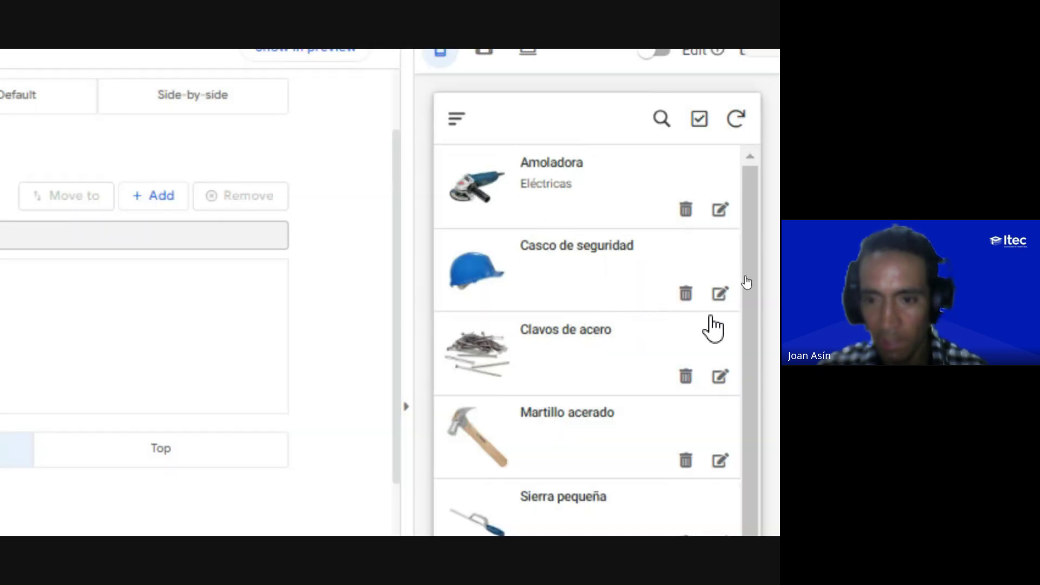
Step: Categorize Casco de seguridad as EPP and Clavos de acero as Insumos, saving each
left_click(721, 295)
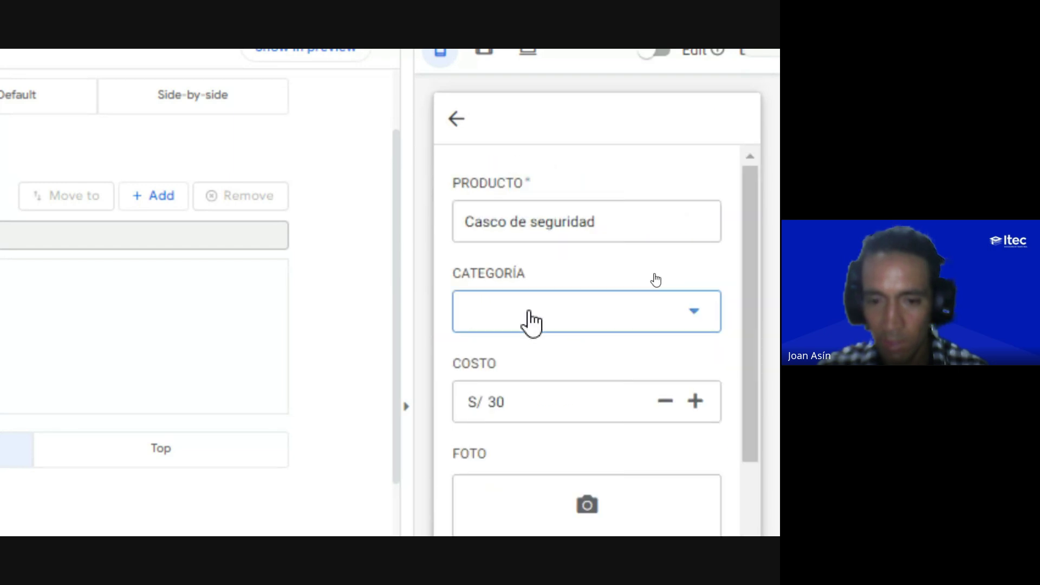
left_click(529, 312)
left_click(509, 220)
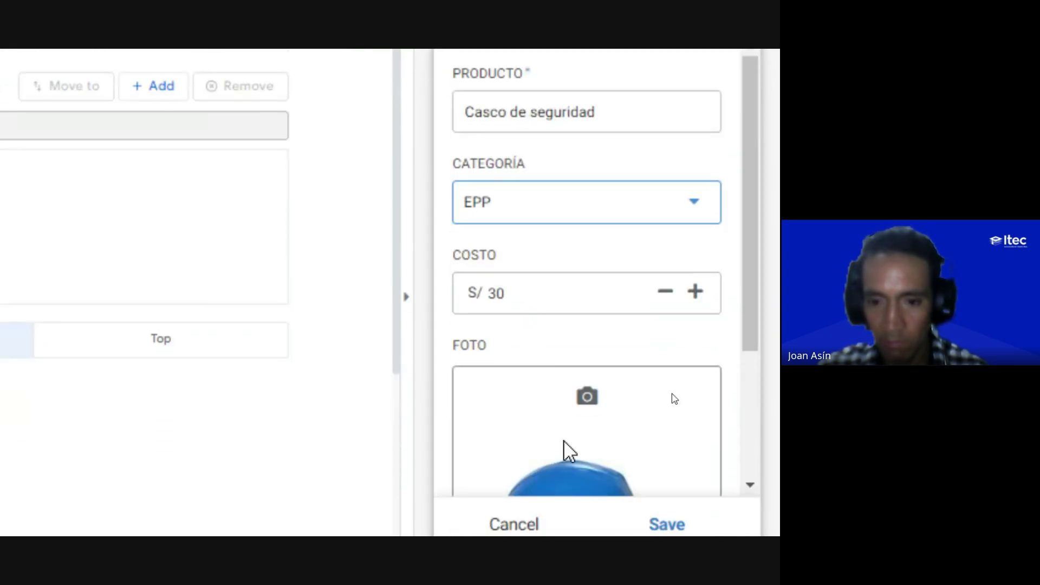
left_click(665, 403)
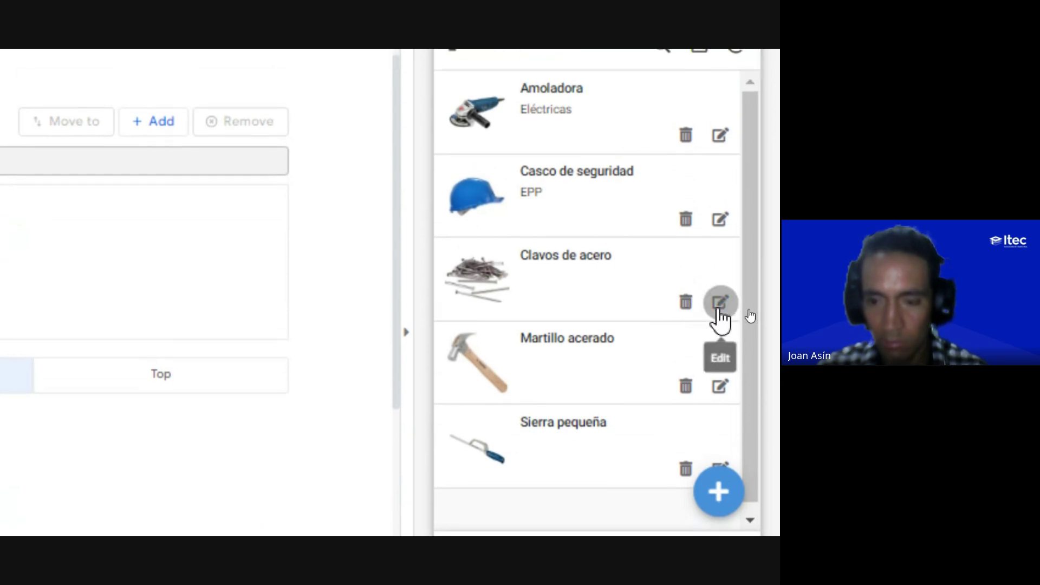
left_click(719, 306)
left_click(542, 251)
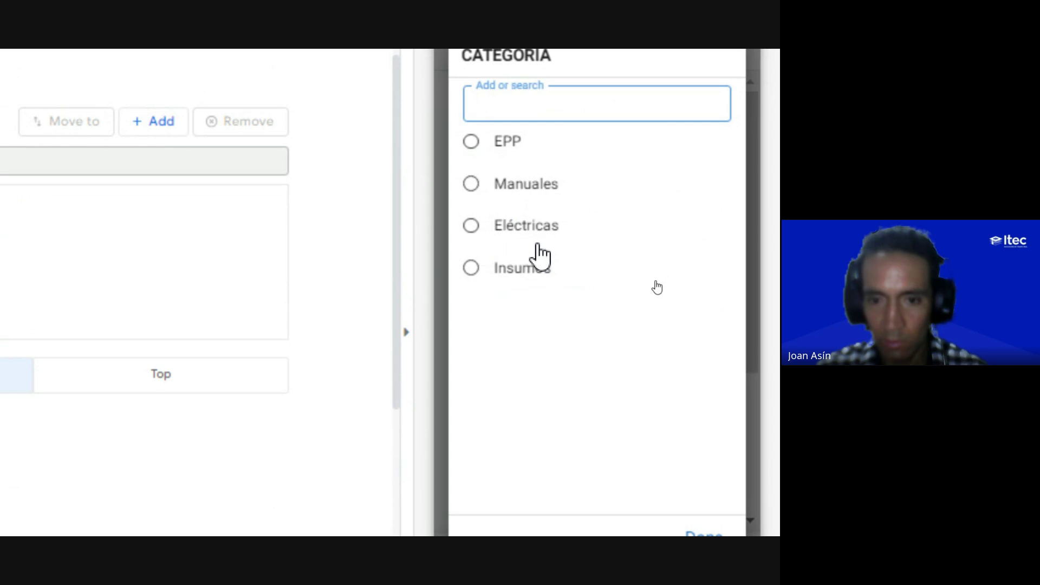
left_click(502, 270)
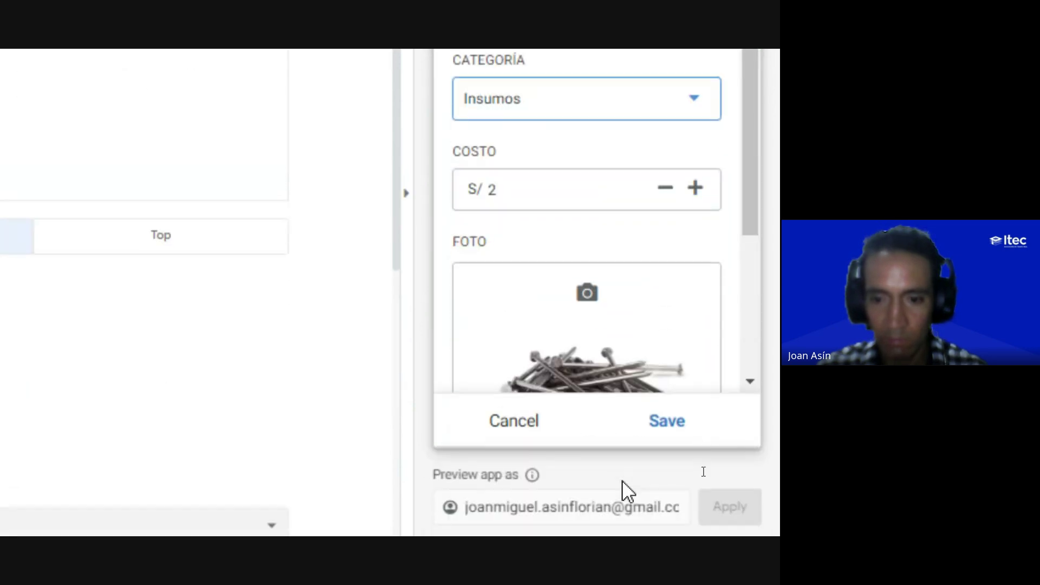
left_click(667, 377)
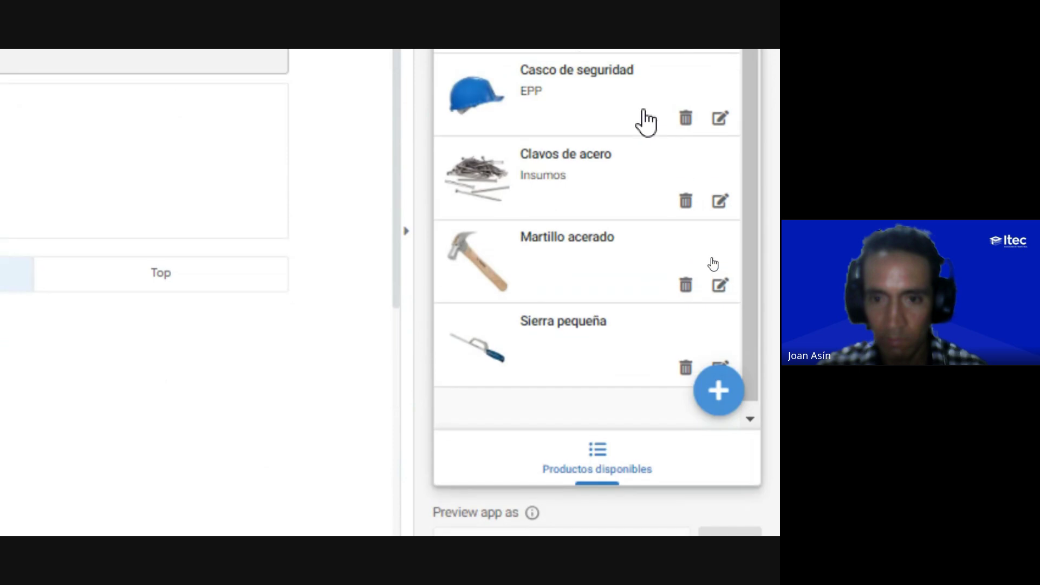
Step: Set Martillo acerado and Sierra pequeña to the Manuales category, saving each
left_click(719, 296)
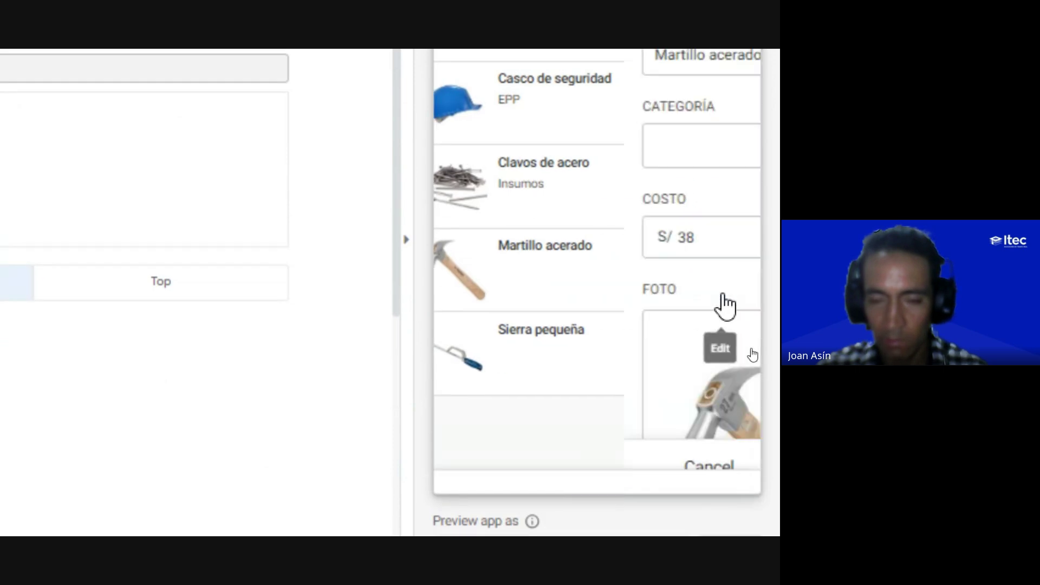
left_click(521, 250)
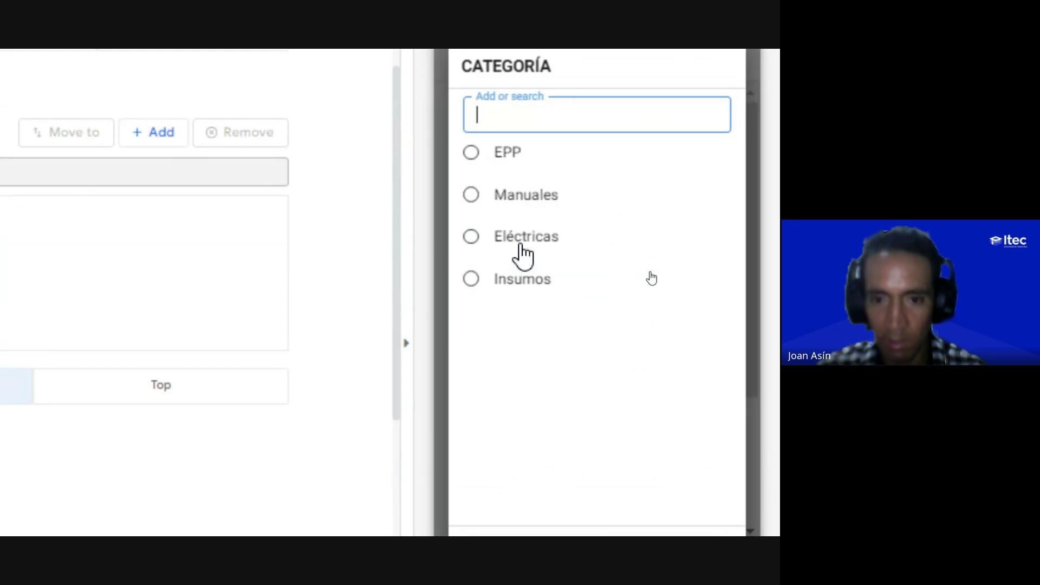
left_click(522, 212)
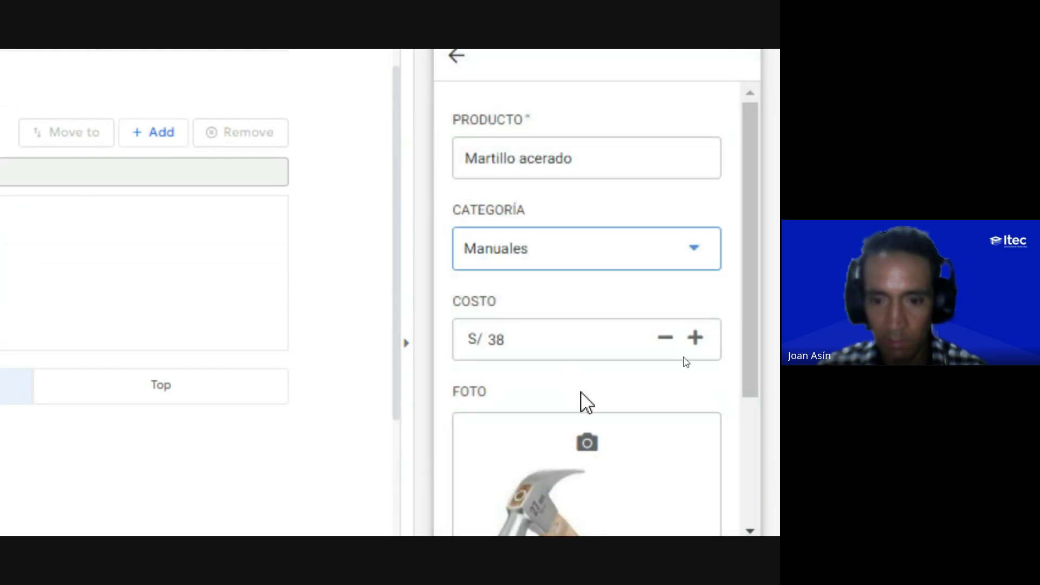
left_click(667, 417)
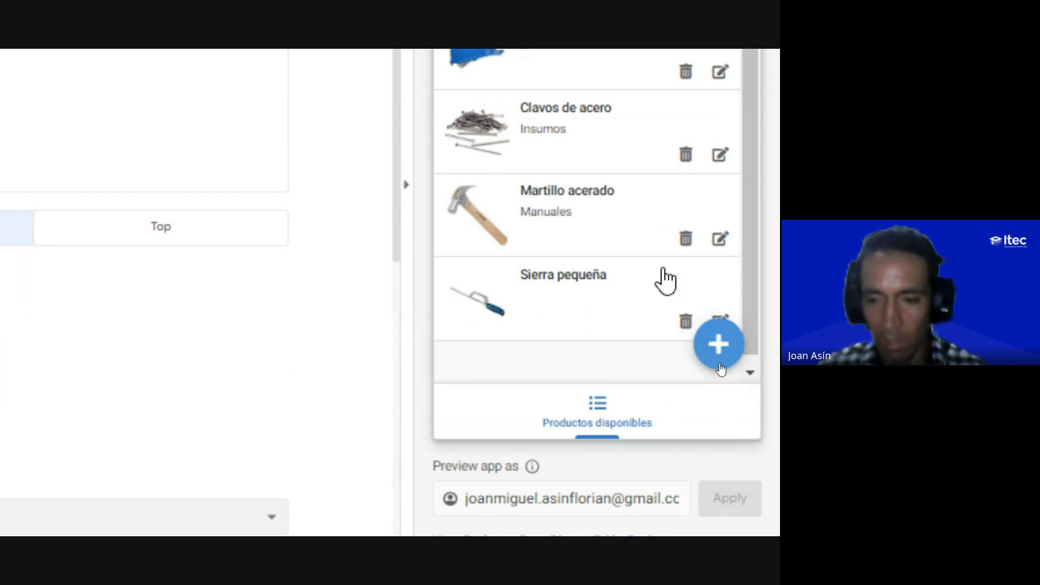
scroll(613, 261, "down", 1)
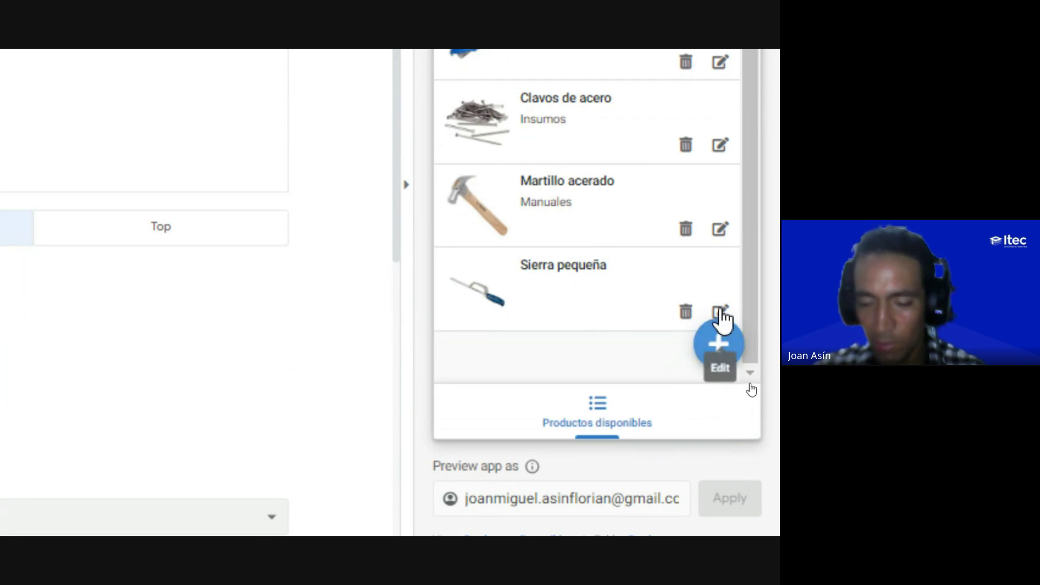
left_click(721, 313)
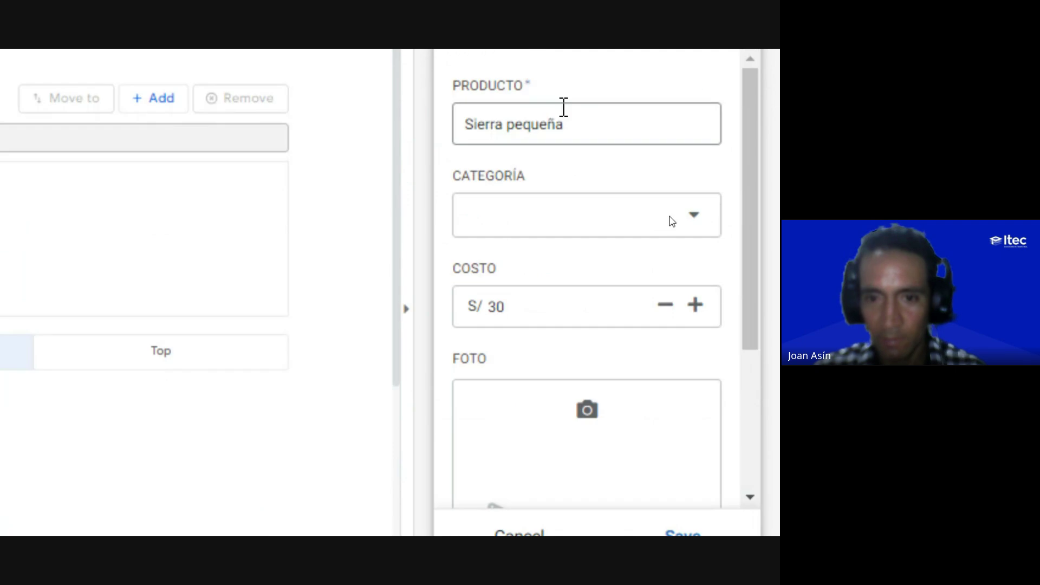
scroll(562, 109, "up", 4)
left_click(519, 319)
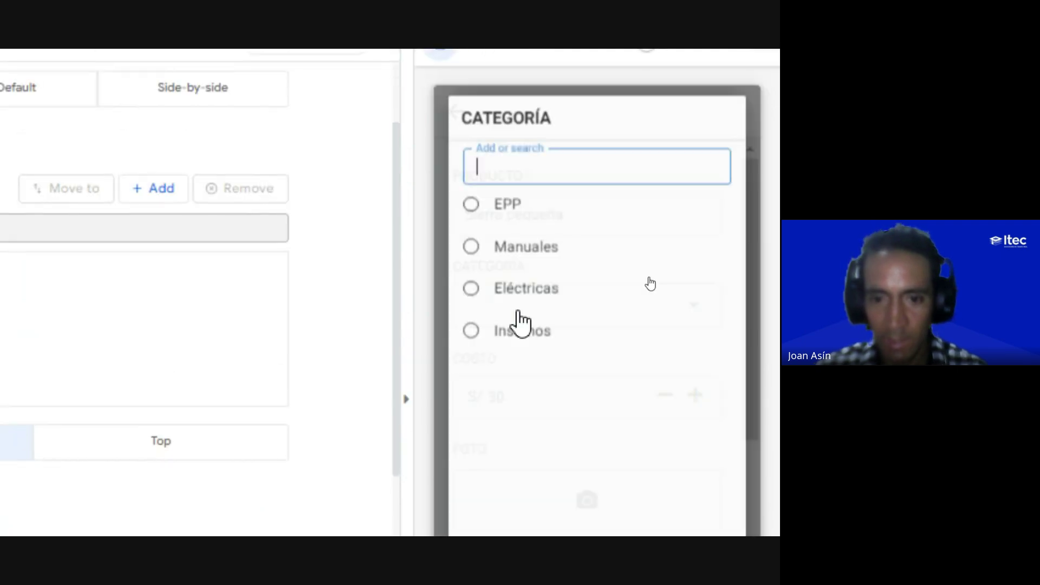
left_click(517, 254)
scroll(595, 404, "down", 3)
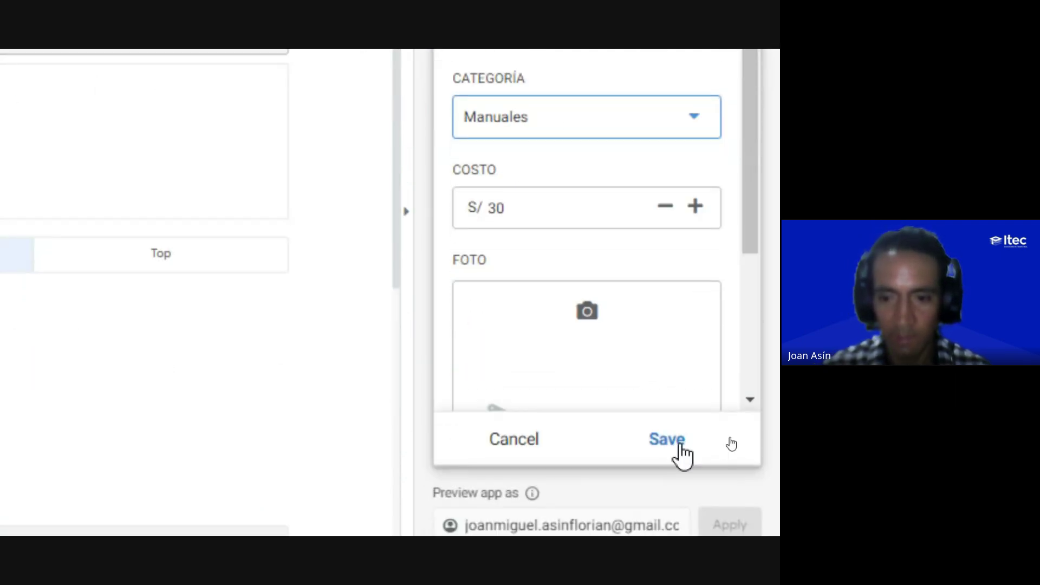
left_click(678, 452)
scroll(602, 144, "up", 5)
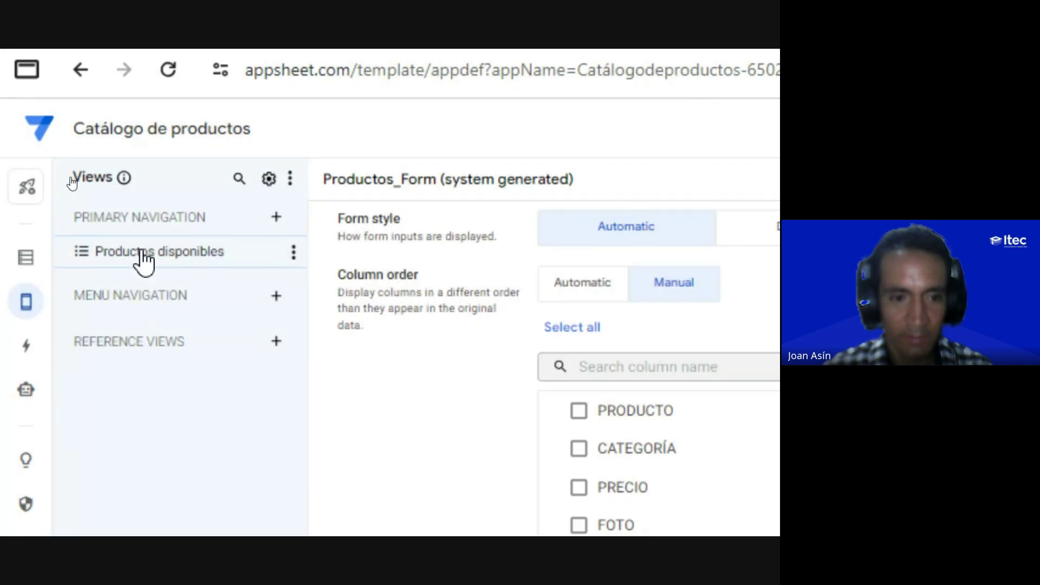
Step: Set the Productos disponibles view's Secondary header to None
left_click(141, 255)
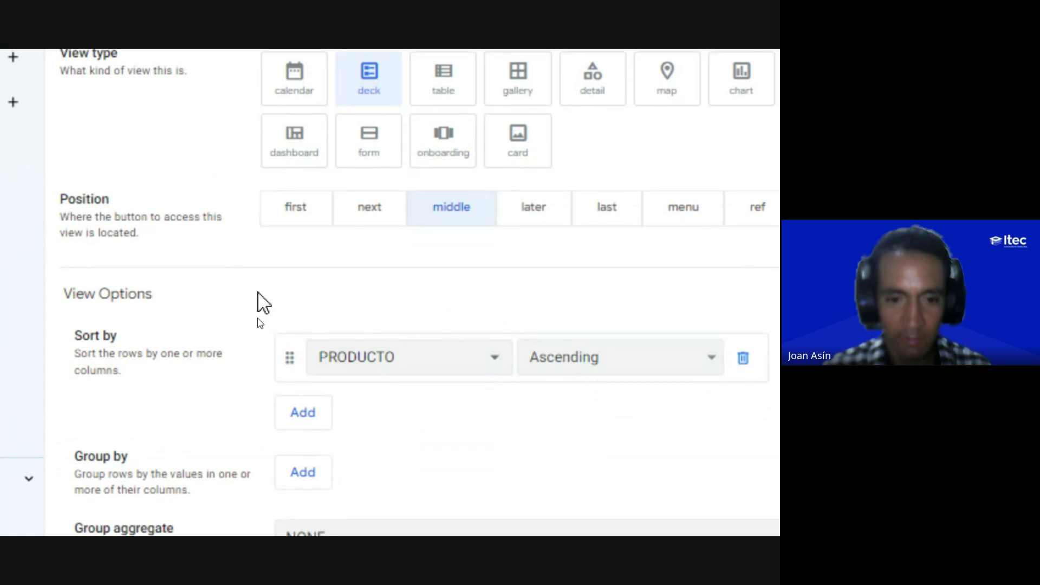
scroll(255, 514, "down", 5)
scroll(239, 295, "down", 2)
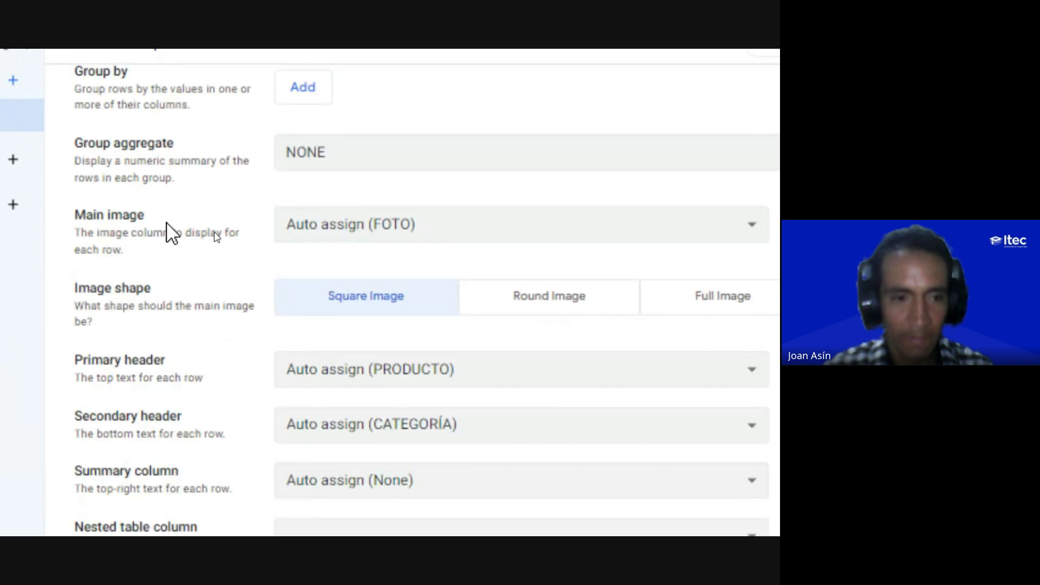
key("ctrl")
key("ctrl")
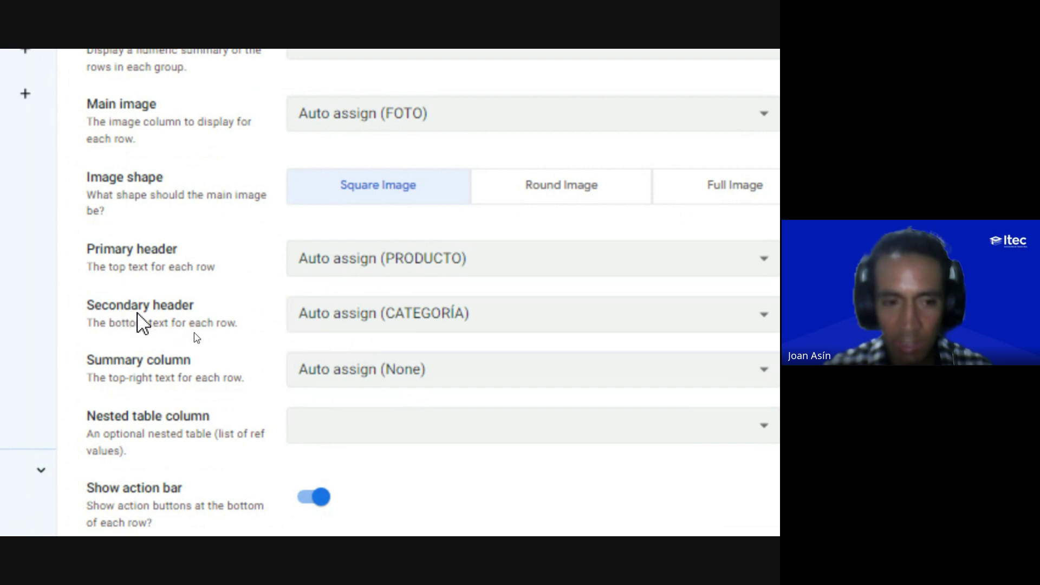
left_click(381, 318)
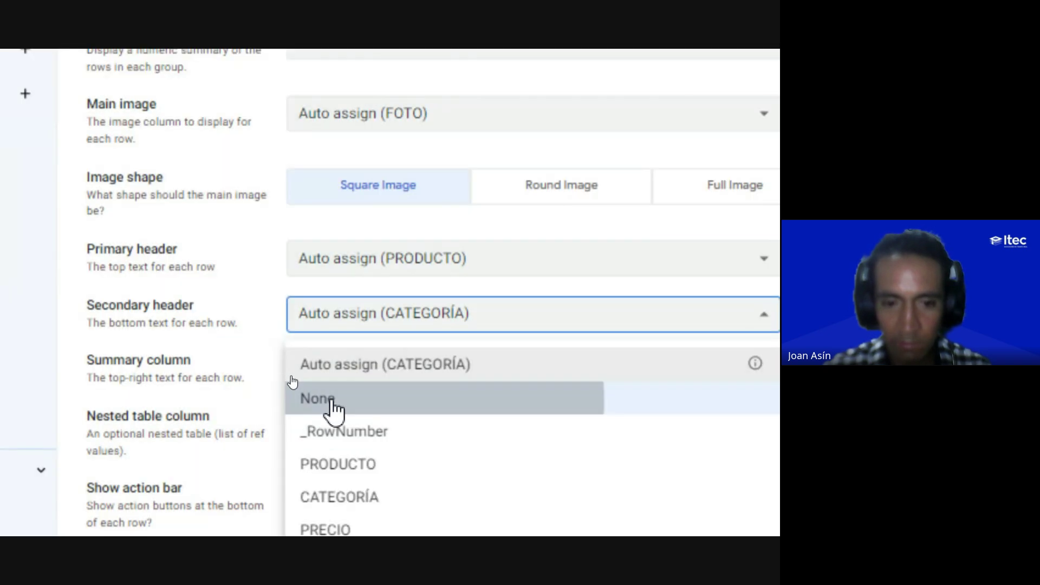
left_click(333, 410)
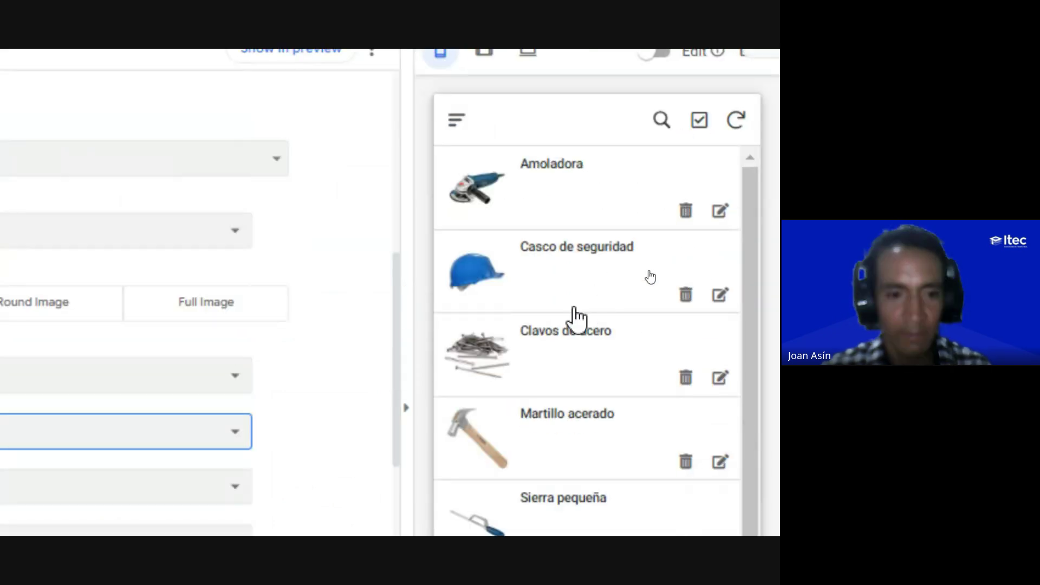
scroll(179, 369, "up", 2)
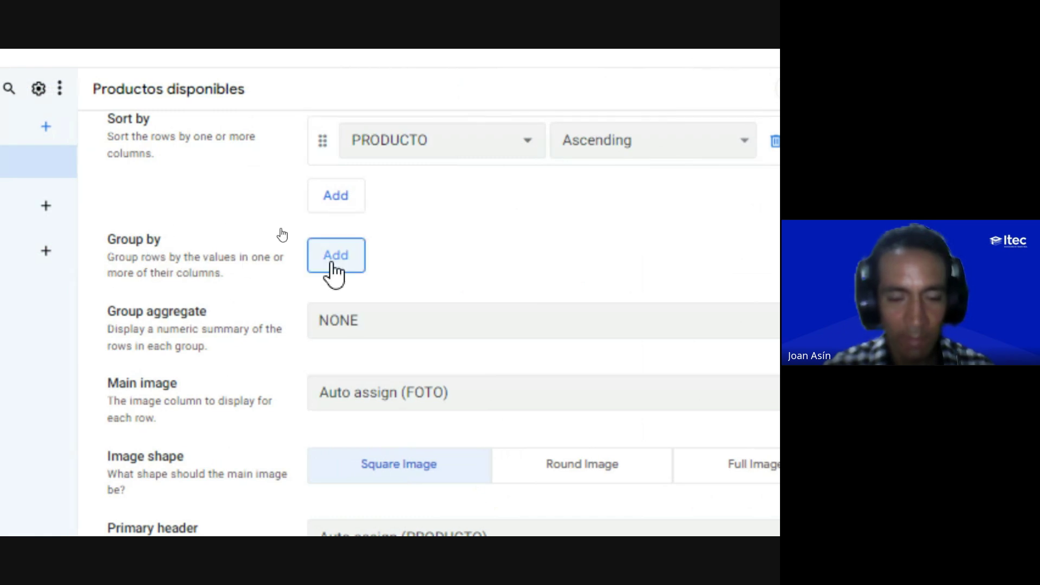
Step: Add a Group by rule on CATEGORÍA to the Productos disponibles view
left_click(336, 269)
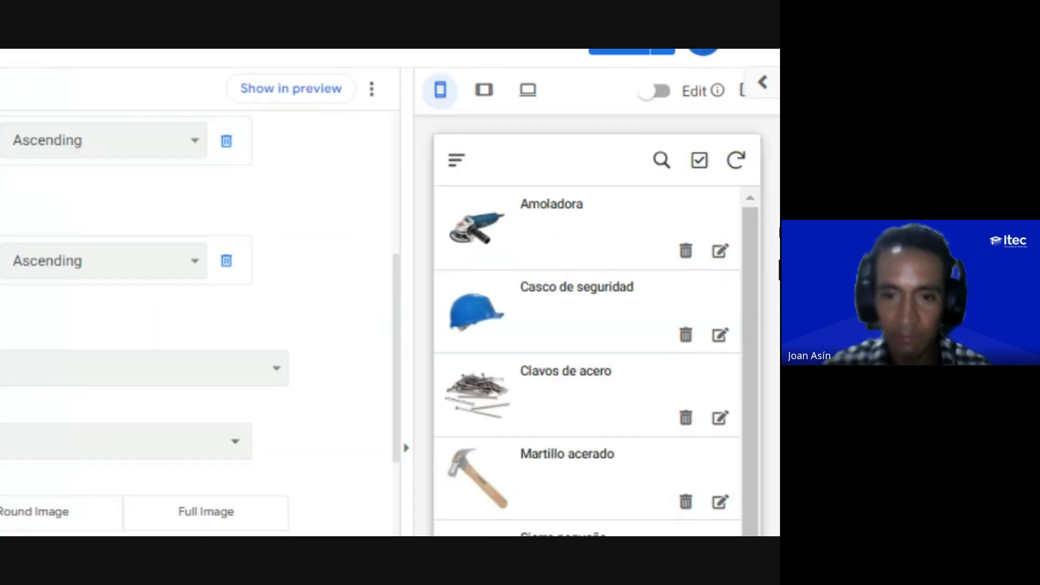
left_click(109, 261)
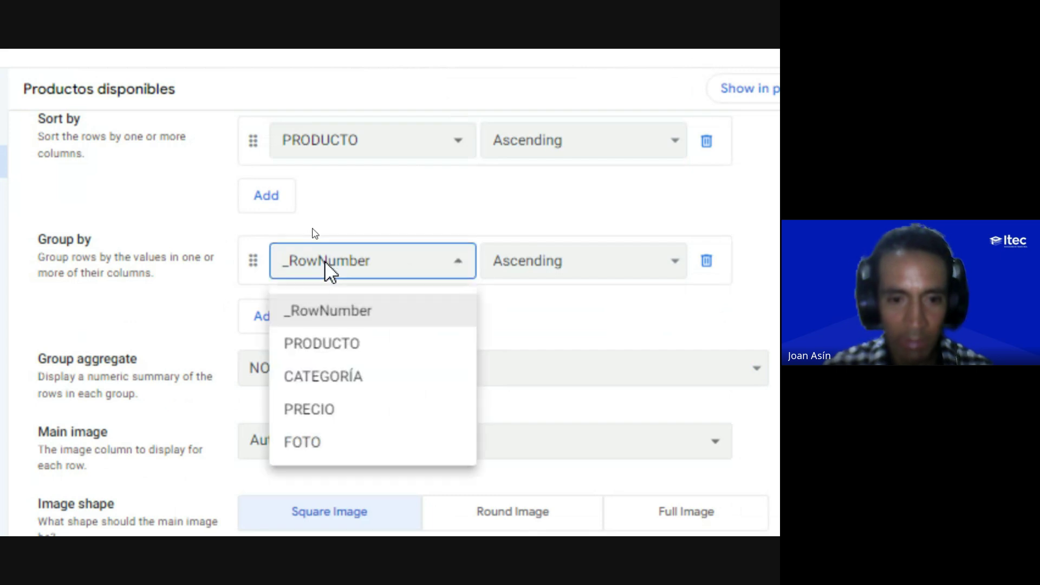
key("ctrl")
key("ctrl")
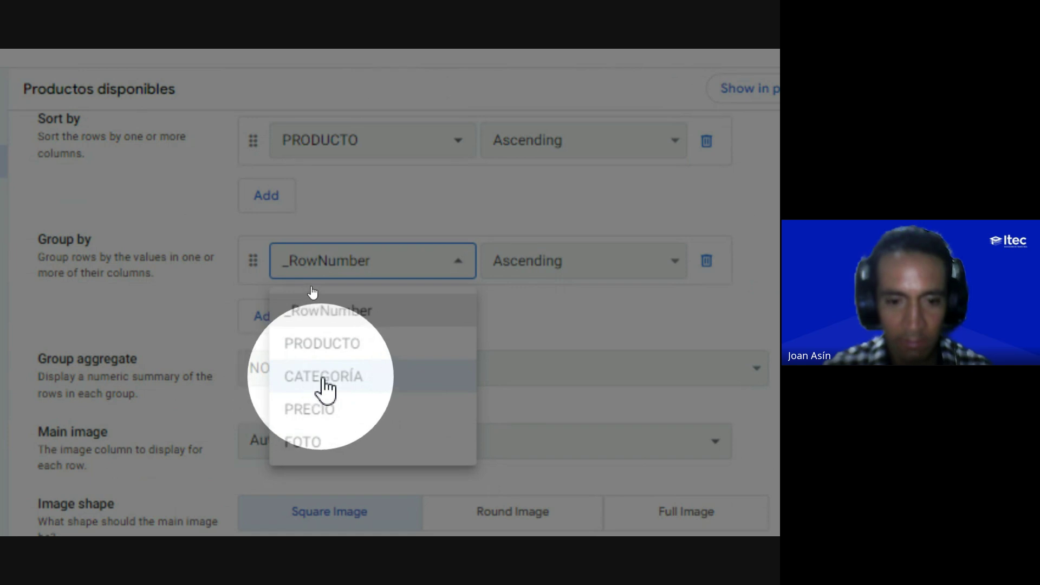
left_click(324, 380)
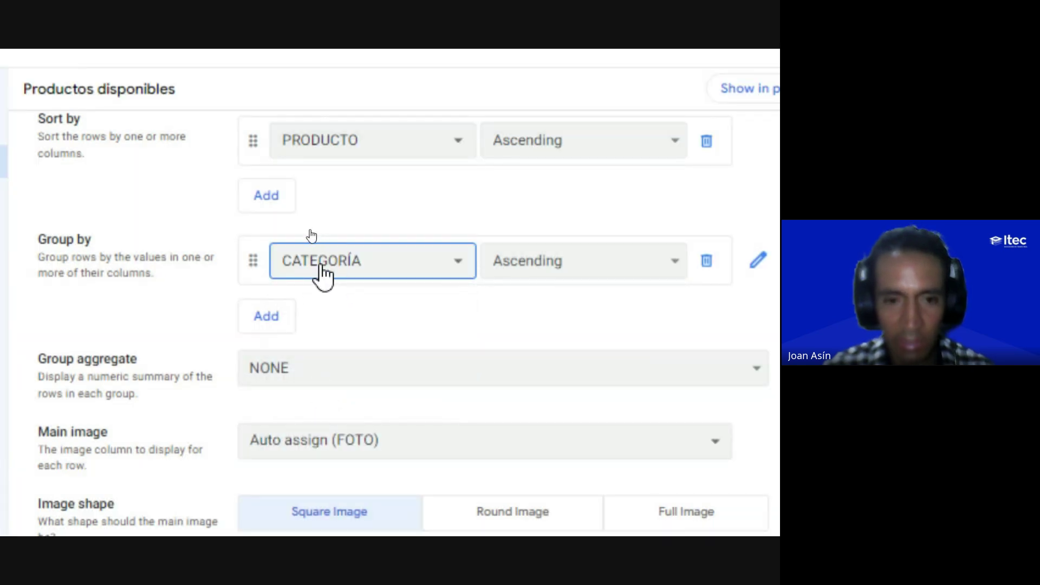
key("ctrl")
key("ctrl")
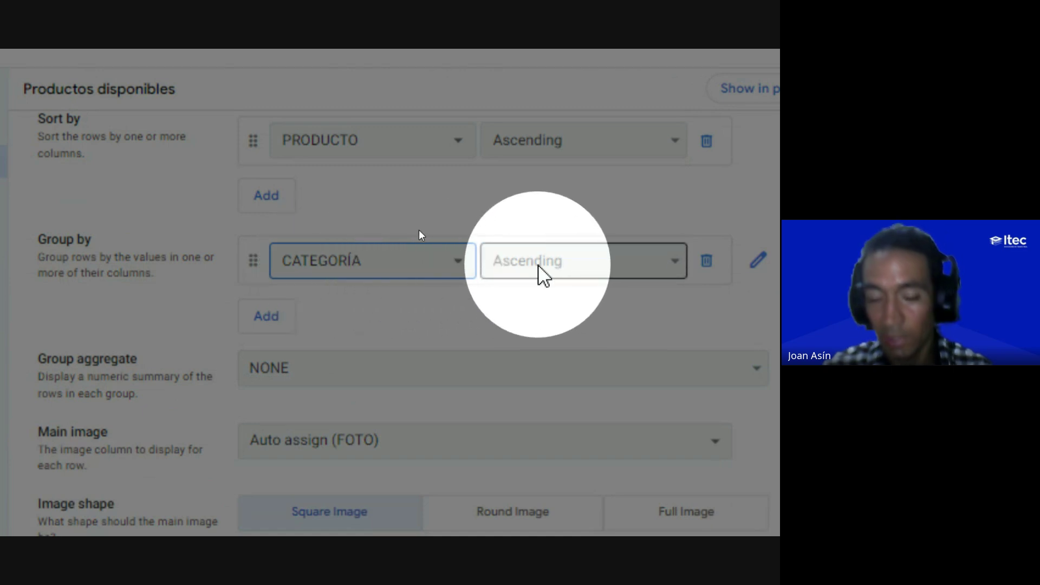
key("ctrl")
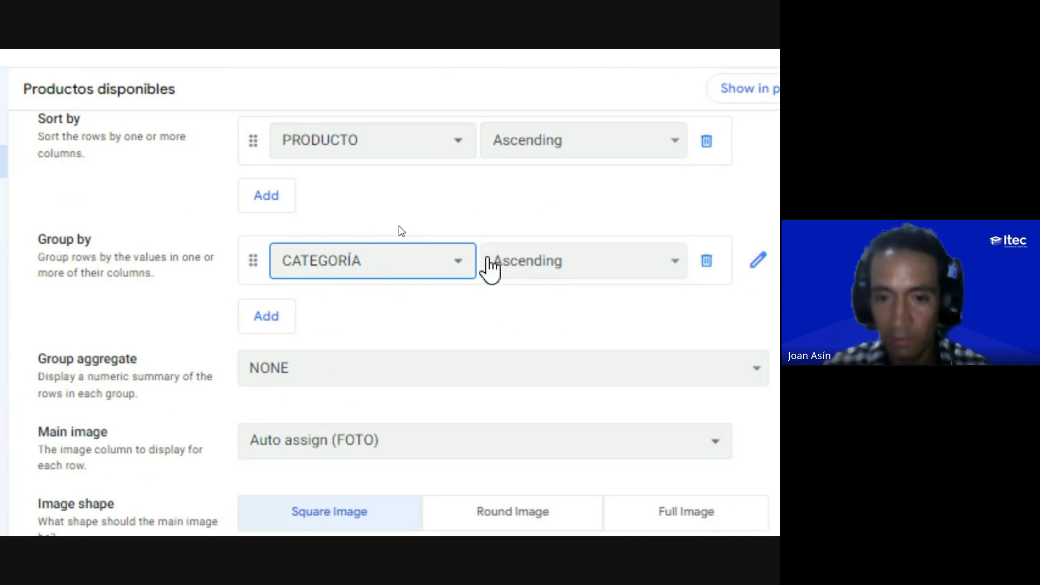
Step: Keep the CATEGORÍA grouping Ascending and check the Eléctricas, EPP, Insumos, Manuales groups in preview
left_click(541, 260)
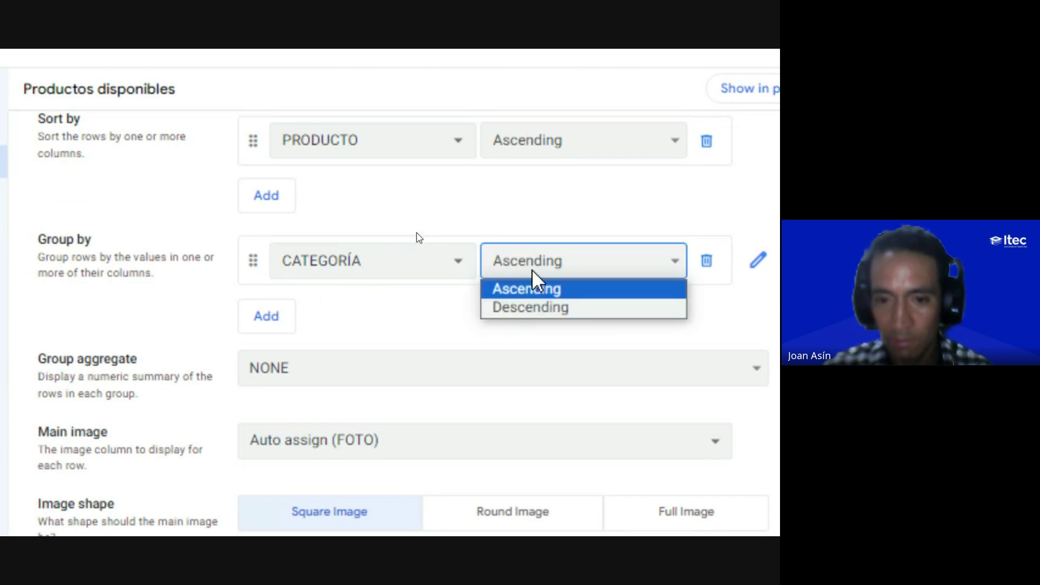
left_click(533, 271)
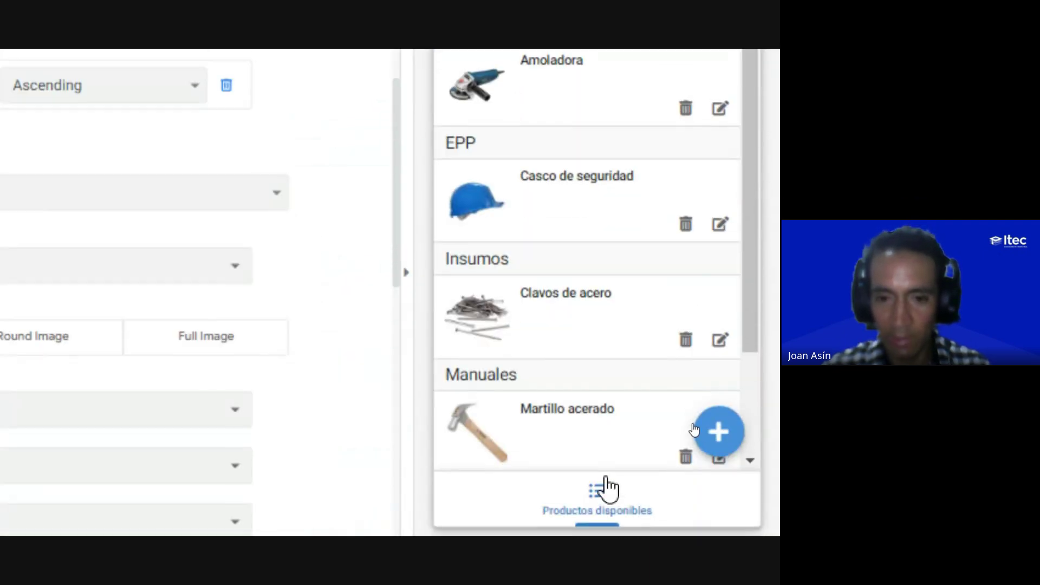
scroll(563, 336, "down", 3)
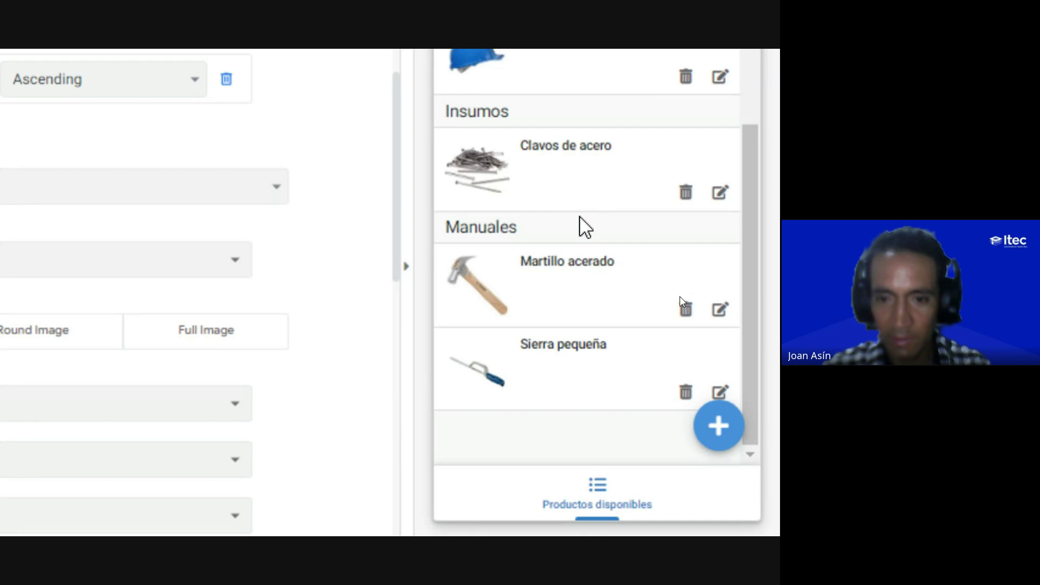
scroll(578, 226, "up", 3)
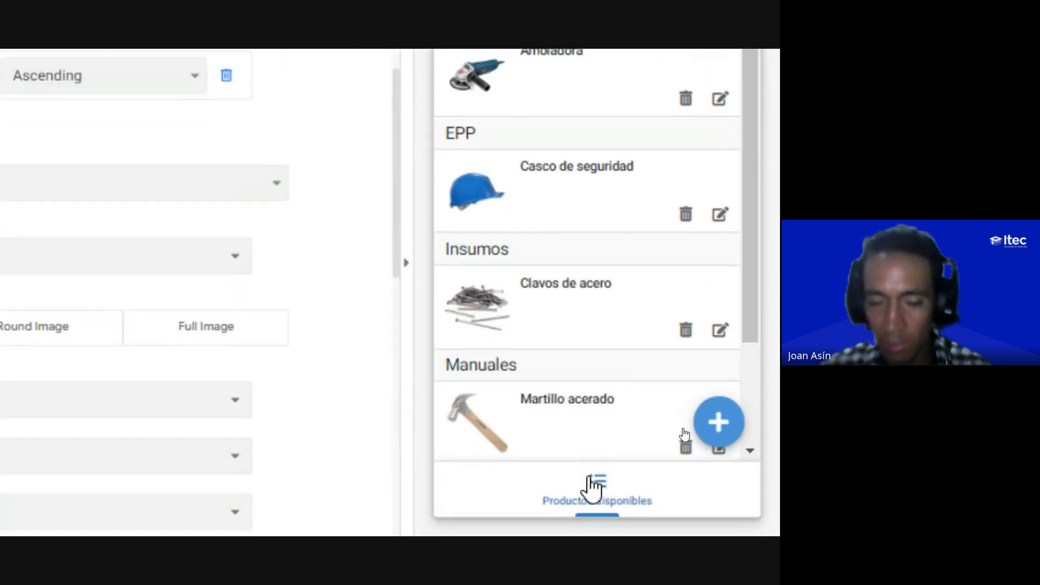
scroll(539, 133, "down", 2)
scroll(538, 132, "up", 2)
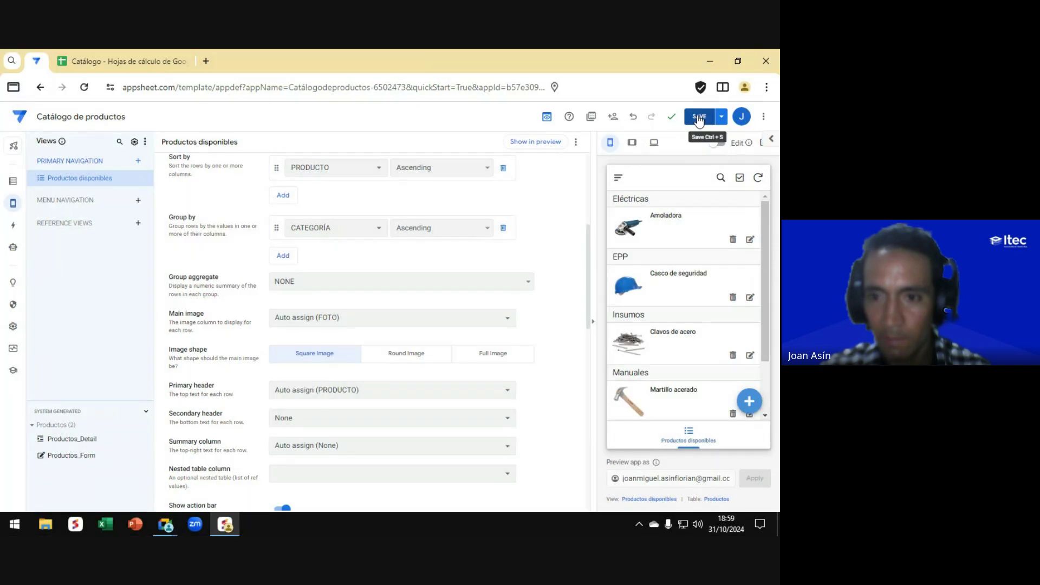
Step: Save the catalogue app's changes and open a new blank browser tab
left_click(700, 116)
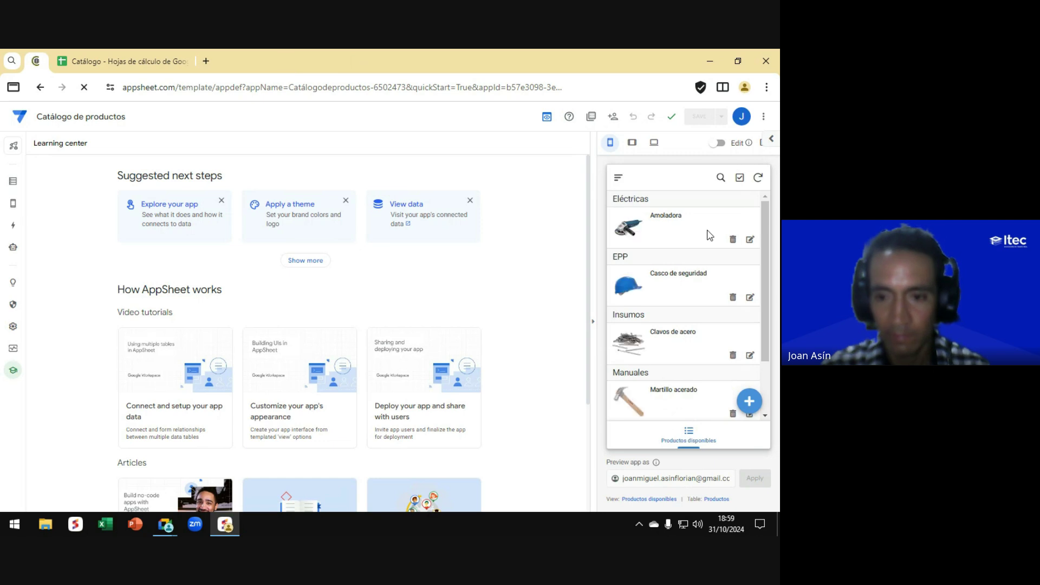
key("ctrl")
key("ctrl")
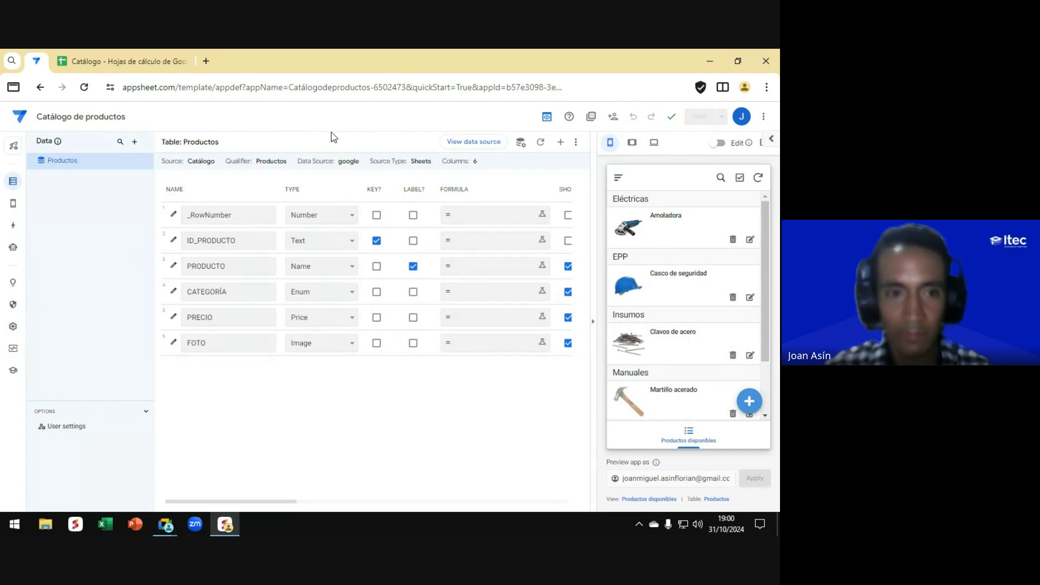
left_click(206, 61)
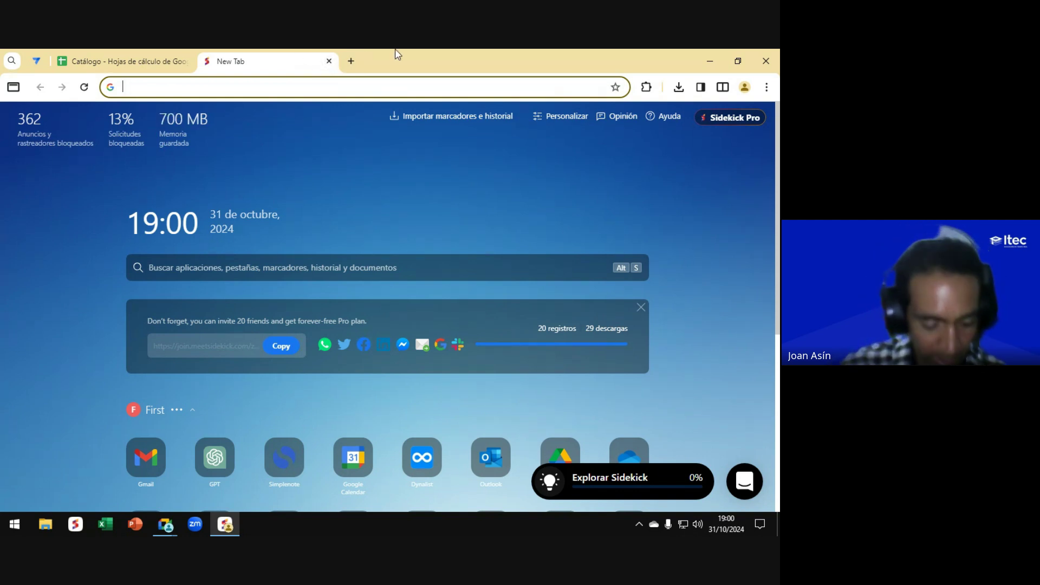
Step: Load google.com in the new tab, then bring the Google Meet call window forward
type("goo")
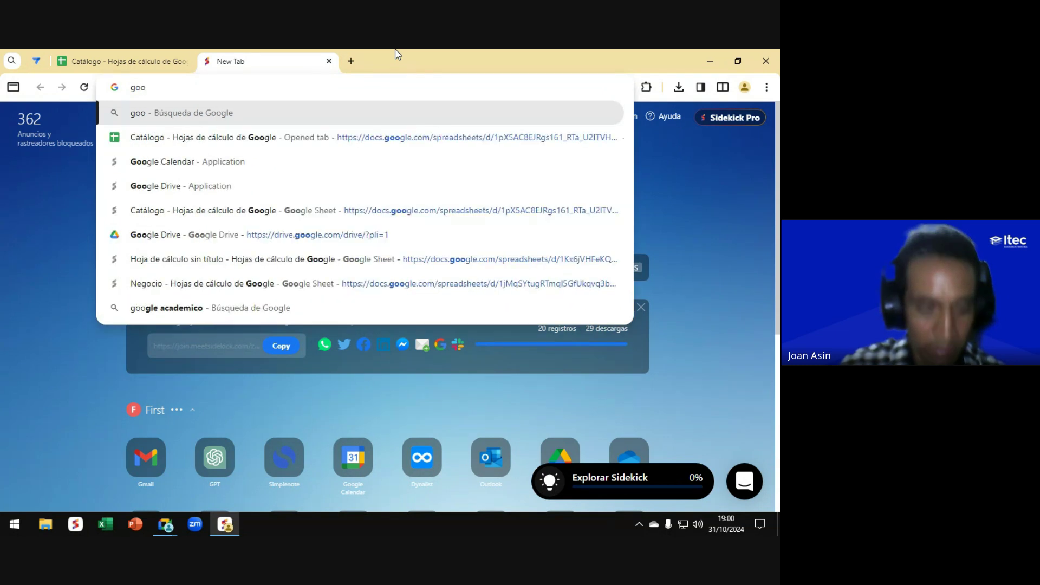
type("gle")
key("Return")
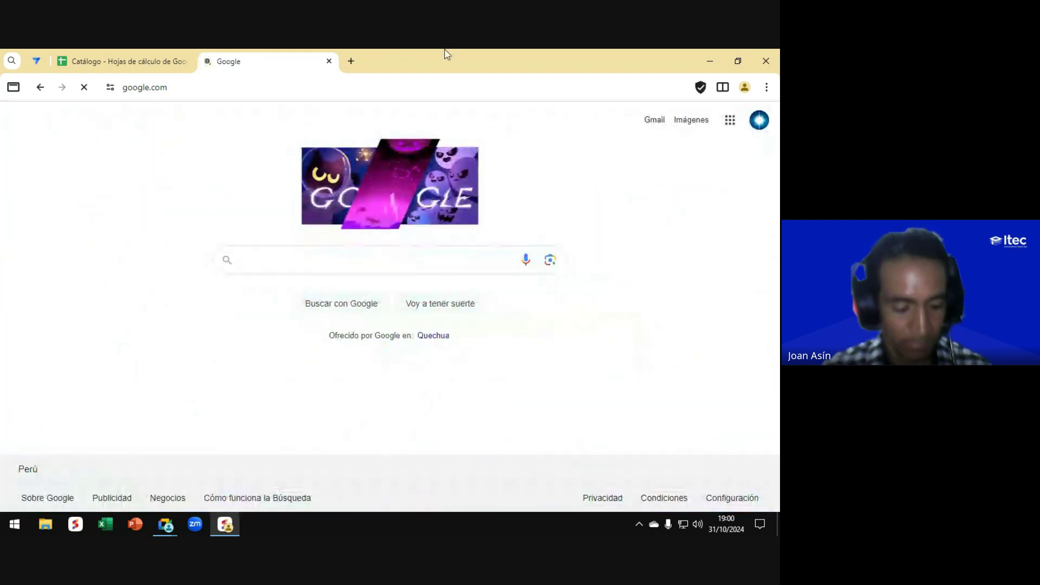
key("alt+Tab")
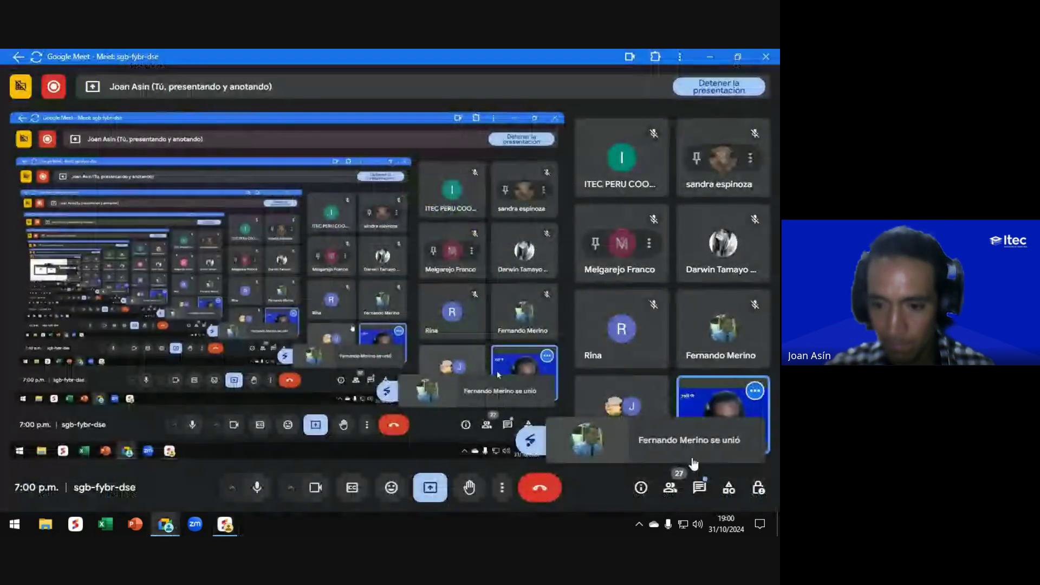
Step: Read through the Mensajes en la llamada chat, then return to the Google homepage
left_click(699, 490)
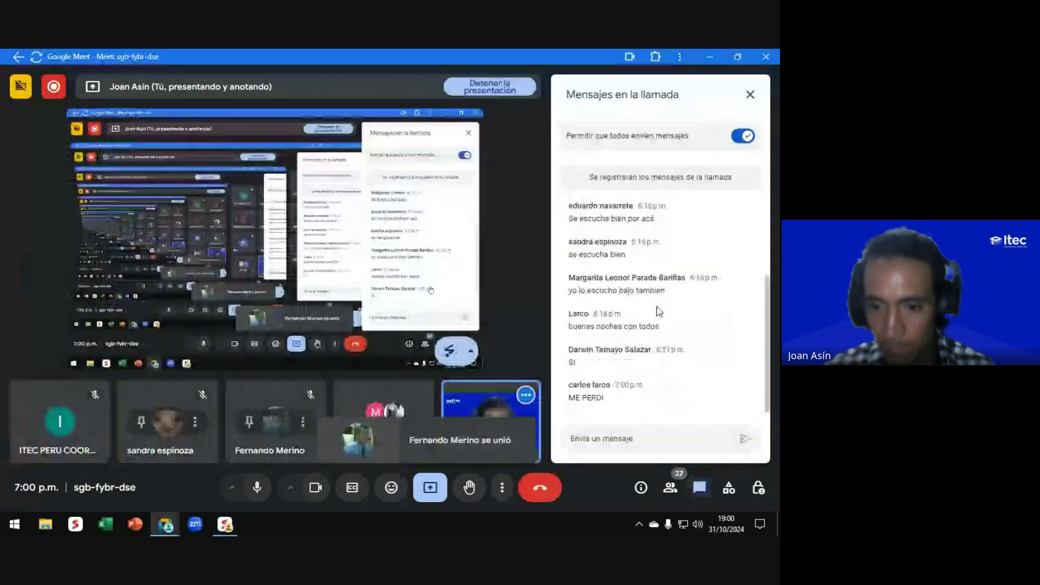
scroll(655, 303, "up", 1)
scroll(656, 306, "down", 1)
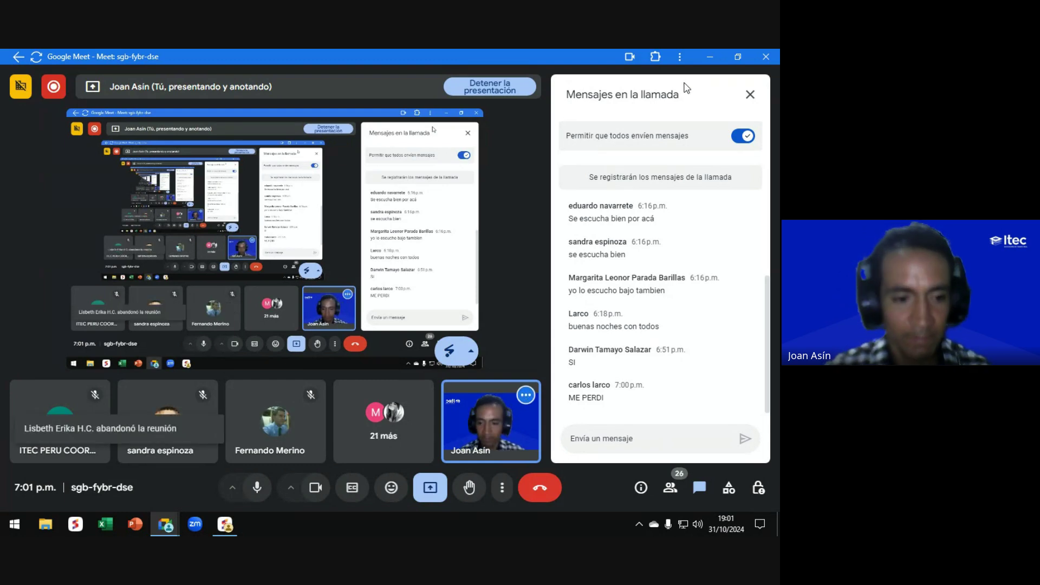
key("alt+Tab")
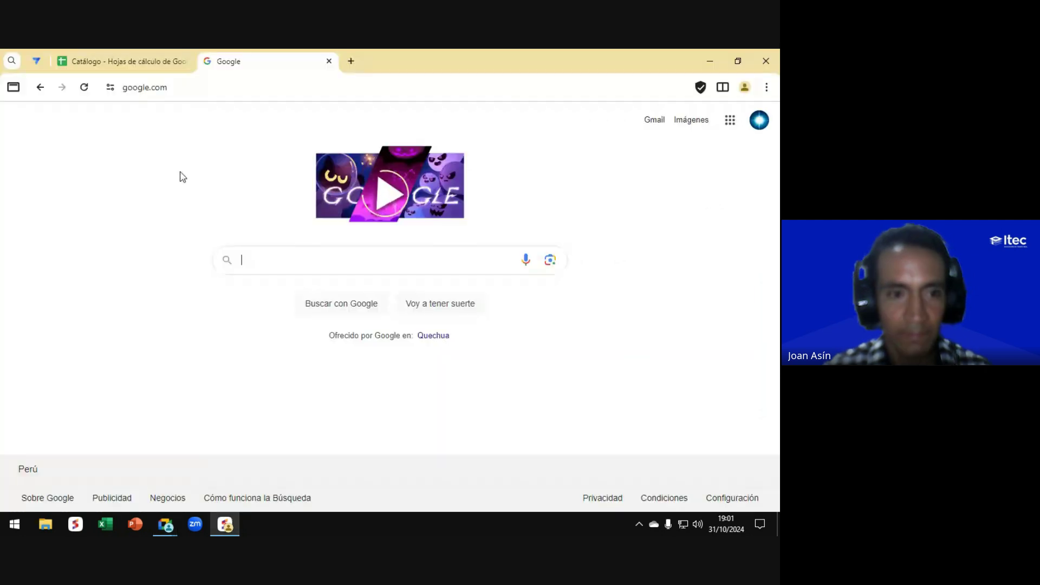
Step: Search Google Play for 'appsheet' to find the AppSheet app, then return to Meet
left_click(730, 120)
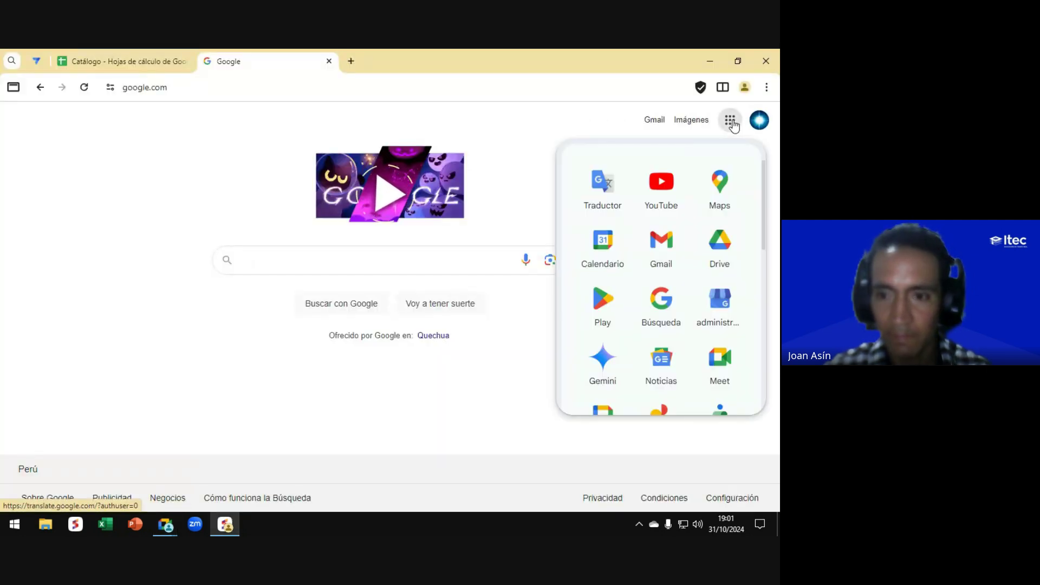
left_click(574, 299)
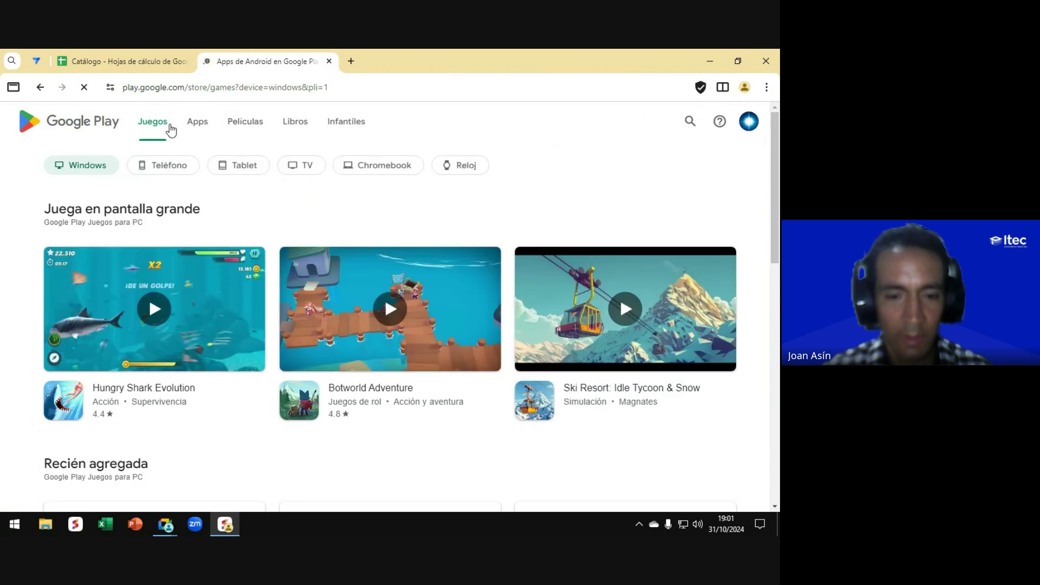
left_click(691, 122)
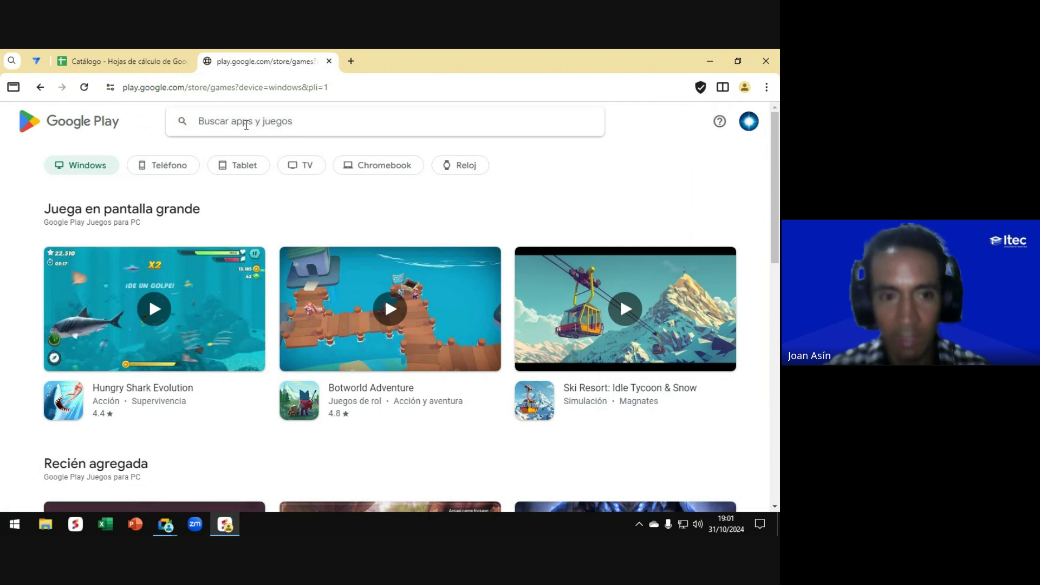
type("appsheet")
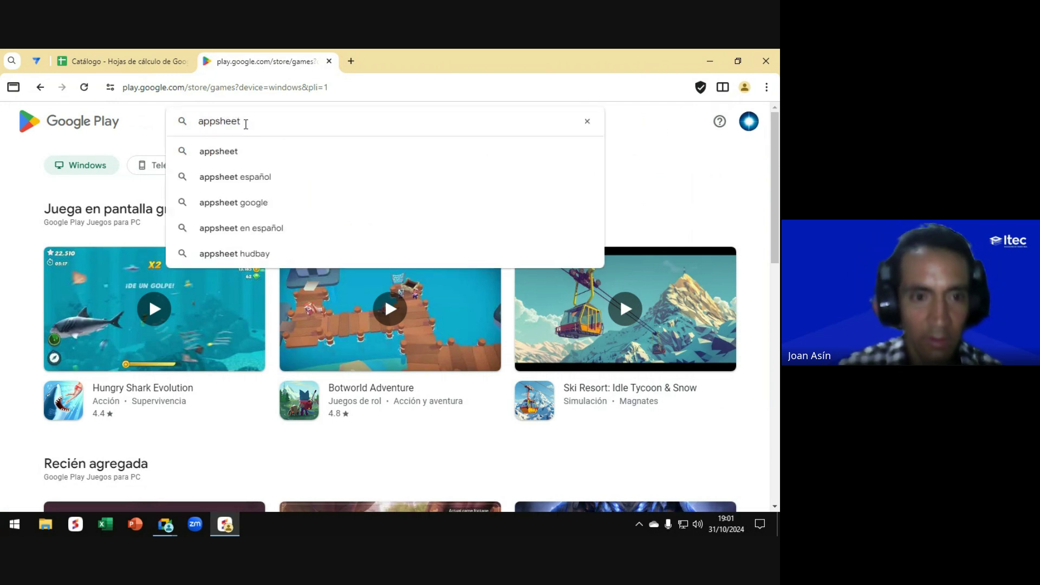
key("Return")
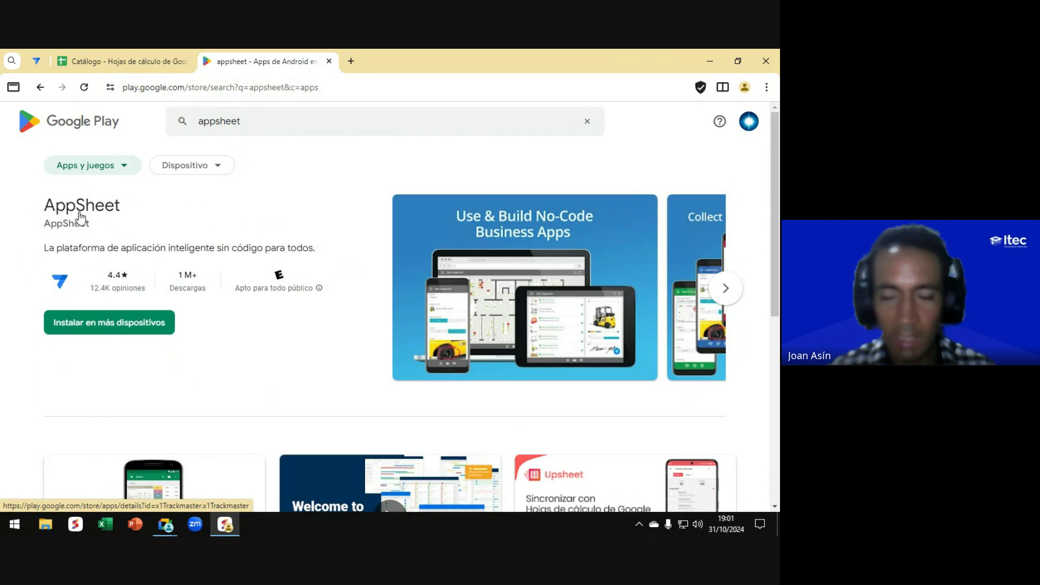
key("alt+Tab")
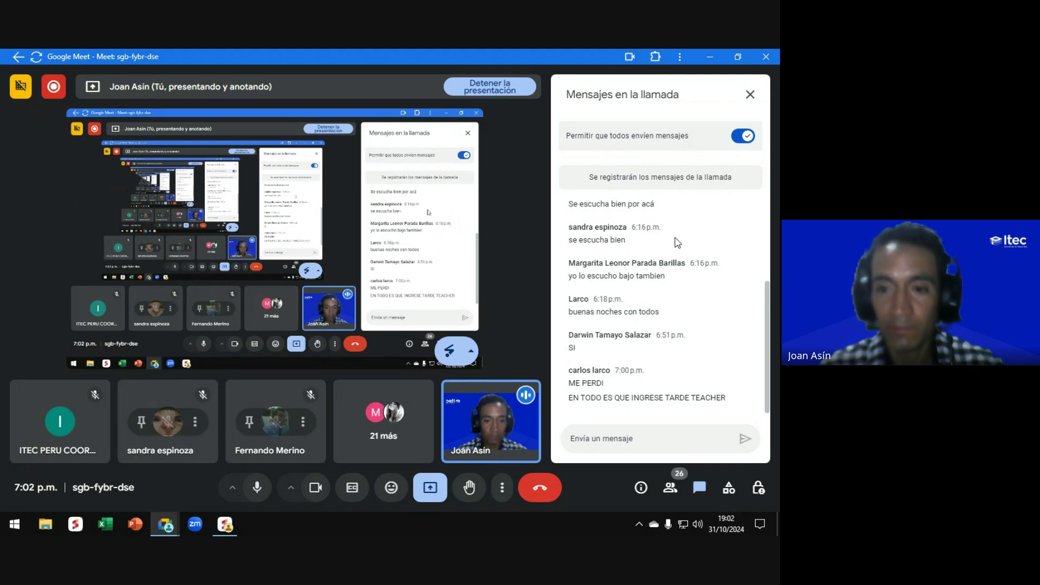
Step: Close the Meet chat panel and return to the AppSheet listing on Google Play
left_click(750, 96)
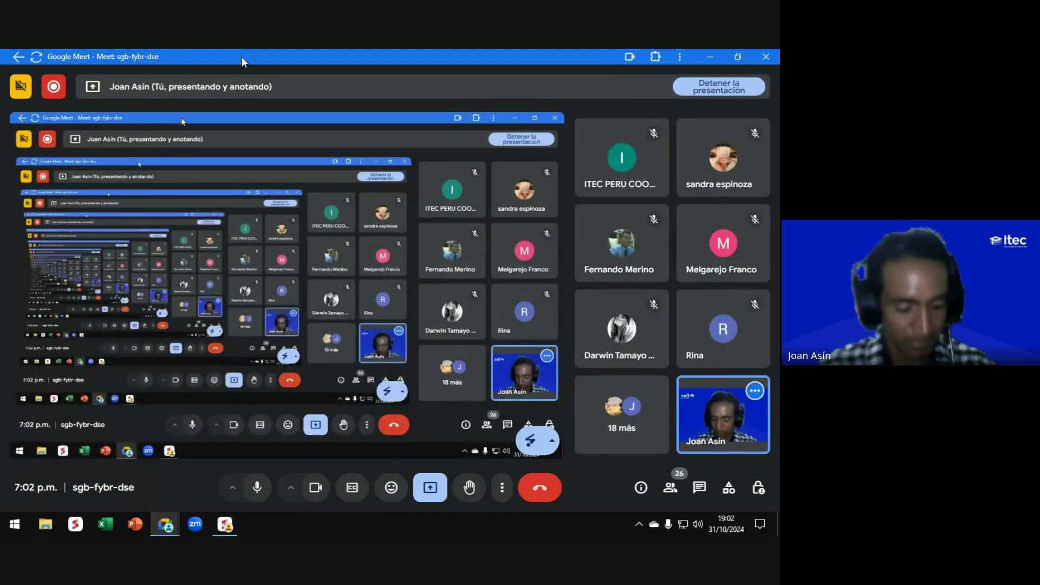
key("alt+Tab")
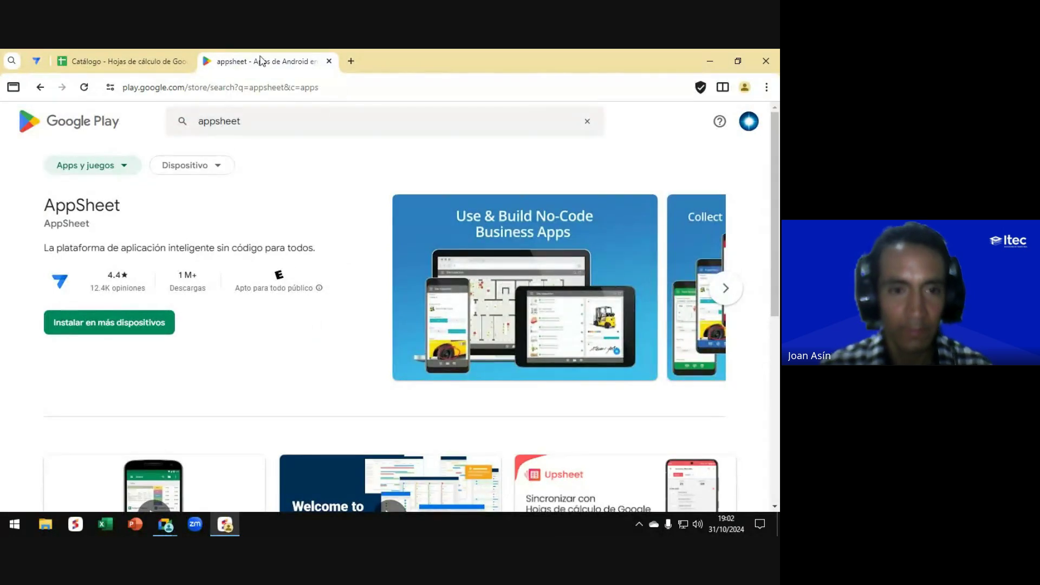
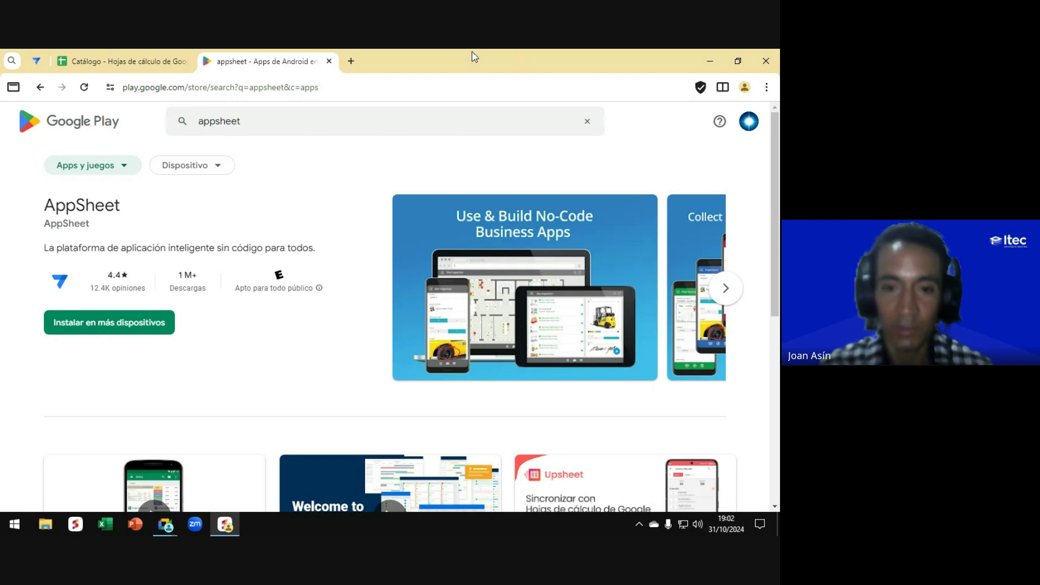
Step: Bring up the Catálogo de productos editor and its account menu, then switch to the Meet call
left_click(36, 60)
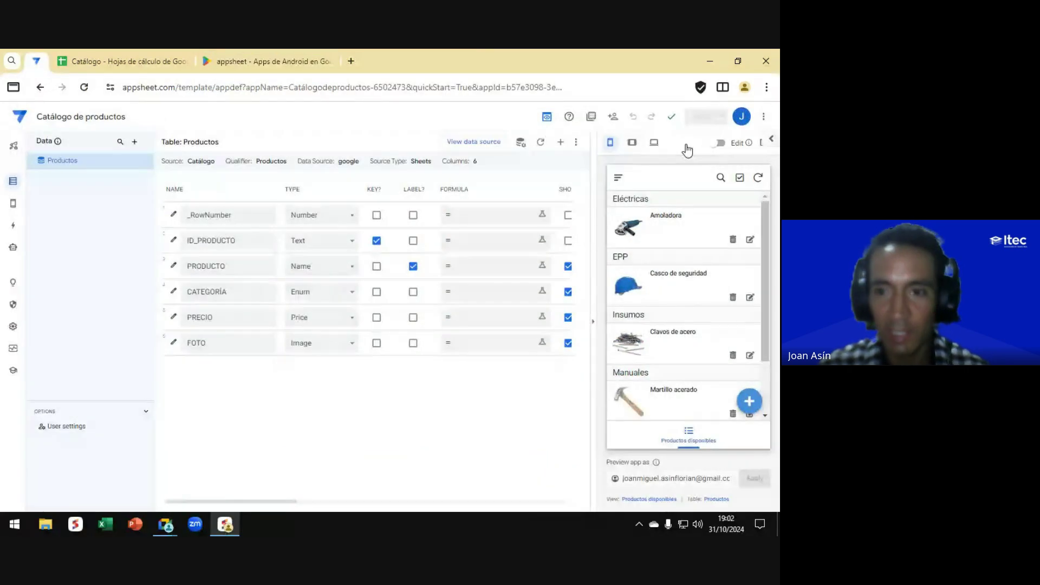
left_click(741, 117)
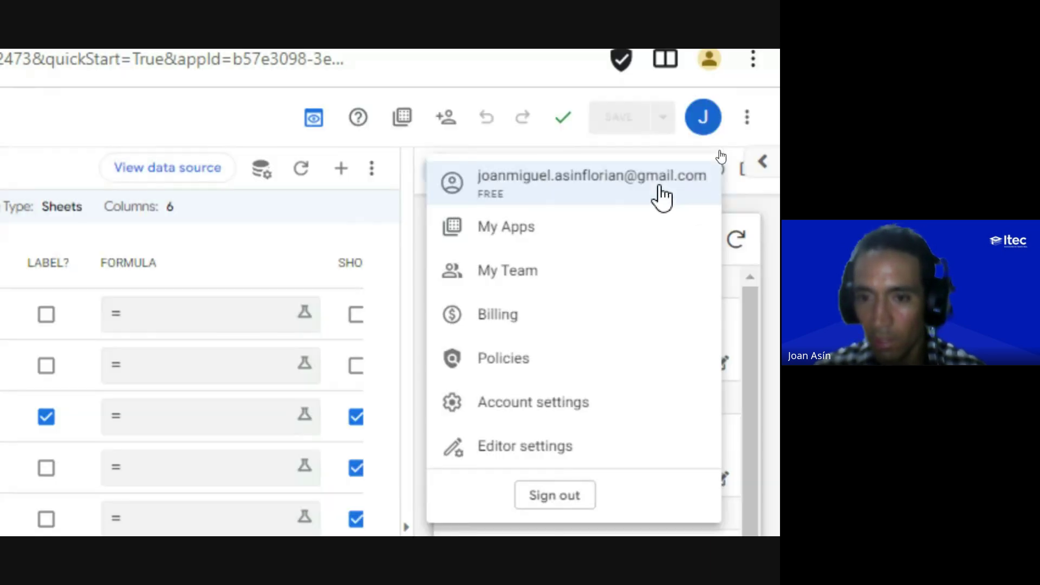
key("alt+Tab")
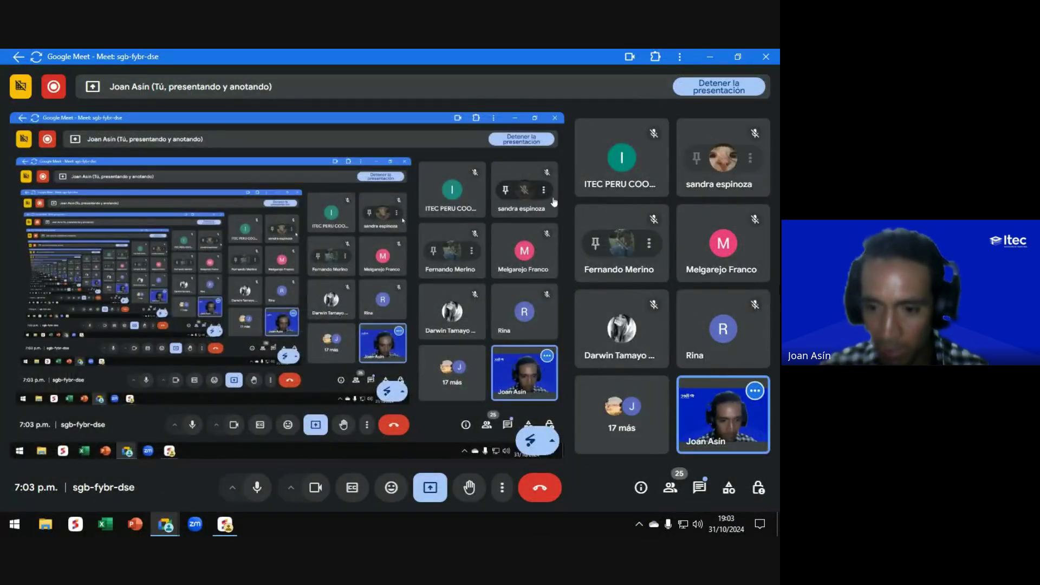
Step: Read the Mensajes en la llamada chat panel in Meet, then return to the AppSheet editor
left_click(699, 487)
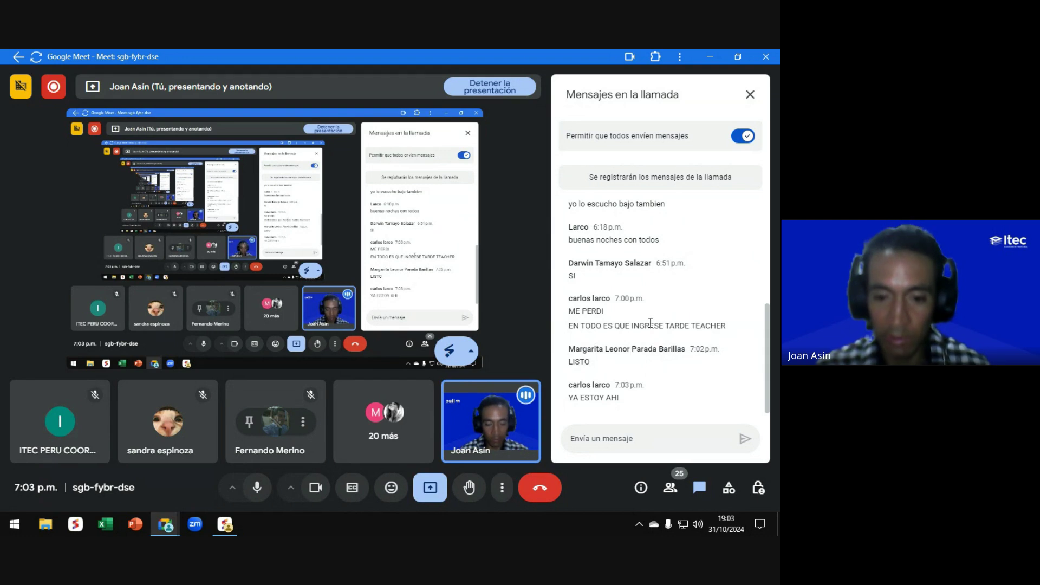
left_click(749, 95)
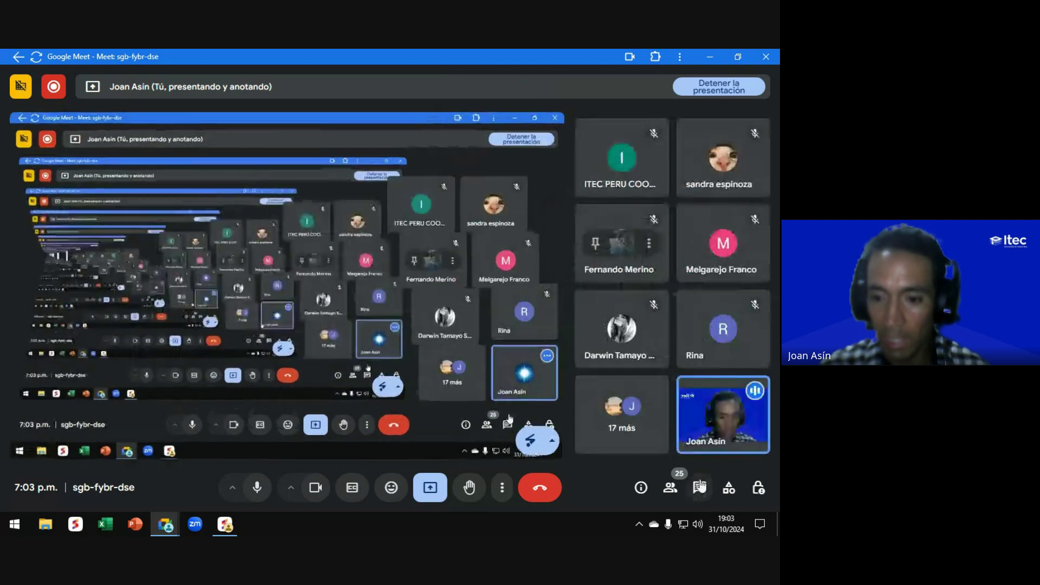
left_click(700, 487)
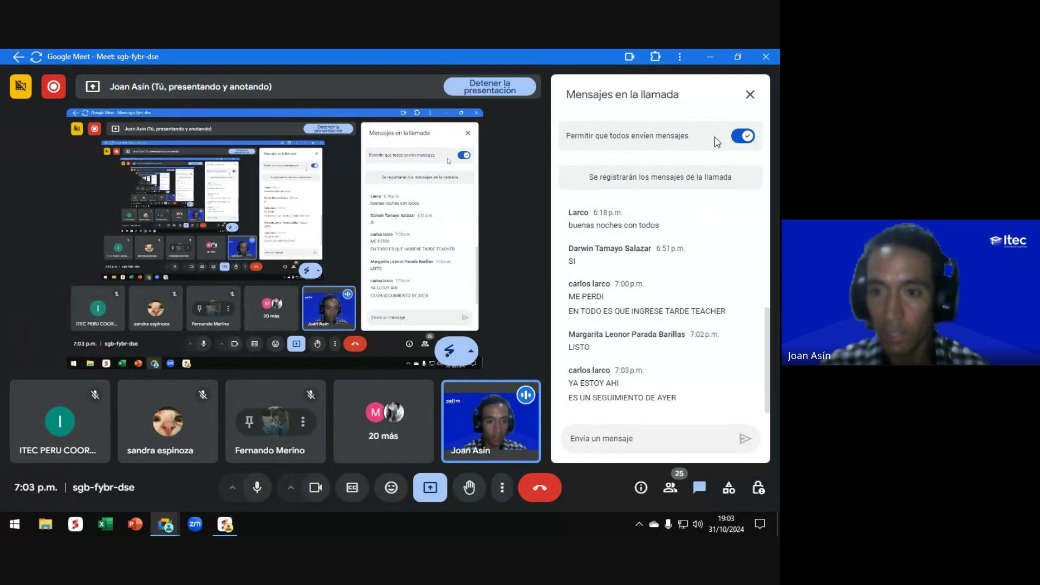
left_click(749, 95)
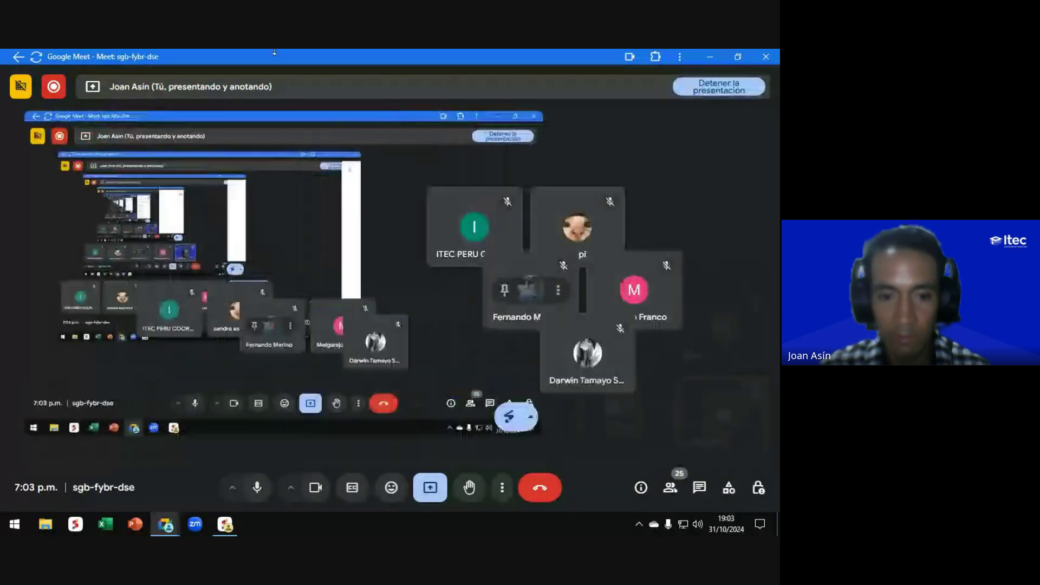
key("alt+Tab")
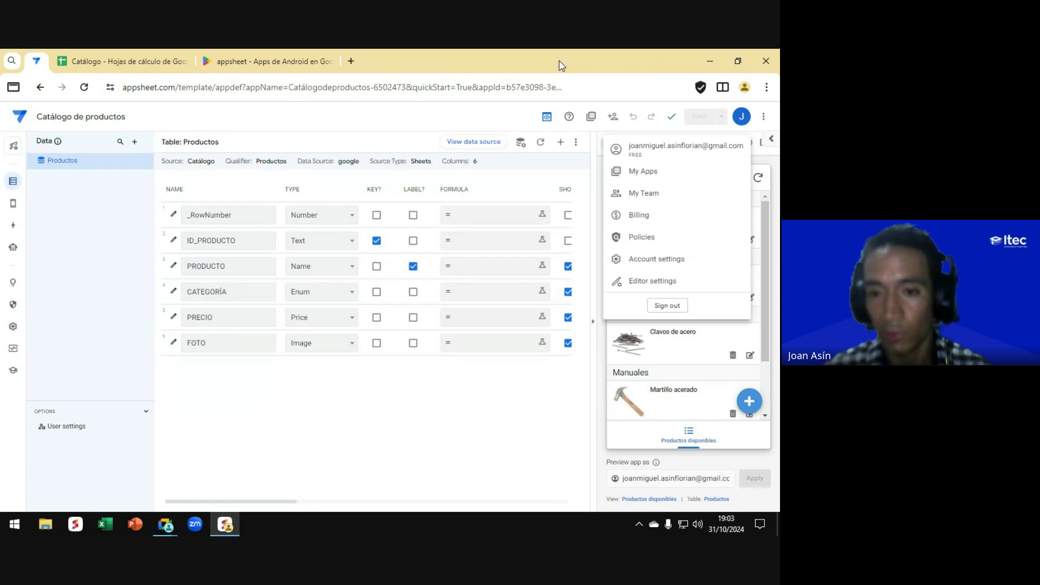
Step: Dismiss the account dropdown and close the Google Play 'appsheet' tab
left_click(497, 117)
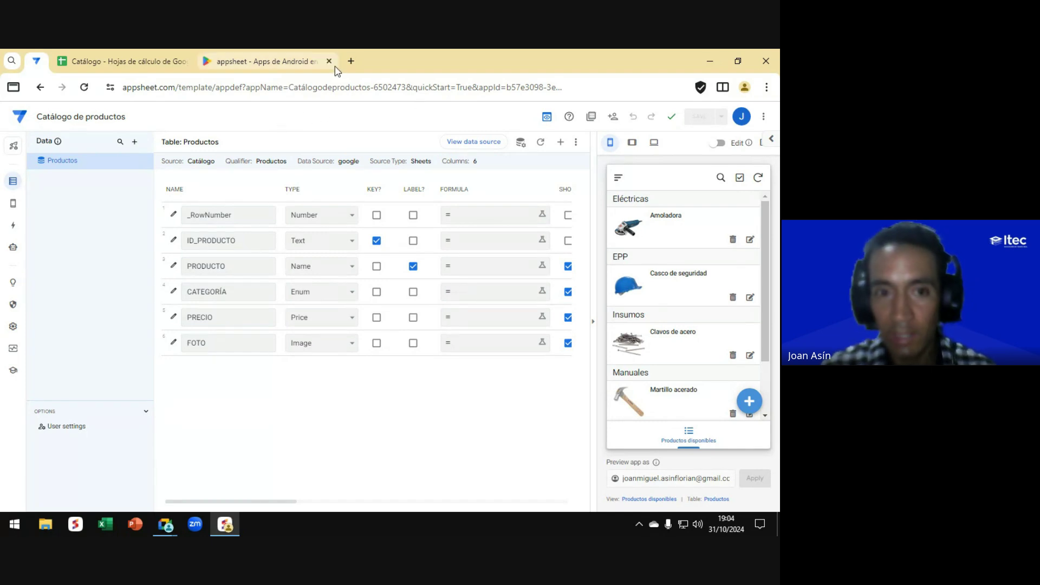
left_click(333, 61)
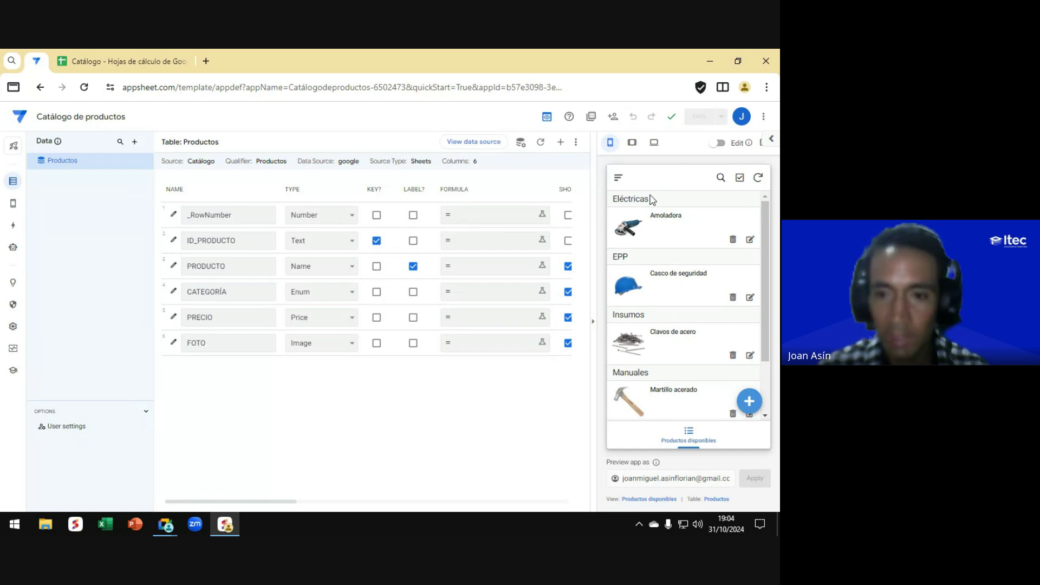
key("ctrl")
key("ctrl")
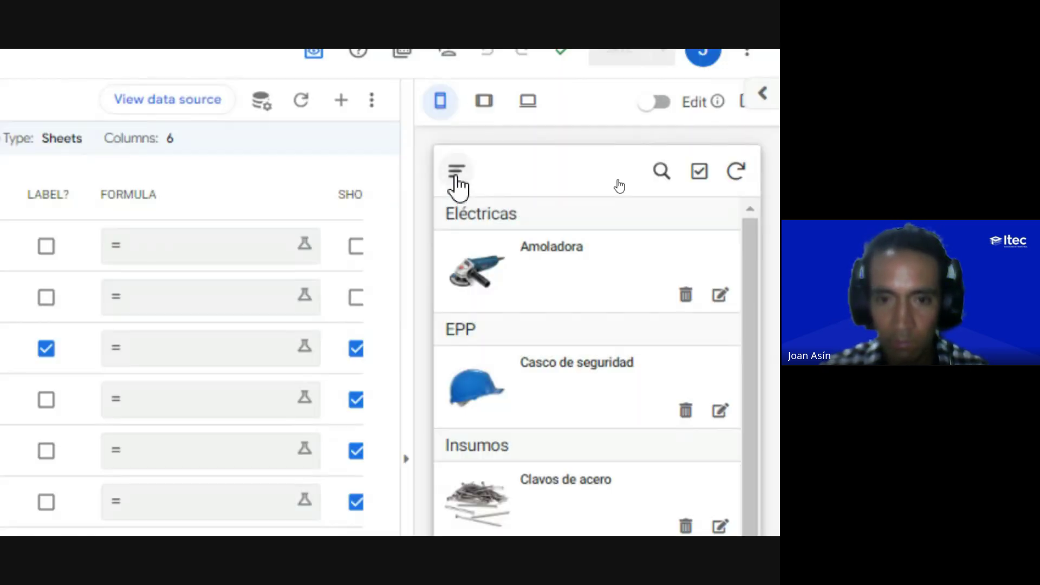
left_click(455, 179)
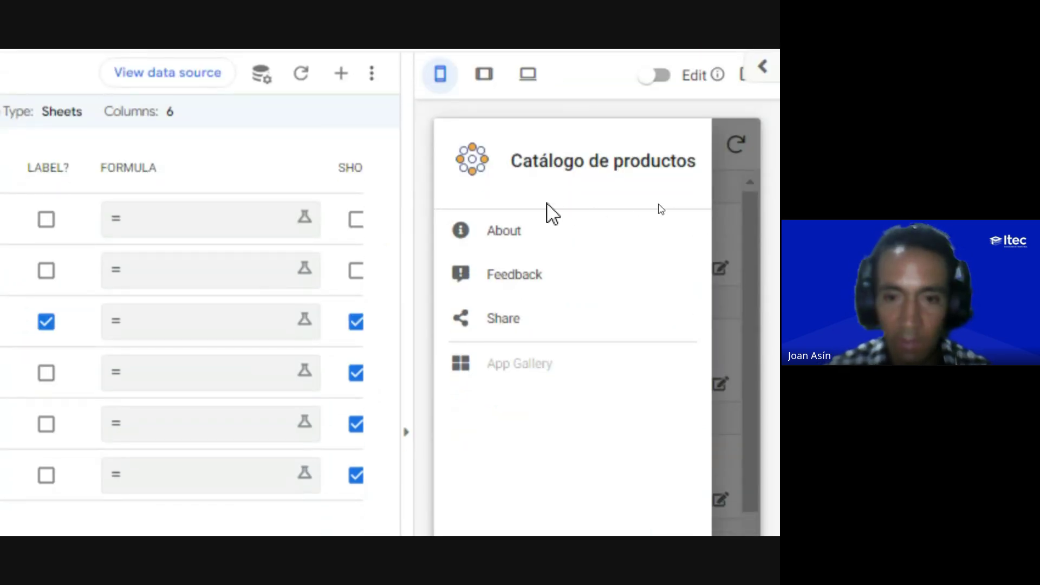
left_click(756, 216)
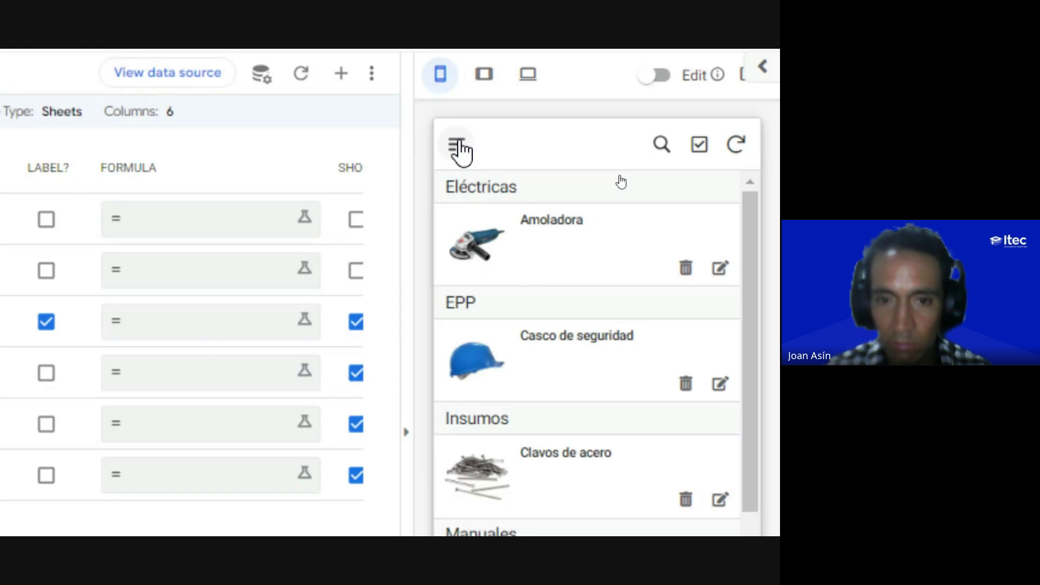
left_click(458, 144)
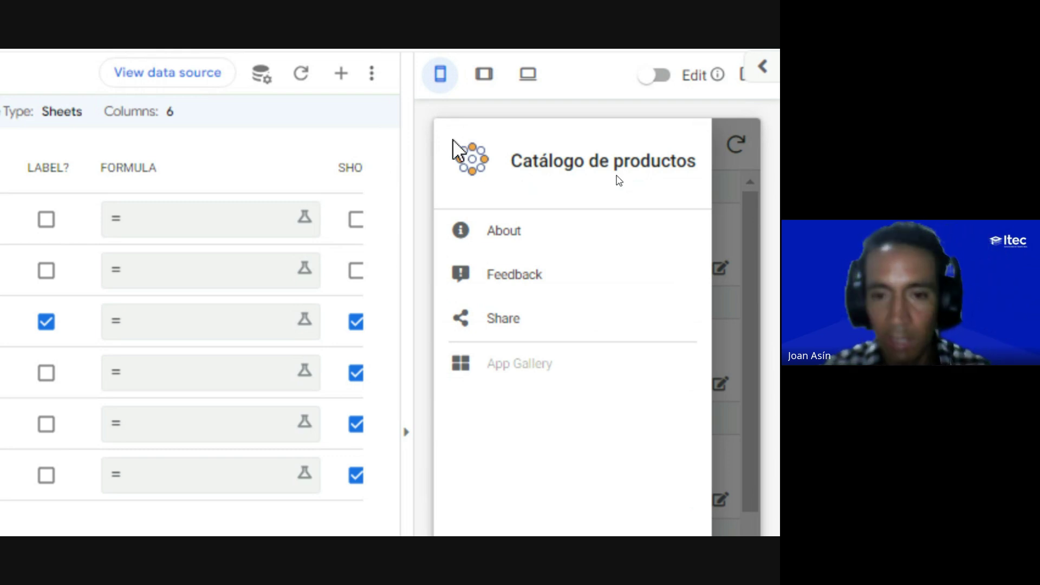
left_click(728, 190)
scroll(728, 189, "up", 1)
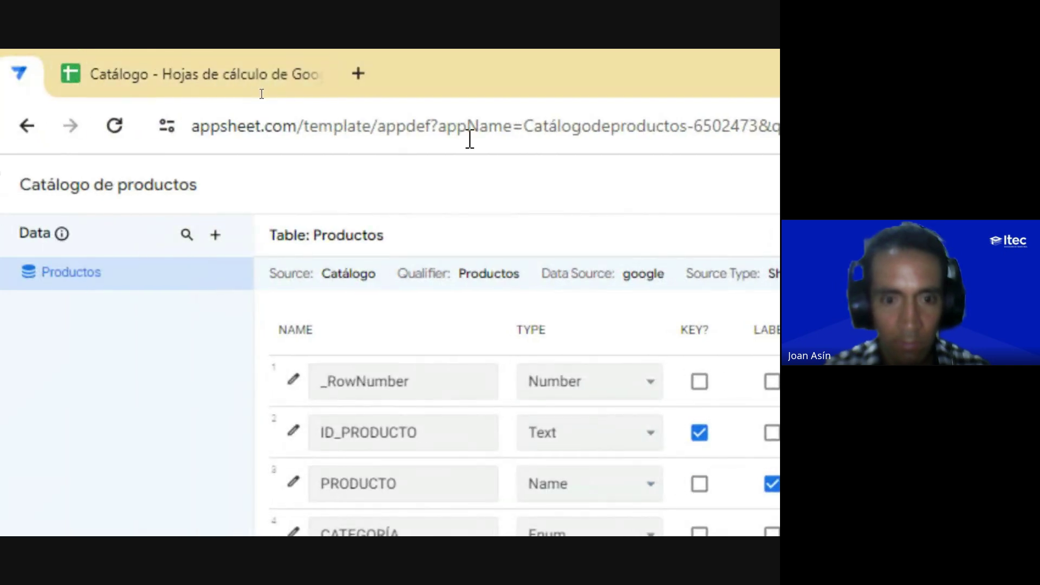
Step: Send 'owned by me' in the Meet call chat, close the chat and return to AppSheet
key("alt+Tab")
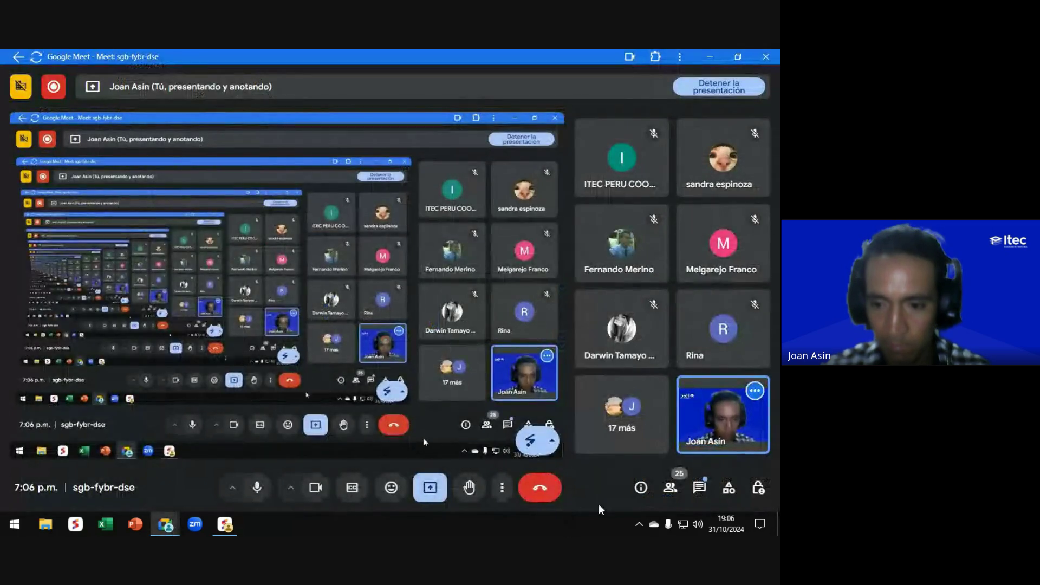
left_click(699, 489)
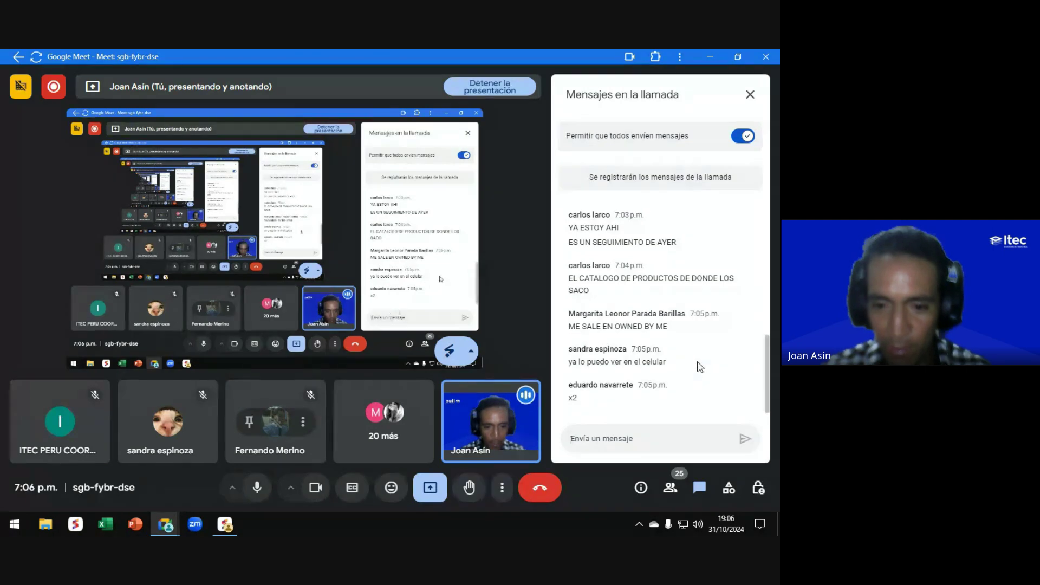
type("owned")
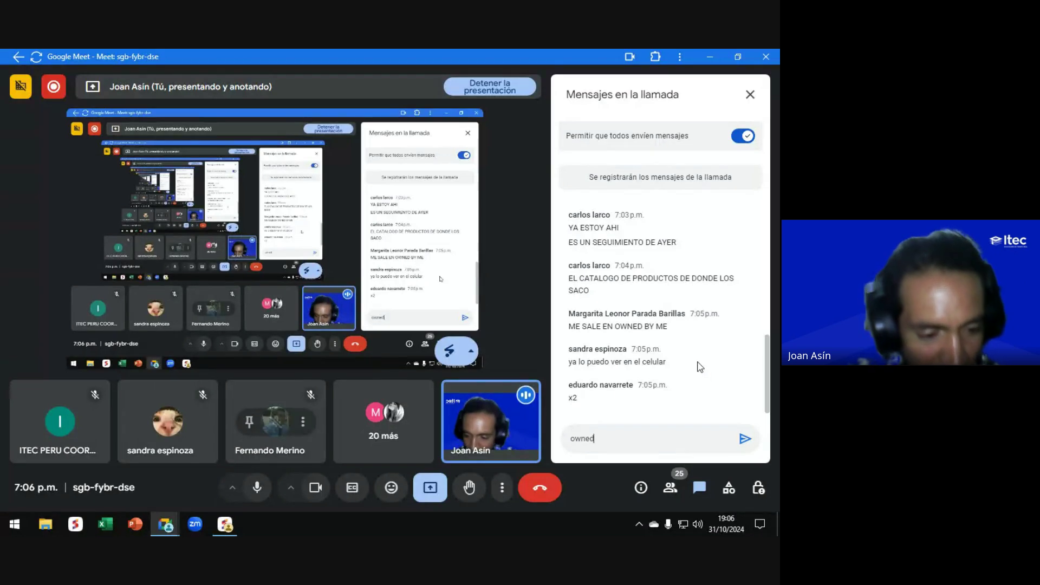
type(" by ")
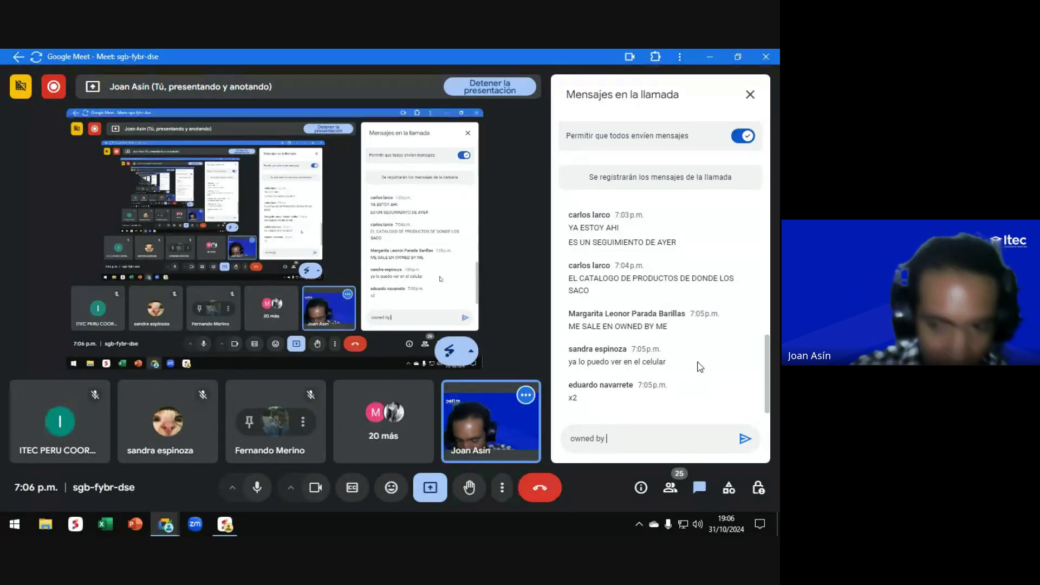
type("me")
key("Return")
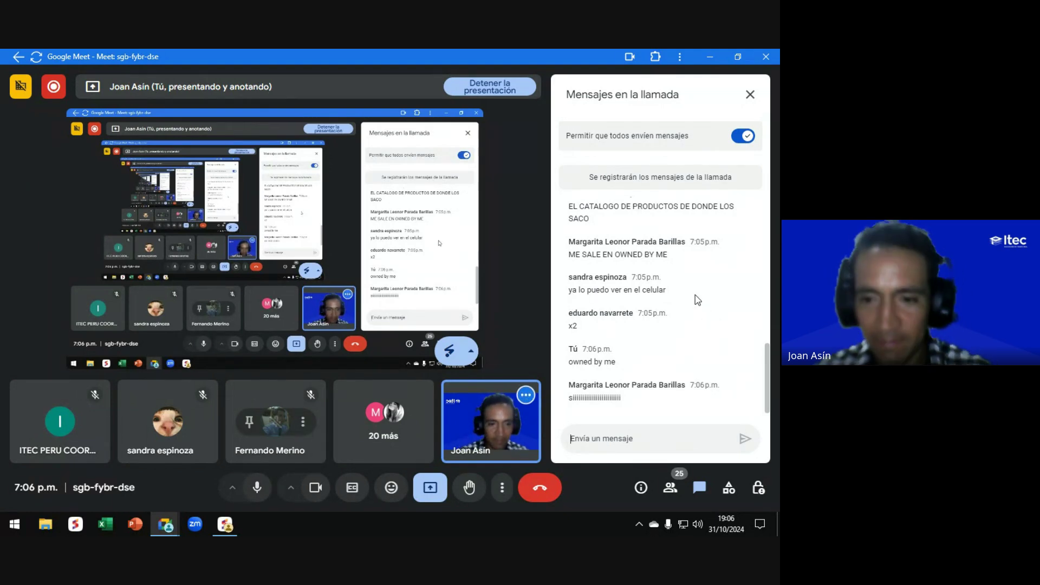
left_click(749, 95)
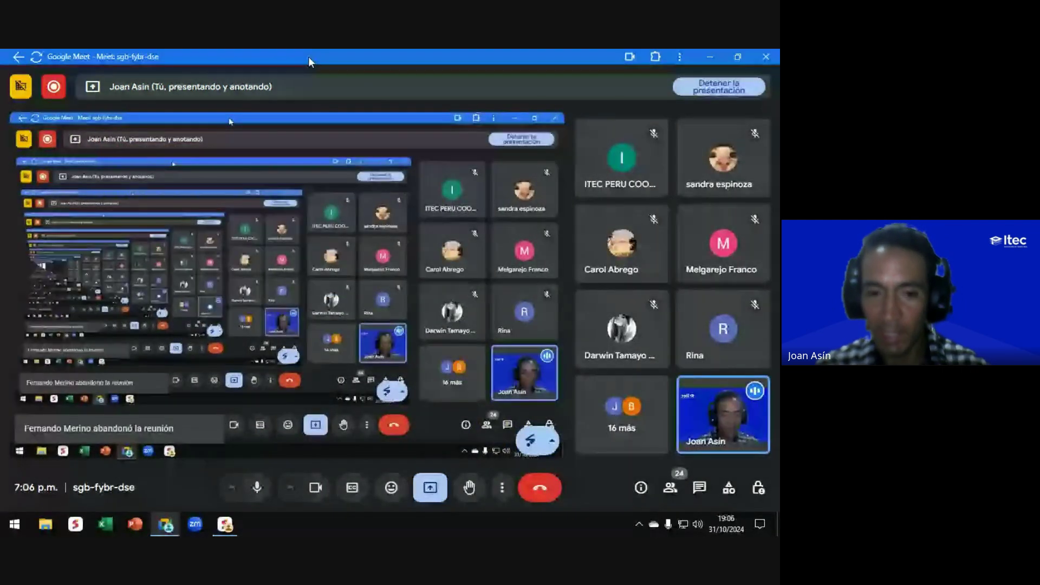
key("alt+Tab")
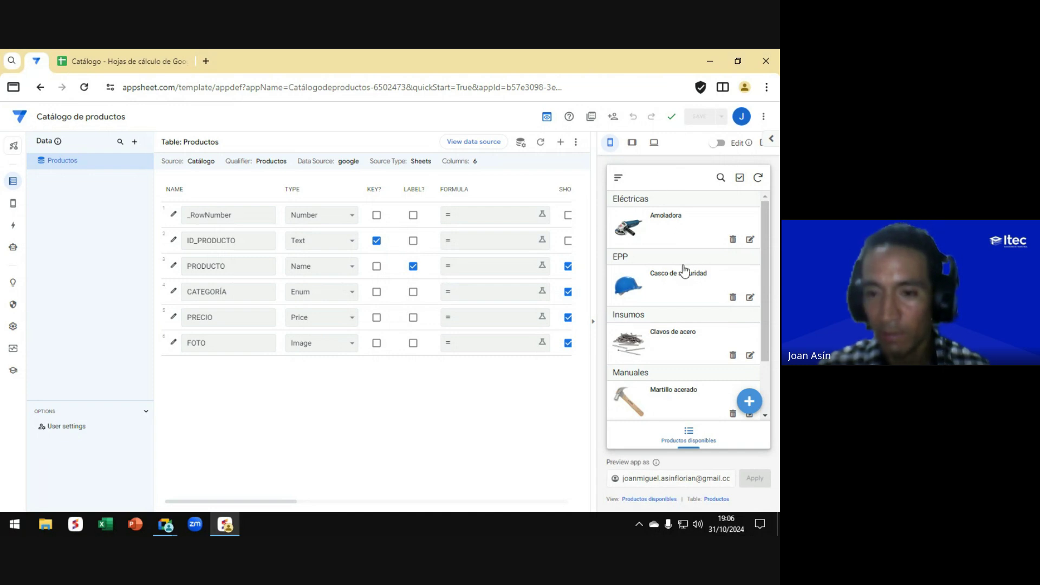
Step: Open the preview's new-product form, try the FOTO field, cancel, then switch to Meet
scroll(683, 271, "down", 2)
scroll(677, 274, "up", 2)
scroll(675, 254, "down", 2)
scroll(677, 247, "up", 2)
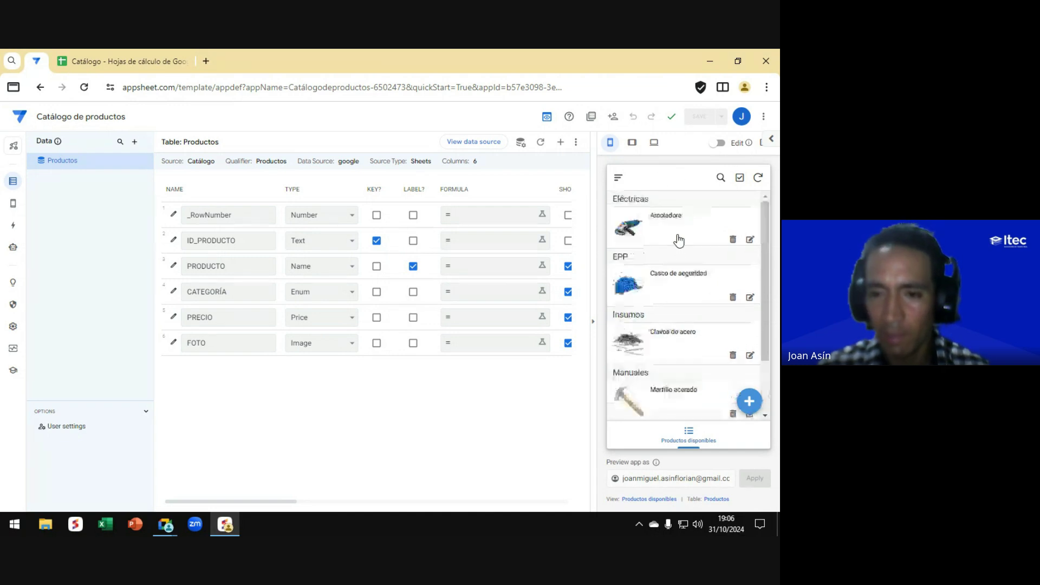
scroll(677, 239, "down", 2)
scroll(679, 240, "up", 2)
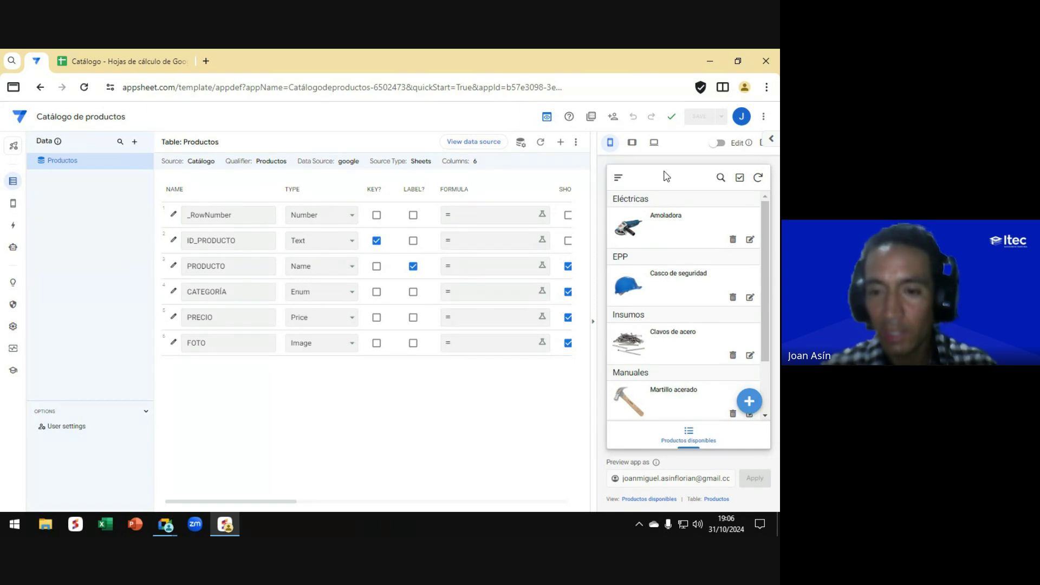
left_click(751, 403)
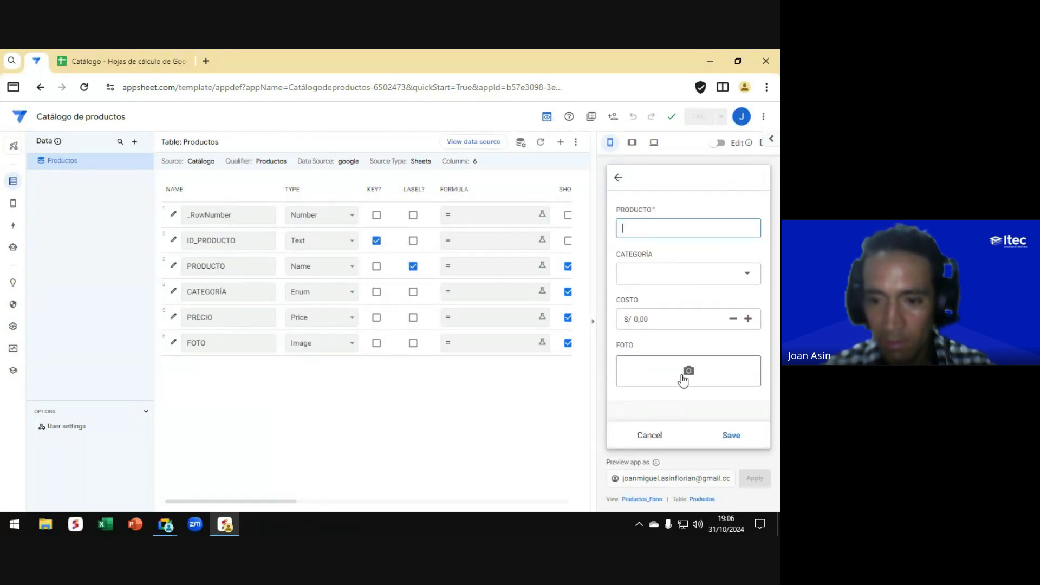
left_click(686, 373)
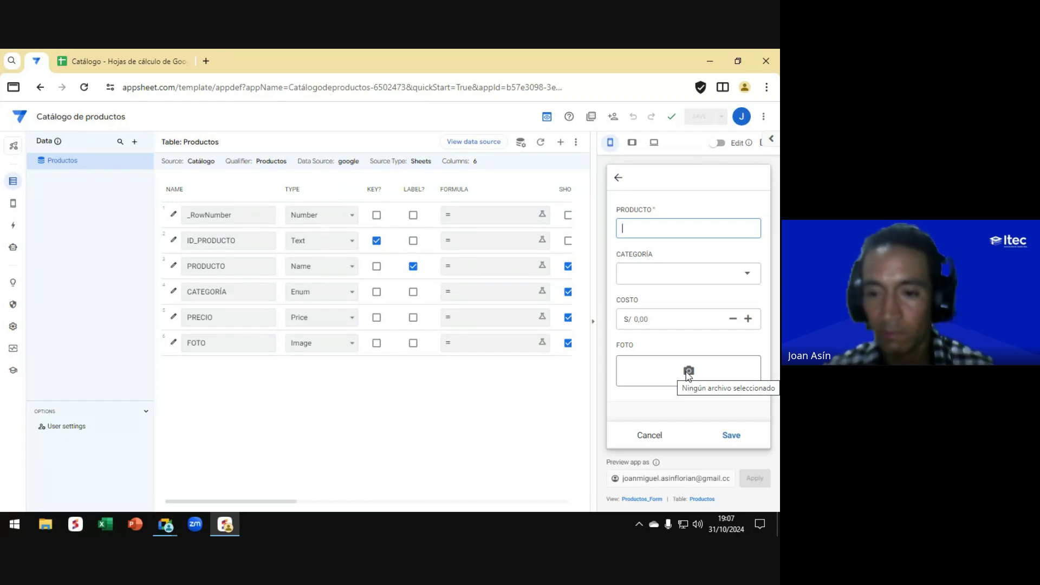
left_click(647, 436)
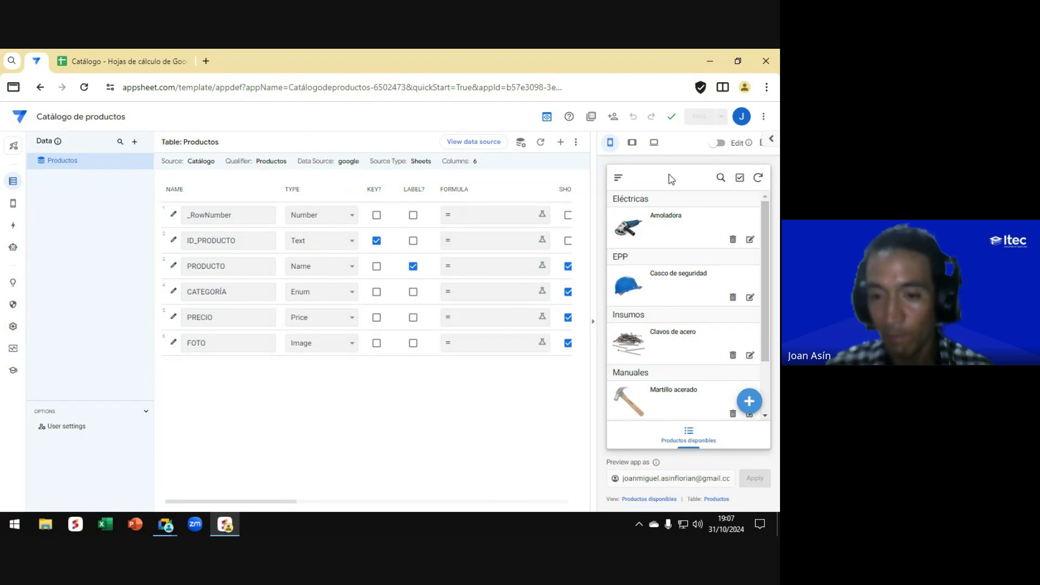
key("alt+Tab")
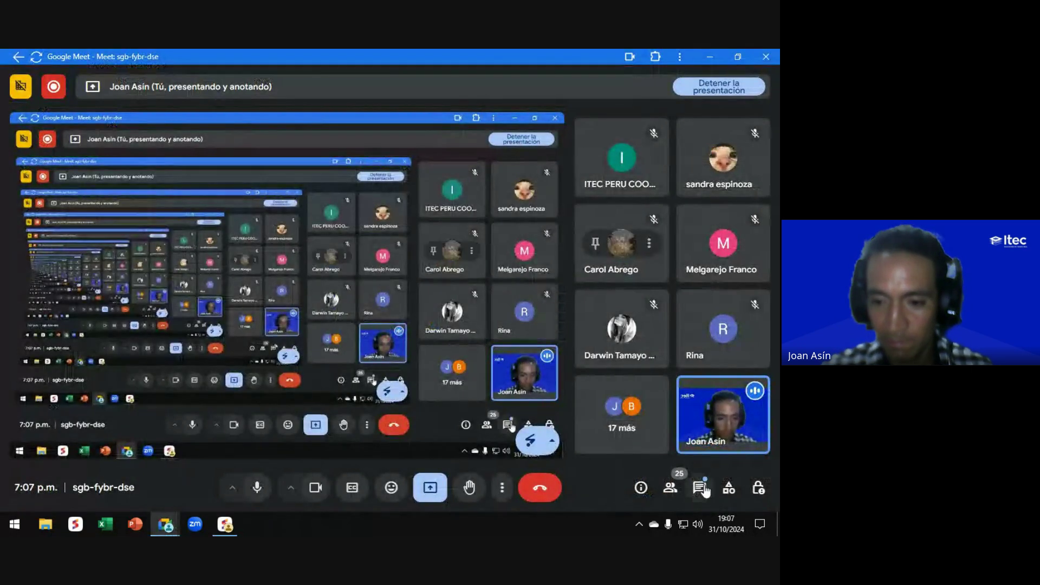
Step: Read participants' messages in the Meet chat, then go back to the AppSheet editor
left_click(699, 487)
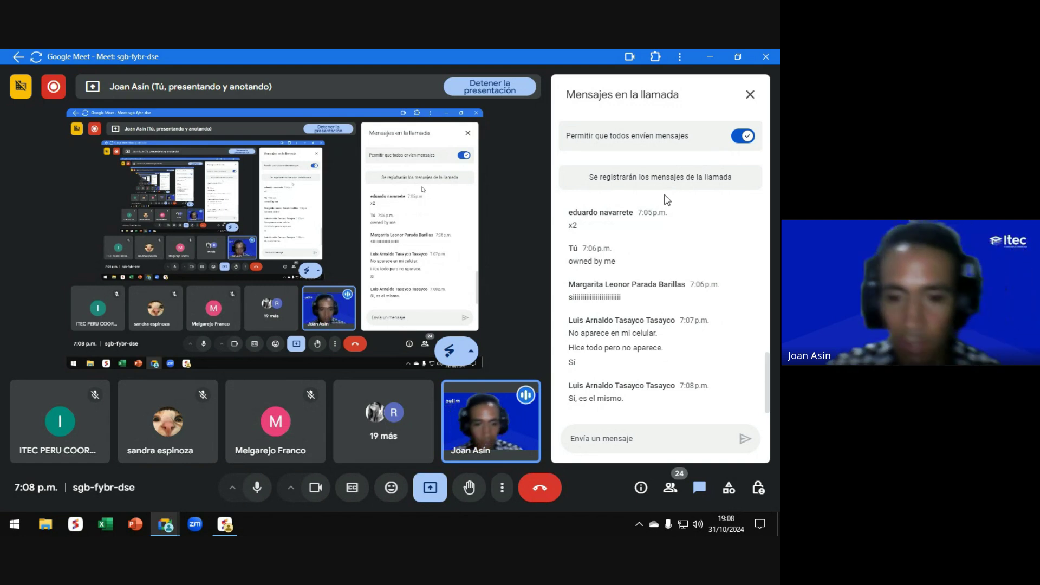
key("alt+Tab")
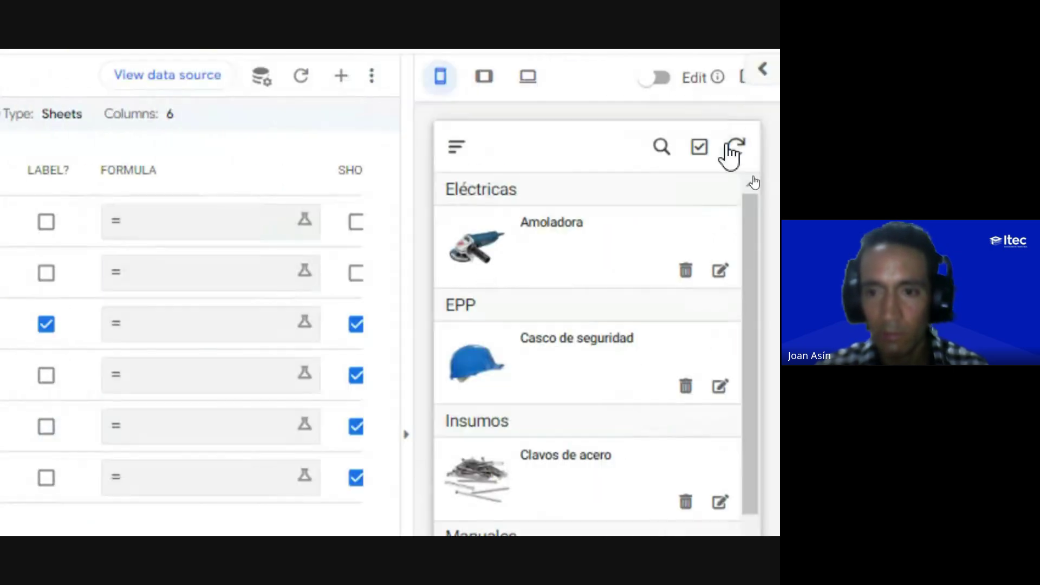
Step: Show the preview's side menu (About, Feedback, Share, App Gallery), close it, then switch to Meet
key("ctrl")
key("ctrl")
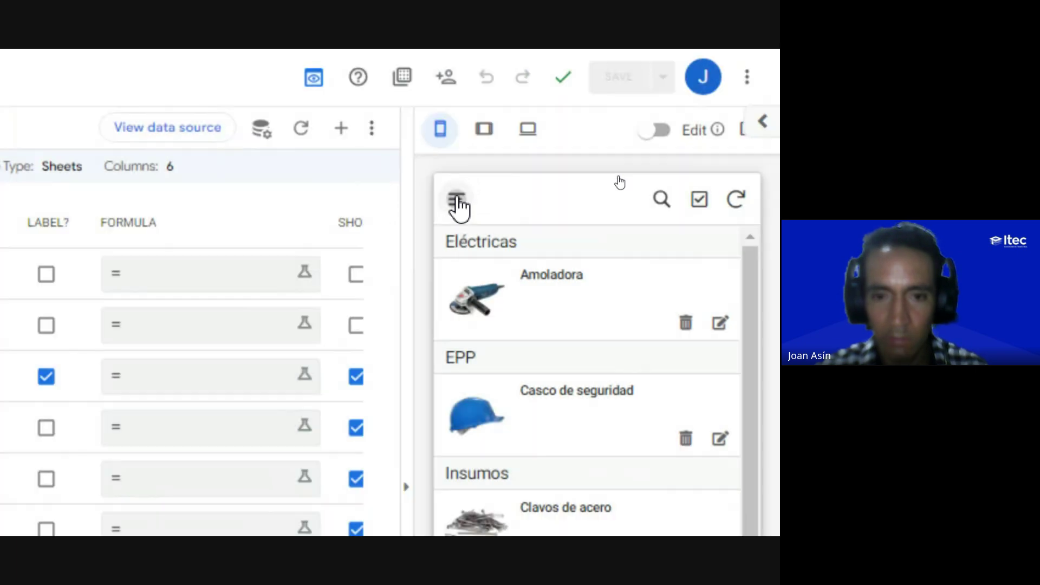
left_click(458, 205)
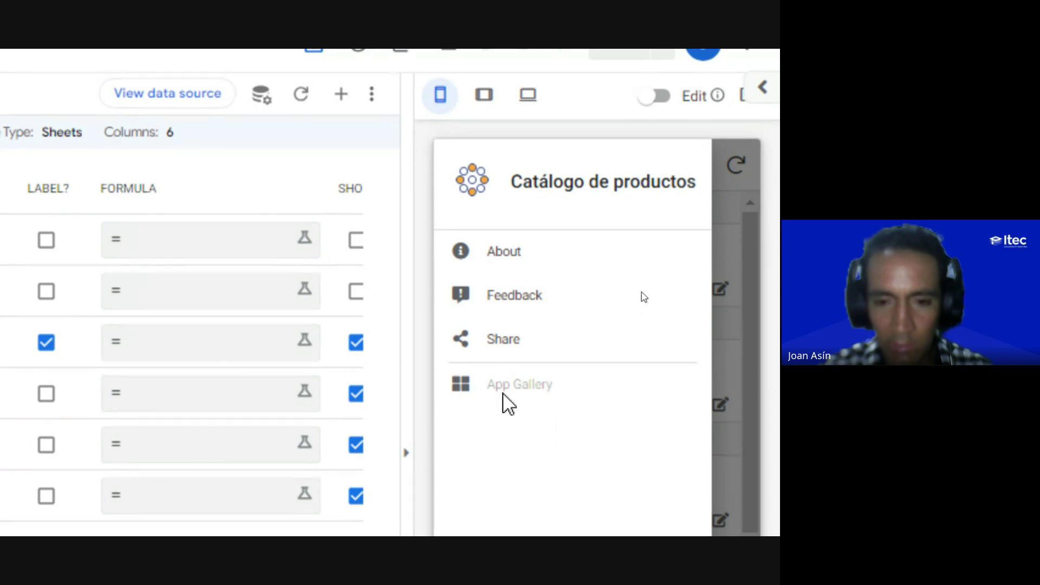
key("ctrl")
key("ctrl")
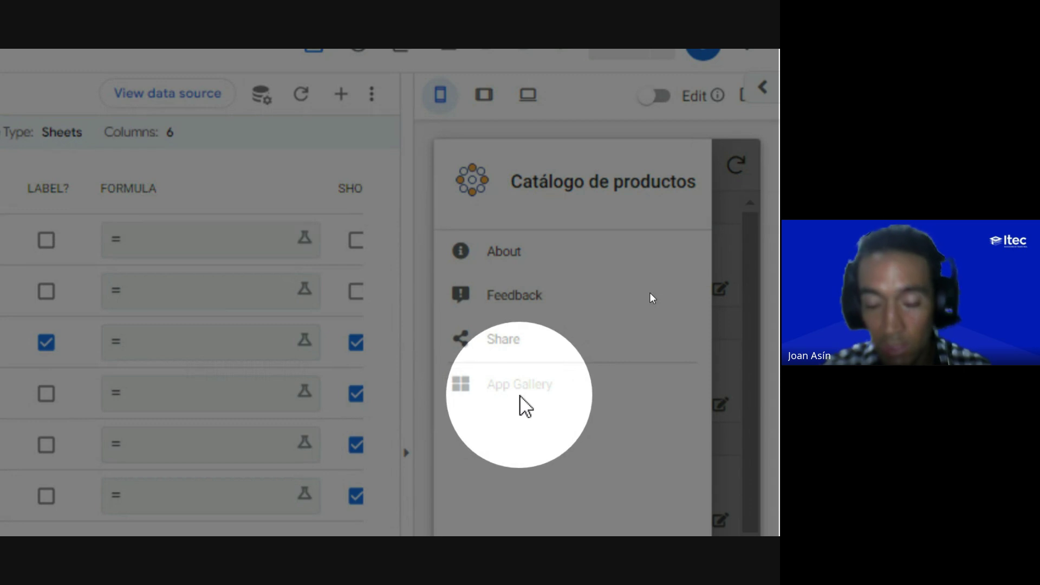
key("ctrl")
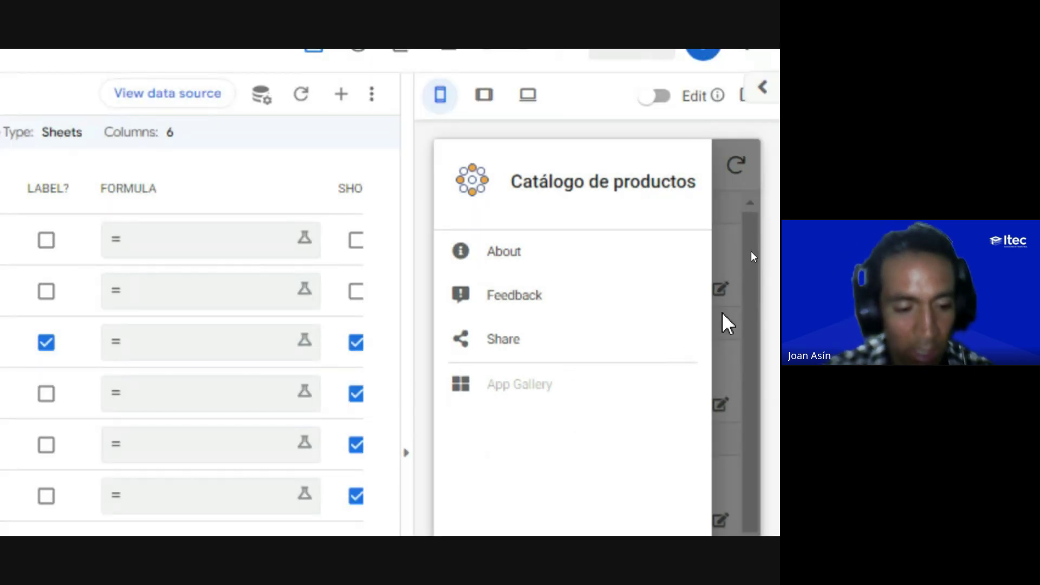
left_click(723, 313)
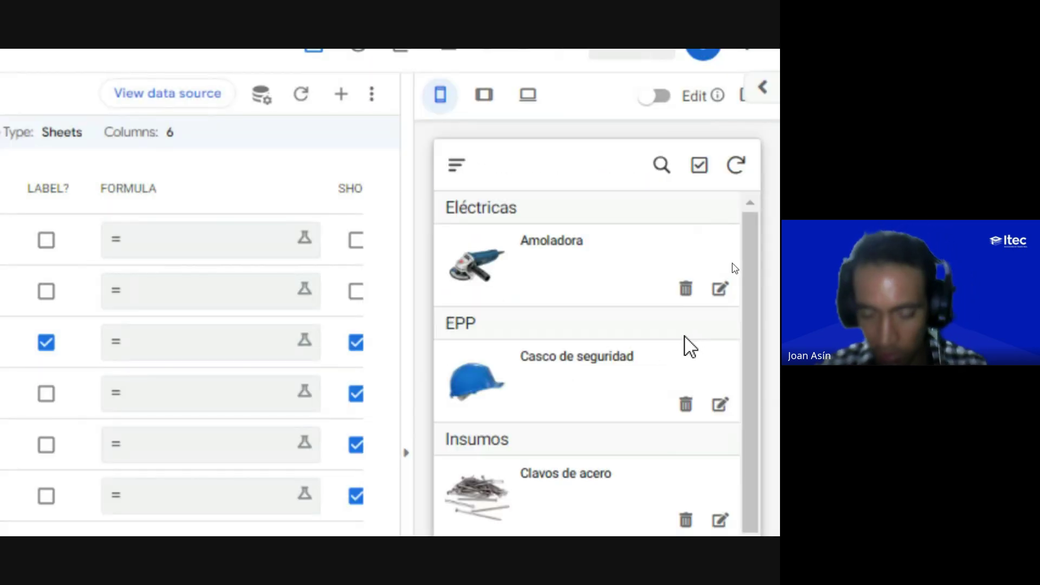
key("alt+Tab")
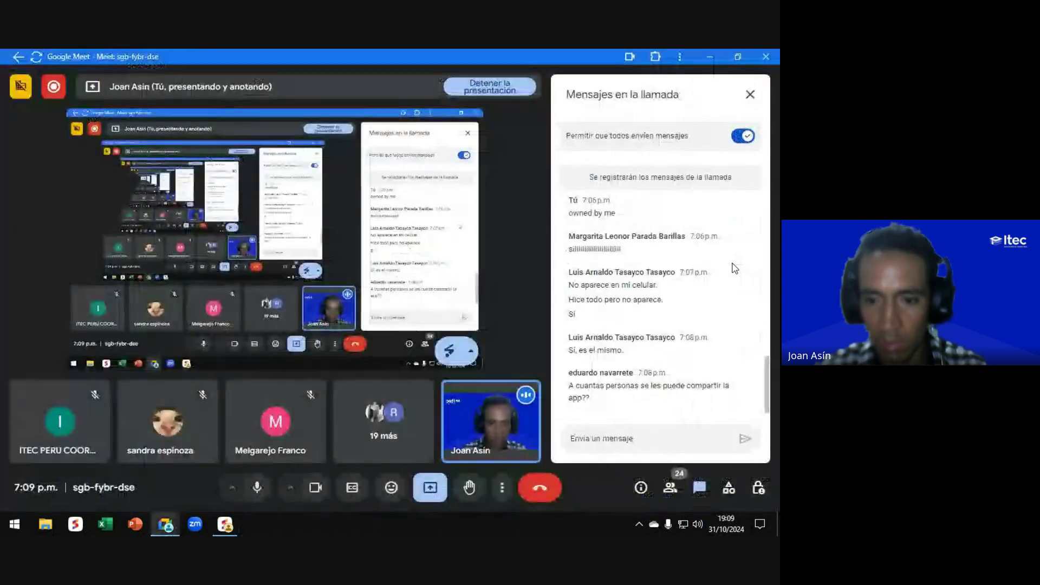
Step: Copy 'owned by me' from the earlier chat message and send it again
scroll(600, 296, "up", 1)
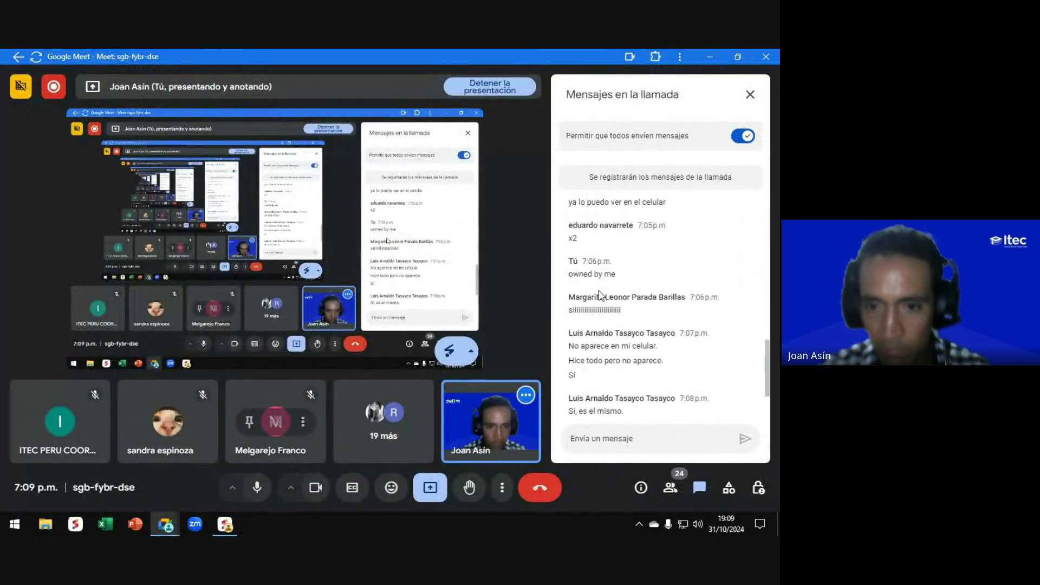
scroll(600, 295, "up", 1)
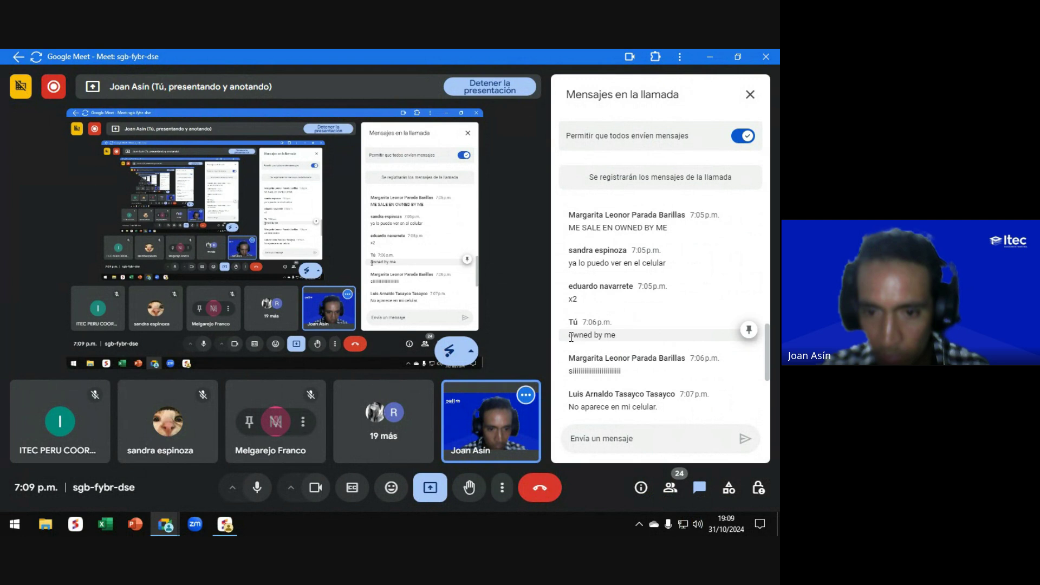
left_click_drag(571, 337, 616, 336)
key("ctrl+c")
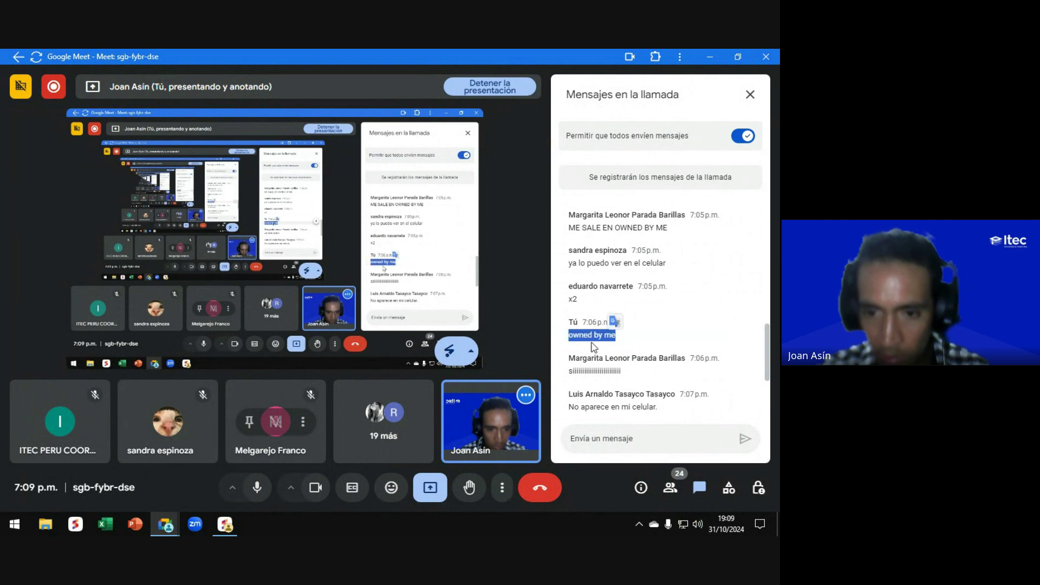
left_click(618, 442)
key("ctrl+v")
key("Return")
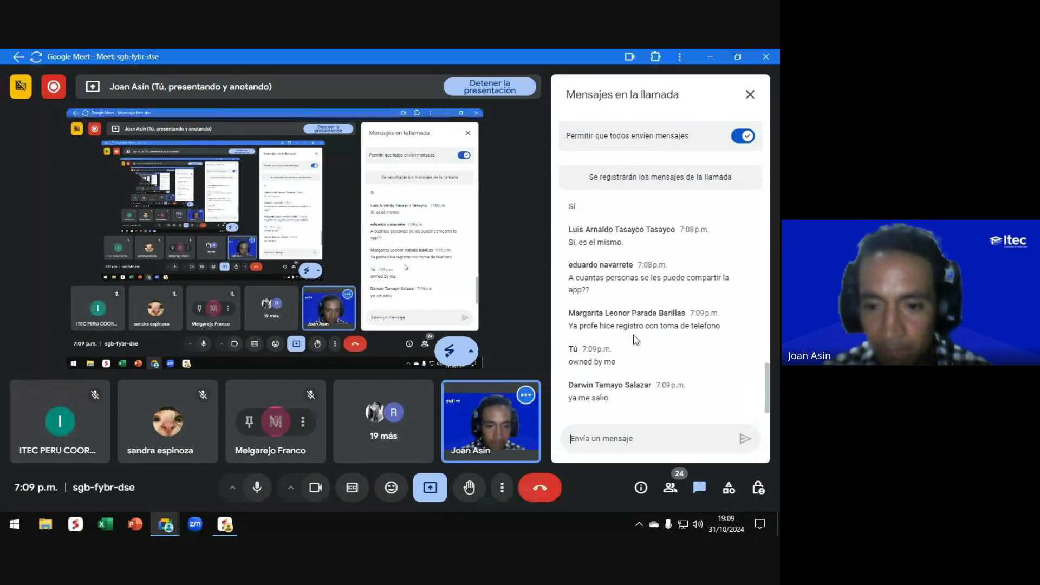
scroll(636, 339, "up", 3)
scroll(636, 338, "down", 5)
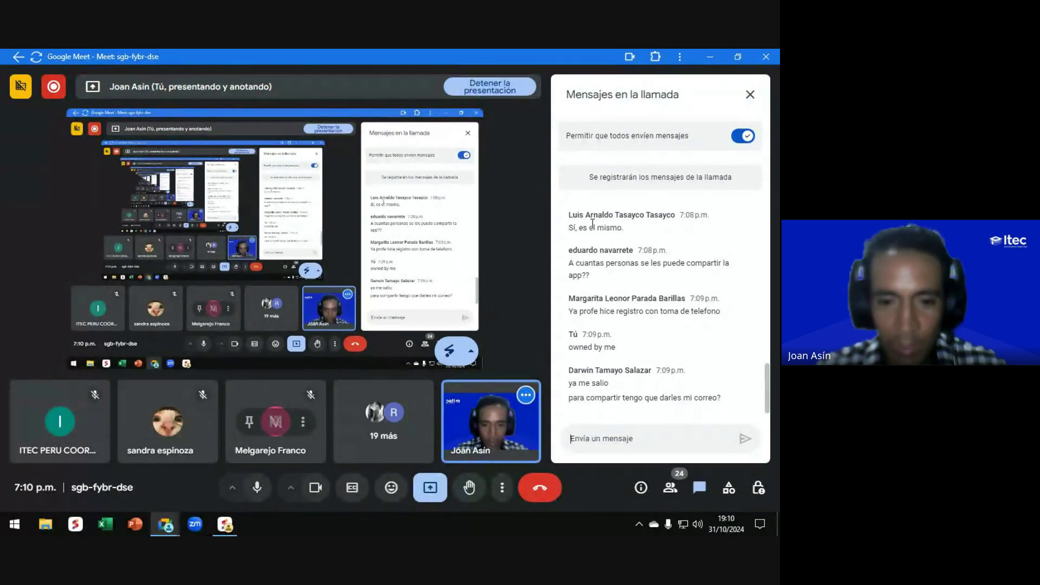
Step: Close the Meet chat, return to the AppSheet editor and open the app's Share settings
left_click(750, 95)
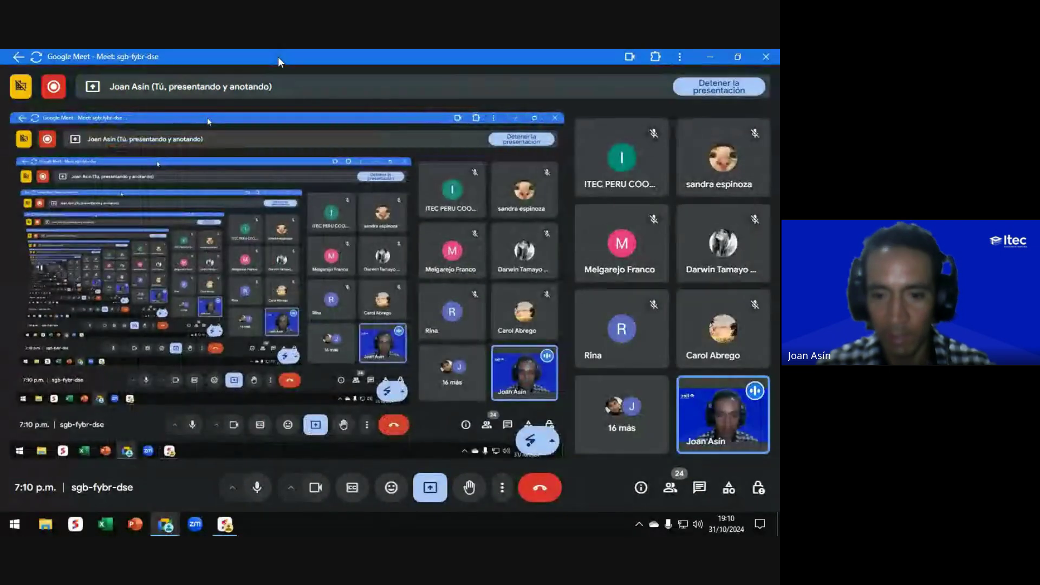
key("alt+Tab")
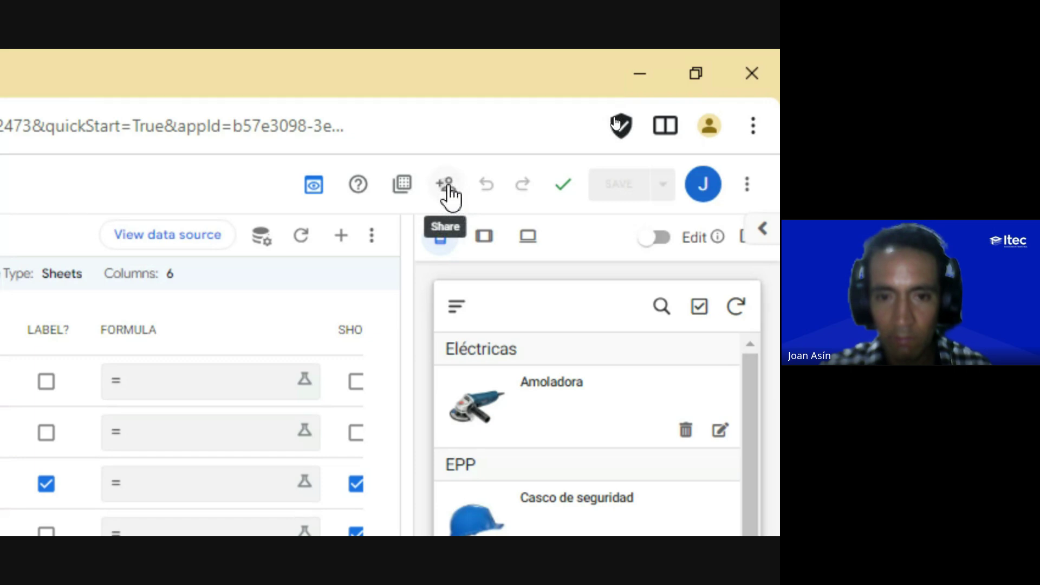
left_click(448, 187)
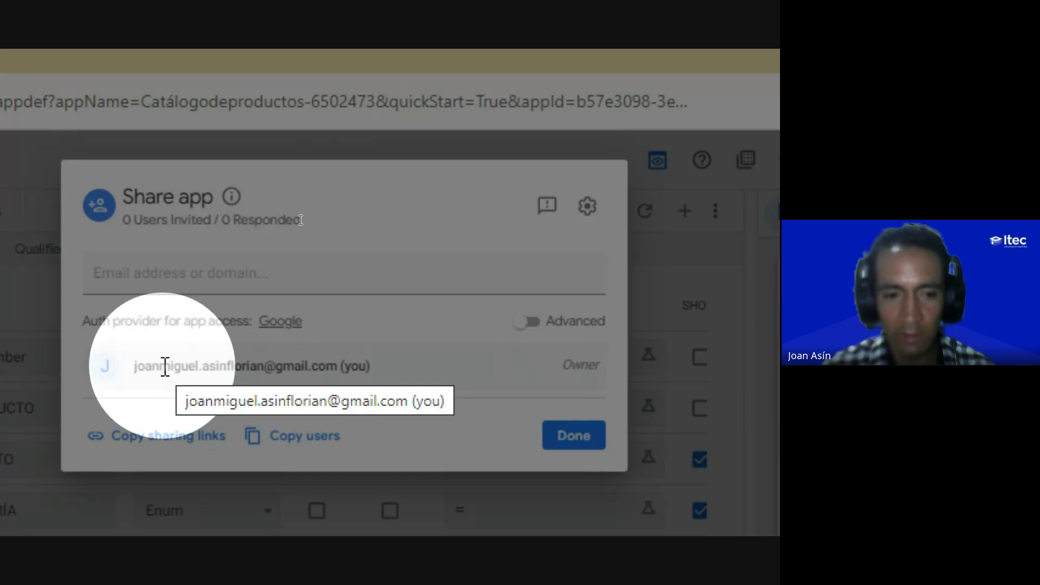
Step: Add the invitee's e-mail address in the Share app dialog's Email address or domain field
left_click(130, 273)
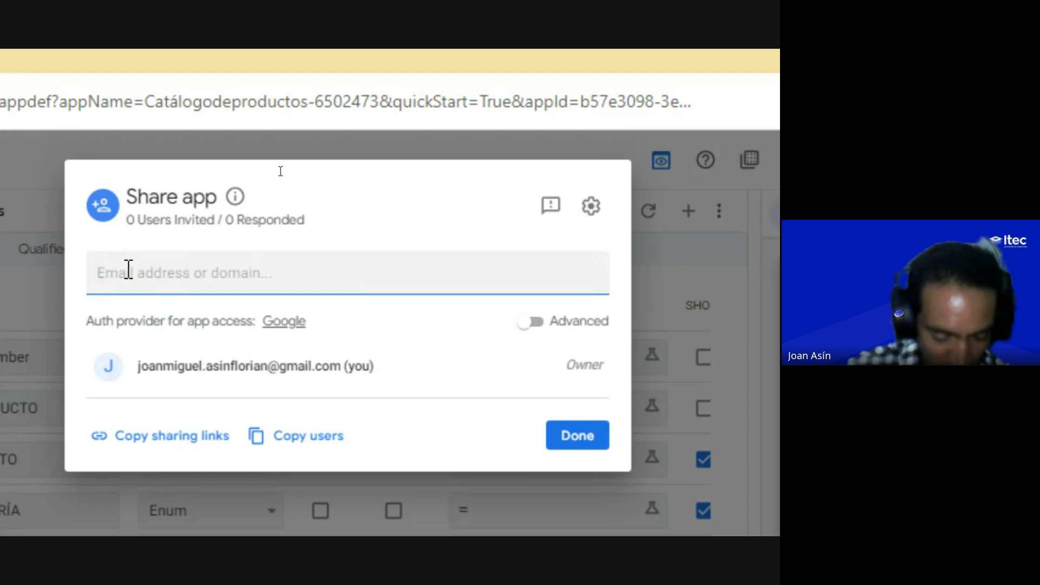
type("correo@g")
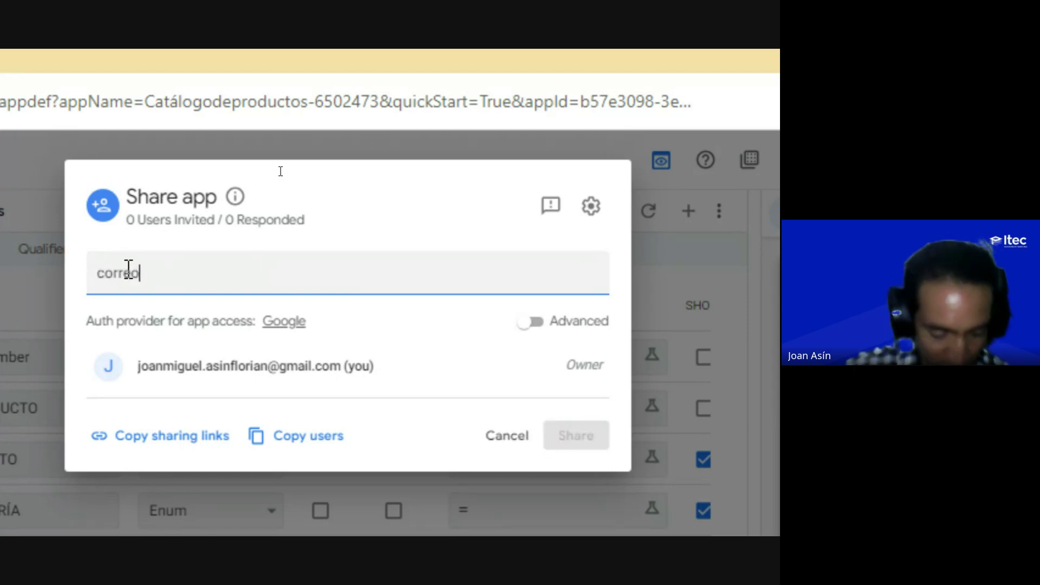
type("mail.com")
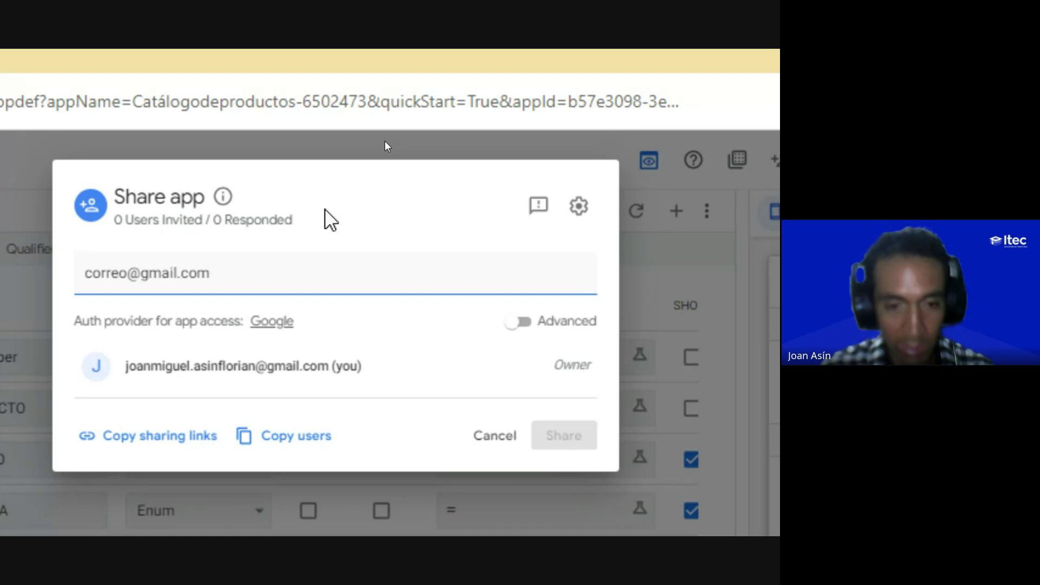
key("Return")
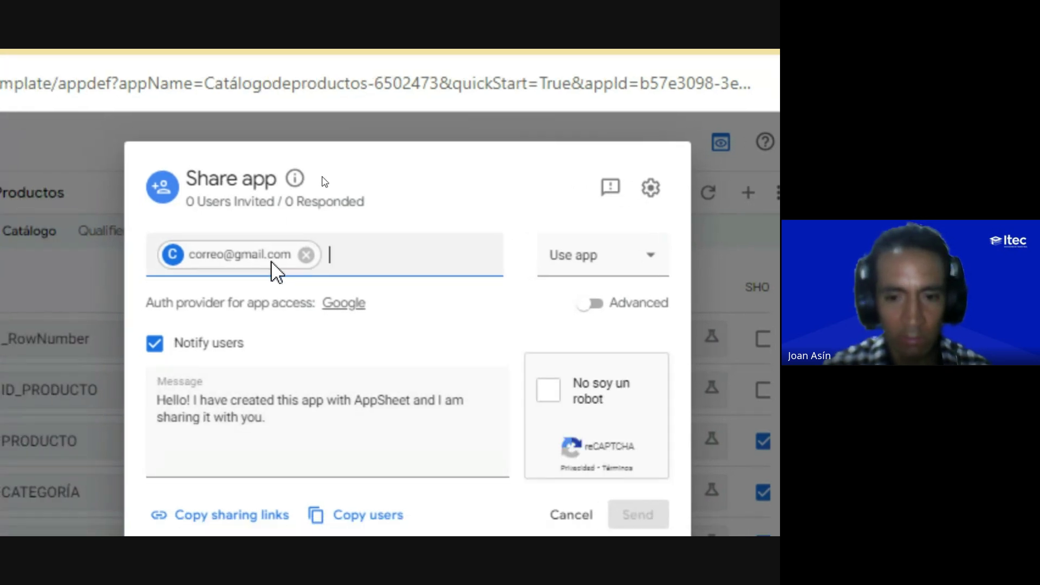
Step: Tick the 'No soy un robot' reCAPTCHA and open the invitee's role list (Use app / View definition / Edit definition)
left_click(476, 361)
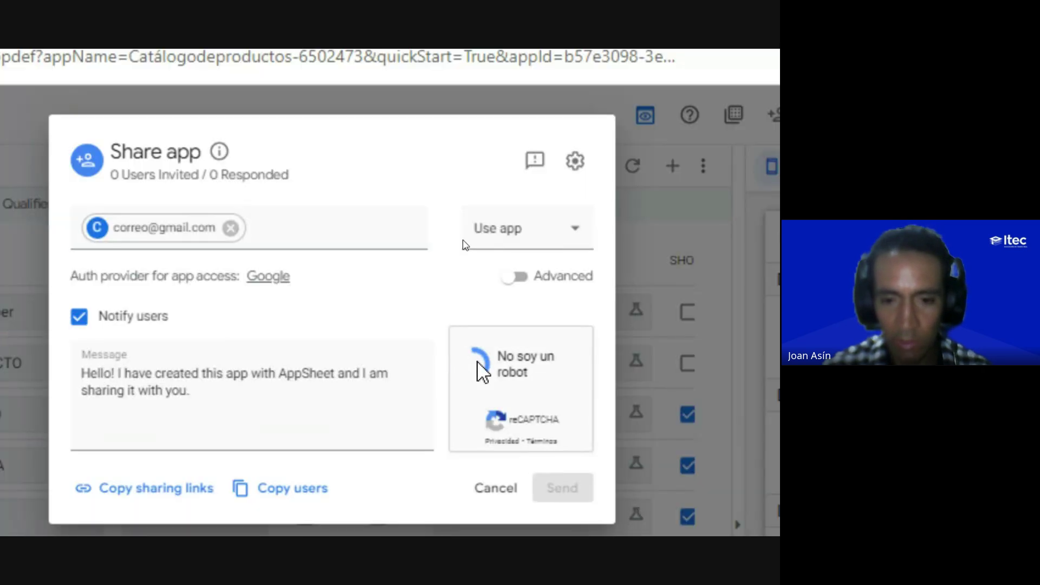
left_click(503, 234)
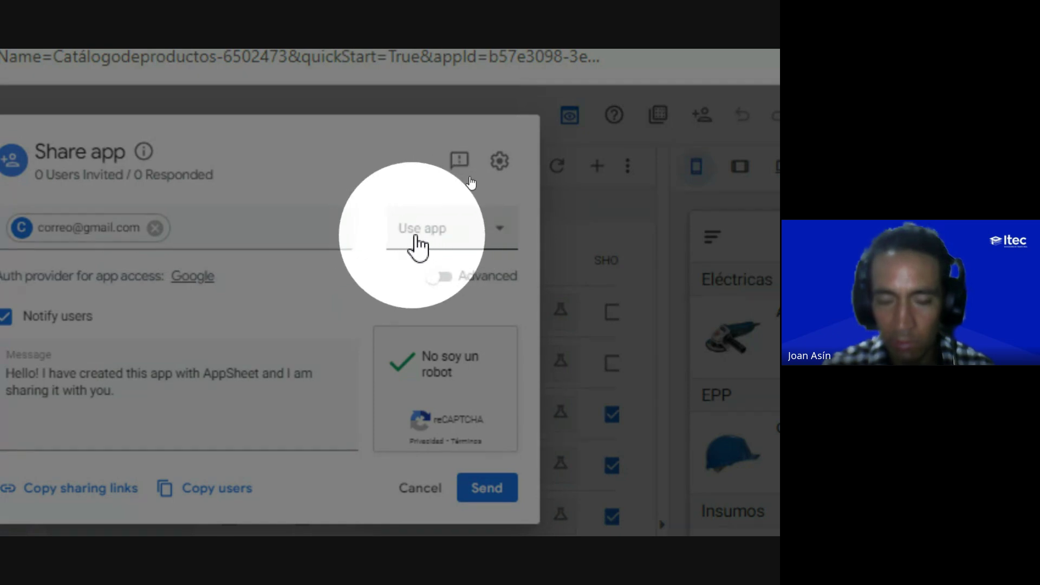
left_click(415, 243)
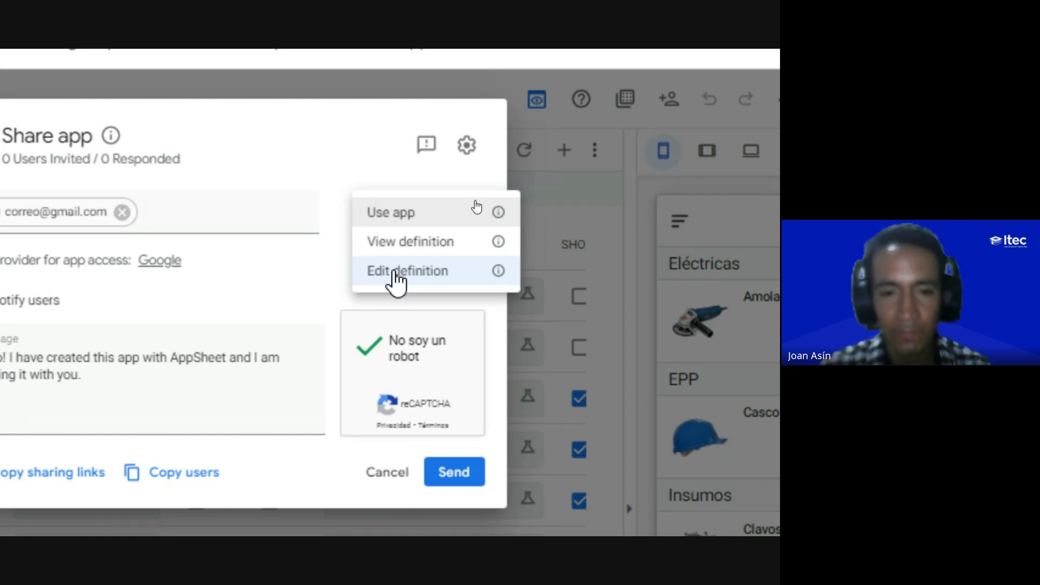
Step: Keep the invitee at Use app, redo the reCAPTCHA, then cancel and discard the invitation
left_click(394, 216)
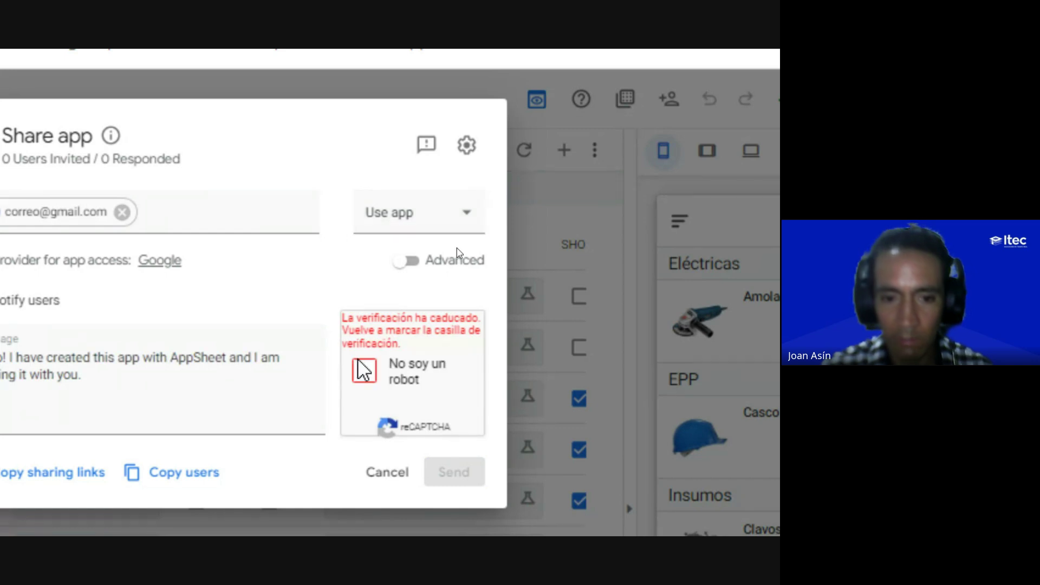
left_click(366, 379)
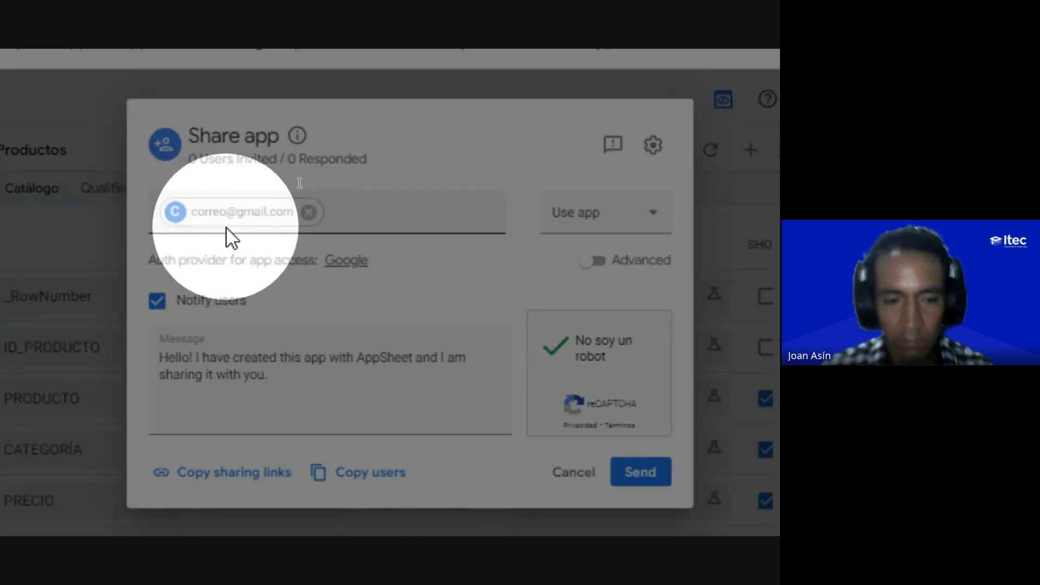
left_click_drag(158, 357, 279, 376)
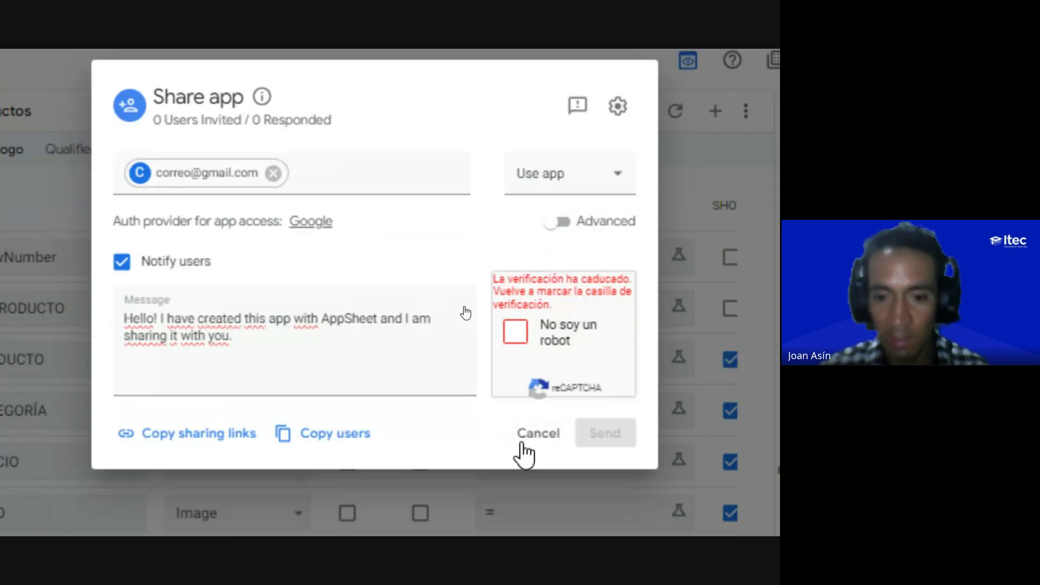
left_click(528, 433)
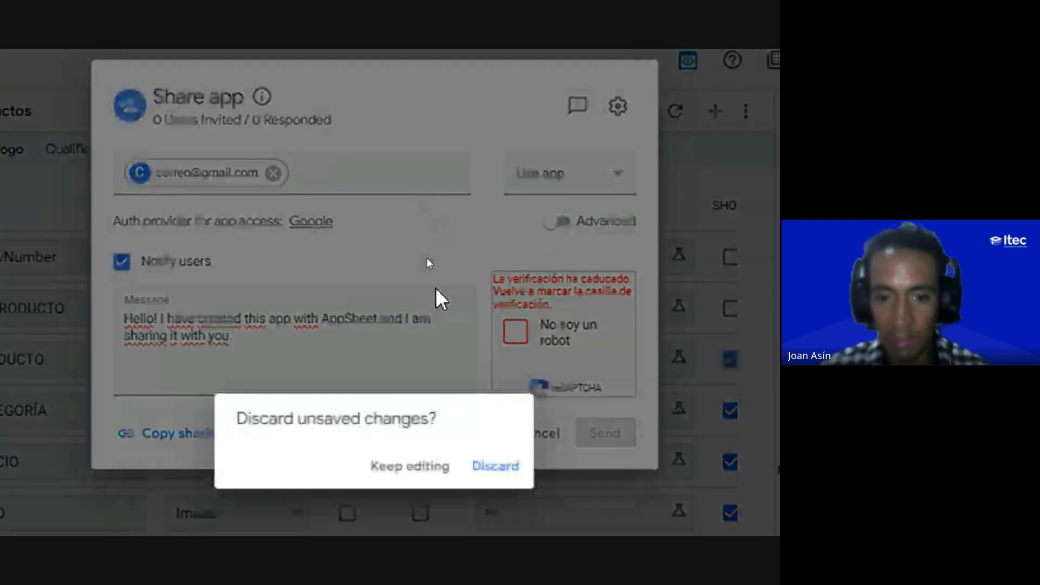
left_click(496, 467)
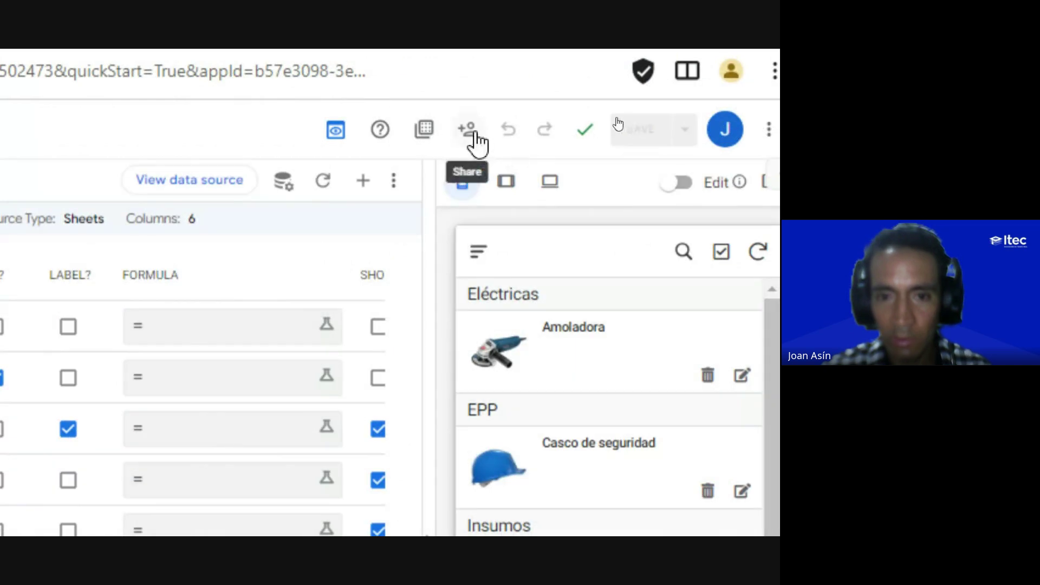
Step: Review the app's sharing list showing only the owner, close it, and switch to Google Meet
left_click(470, 135)
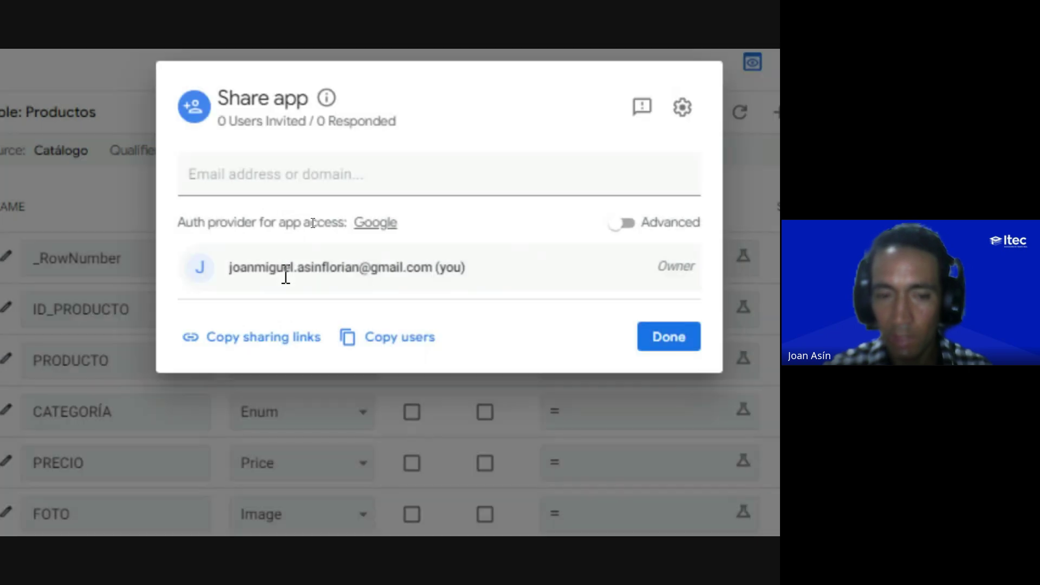
mouse_move(343, 116)
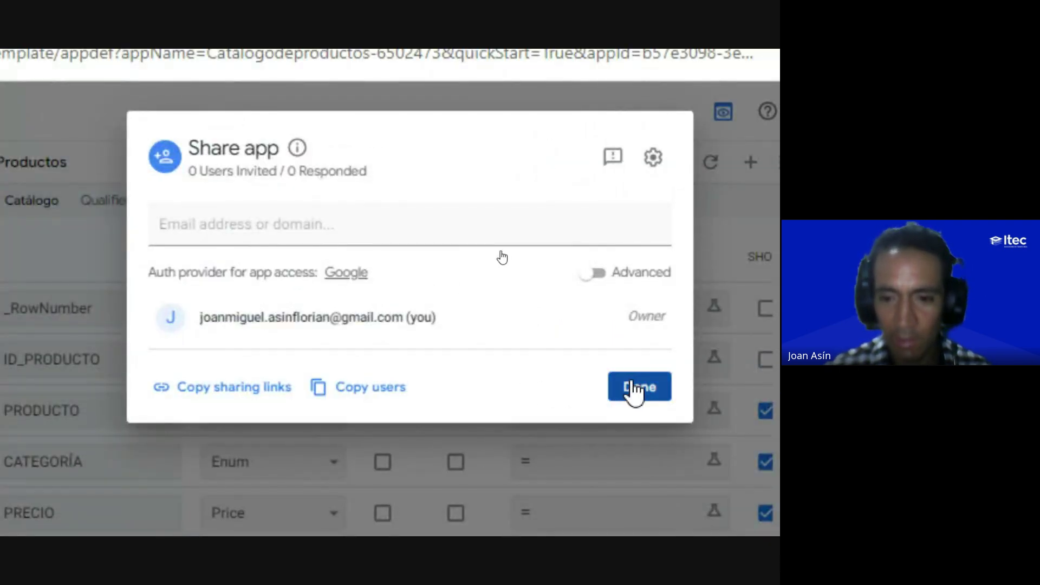
left_click(634, 387)
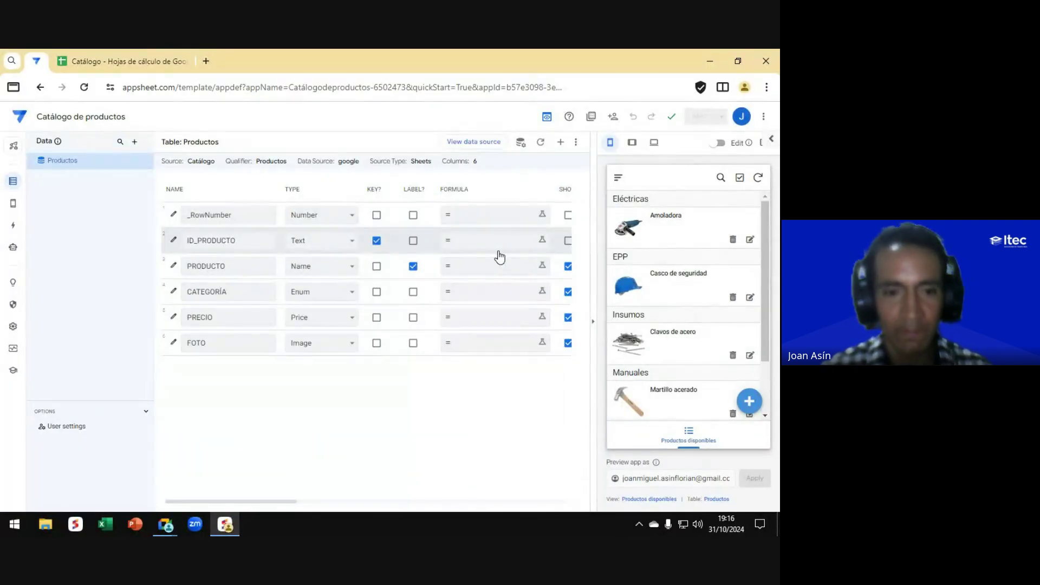
key("alt+Tab")
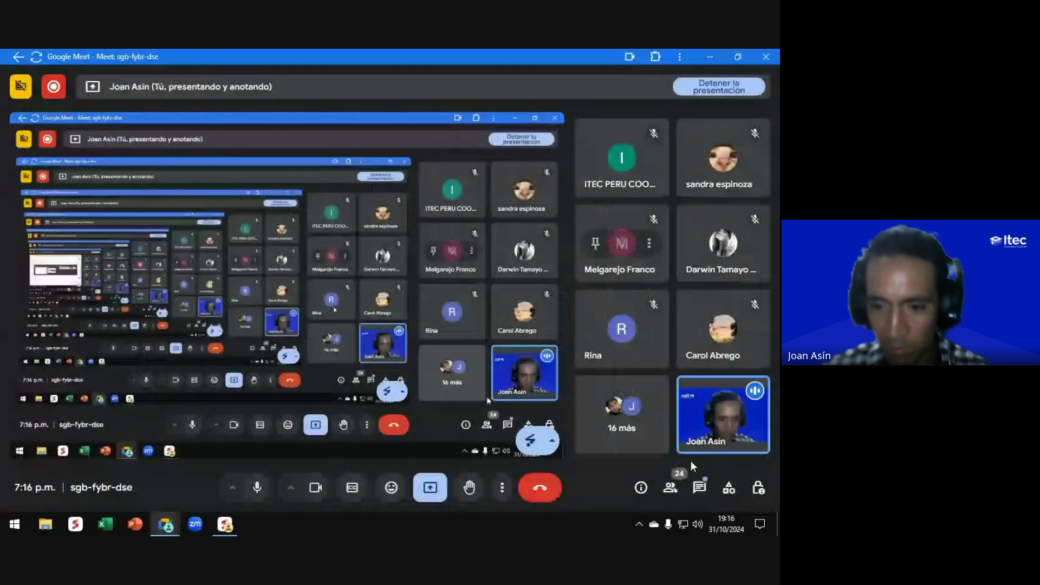
Step: Read through the participants' questions in 'Mensajes en la llamada', then return to AppSheet
left_click(699, 487)
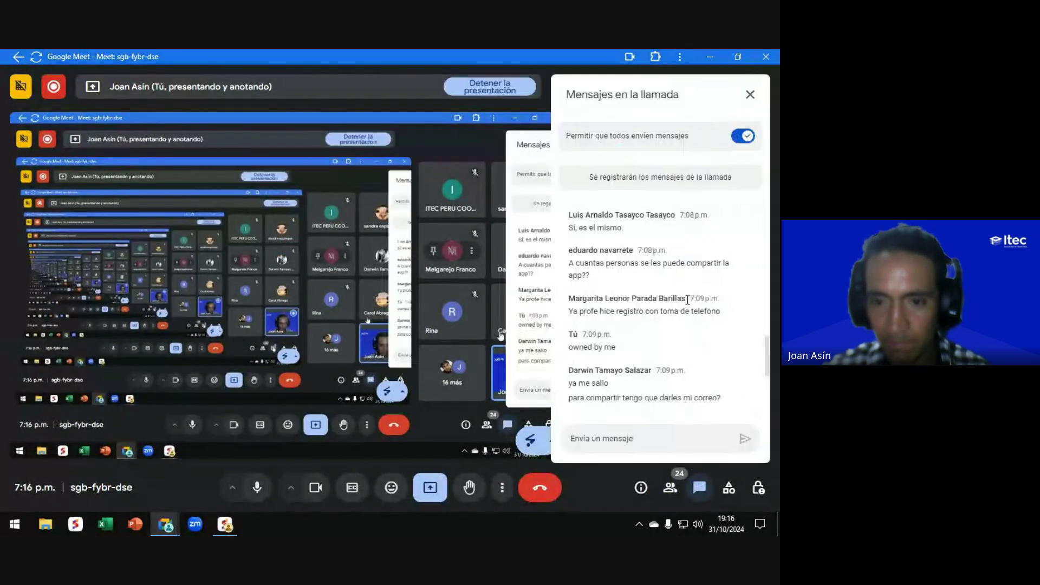
scroll(677, 297, "down", 5)
scroll(672, 292, "up", 2)
scroll(670, 292, "up", 1)
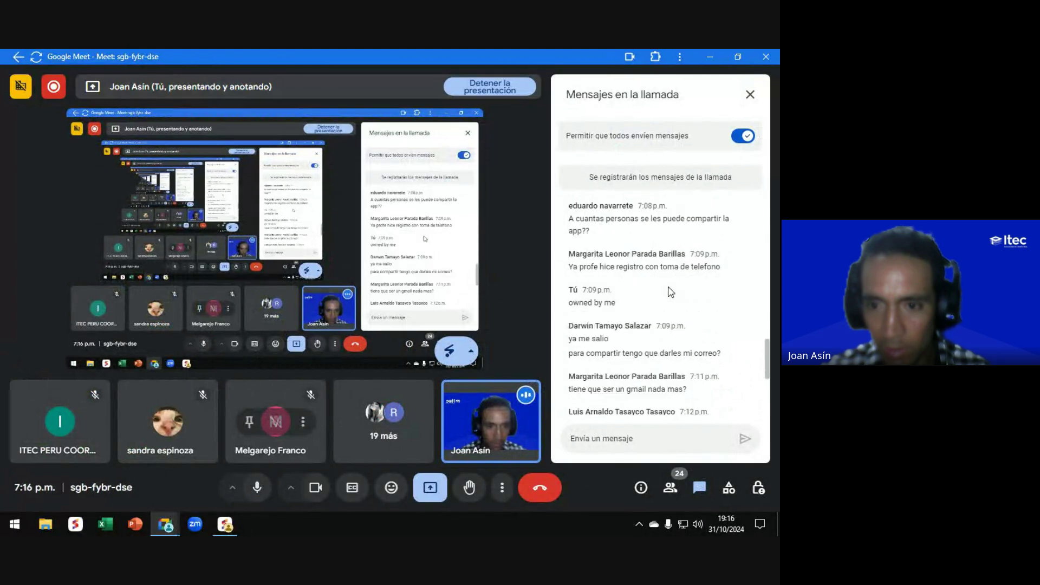
scroll(670, 291, "up", 2)
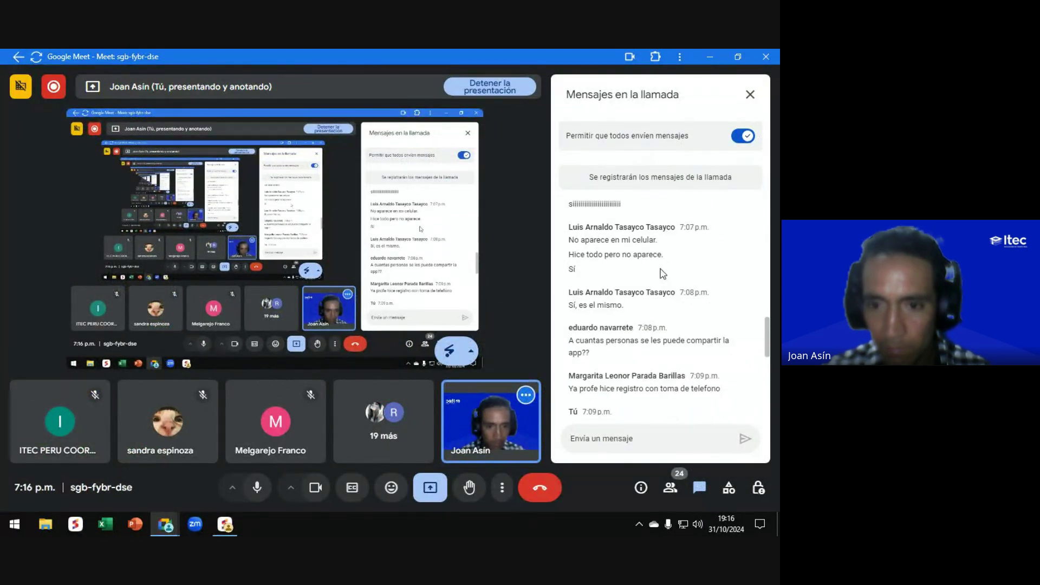
scroll(662, 273, "down", 3)
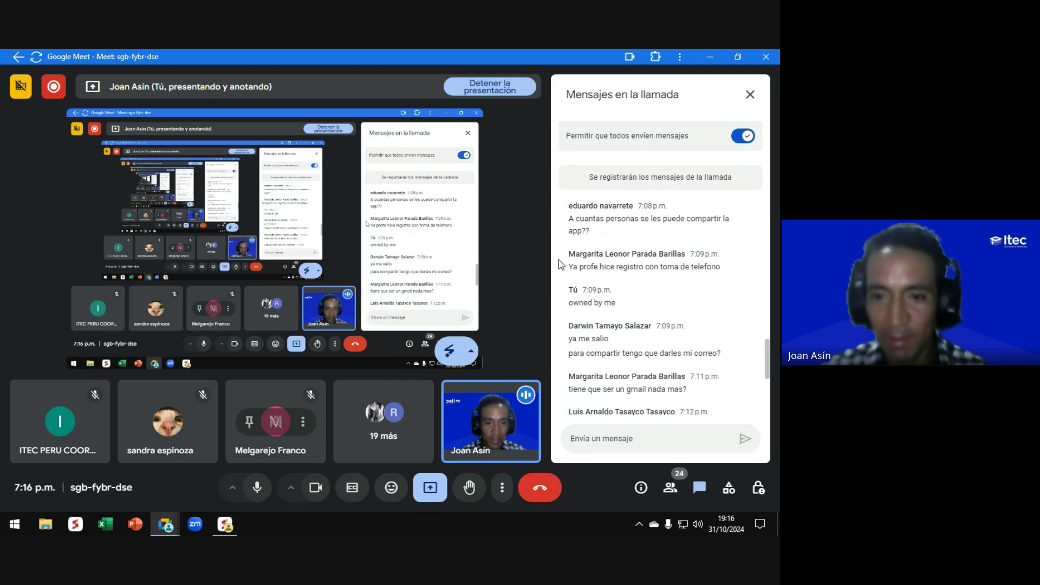
scroll(657, 289, "down", 1)
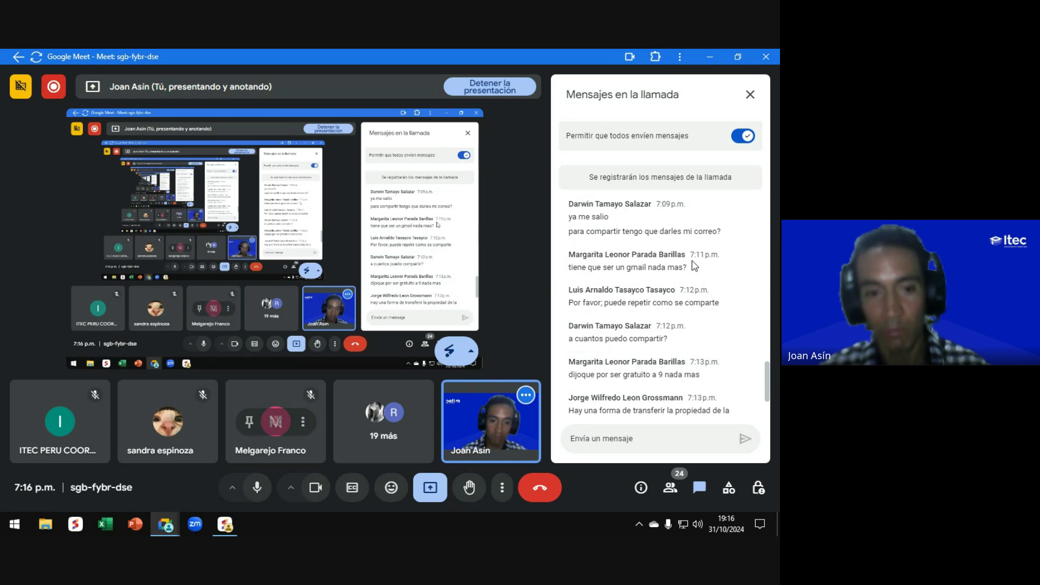
key("alt+Tab")
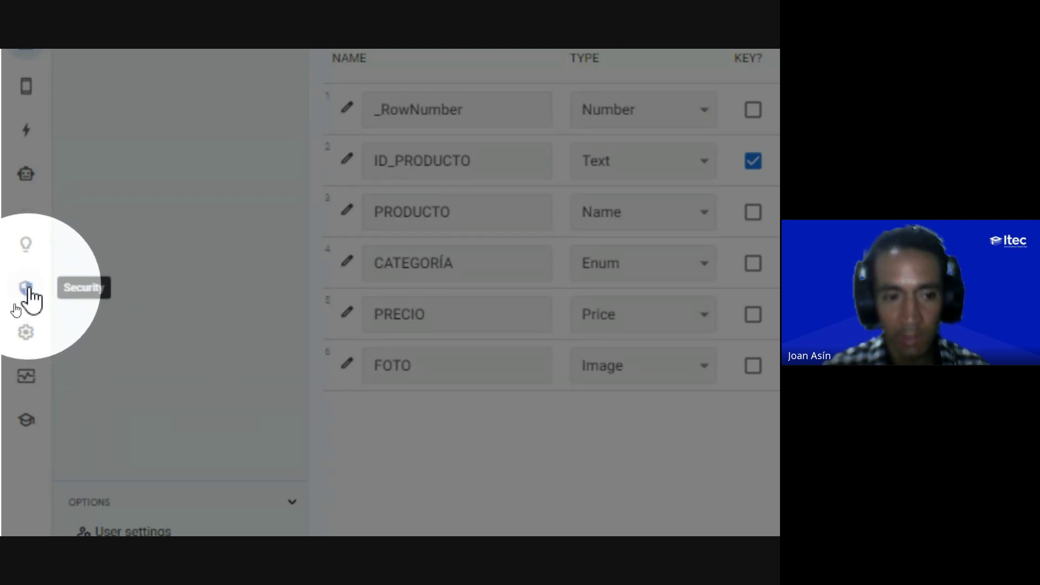
Step: Under Security > Require sign-in, set the Authentication provider to Any provider
left_click(27, 289)
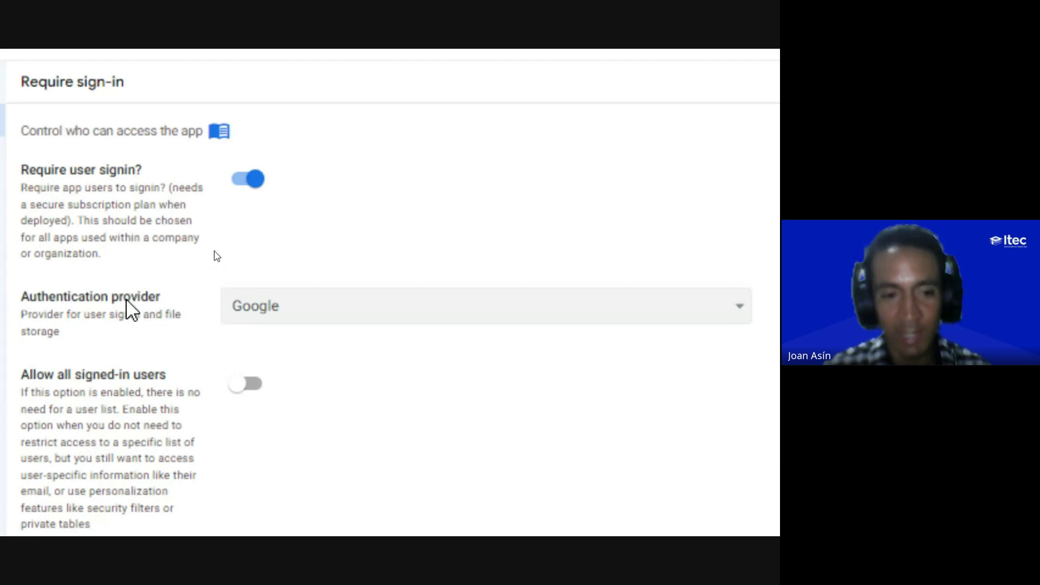
left_click(268, 310)
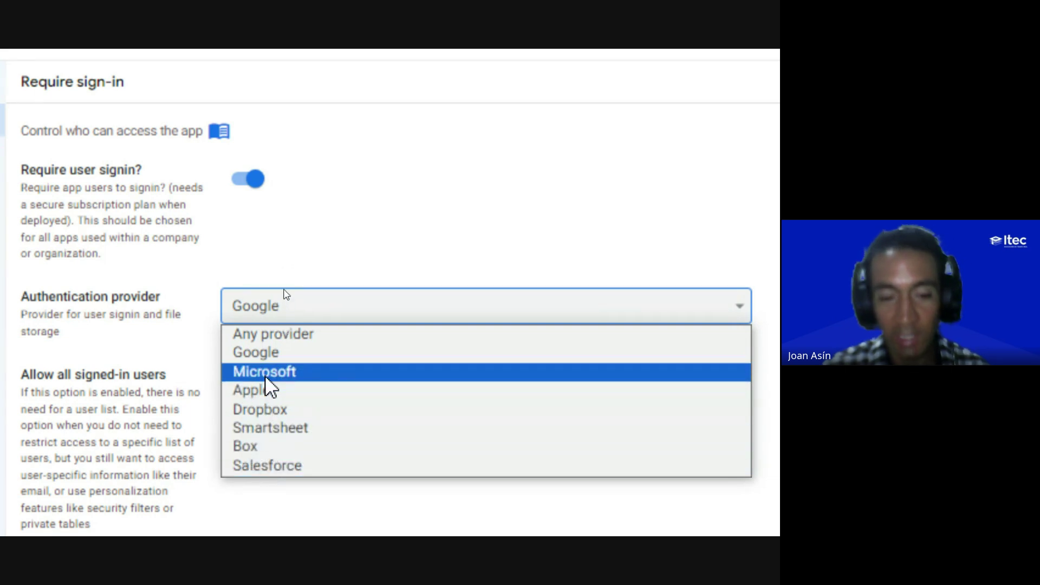
left_click(269, 334)
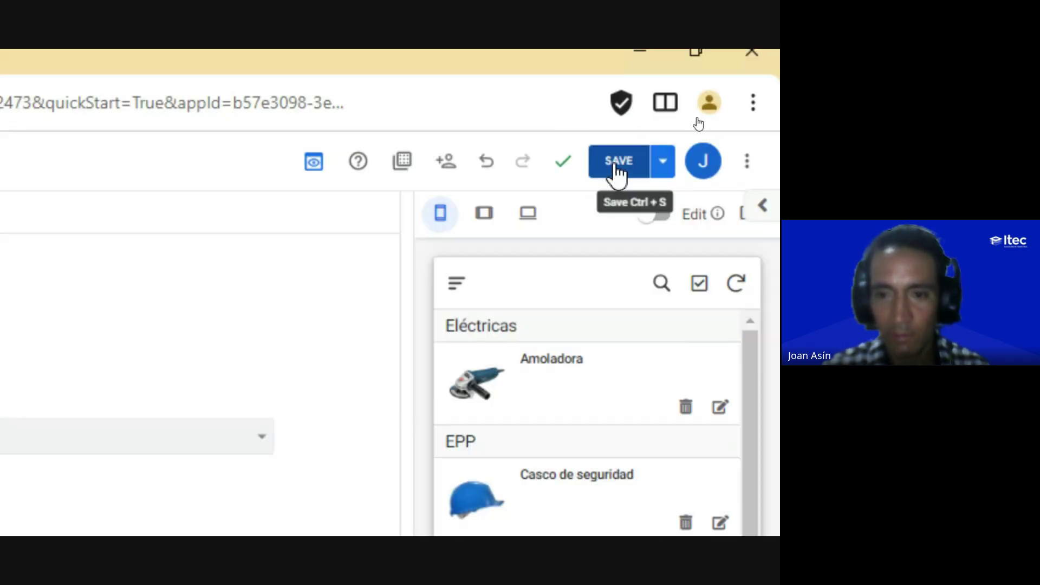
Step: Save the Any provider sign-in change and switch to the Google Meet call
left_click(616, 166)
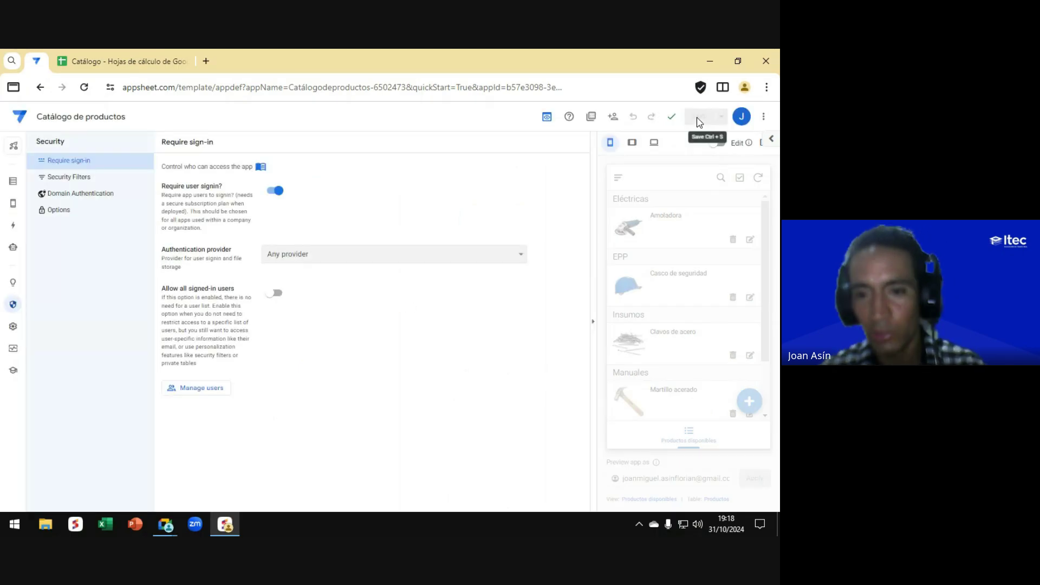
key("alt+Tab")
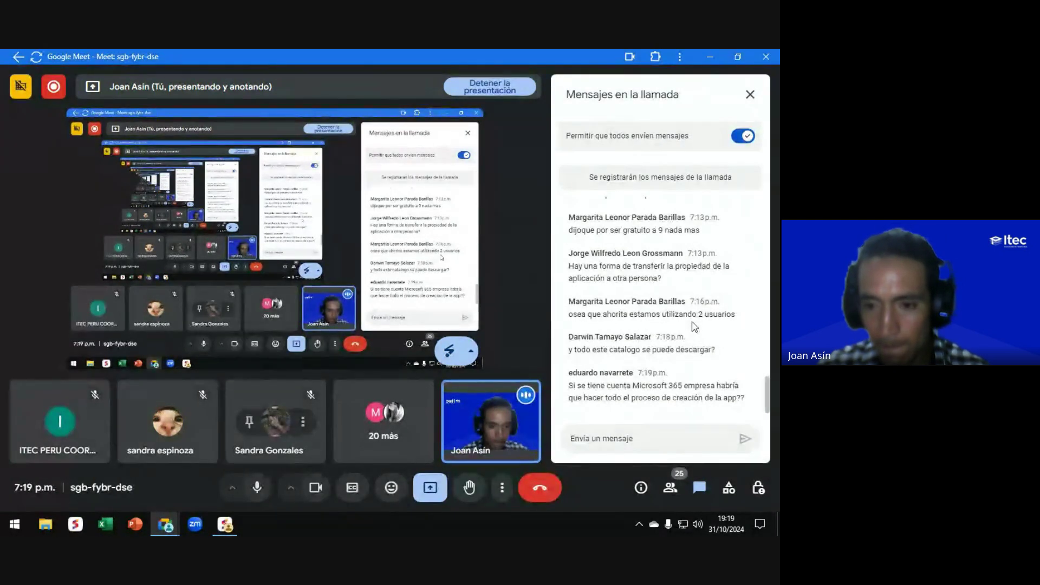
Step: Scroll the call chat to read the new question, then switch back to the AppSheet editor
scroll(562, 317, "up", 2)
scroll(563, 310, "down", 2)
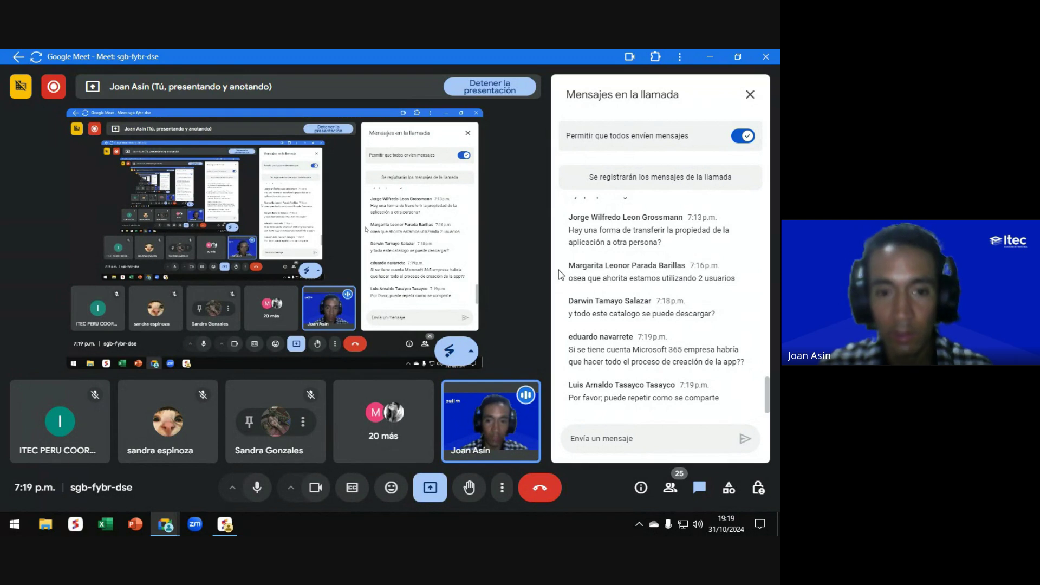
key("alt+Tab")
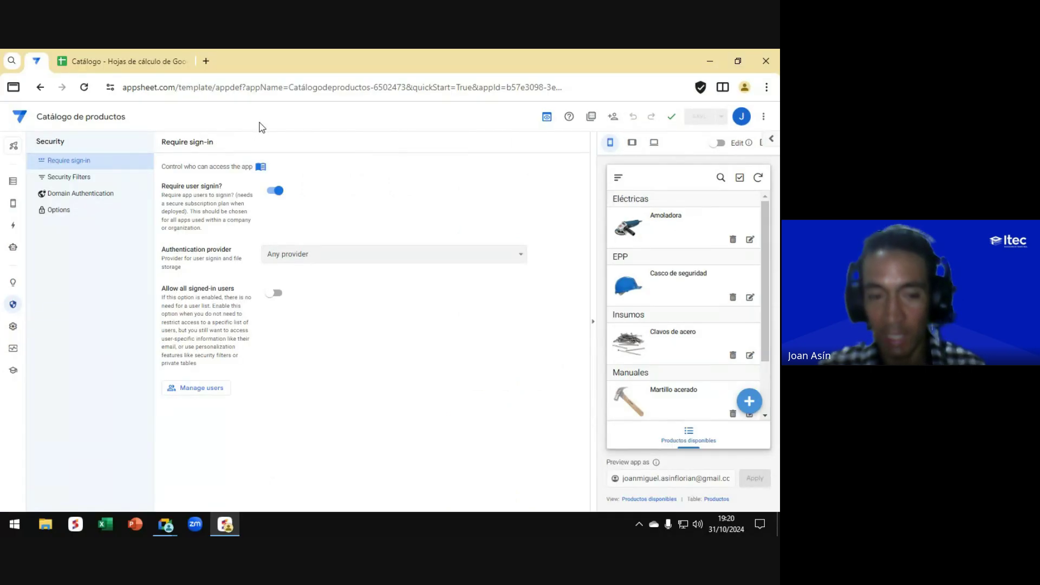
Step: Bring the Google Meet call window with its chat panel to the front
key("alt+Tab")
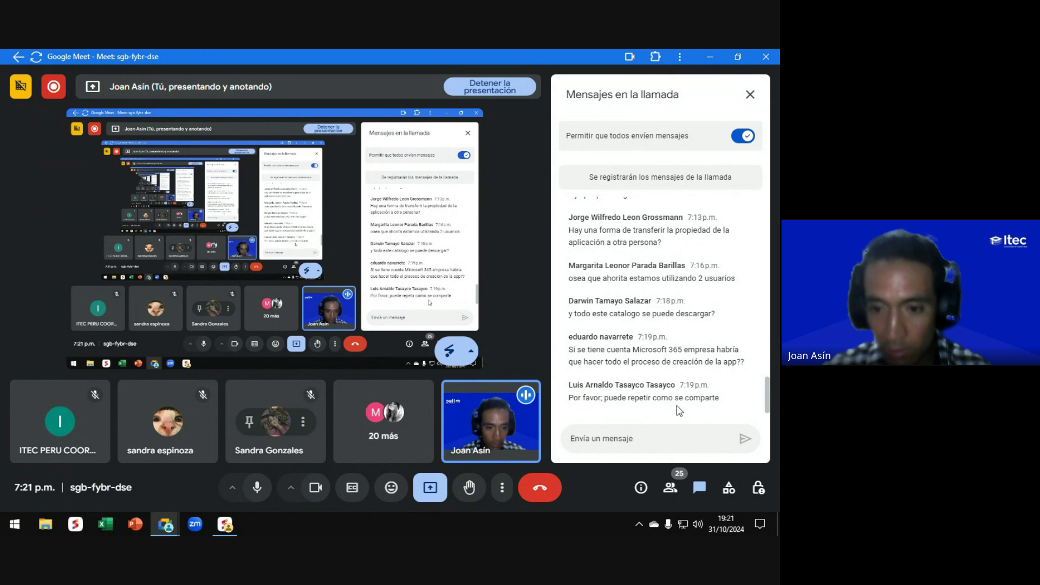
Step: Close the Meet chat panel and return to the Catálogo de productos editor
left_click(750, 95)
key("alt+Tab")
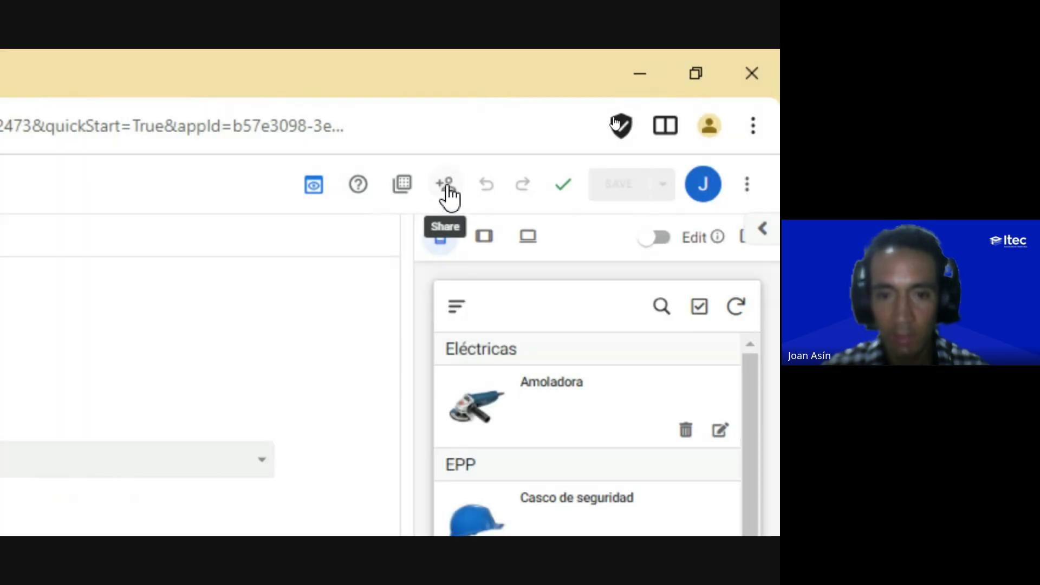
Step: Start sharing the app and enter a sample invitee e-mail address
left_click(445, 185)
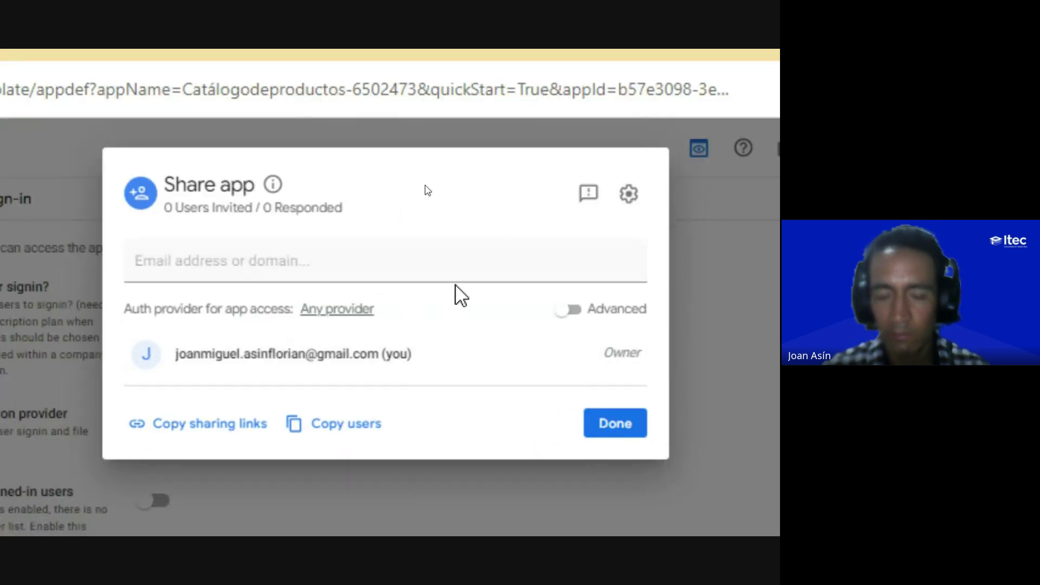
left_click(171, 262)
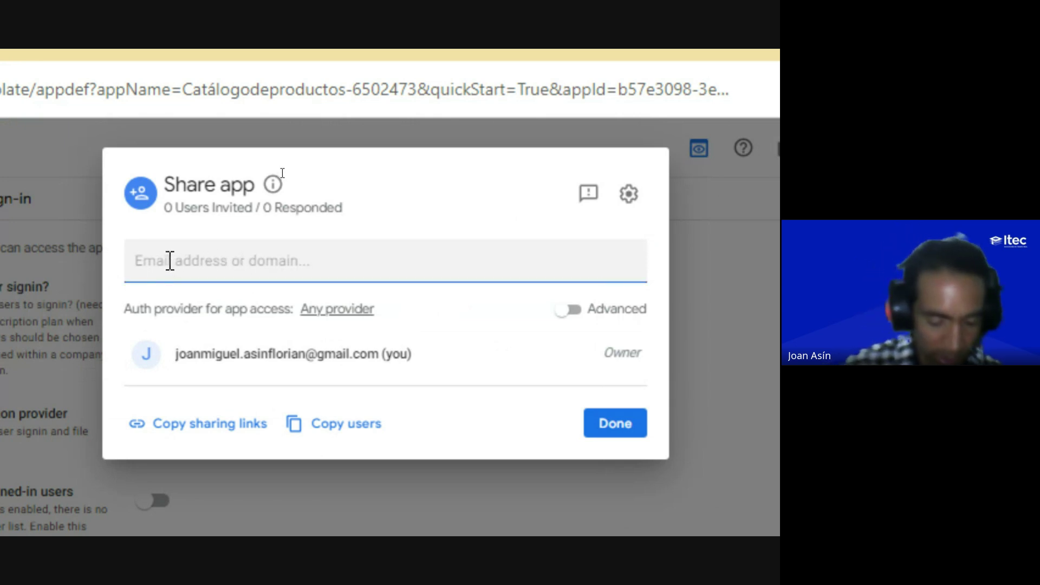
type("mail")
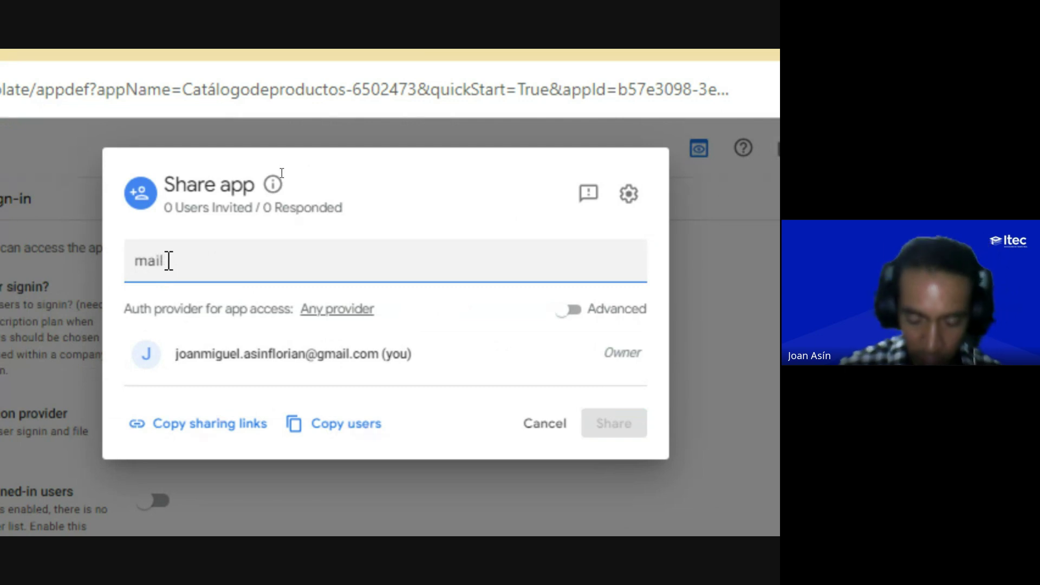
type("@co")
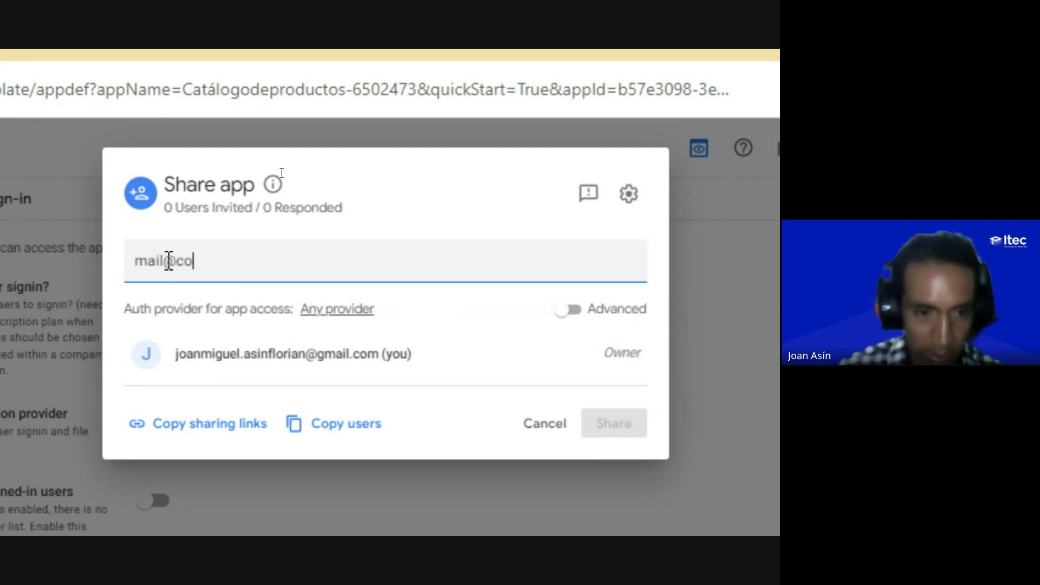
key("BackSpace")
key("BackSpace")
type("co")
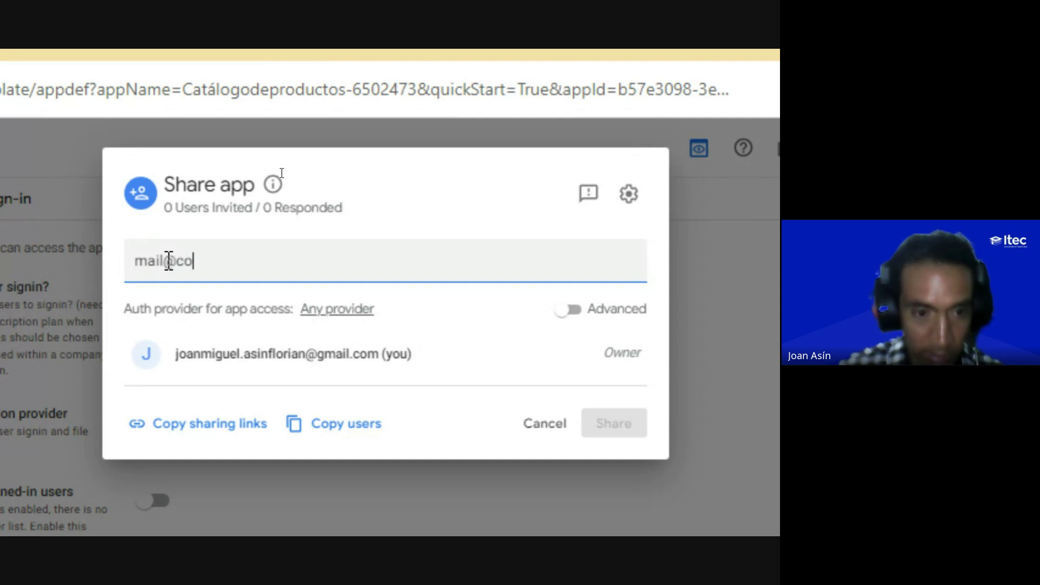
type("rreo.co")
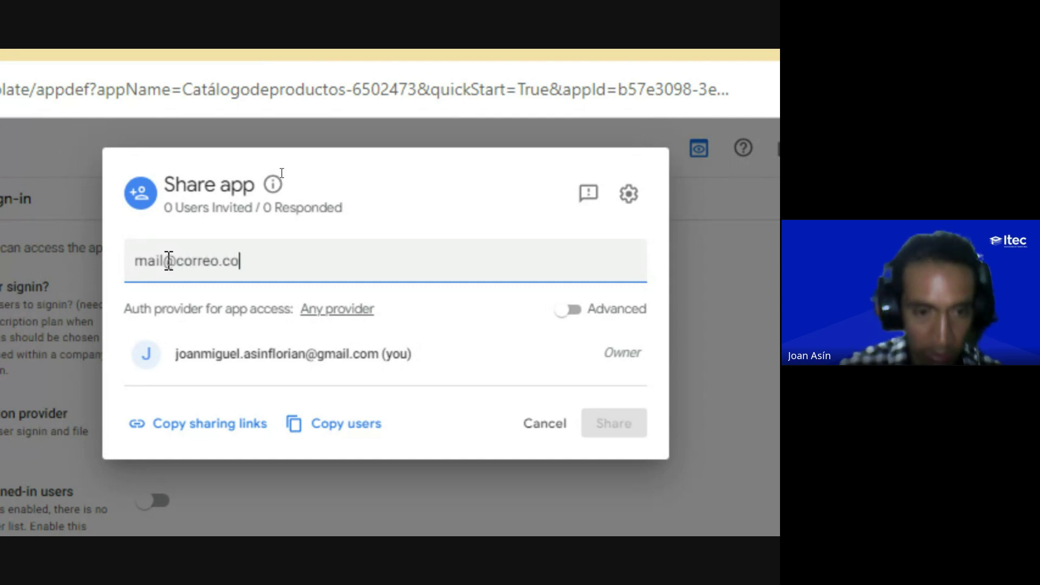
type("m")
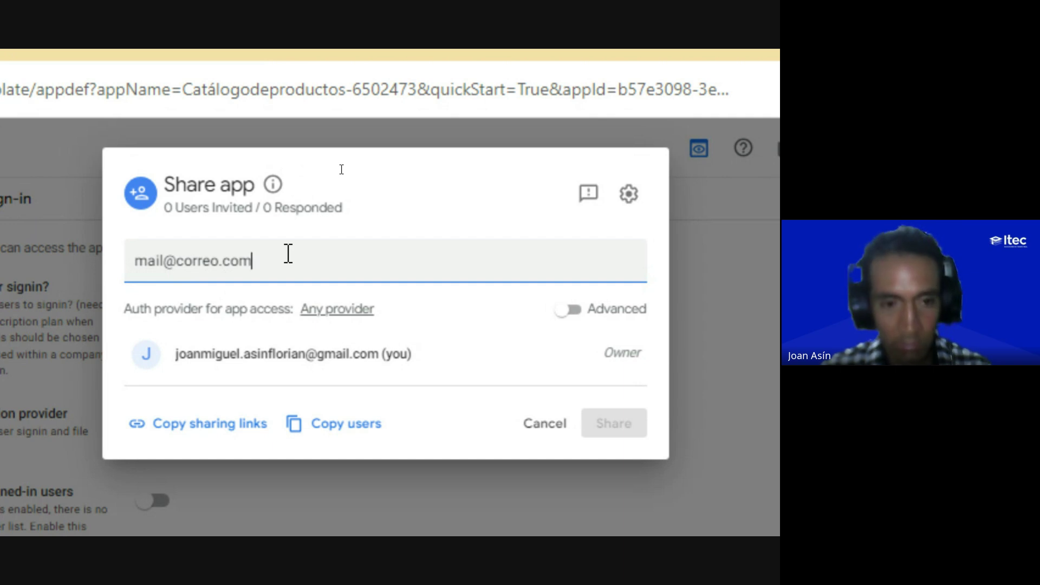
key("Return")
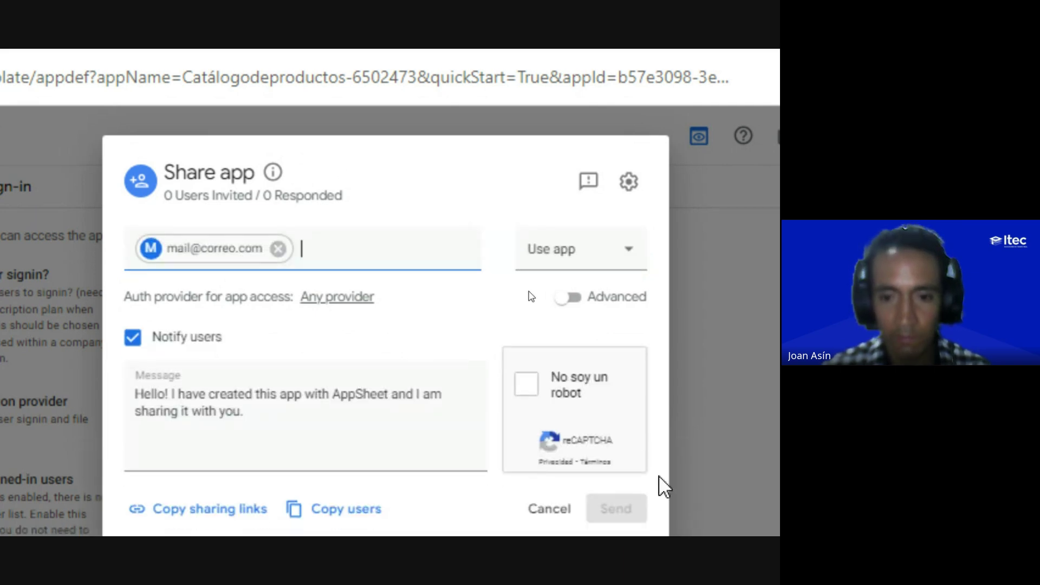
Step: Pass the reCAPTCHA, then cancel and discard the invitation and go back to Google Meet
scroll(658, 476, "down", 1)
left_click(528, 335)
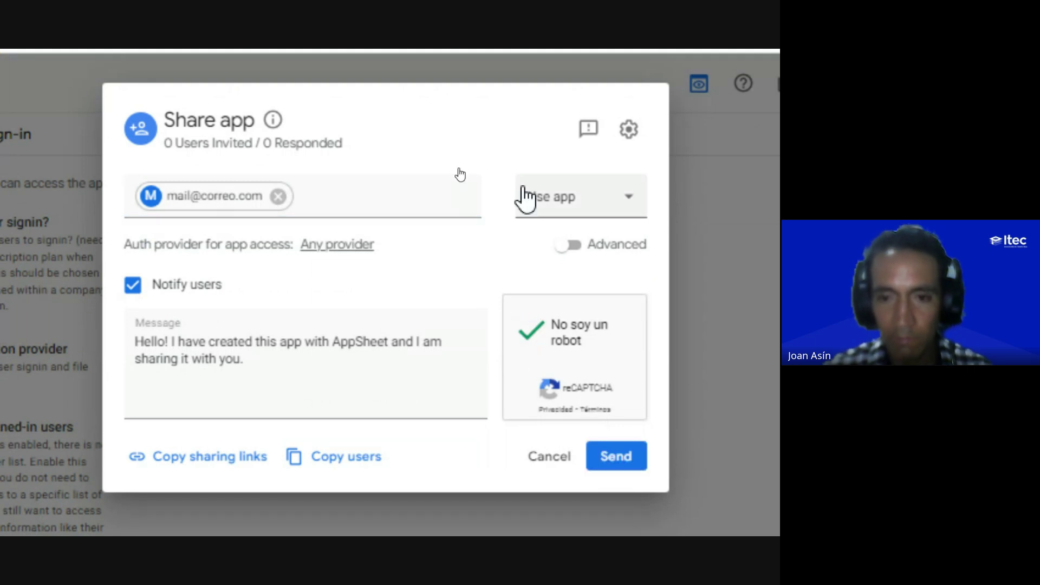
scroll(520, 116, "up", 1)
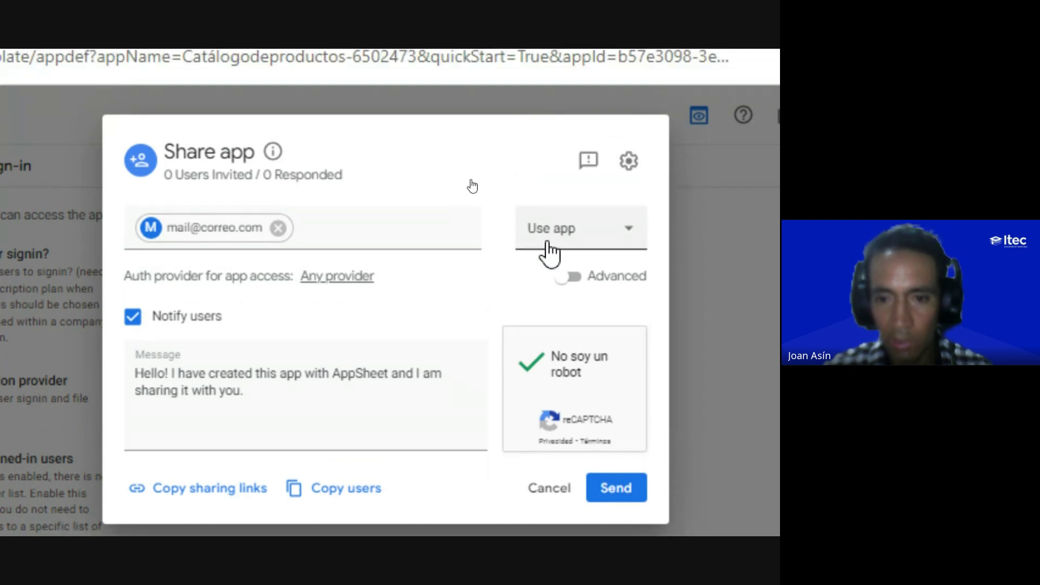
key("ctrl")
key("ctrl")
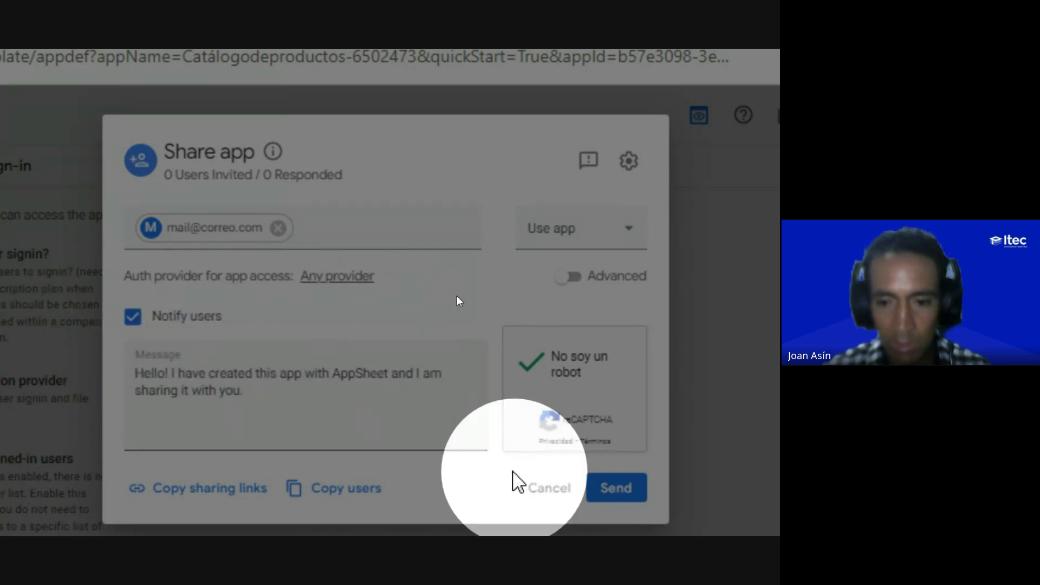
left_click(616, 489)
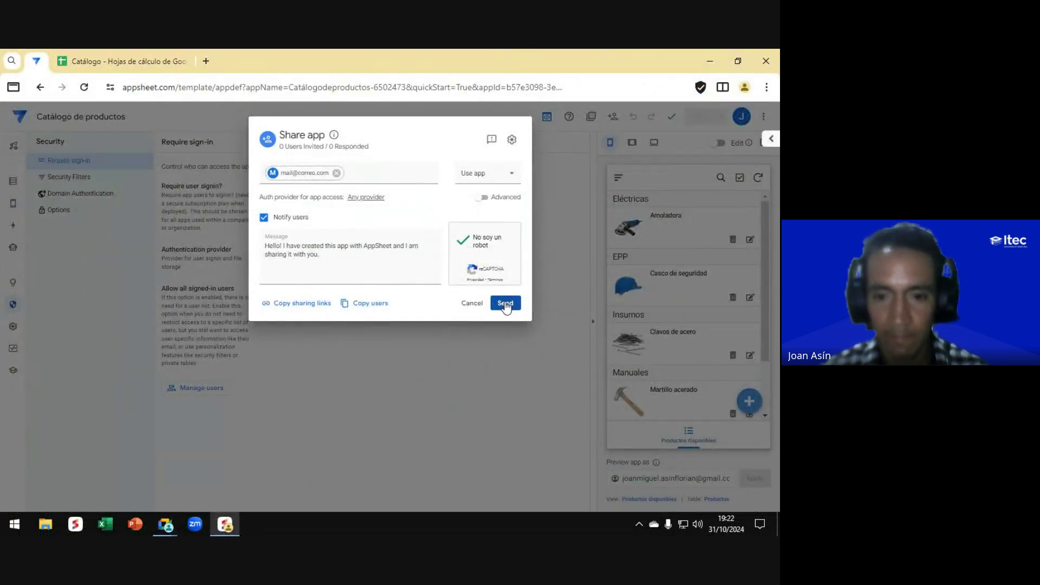
left_click(471, 303)
left_click(458, 320)
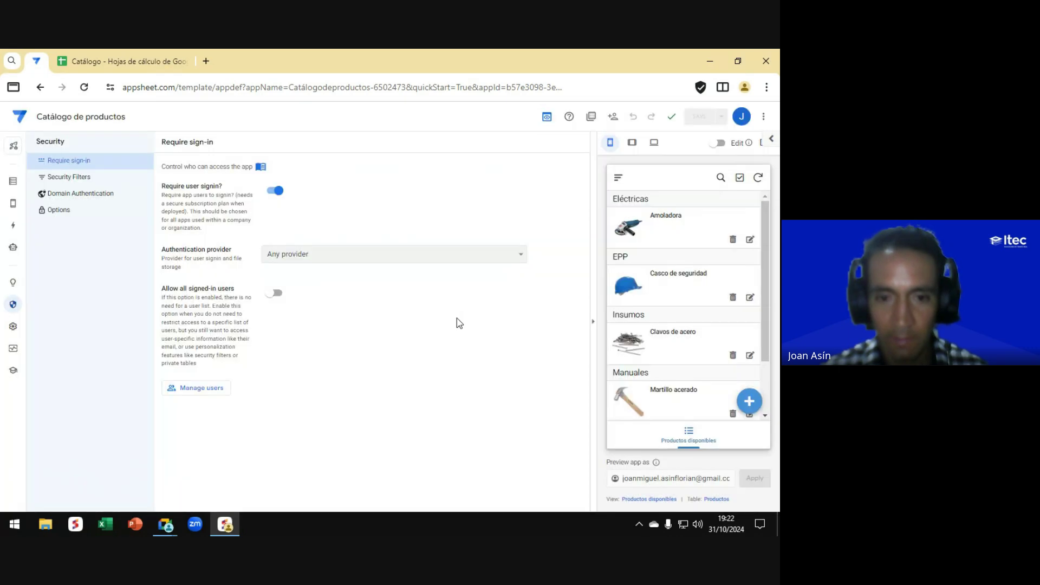
key("alt+Tab")
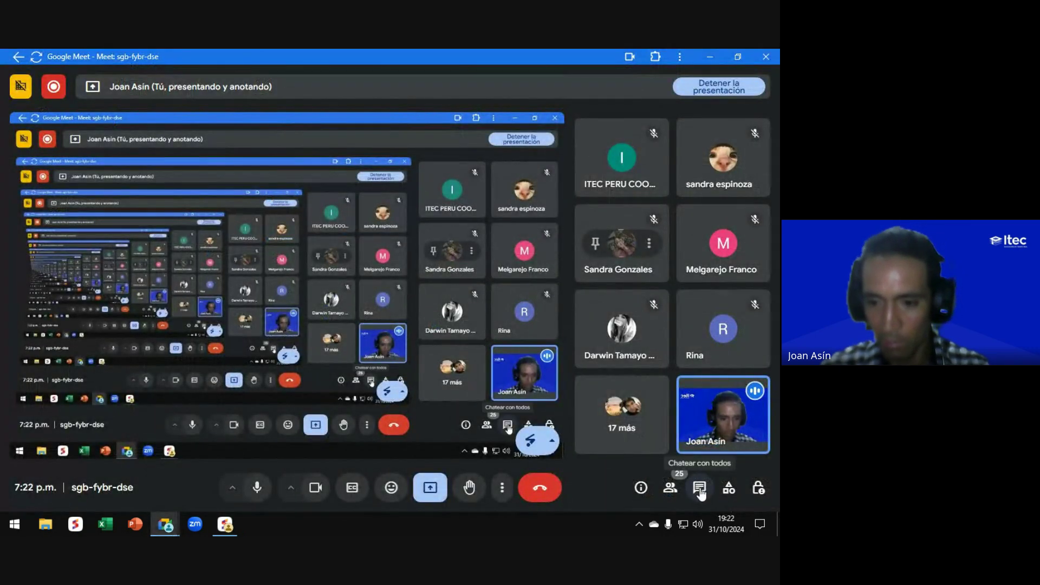
Step: Open and close the Meet in-call chat, then return to the AppSheet editor's Security page
left_click(699, 489)
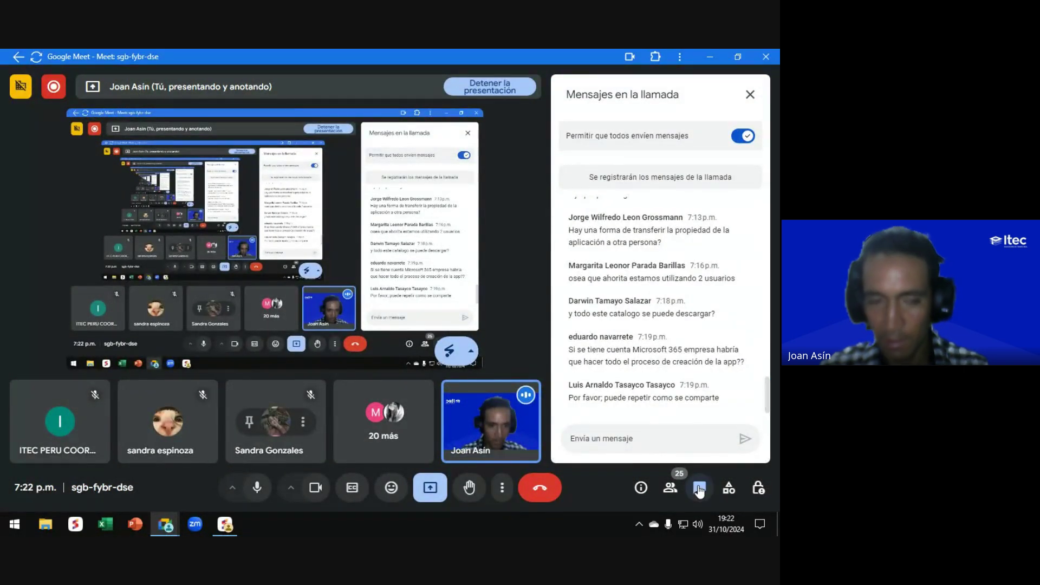
left_click(699, 488)
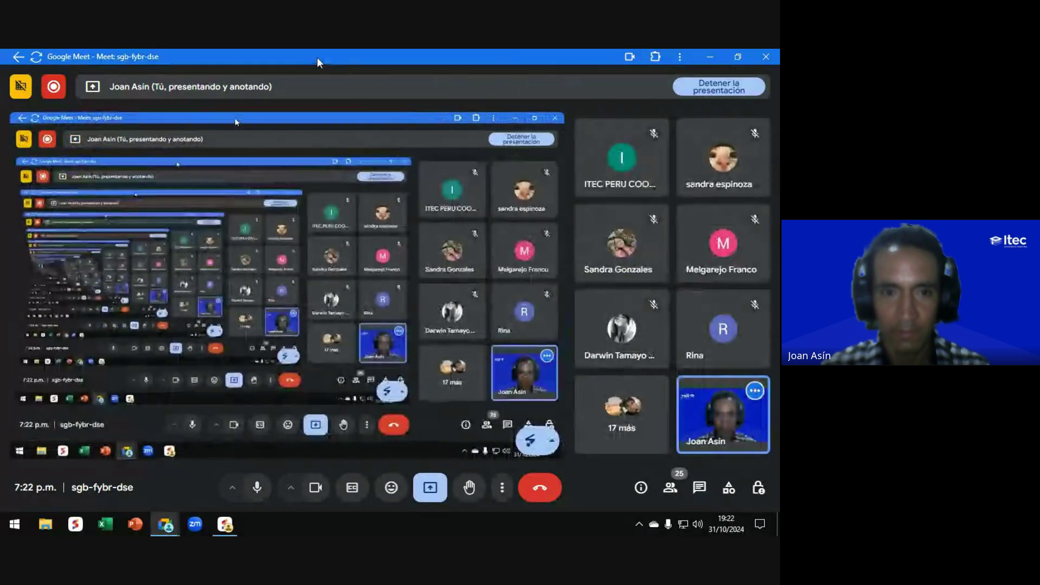
key("alt+Tab")
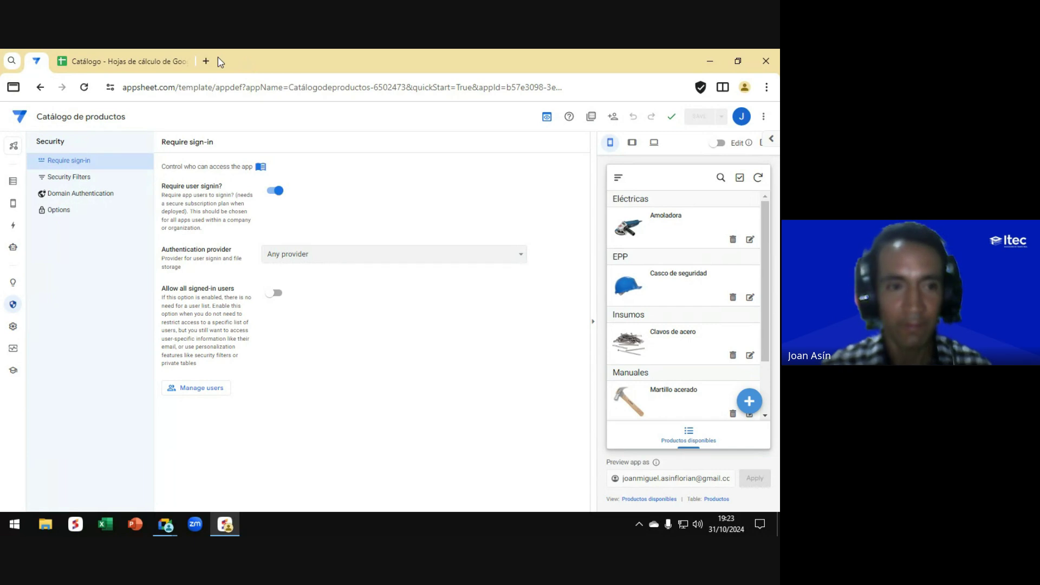
Step: View the Productos data in the Catálogo spreadsheet, then close that spreadsheet tab
left_click(109, 64)
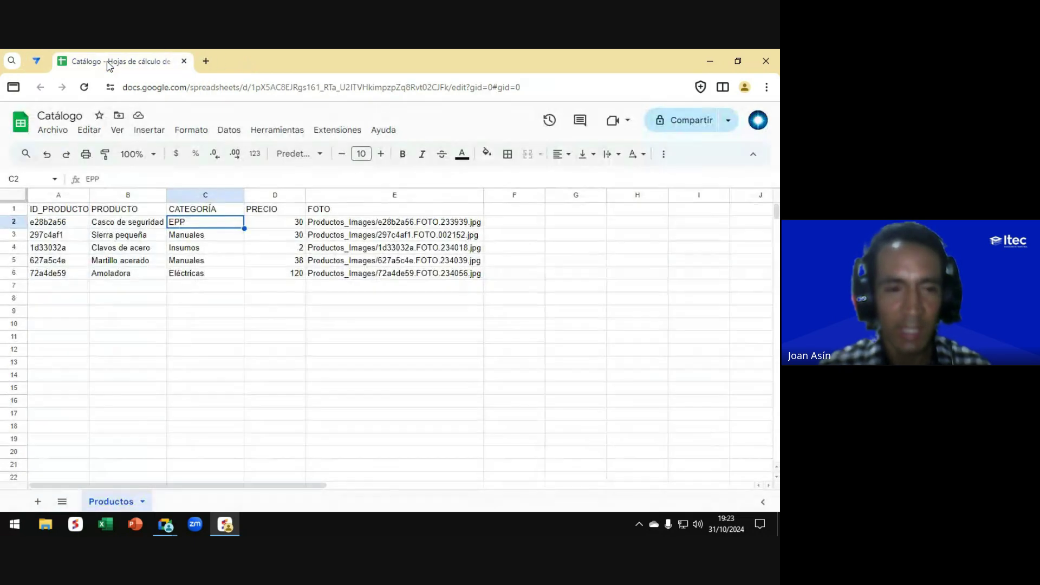
left_click(184, 60)
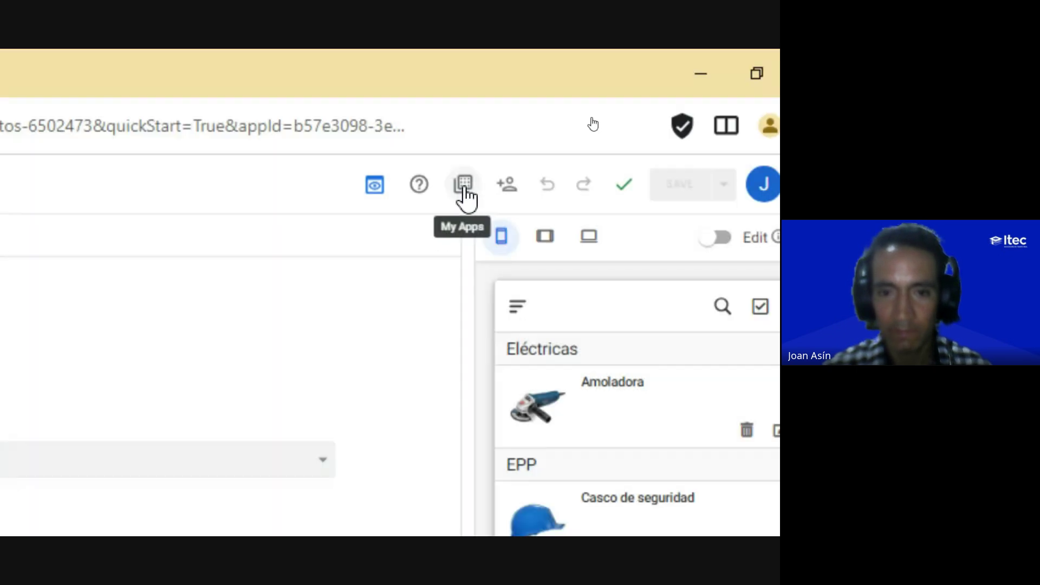
Step: Go to the My Apps list, then close the extra pinned AppSheet tab with Cerrar
left_click(466, 197)
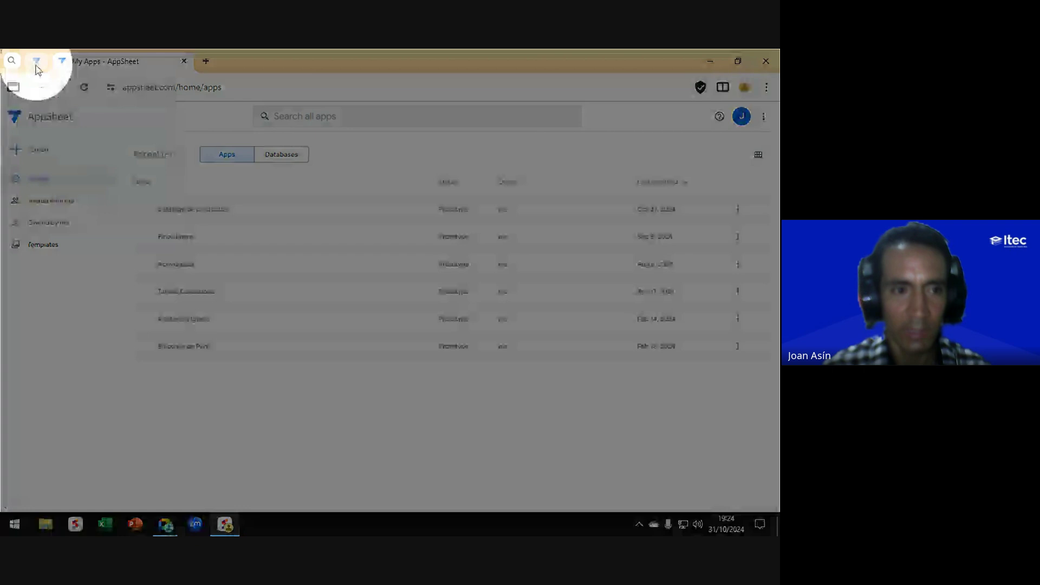
right_click(36, 61)
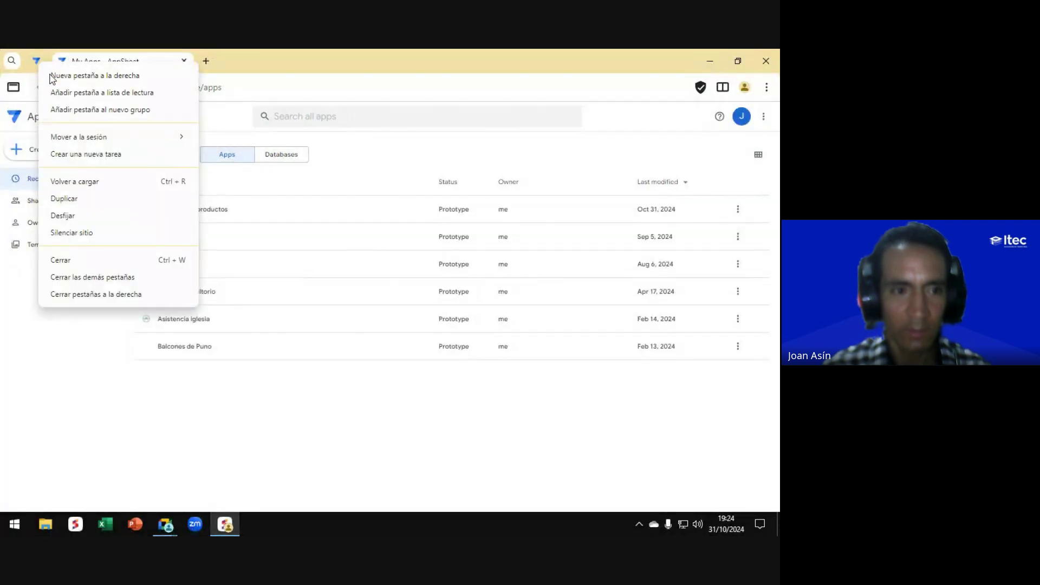
left_click(59, 260)
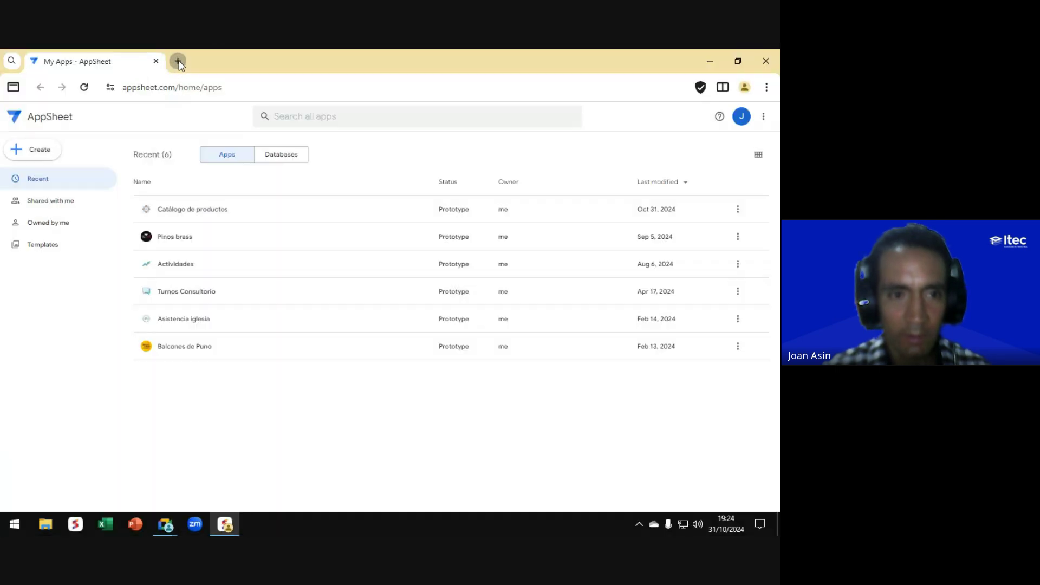
Step: Open Google Drive in a new tab and show the Mi unidad files
left_click(178, 62)
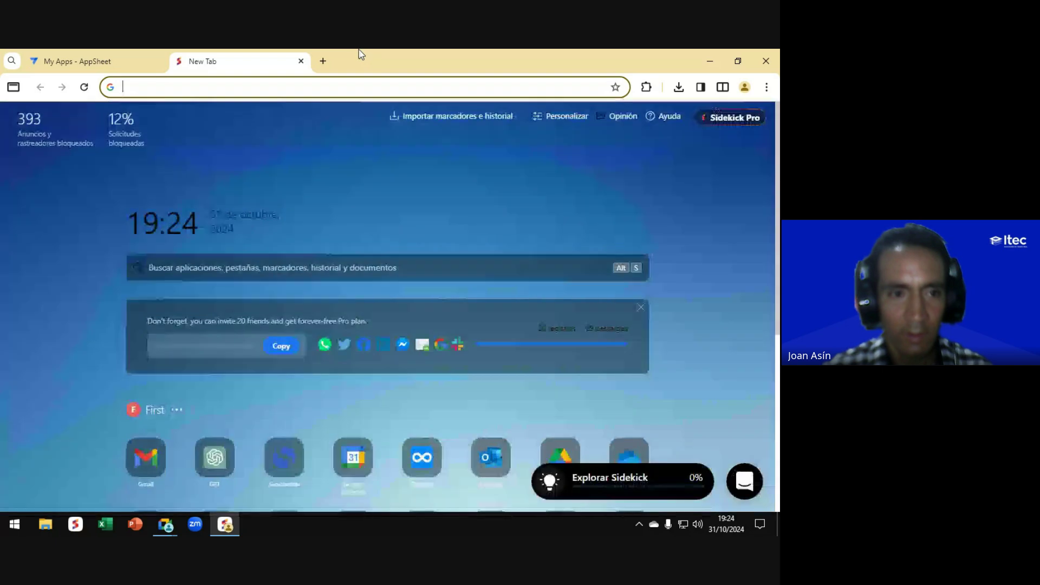
type("dr")
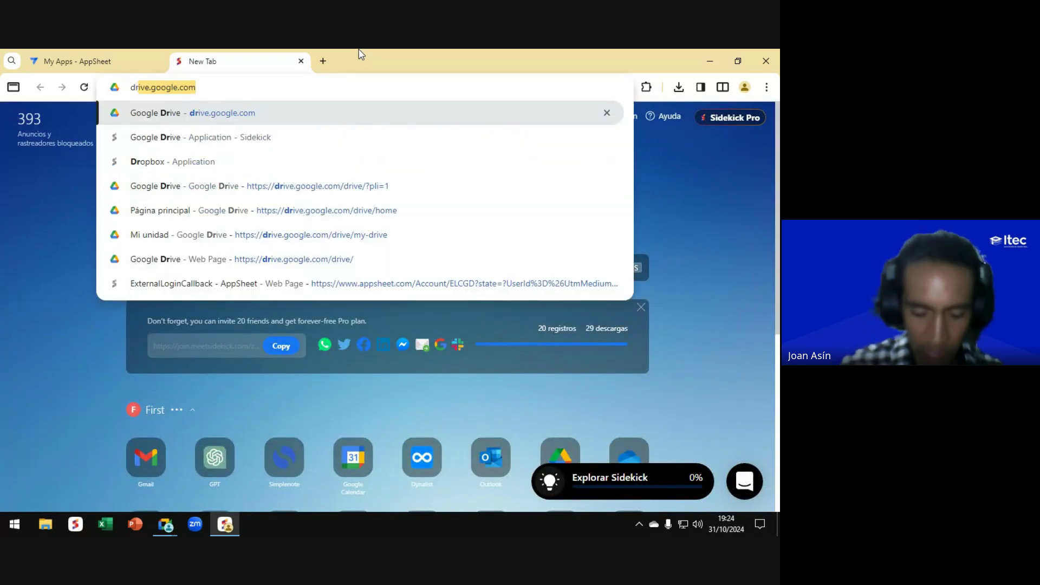
key("Return")
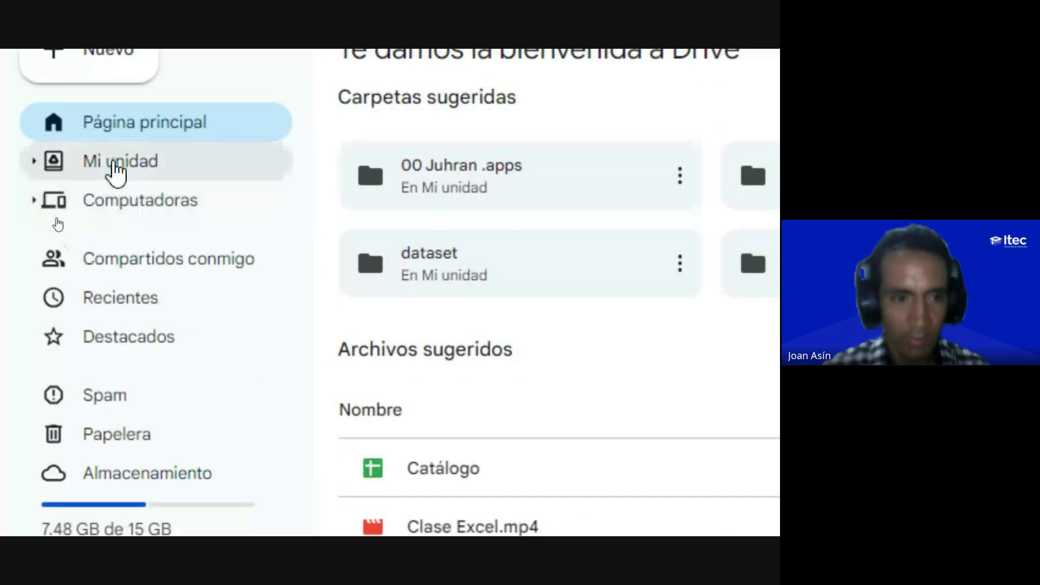
left_click(116, 170)
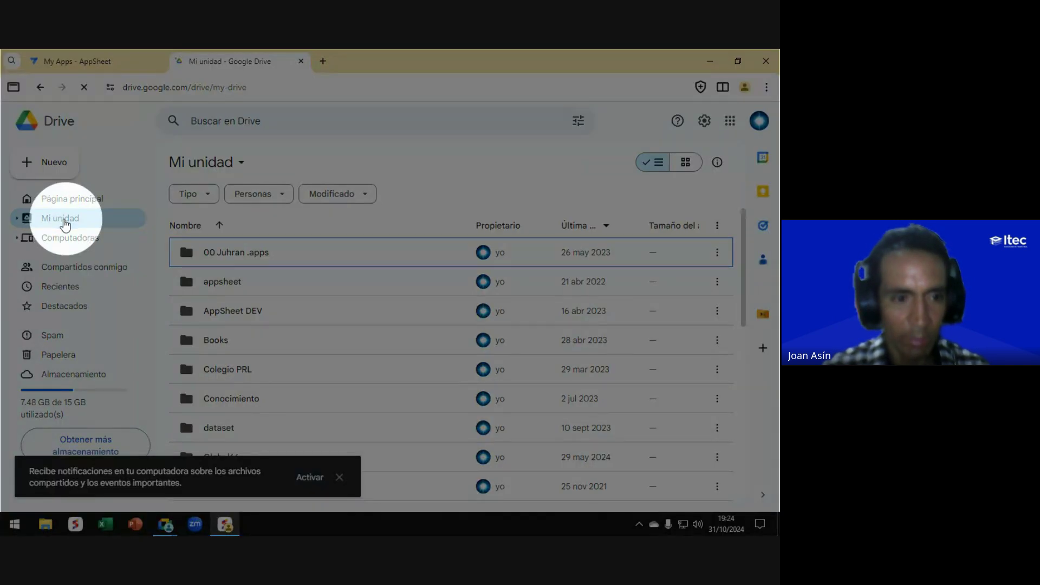
Step: Create a blank spreadsheet via Nuevo > Hojas de cálculo de Google
scroll(258, 353, "down", 6)
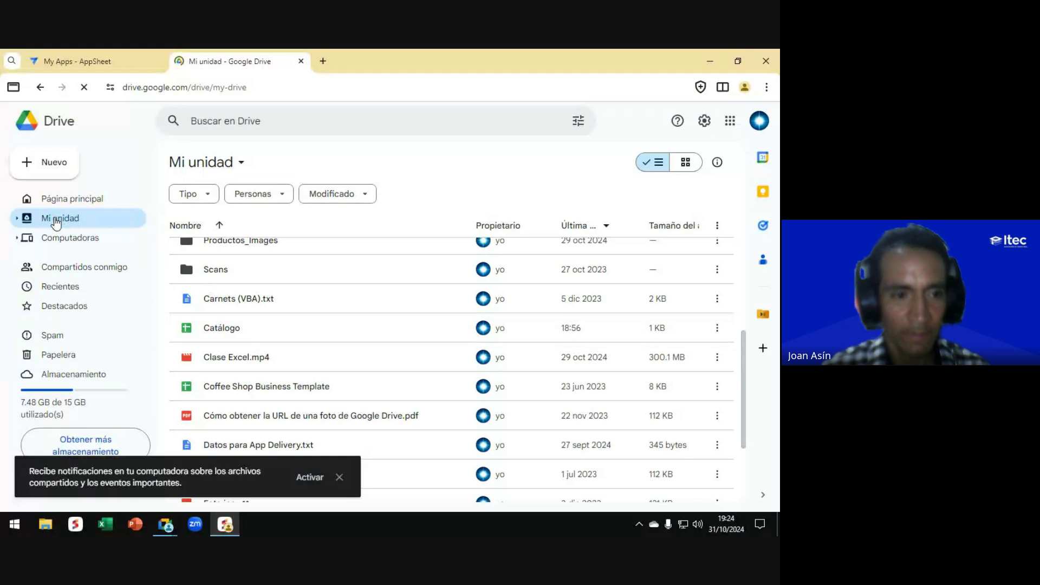
key("F10")
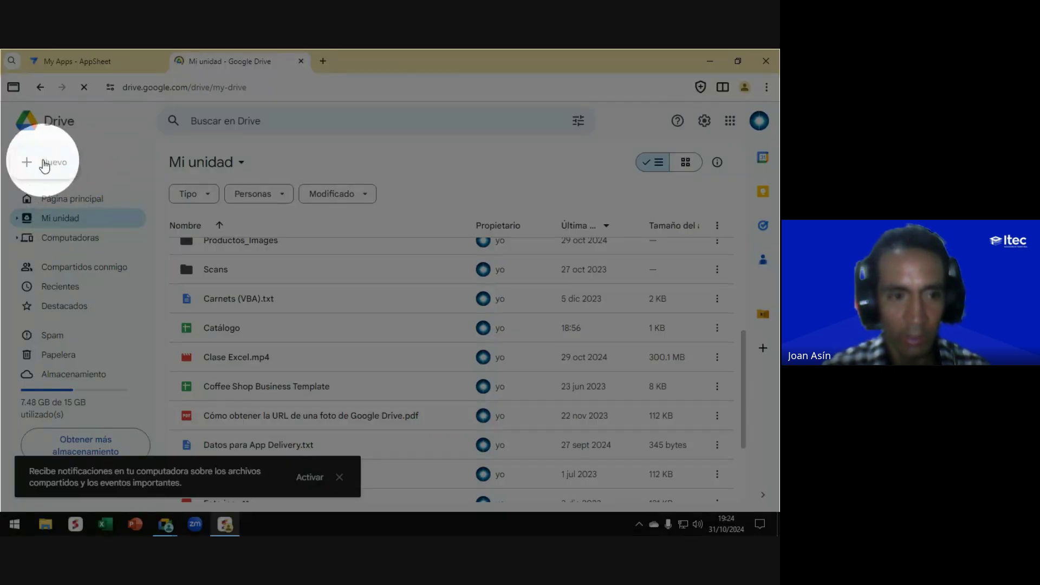
key("F10")
key("super+plus")
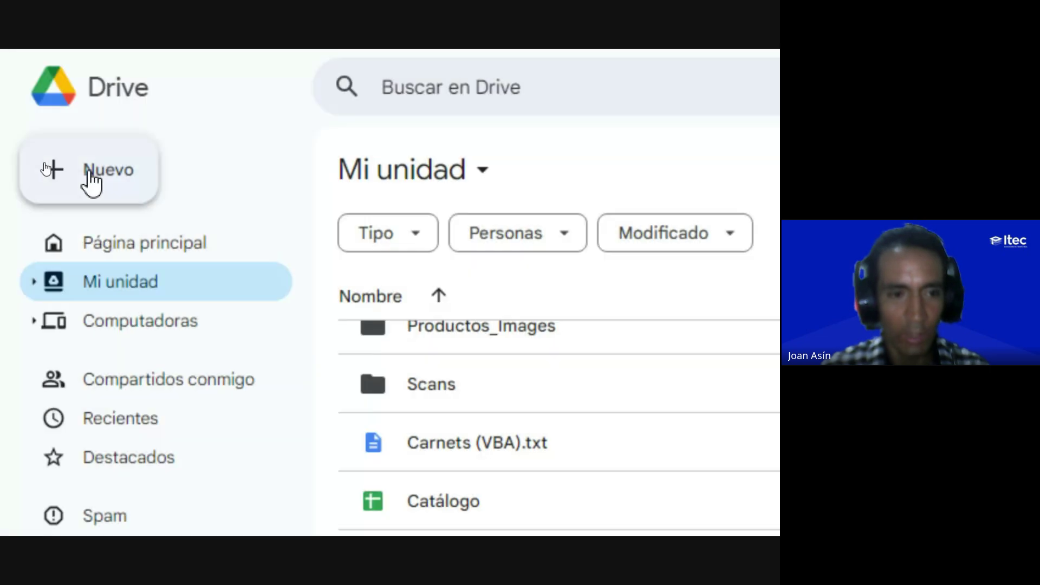
left_click(91, 184)
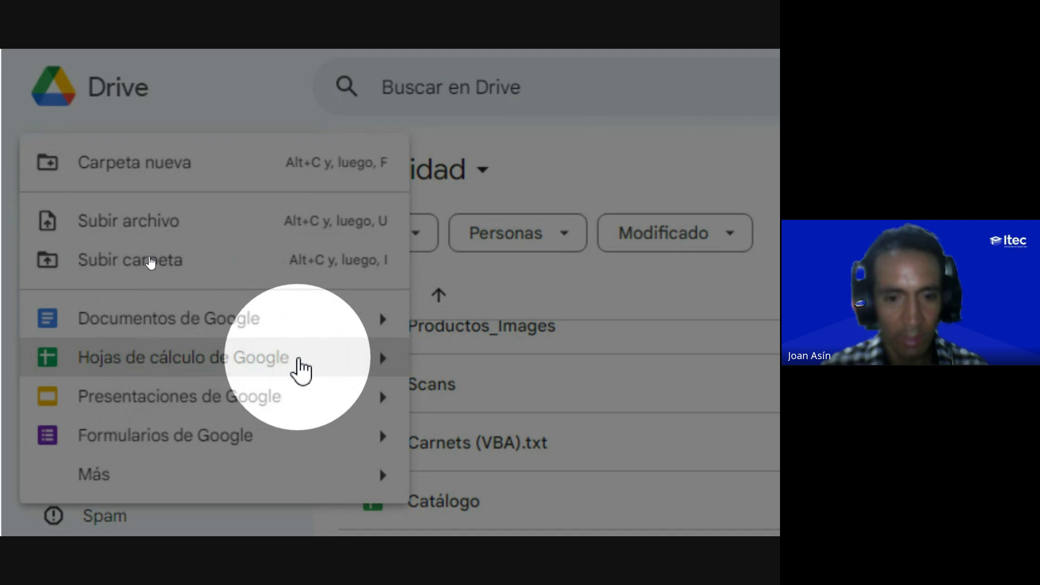
left_click(382, 358)
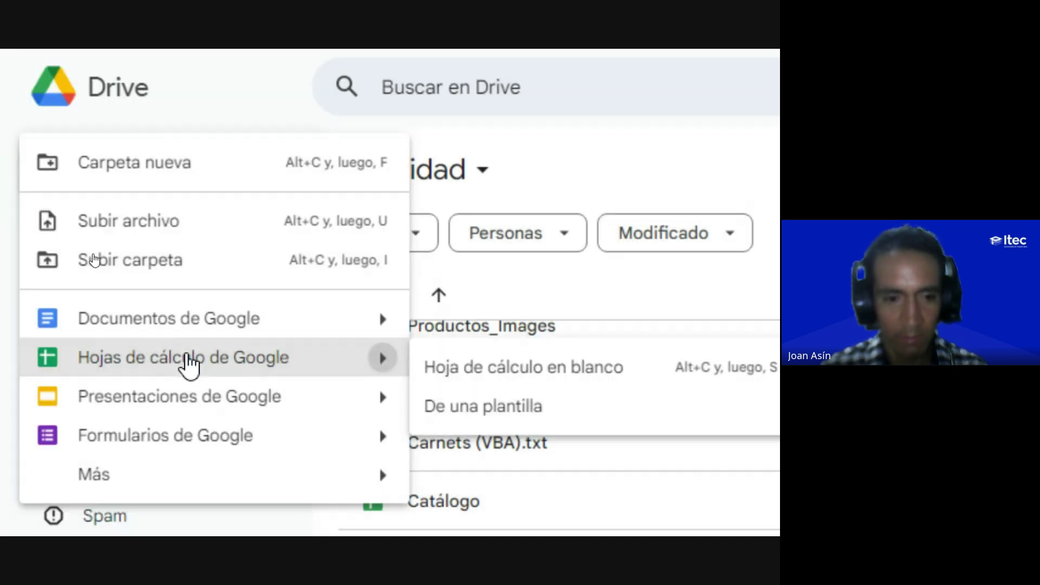
left_click(186, 362)
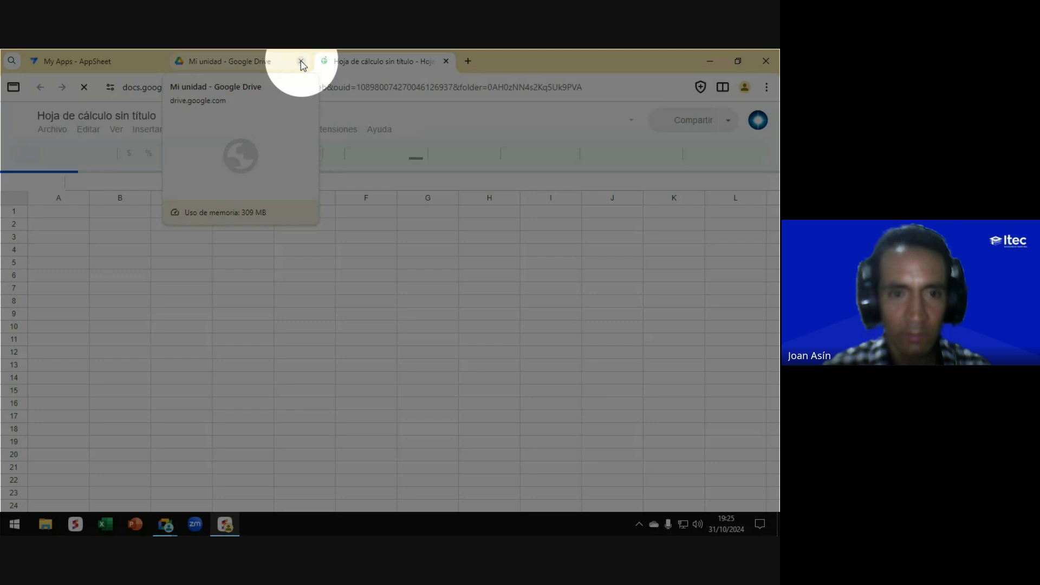
Step: Close the Drive tab and return to the Meet video call window
left_click(301, 61)
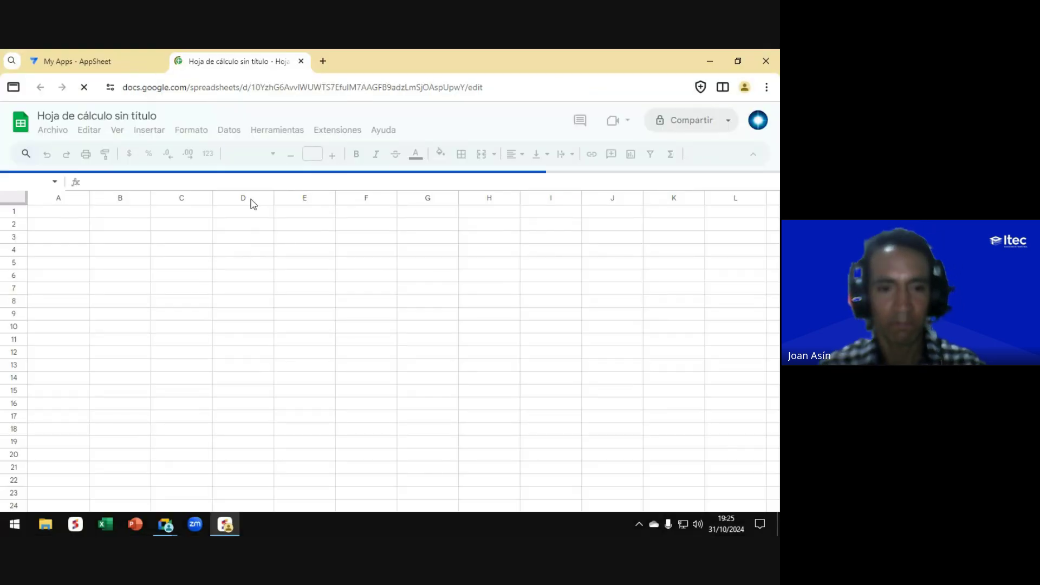
key("alt+Tab")
left_click(352, 287)
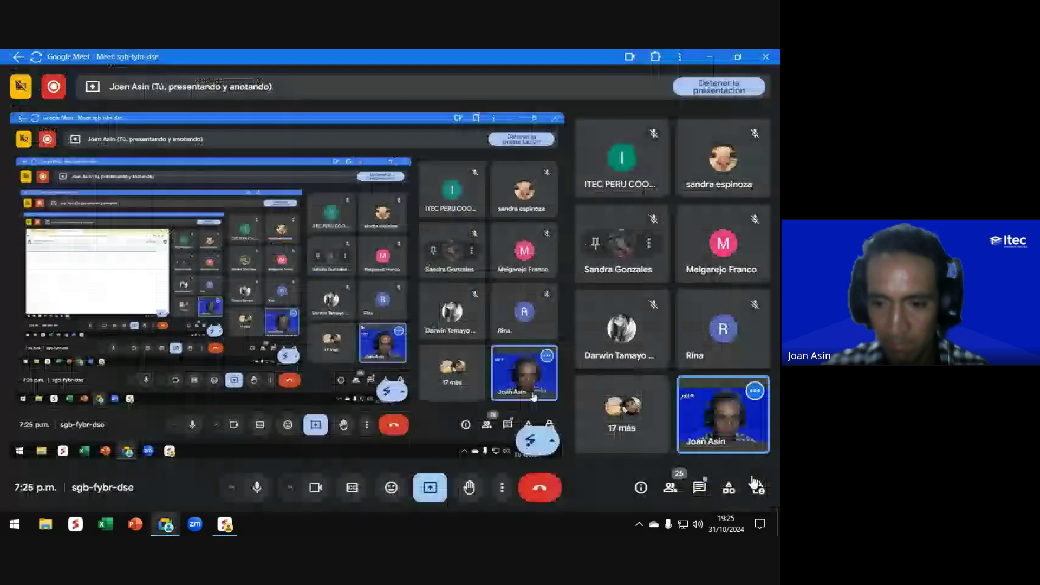
Step: Check the Mensajes en la llamada chat panel, close it, and return to the blank spreadsheet
left_click(700, 489)
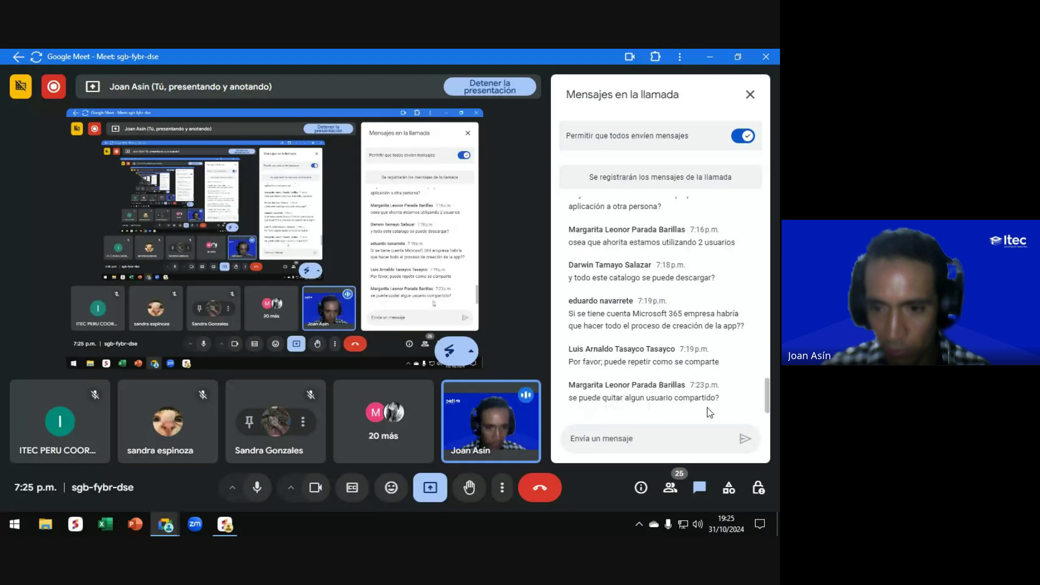
left_click(750, 96)
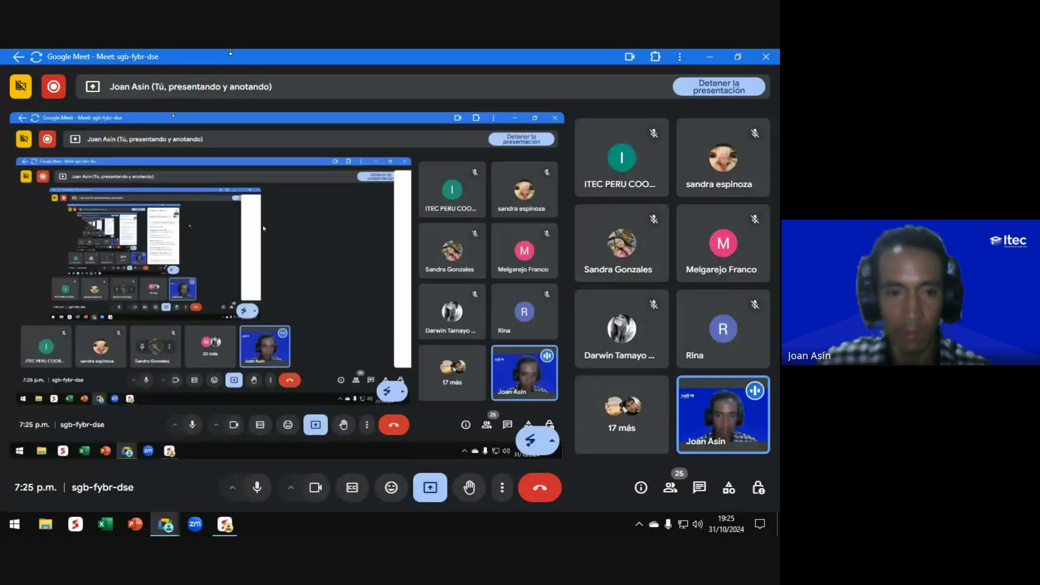
key("alt+Tab")
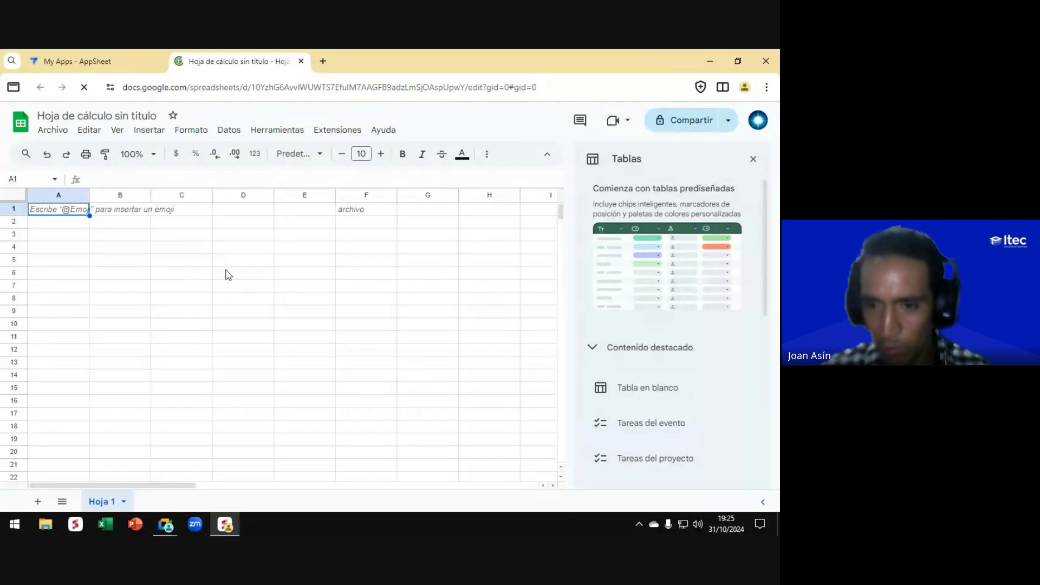
Step: Dismiss the tables suggestion and enter the ID header in cell A1
left_click(753, 161)
left_click(52, 223)
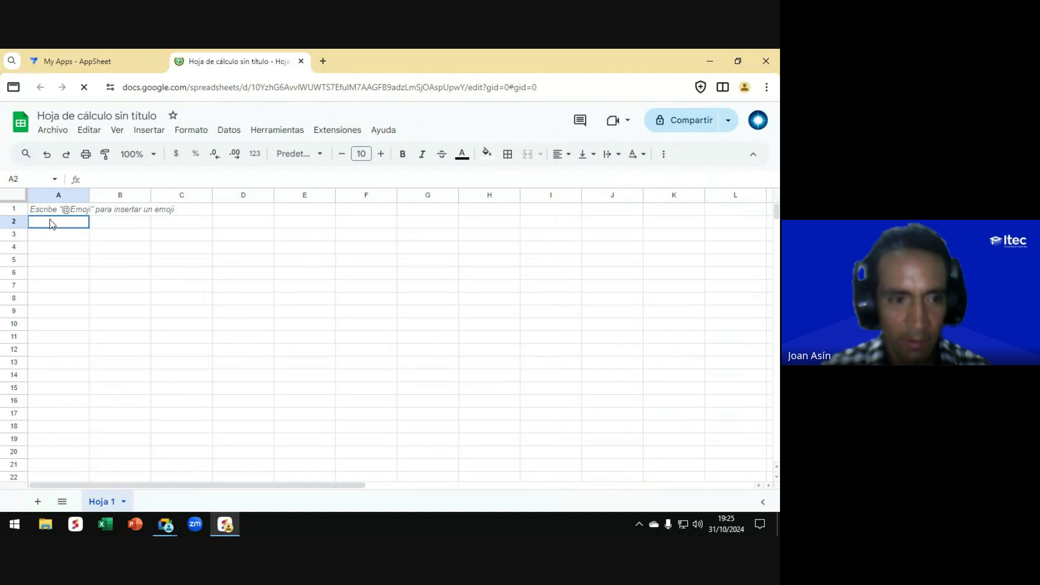
left_click(55, 211)
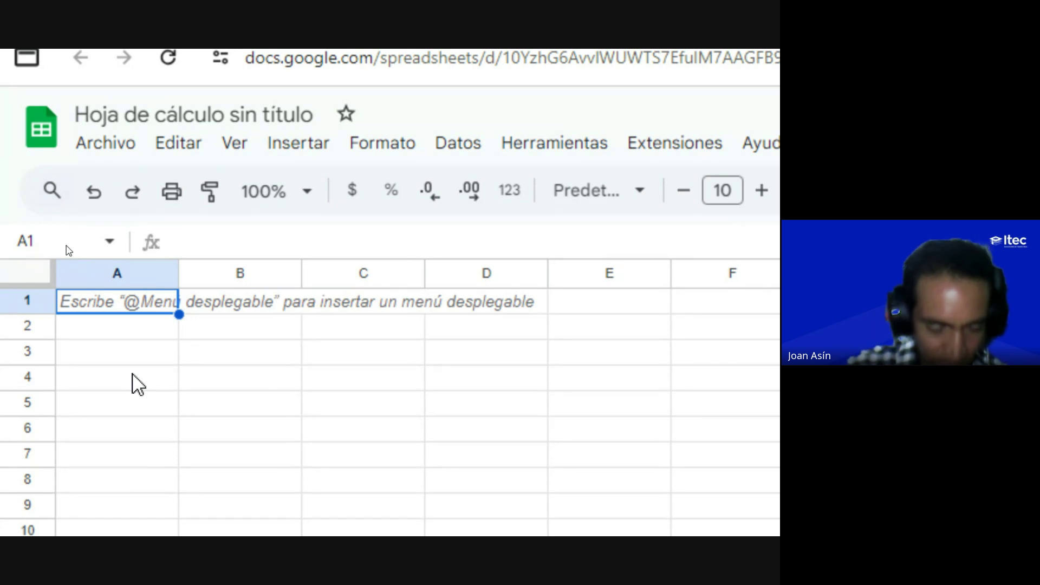
type("ID_")
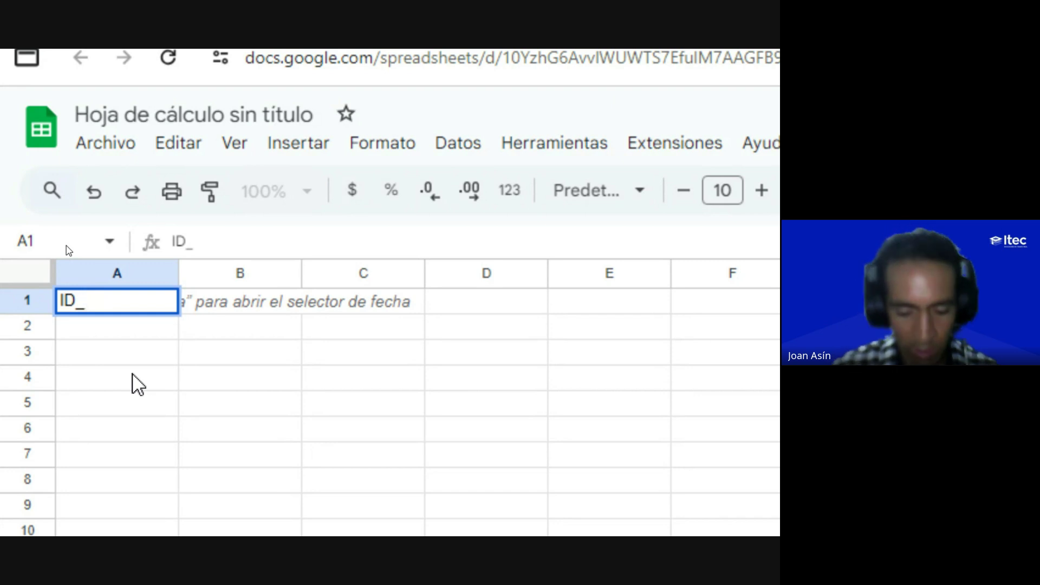
key("BackSpace")
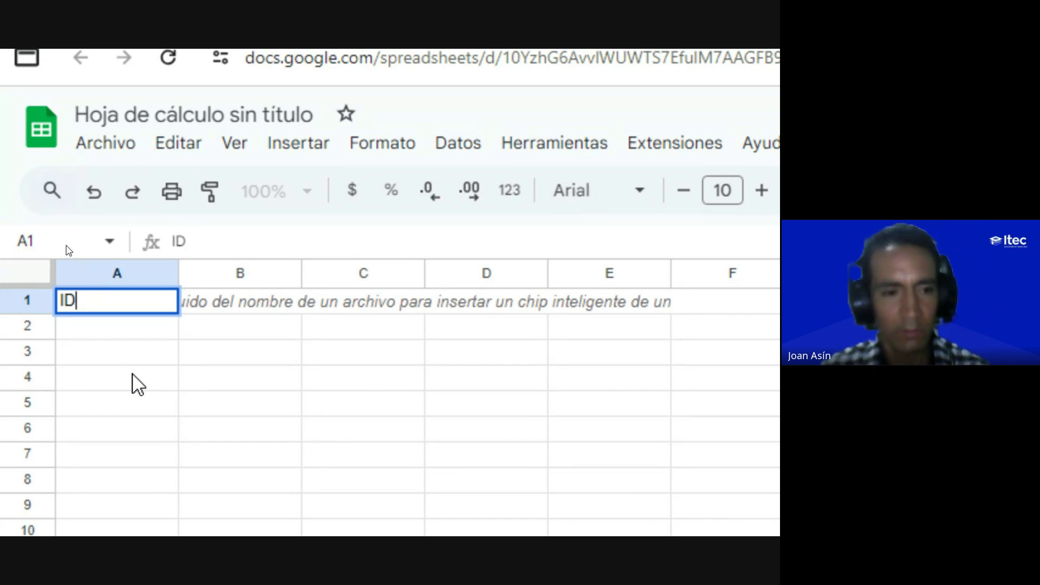
key("Tab")
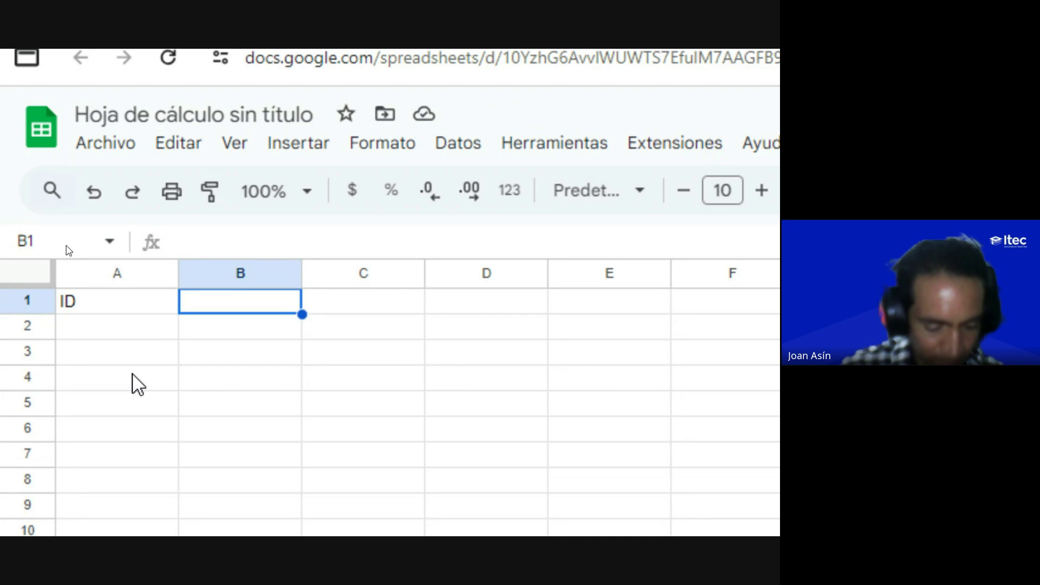
Step: Add the headers APELLIDO, NOMBRE and EMPRESA in cells B1–D1
type("APELLIDO")
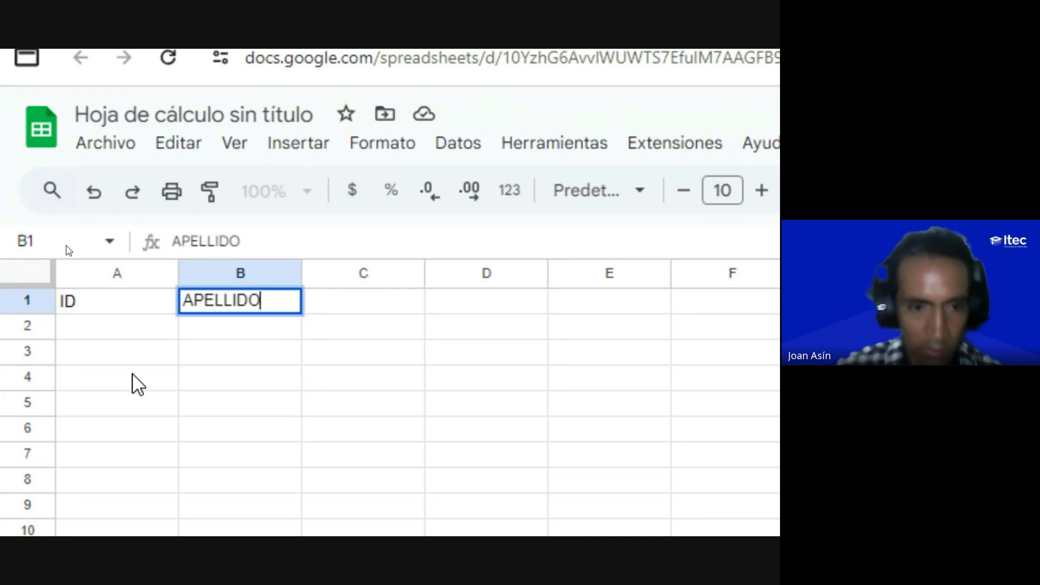
key("Tab")
type("NOM")
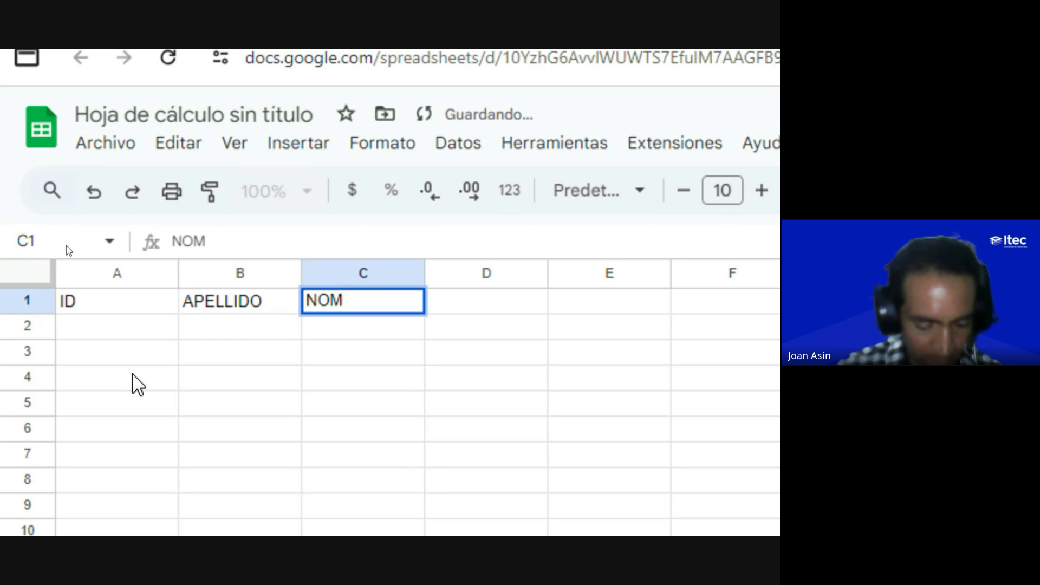
type("BRE")
key("Tab")
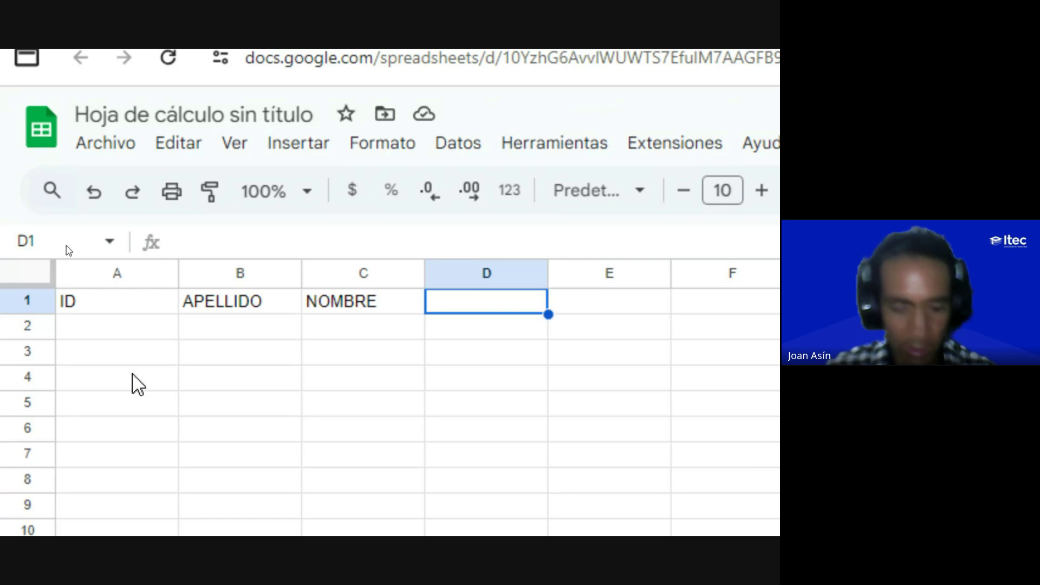
type("EMPRESA")
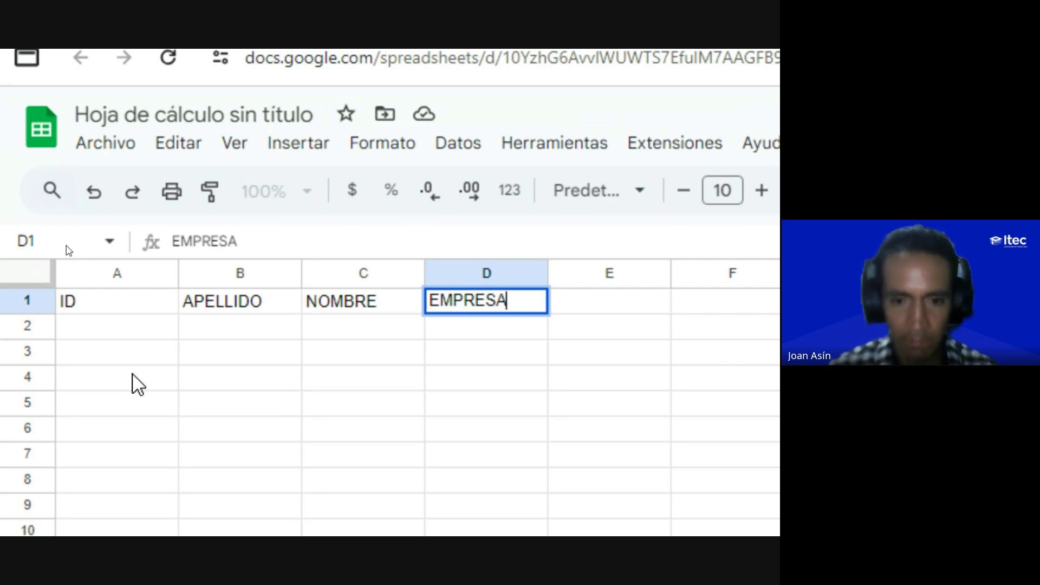
key("Return")
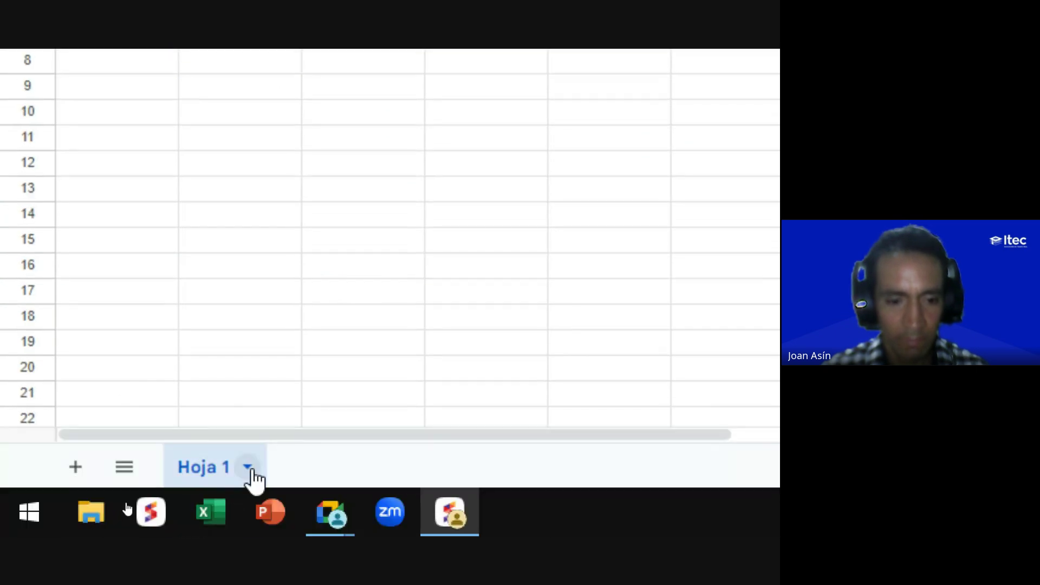
Step: Add Hoja 2 and enter headers ID_REGISTRO, FECHA and HORA in A1–C1
left_click(76, 466)
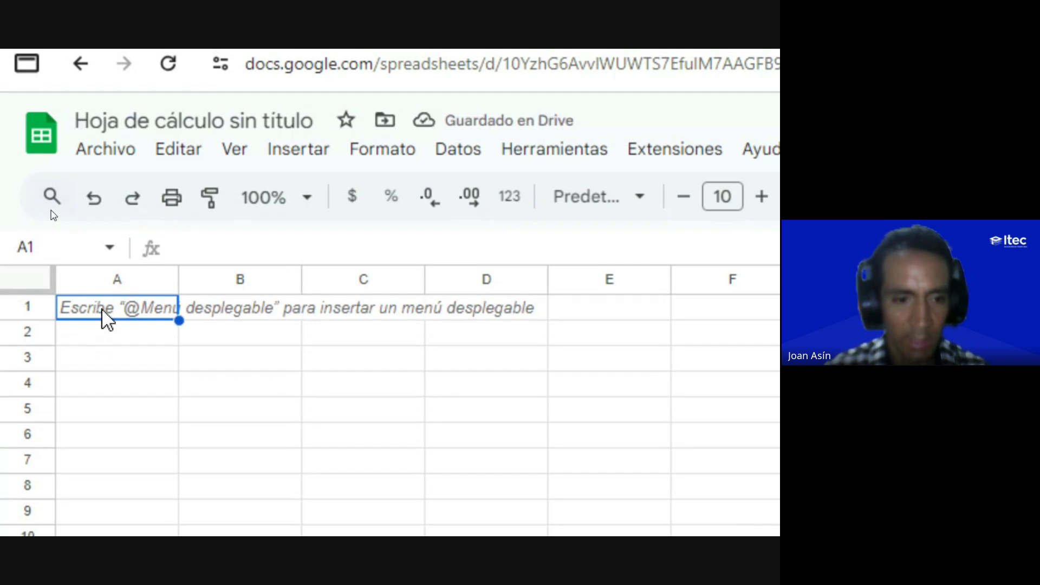
left_click(101, 314)
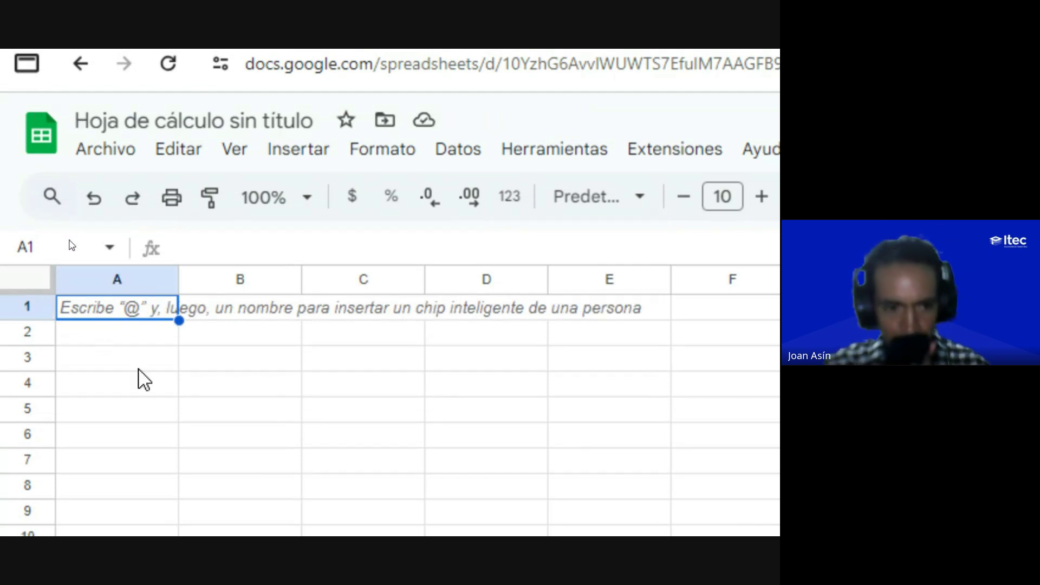
type("ID")
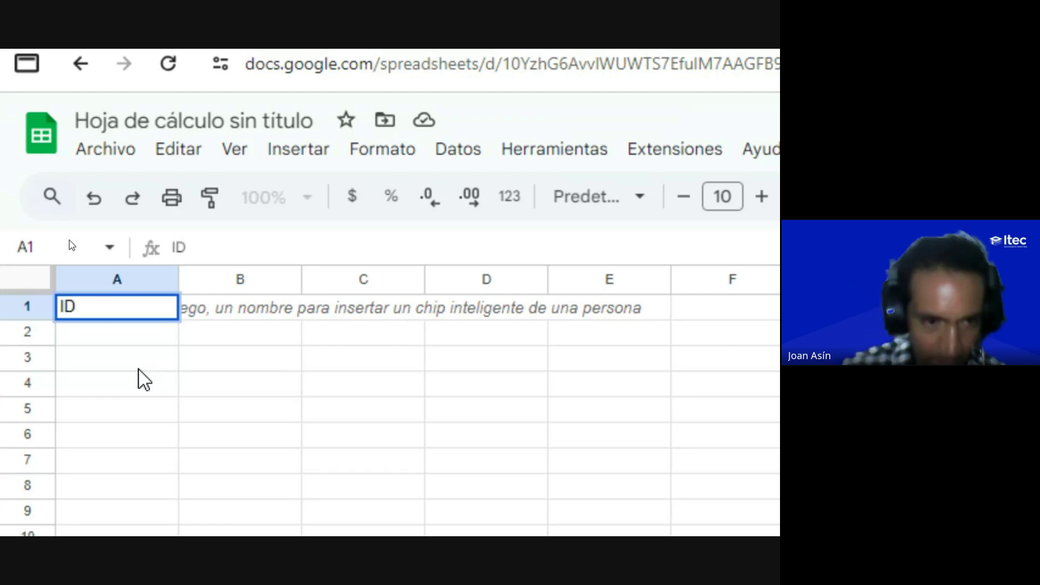
type("_REGISTRO")
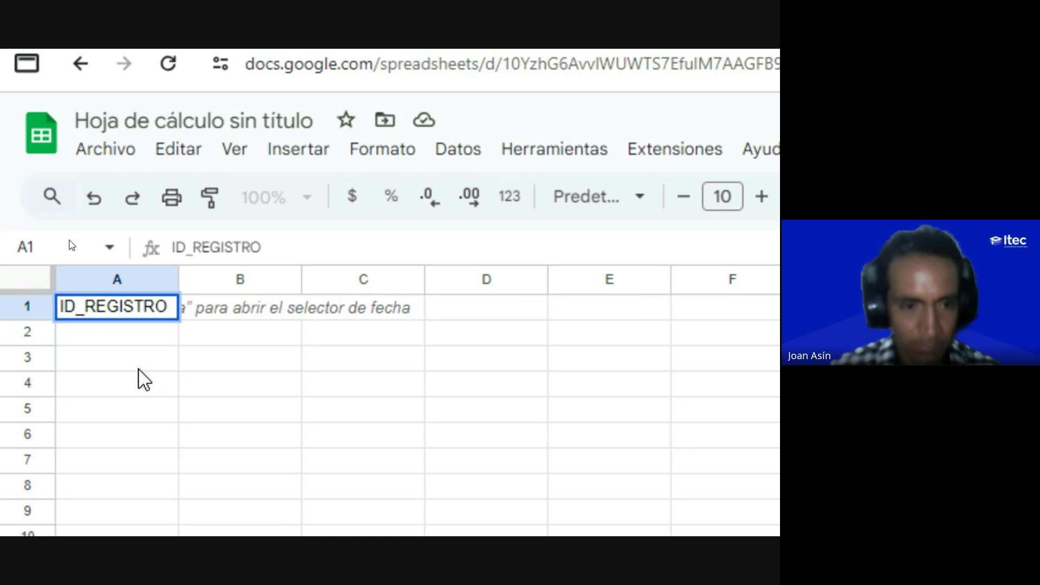
key("Tab")
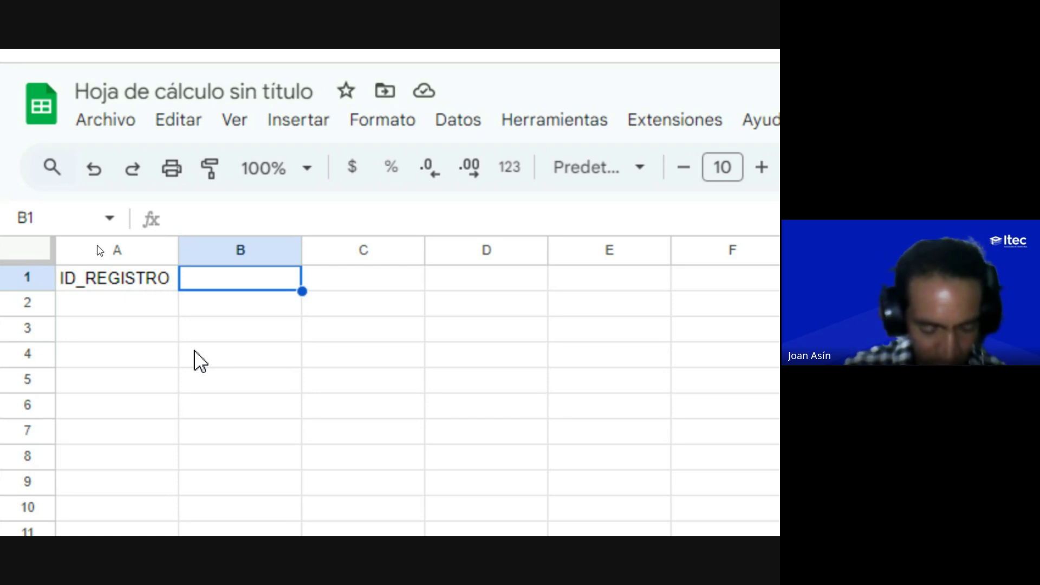
type("FECHAS")
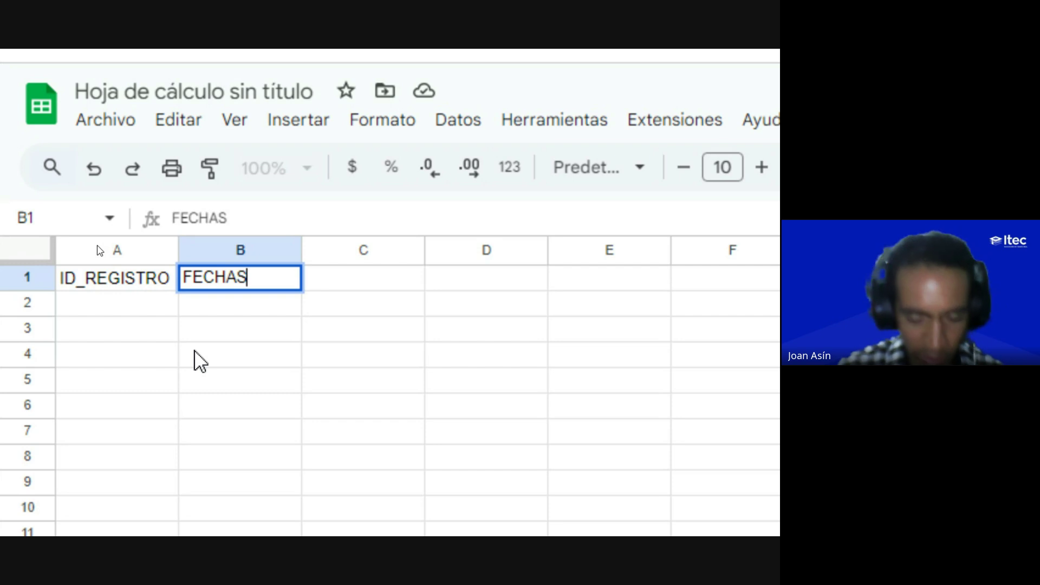
key("BackSpace")
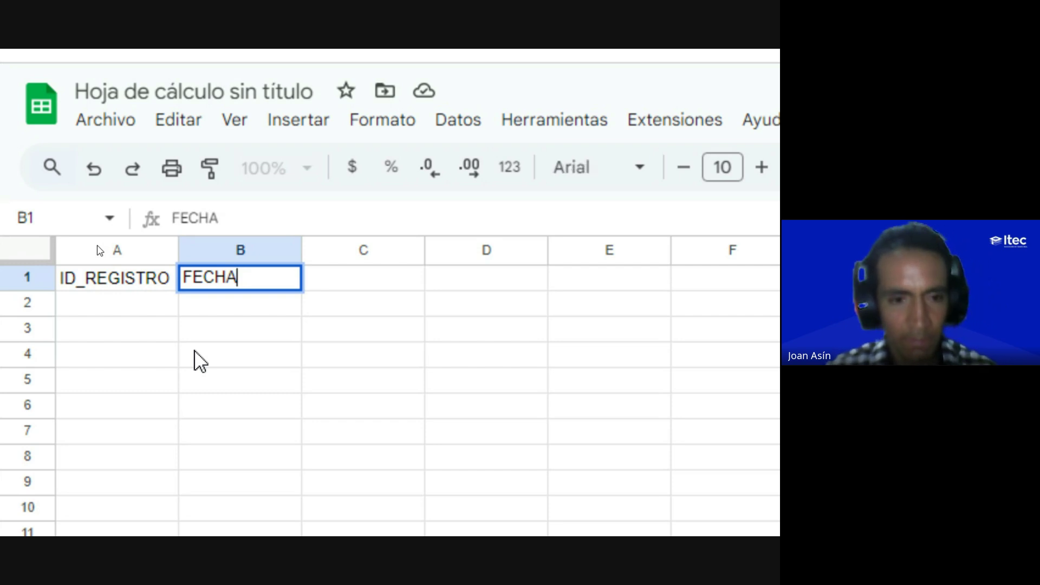
key("Tab")
type("HORA")
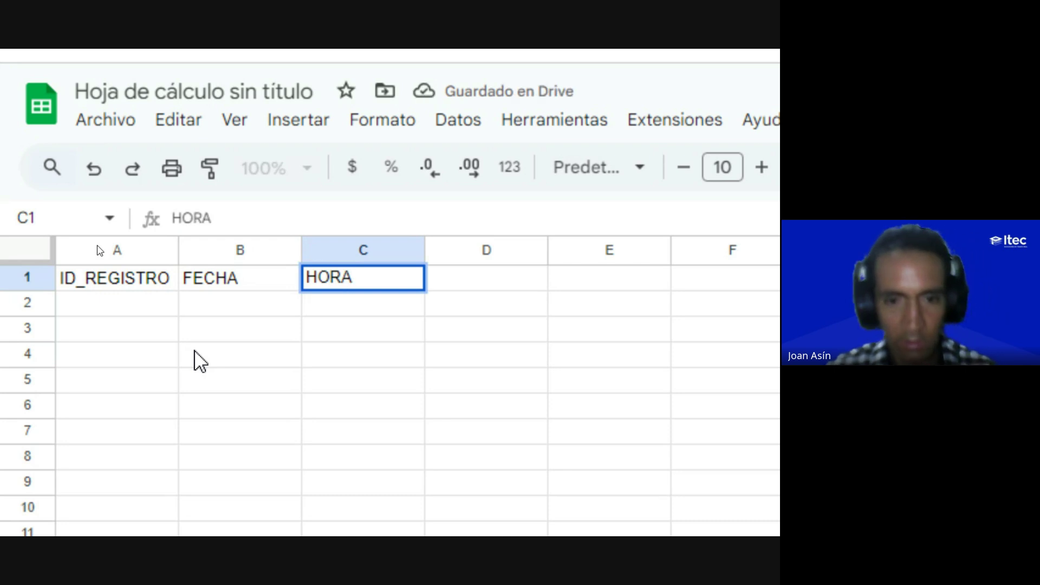
key("Tab")
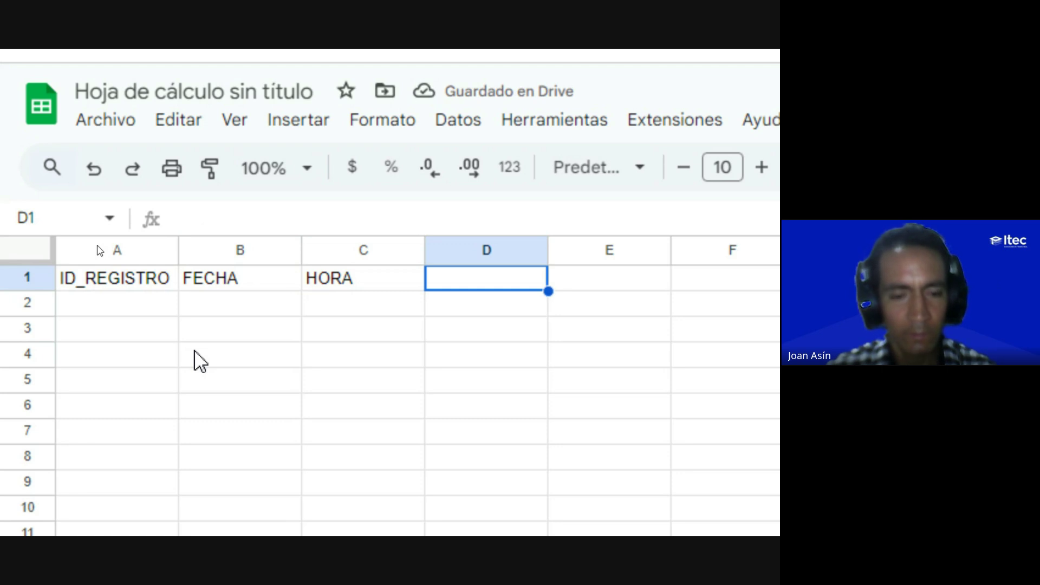
Step: Enter headers DNI, APELLIDO, NOMBRE, EMPRESA and ACCESO in D1–H1
type("DNI")
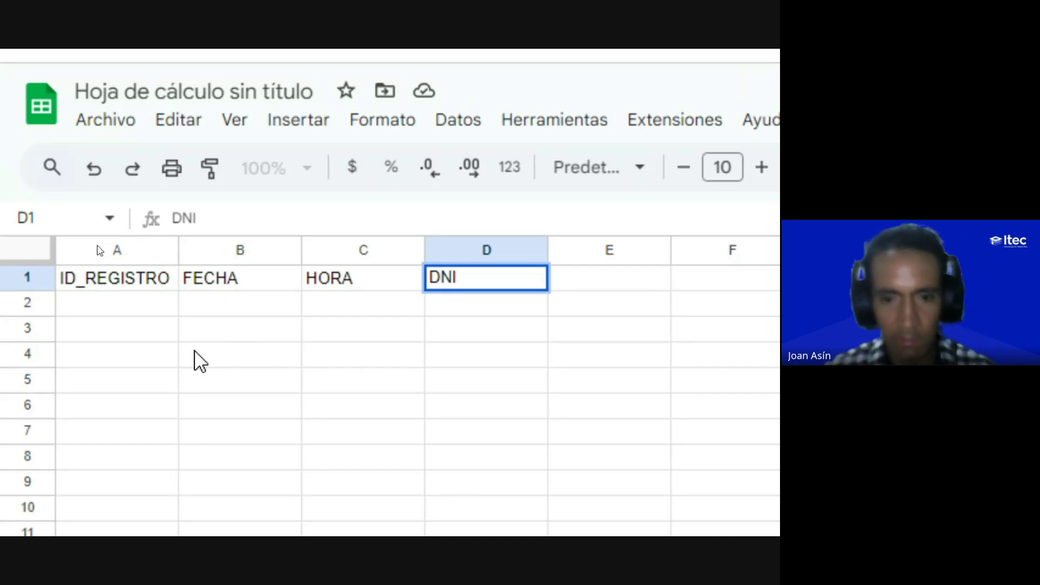
key("Tab")
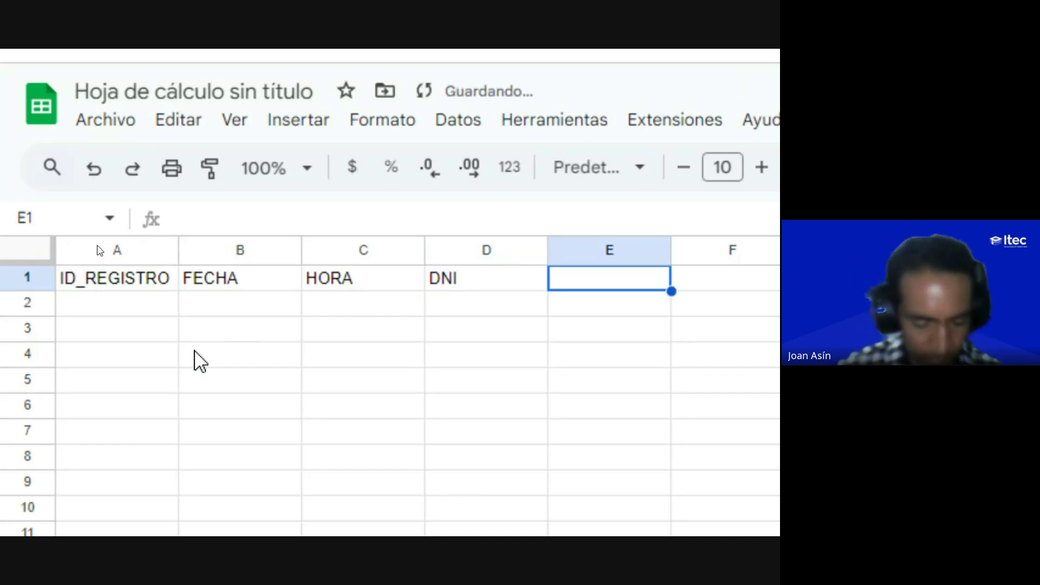
type("APELLIDO")
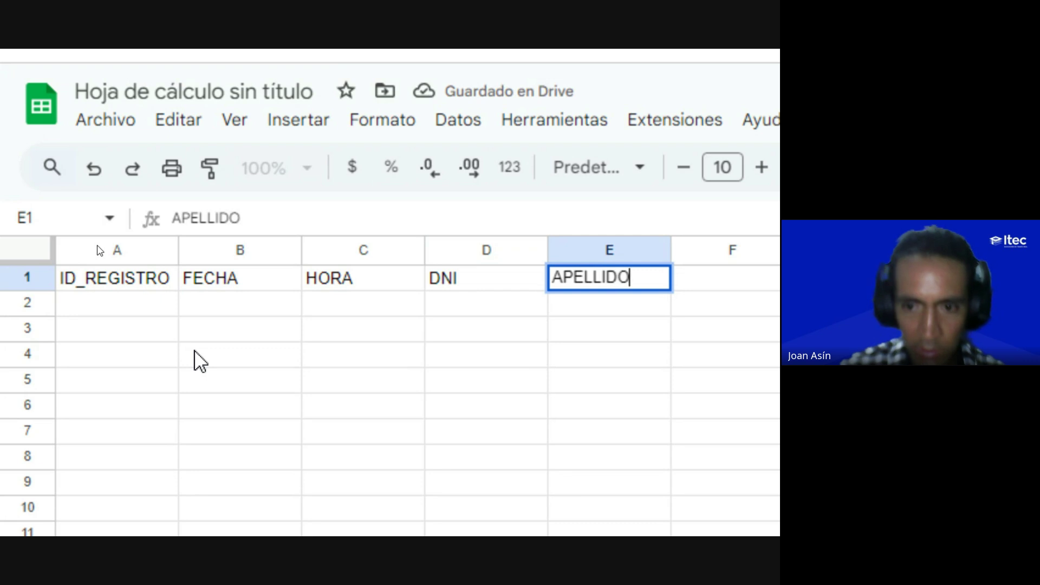
key("Tab")
type("NOMBRE")
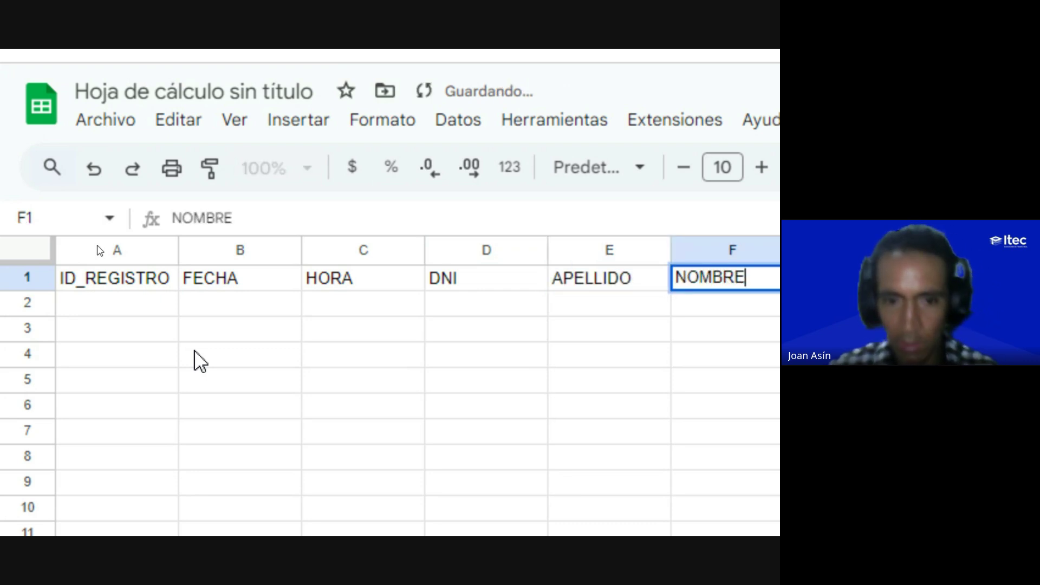
key("Tab")
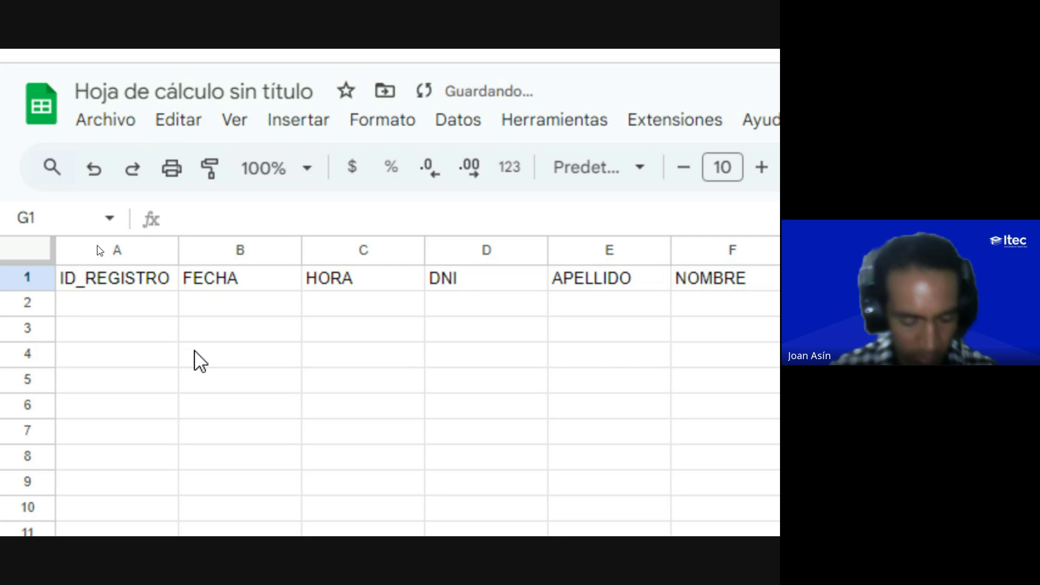
type("EMPRESA")
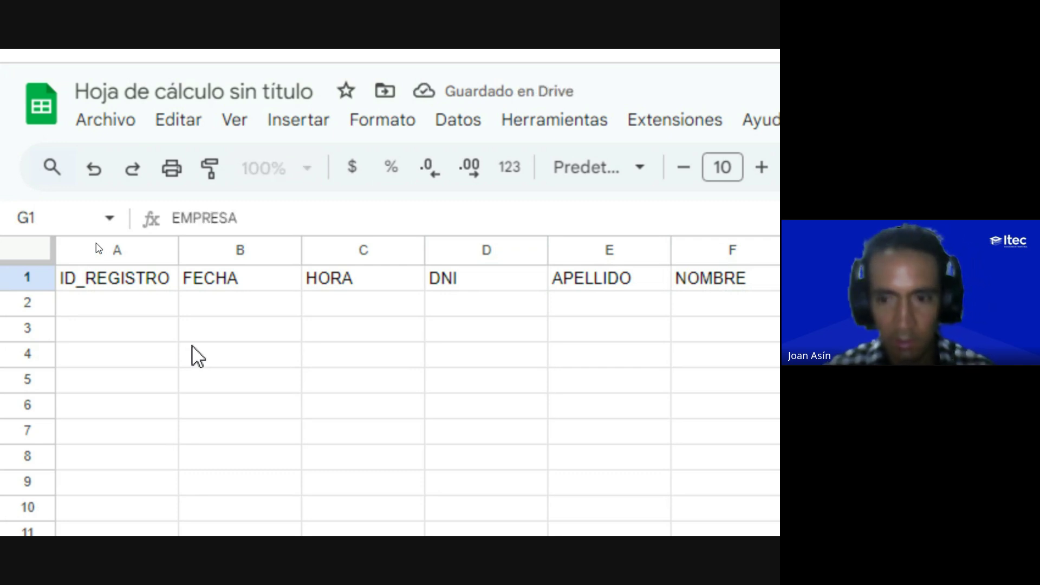
key("Tab")
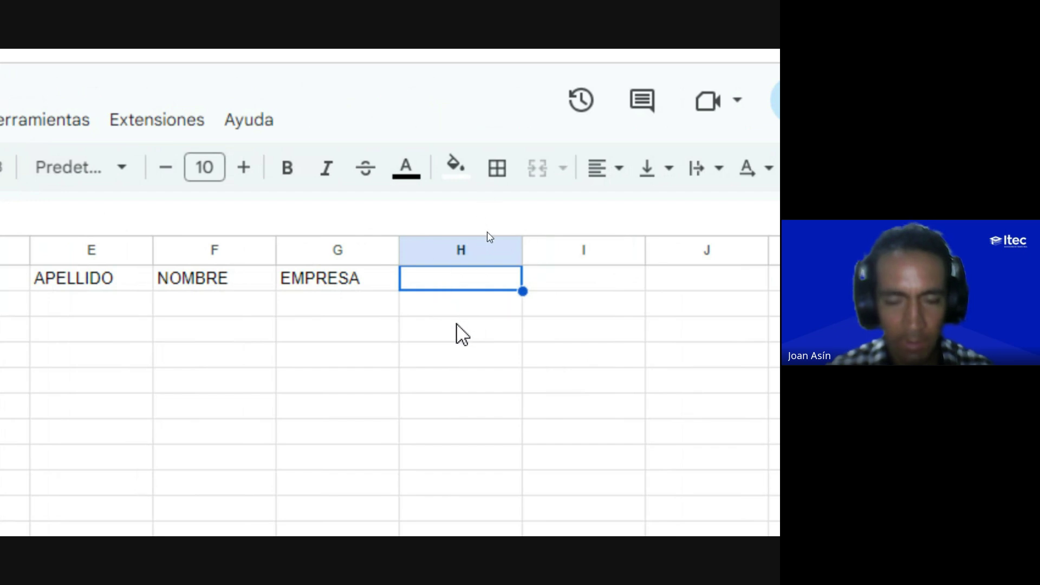
type("ACCESO")
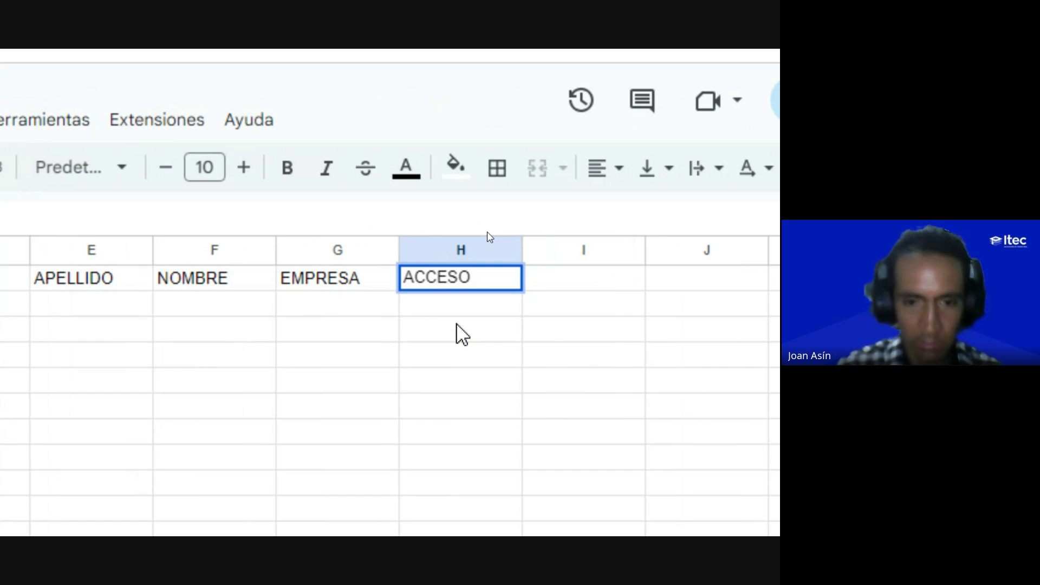
key("Return")
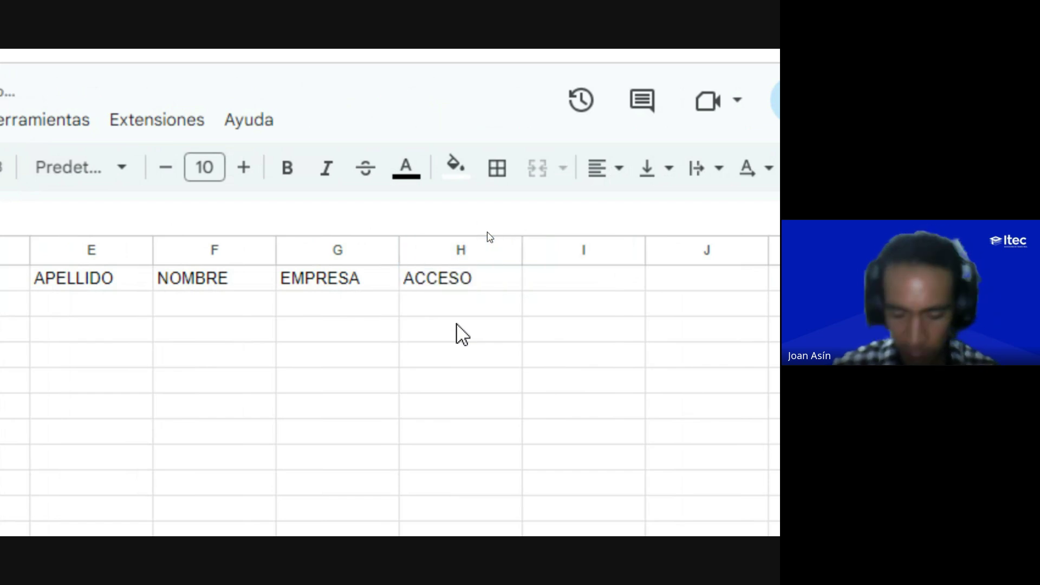
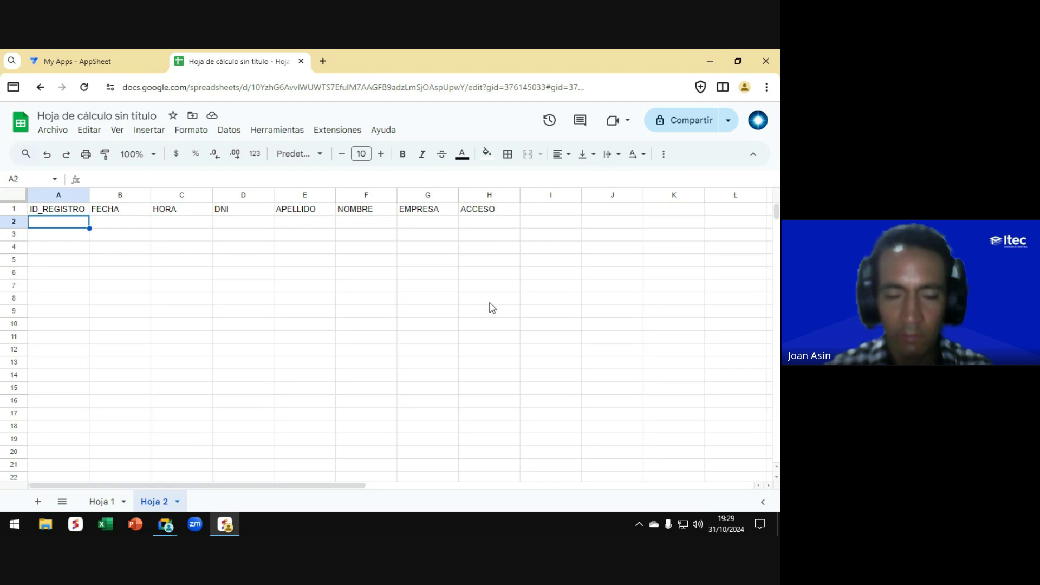
Step: Rename the Hoja 1 sheet to Base_datos, correcting an initial all-caps BASE_DATOS
left_click(103, 502)
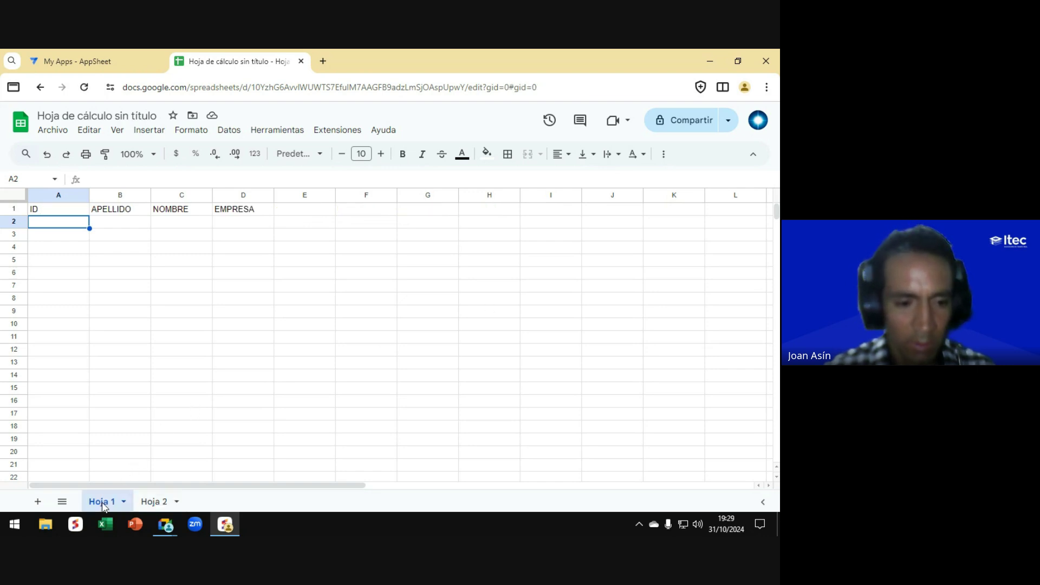
key("ctrl")
key("ctrl")
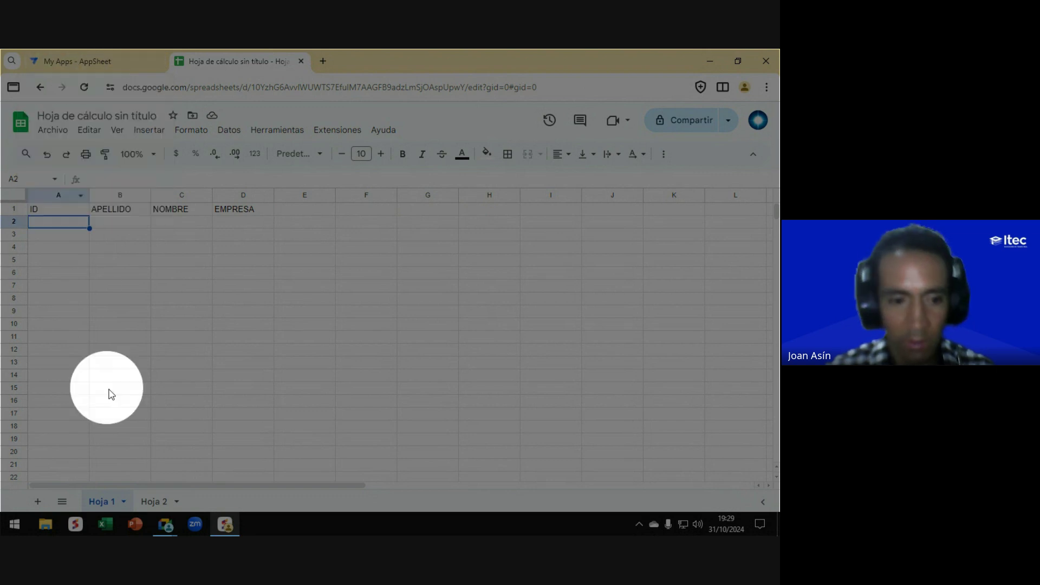
double_click(100, 499)
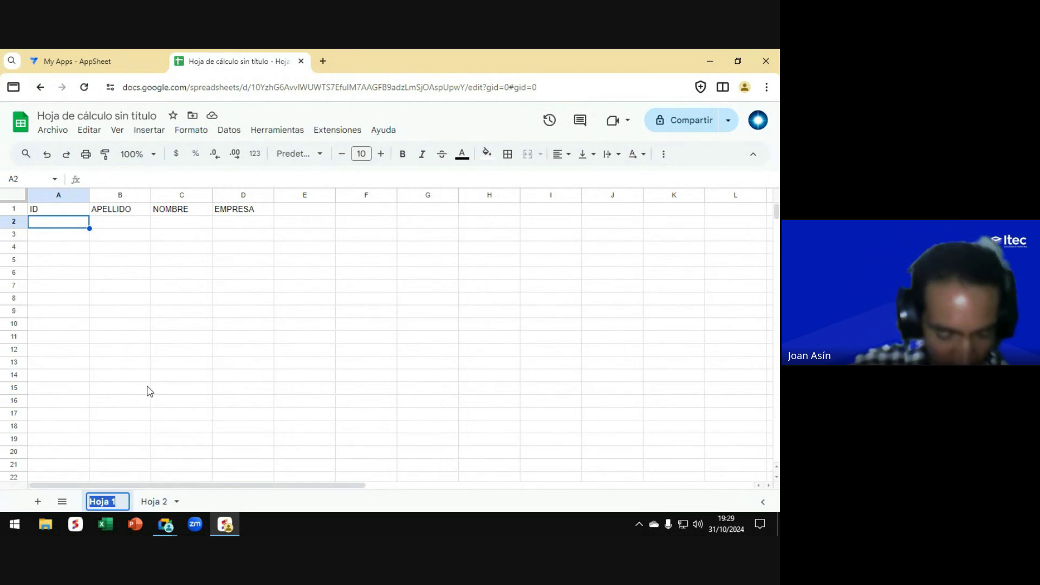
type("BASE")
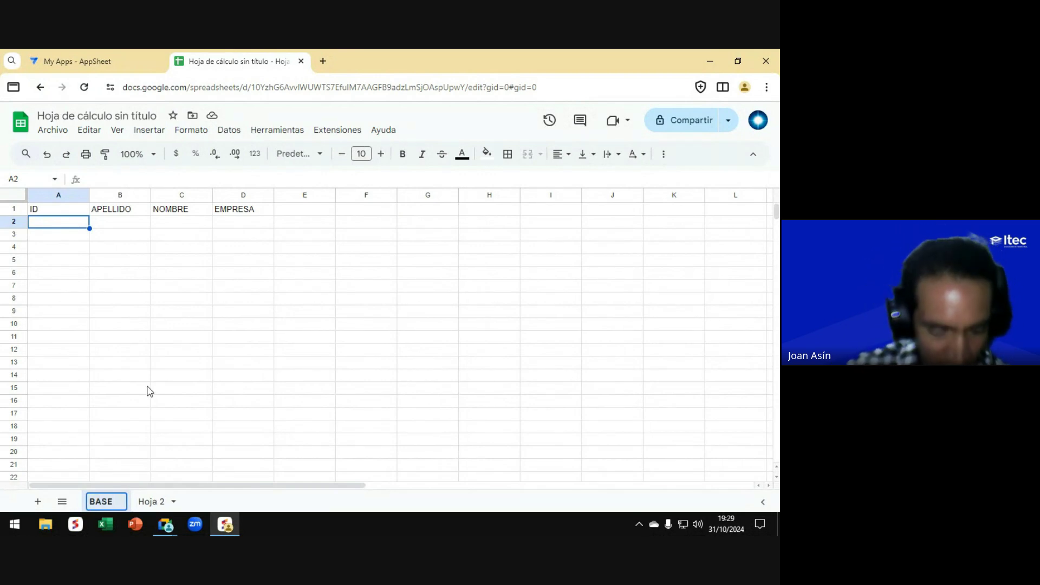
type("_DATOS")
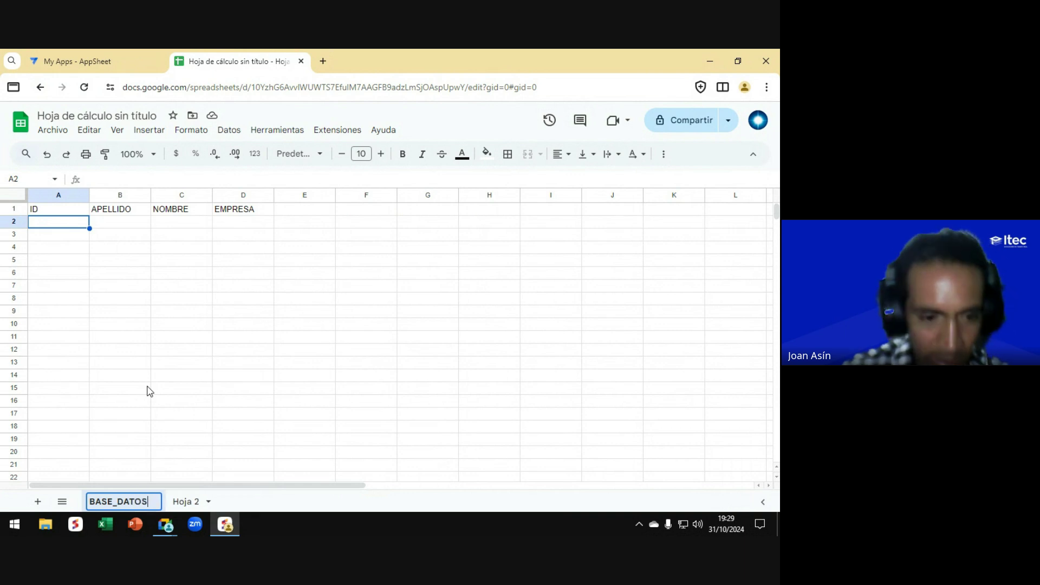
key("Return")
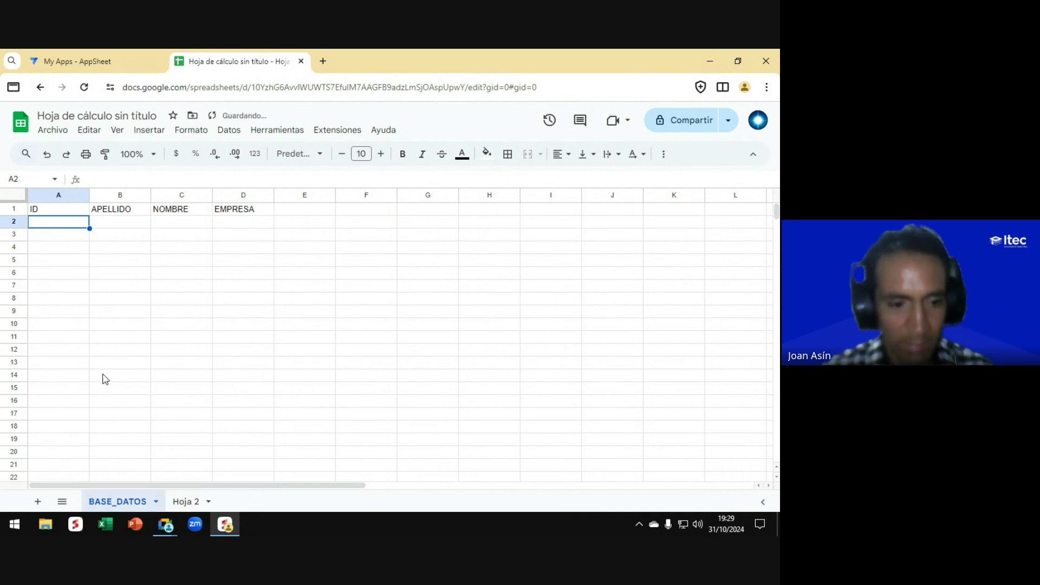
key("ctrl")
key("ctrl")
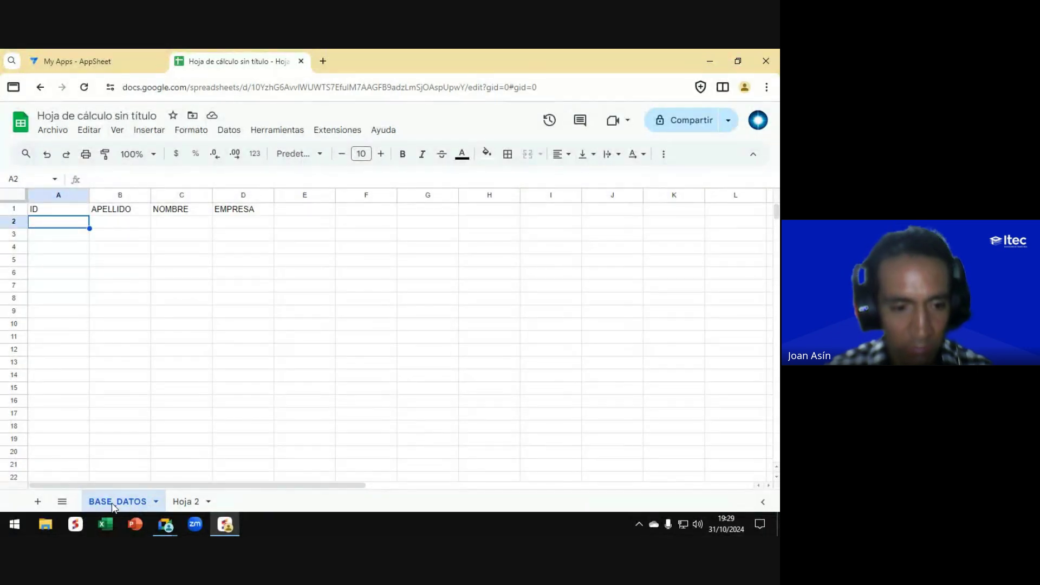
double_click(112, 503)
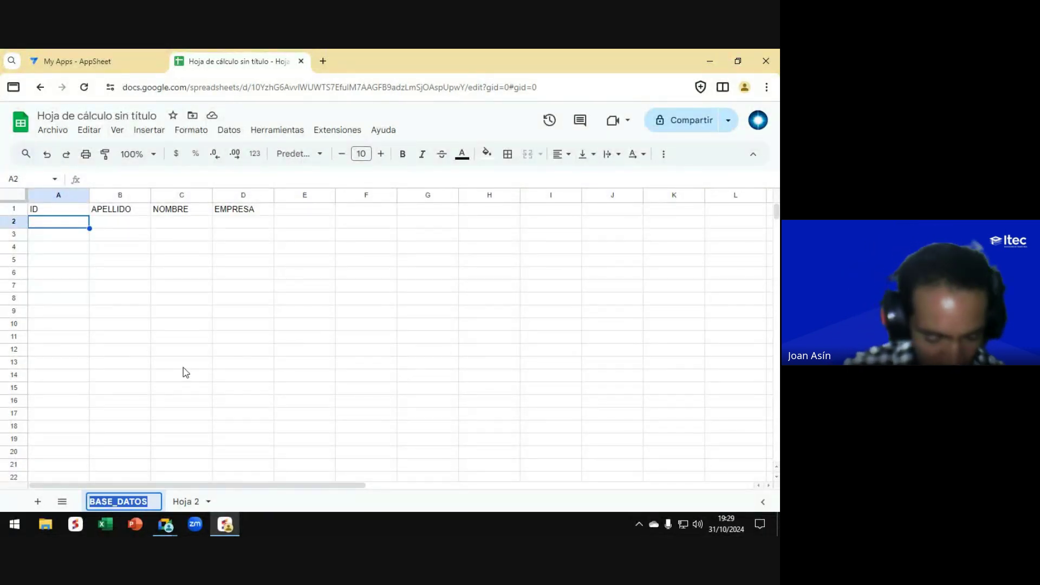
type("Base_da")
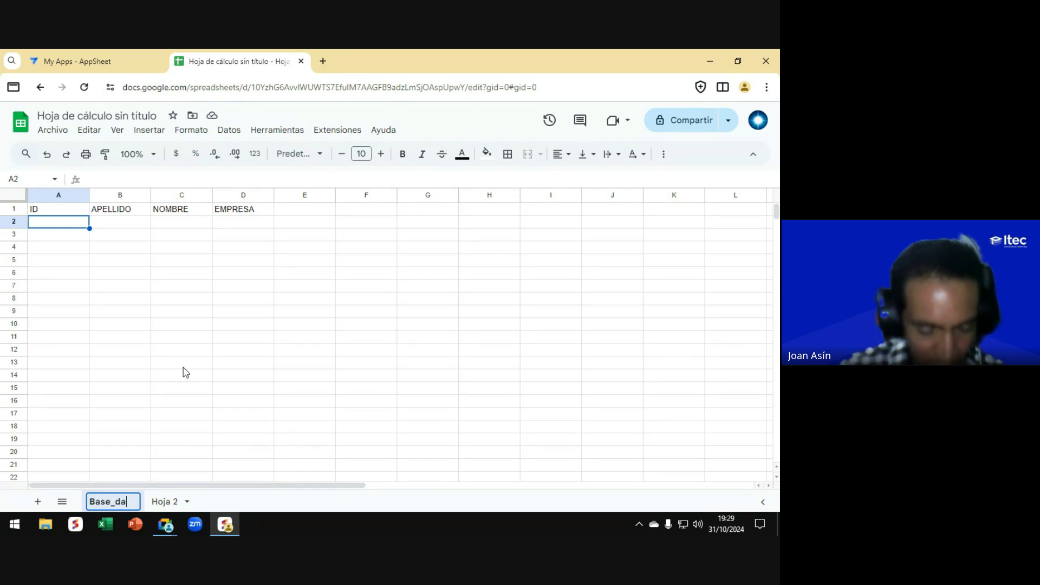
type("tos")
key("Return")
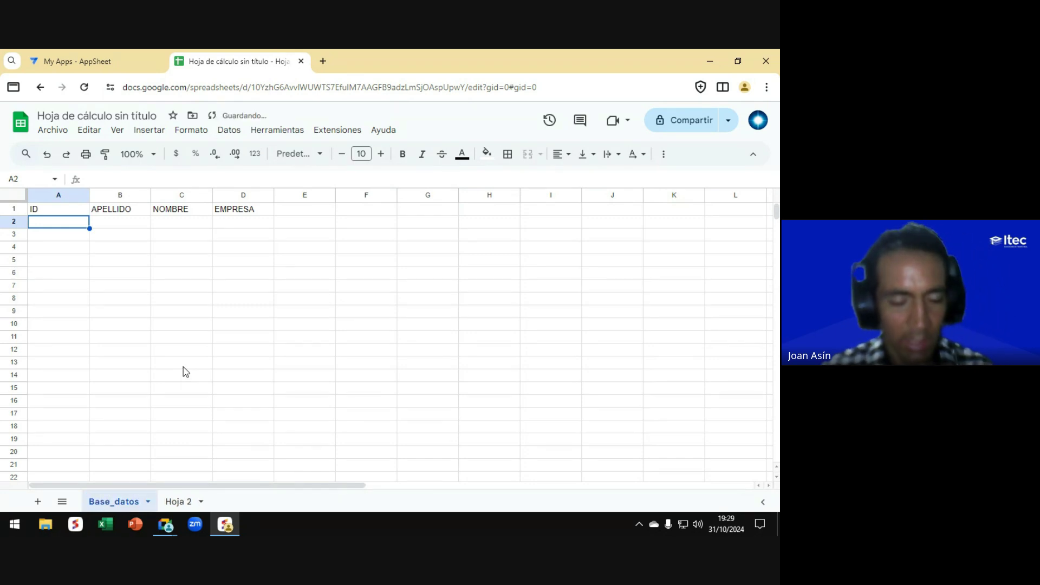
Step: Rename the Hoja 2 sheet to Registro and return to Base_datos
left_click(180, 503)
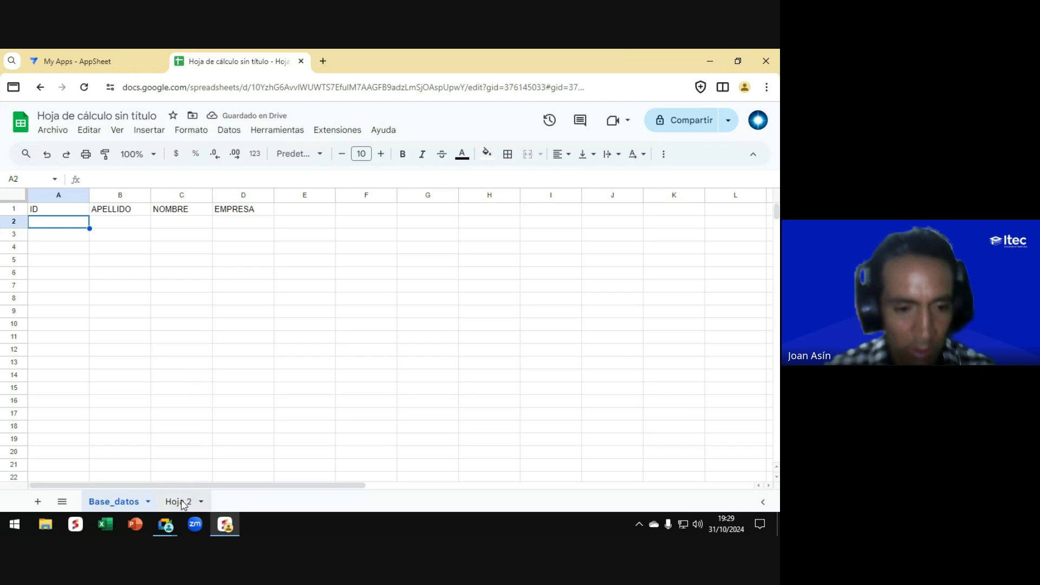
double_click(181, 503)
type("Re")
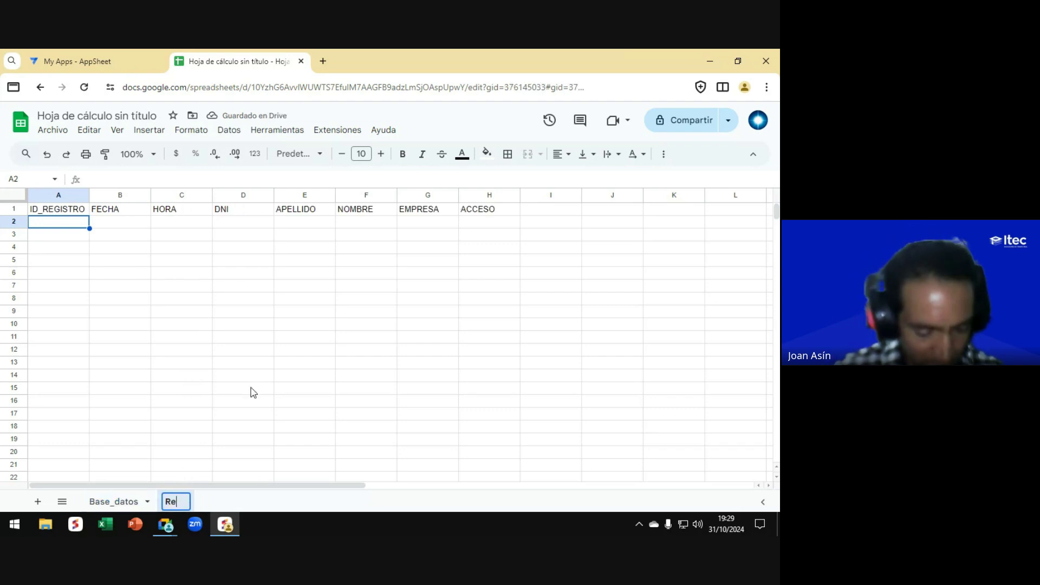
type("gistro")
key("Return")
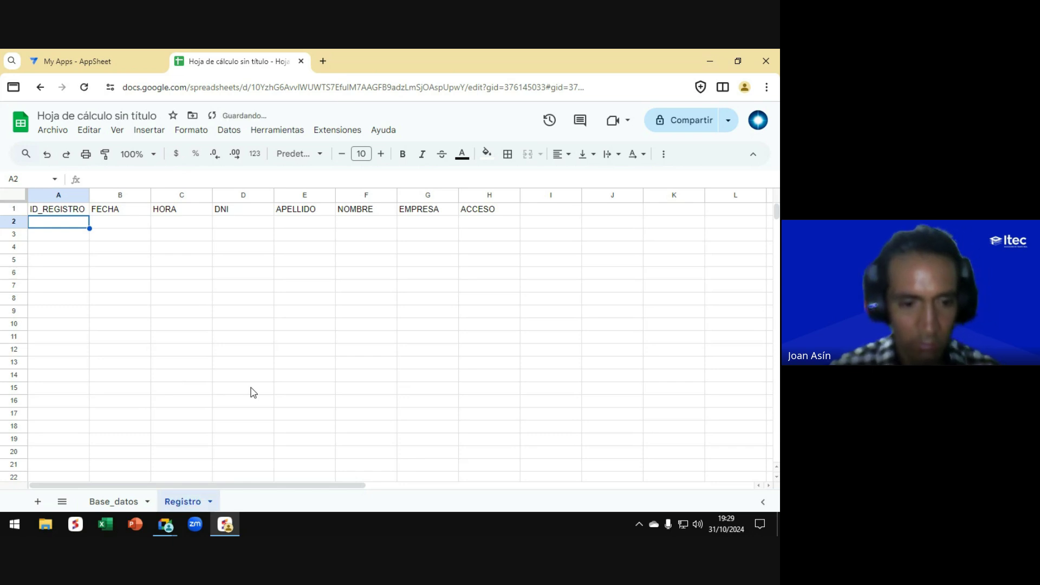
left_click(106, 504)
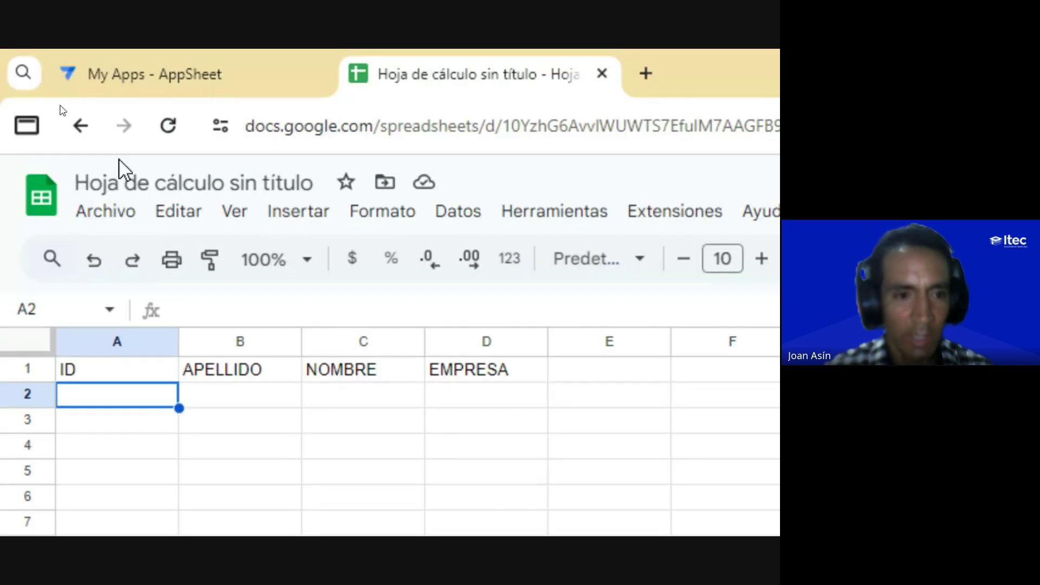
Step: Change the title 'Hoja de cálculo sin título' to 'Accesos'
left_click(133, 182)
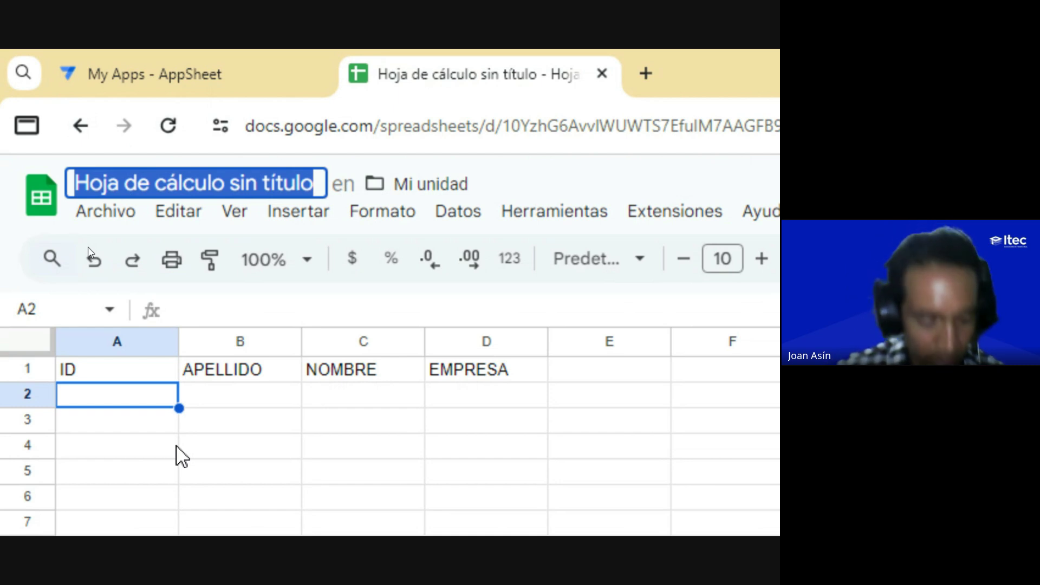
type("Accesos")
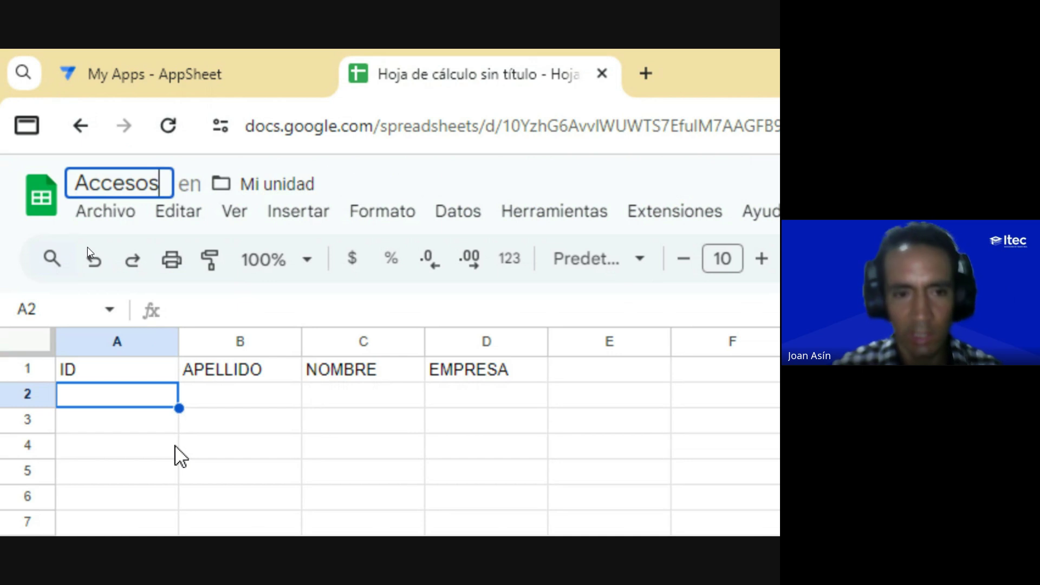
key("Return")
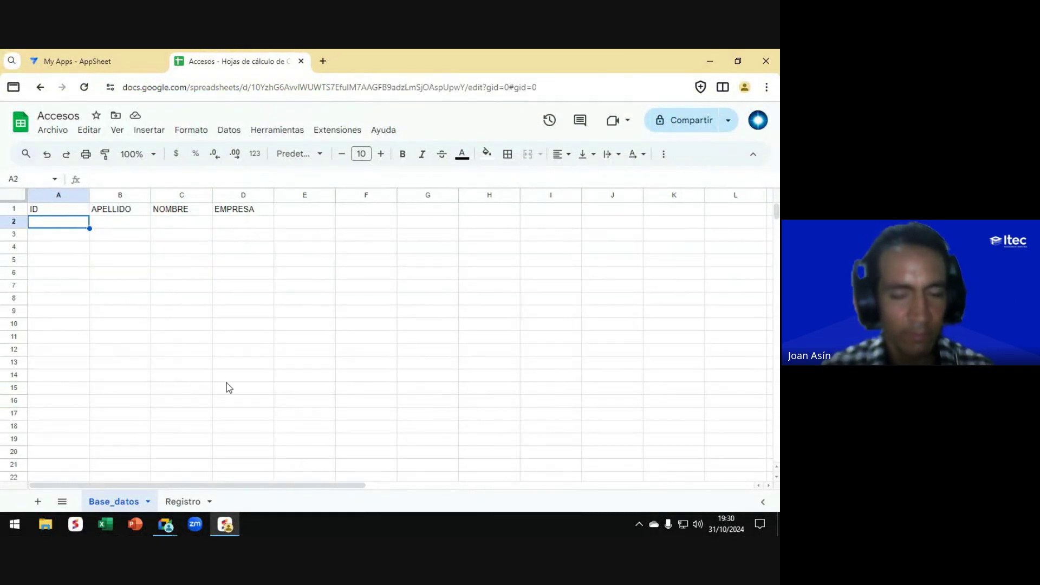
key("alt+Tab")
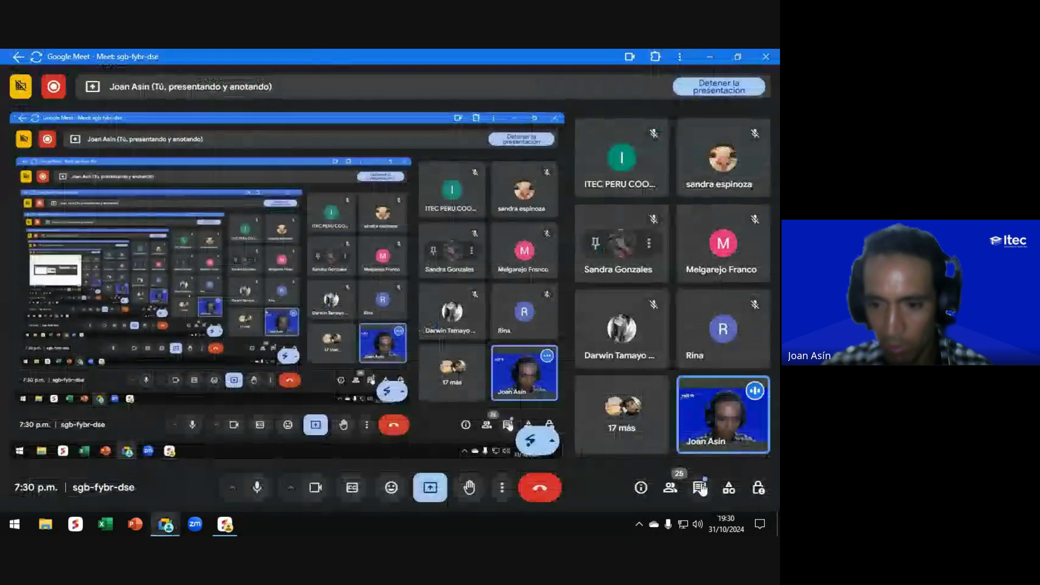
Step: Read the Meet call's chat panel, close it, and return to the Accesos spreadsheet
left_click(699, 487)
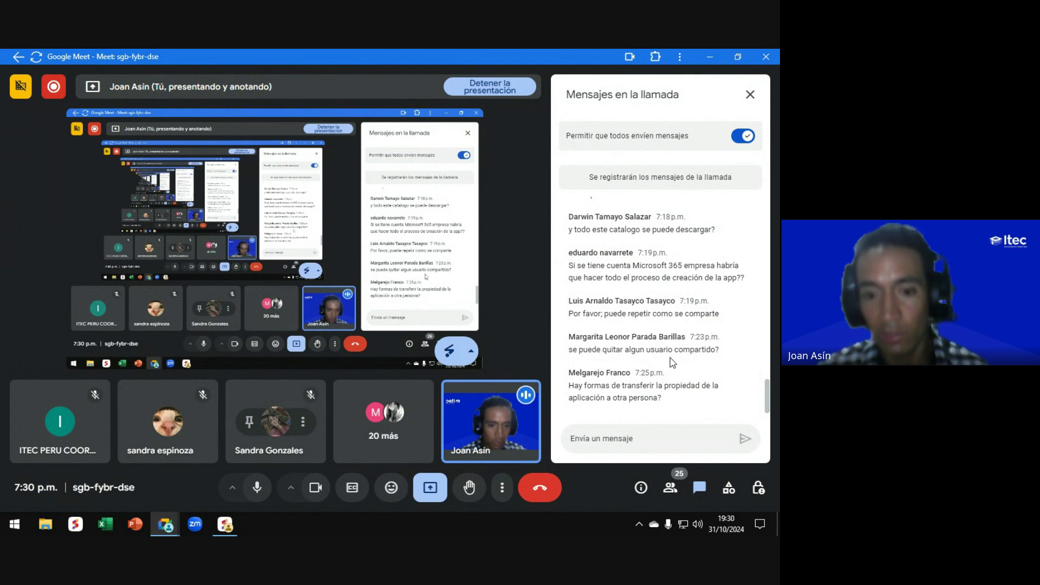
left_click(750, 96)
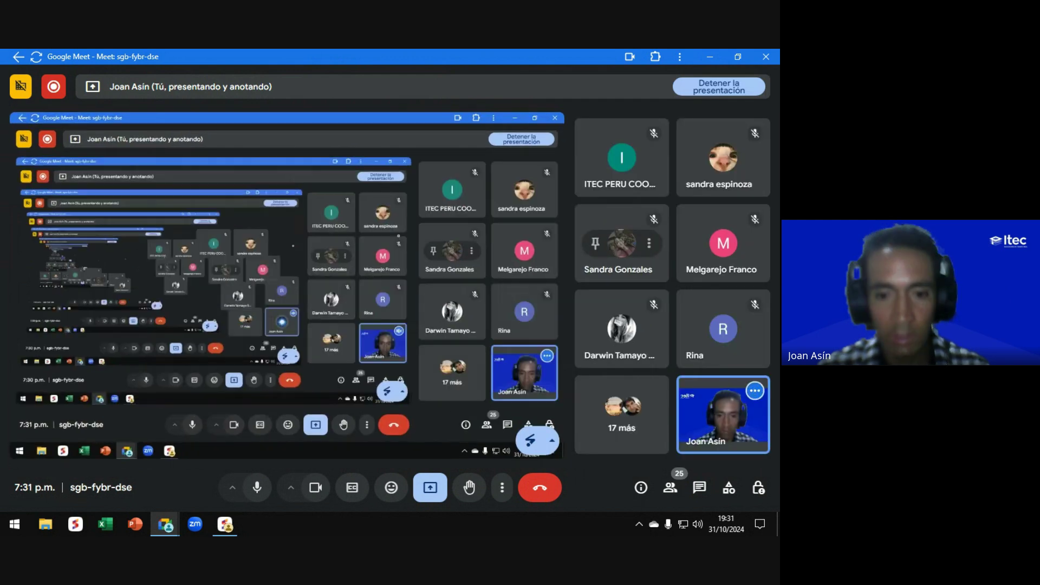
key("alt+Tab")
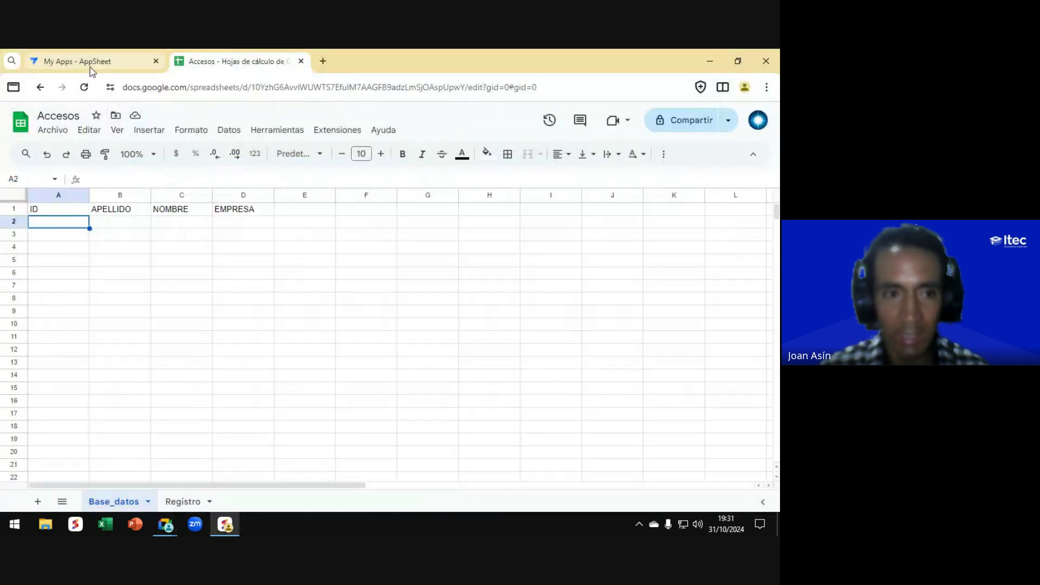
Step: Open the Catálogo de productos app from the My Apps list
left_click(91, 67)
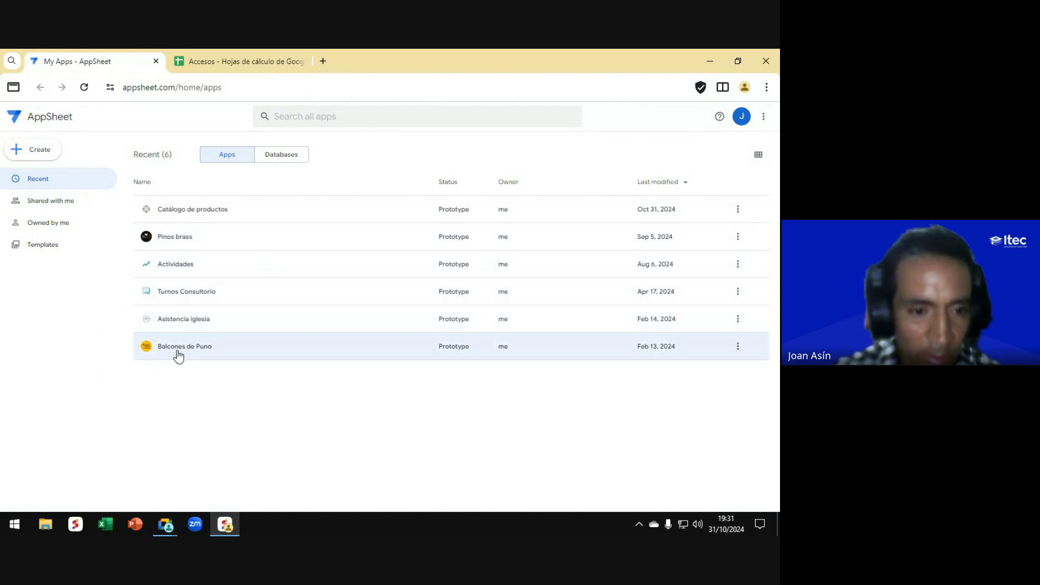
left_click(182, 213)
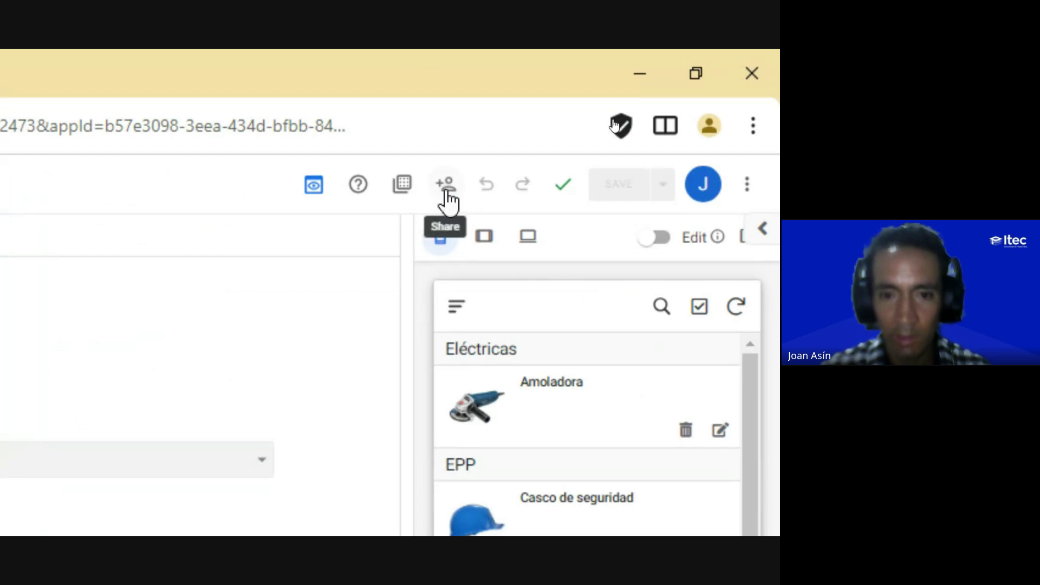
Step: Invite a user to the app by entering their e-mail, passing reCAPTCHA, and sending
left_click(445, 184)
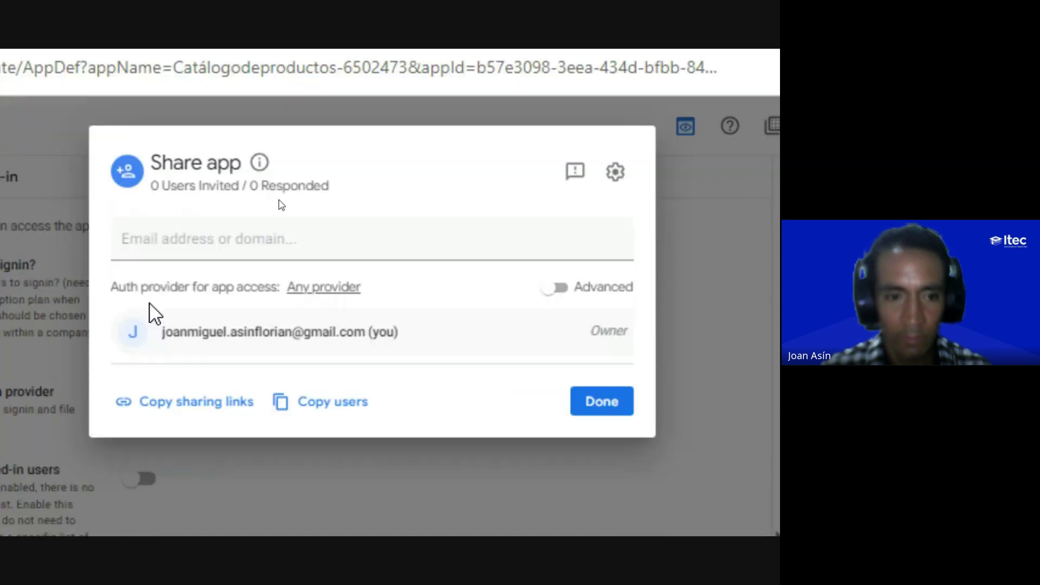
left_click(85, 293)
type("b")
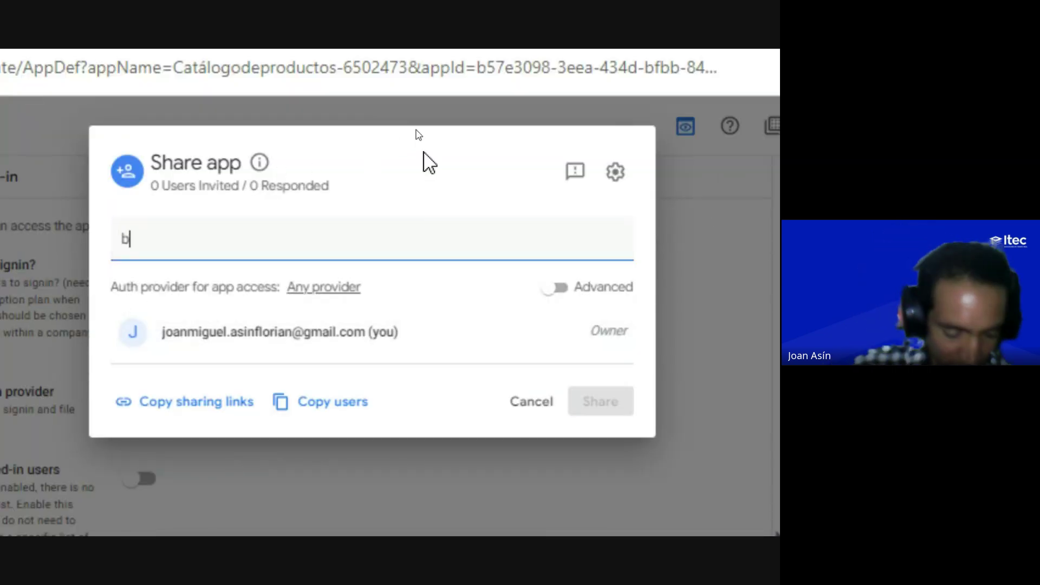
type("ejiitasan")
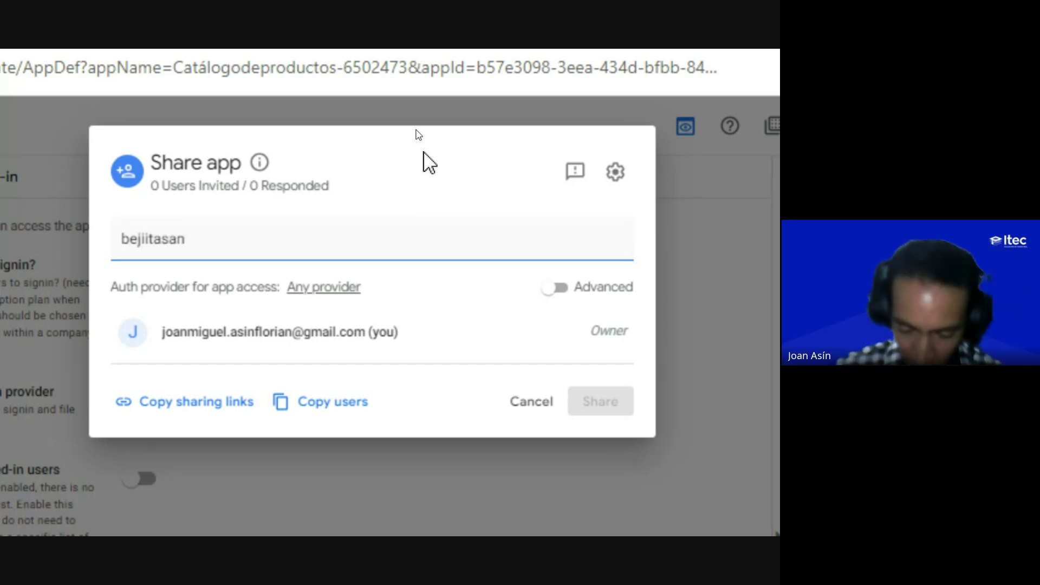
key("BackSpace")
key("BackSpace")
key("BackSpace")
key("BackSpace")
key("BackSpace")
key("BackSpace")
key("BackSpace")
key("BackSpace")
key("BackSpace")
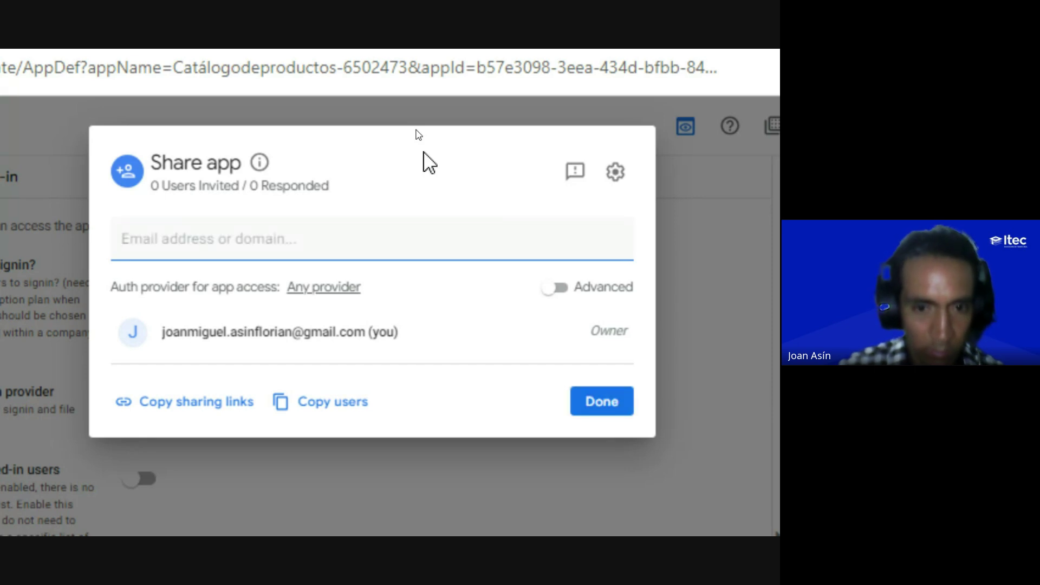
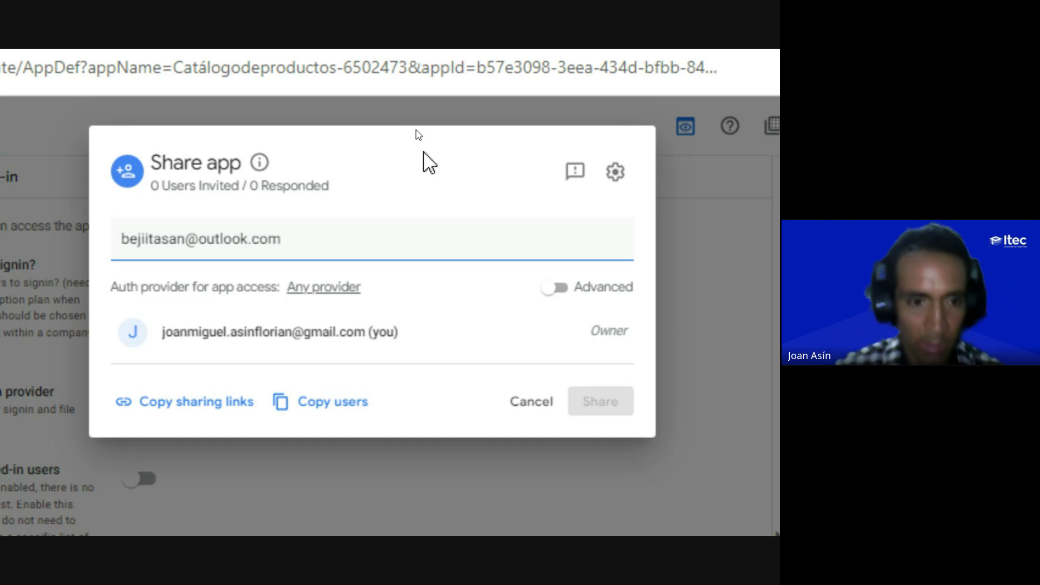
key("Return")
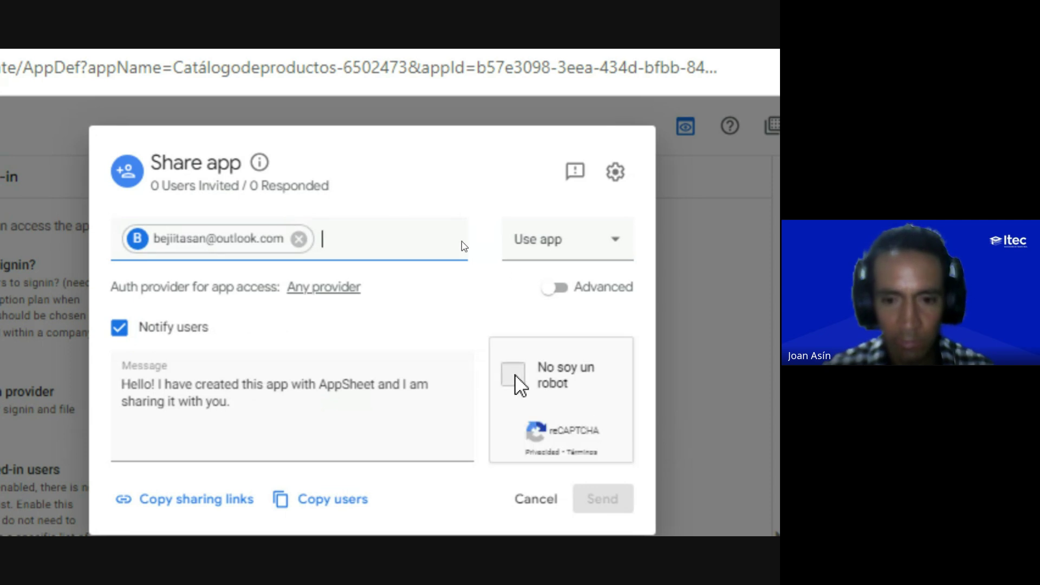
left_click(513, 379)
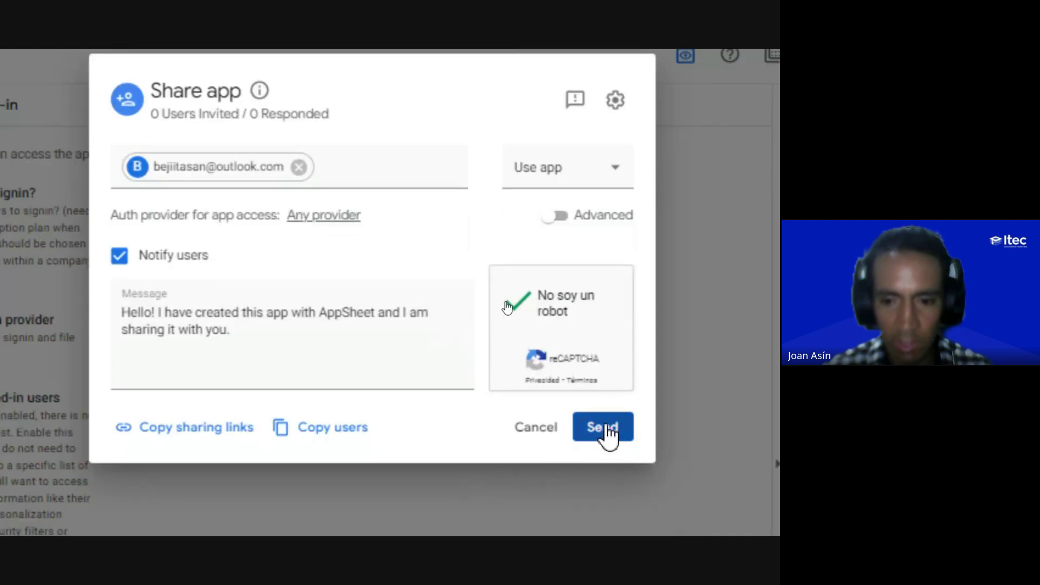
left_click(601, 490)
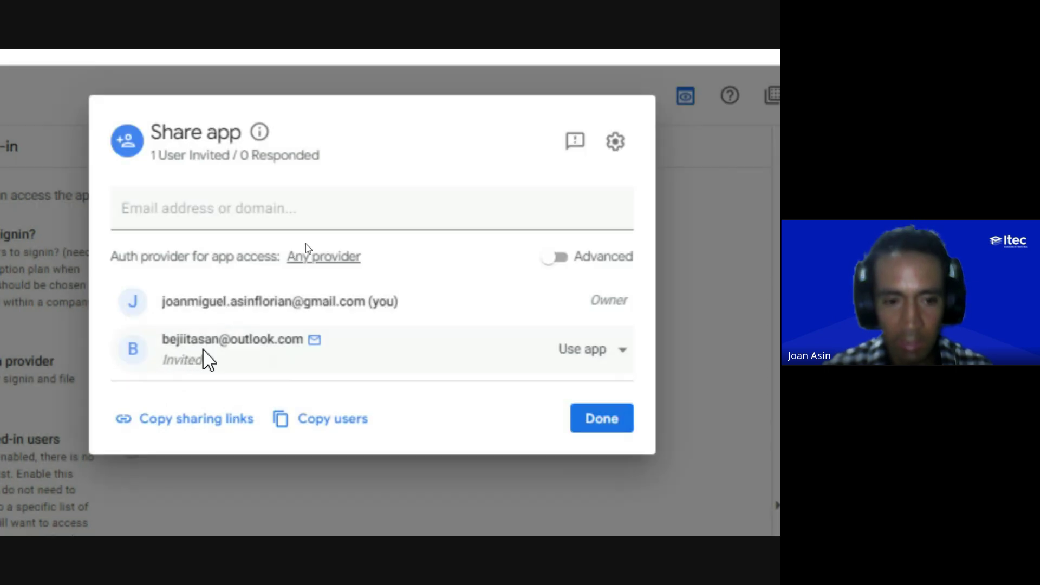
Step: Remove the invited user's access and close the sharing dialog
key("ctrl")
key("ctrl")
left_click(587, 353)
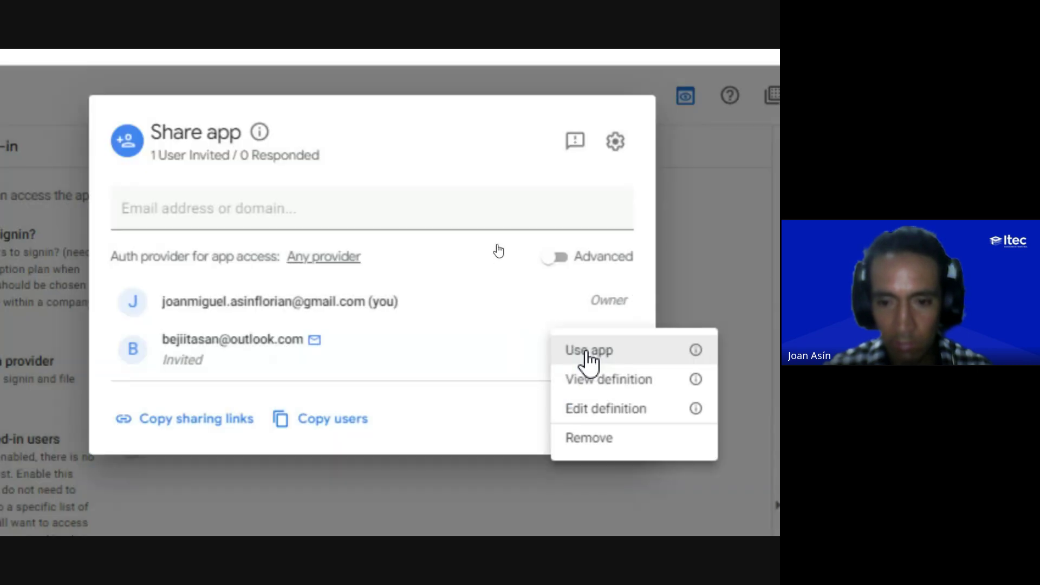
key("ctrl")
key("ctrl")
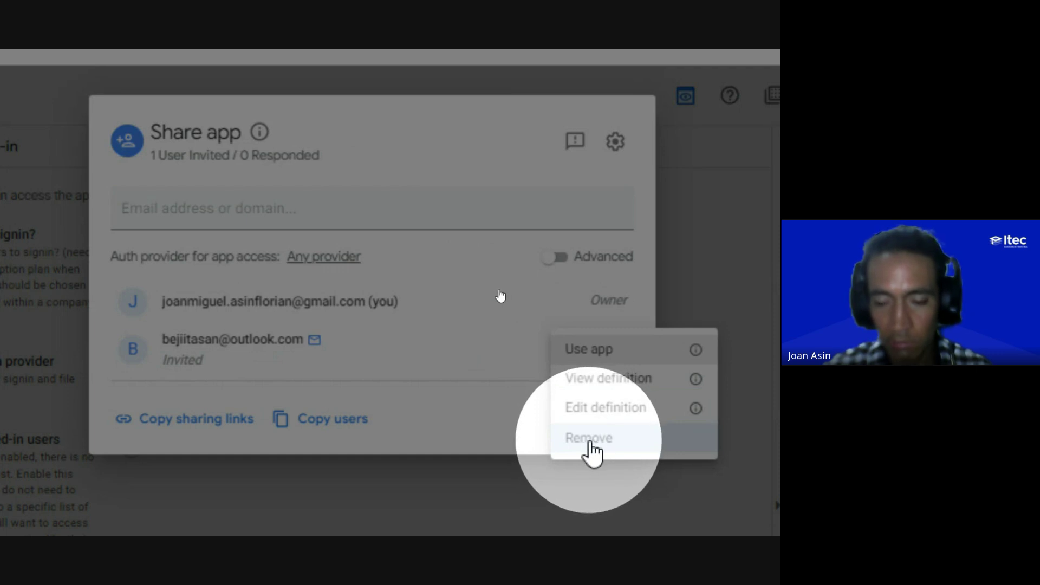
key("ctrl")
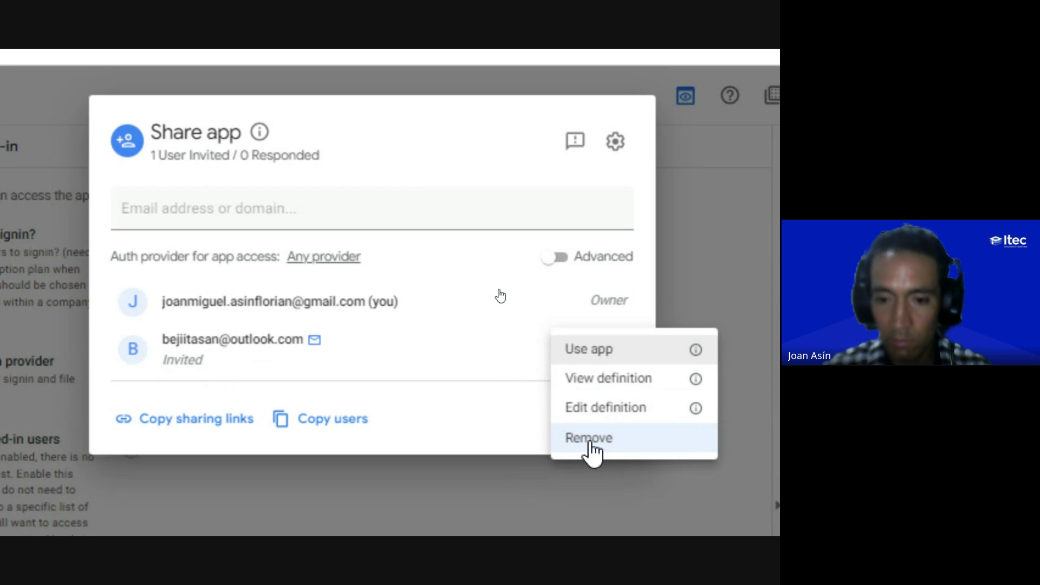
left_click(590, 441)
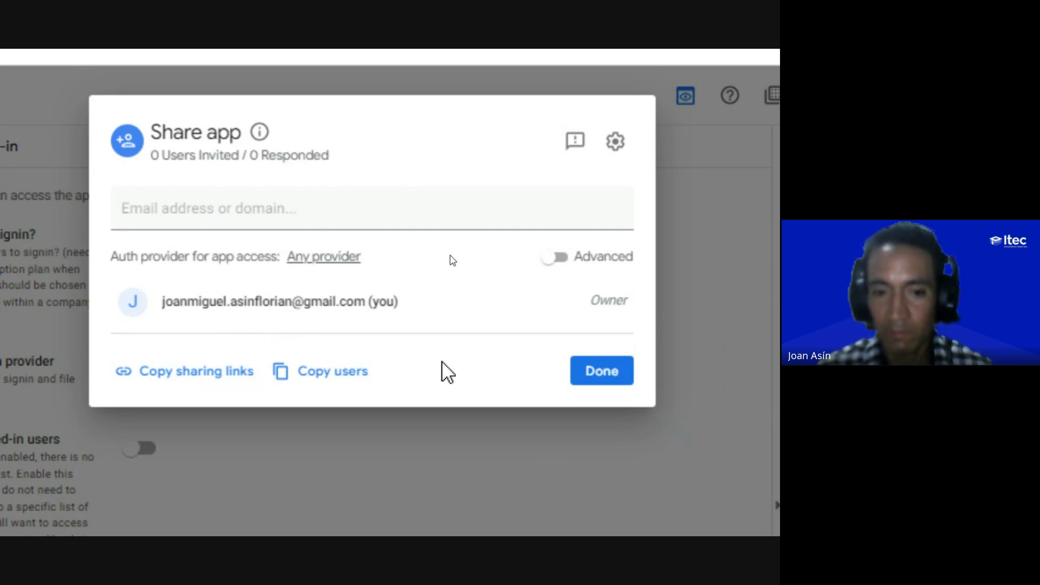
left_click(600, 378)
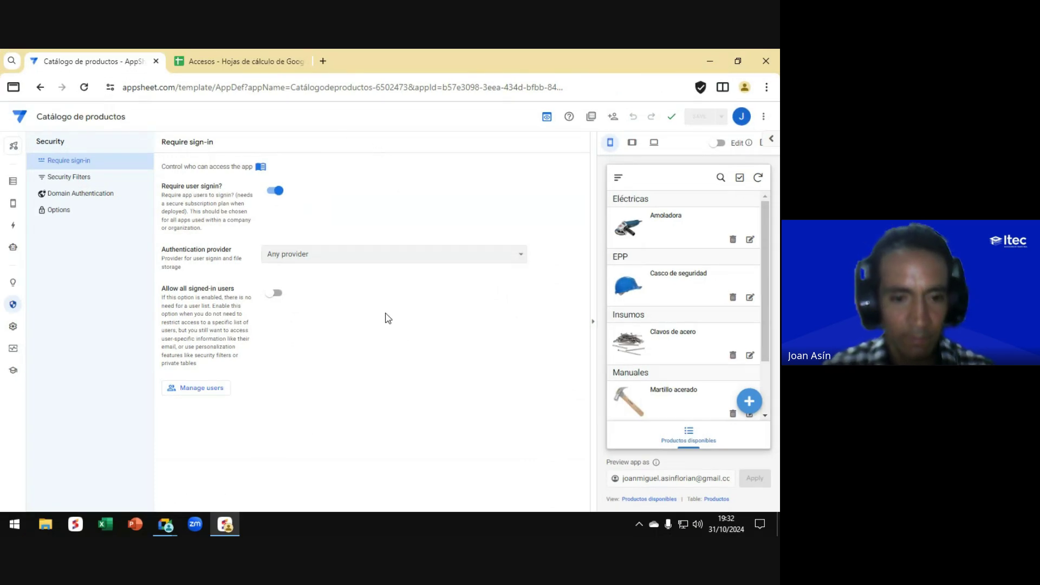
Step: Check the Accesos spreadsheet tab, then open the My Apps list from the AppSheet editor
key("alt+Tab")
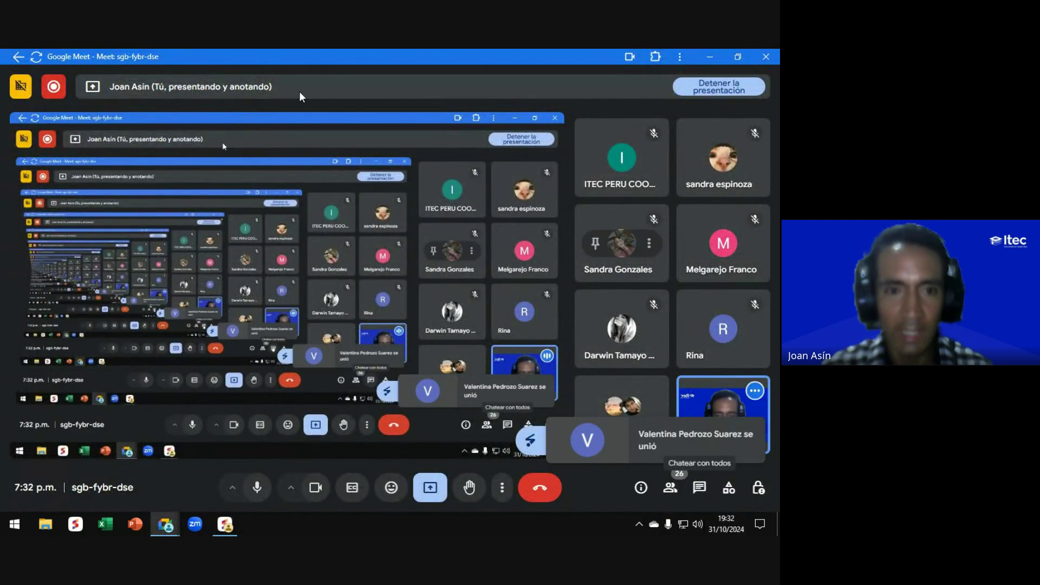
key("alt+Tab")
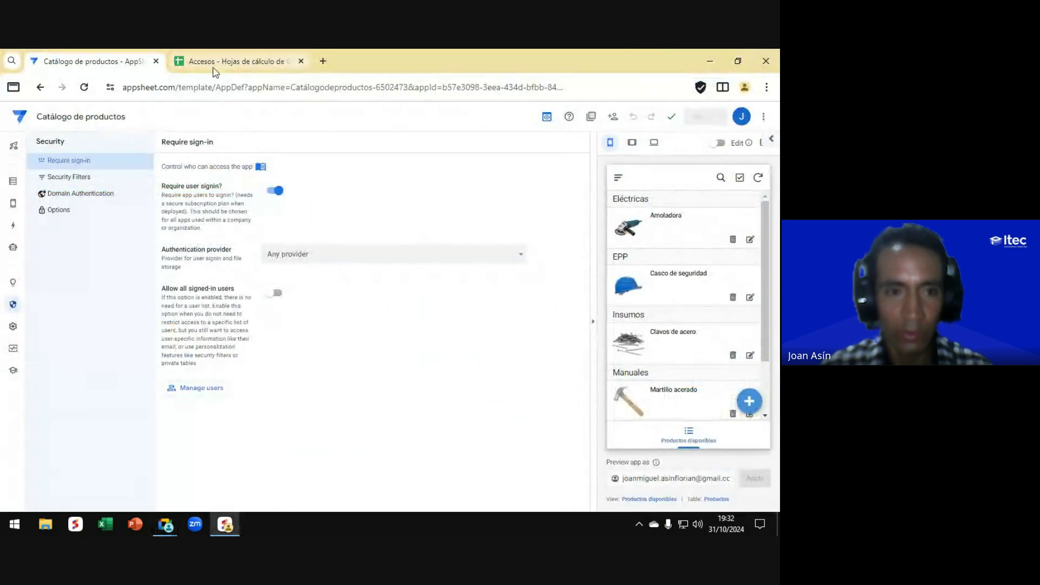
left_click(224, 63)
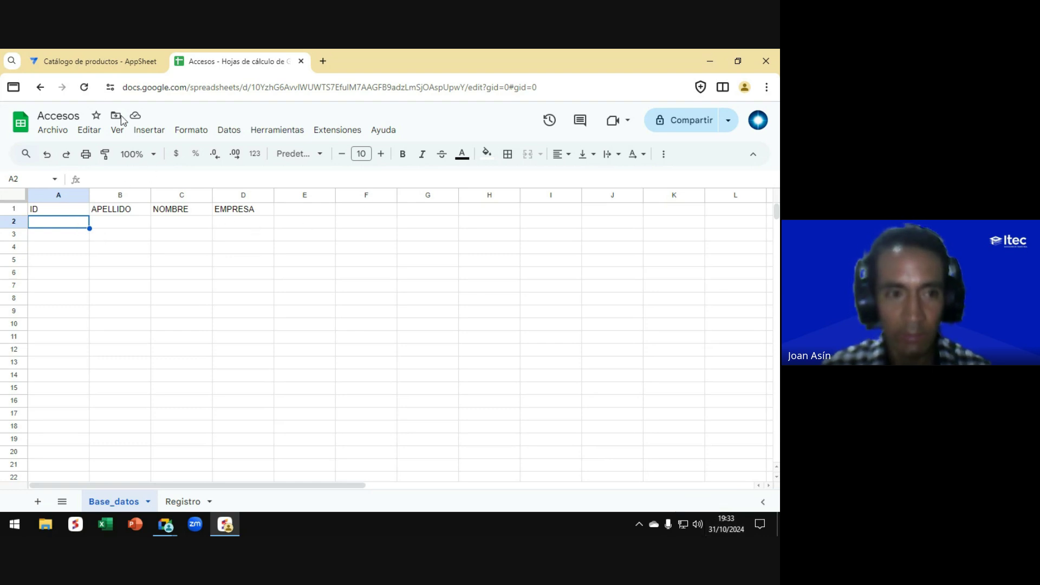
left_click(87, 63)
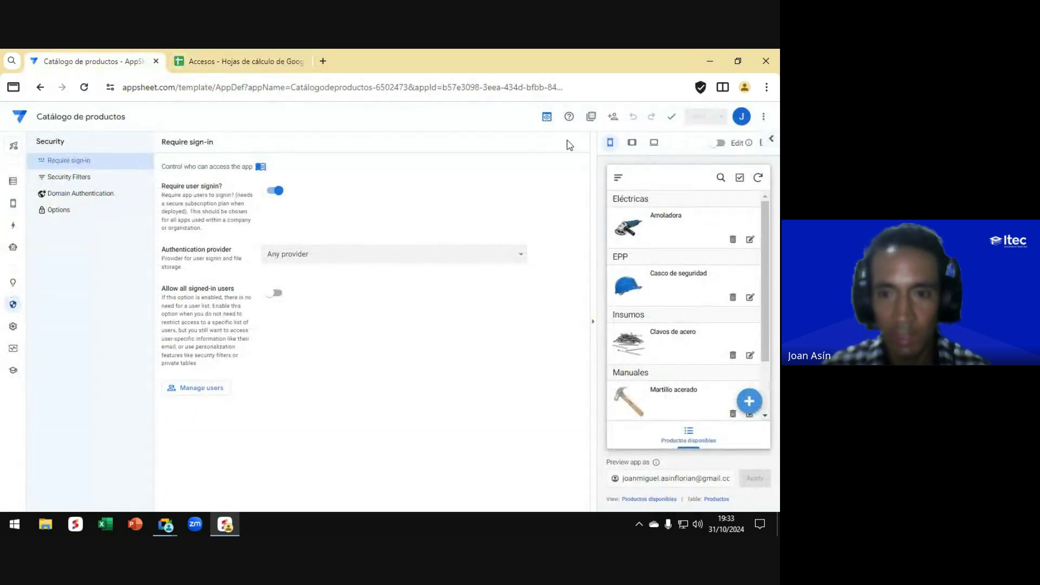
left_click(591, 117)
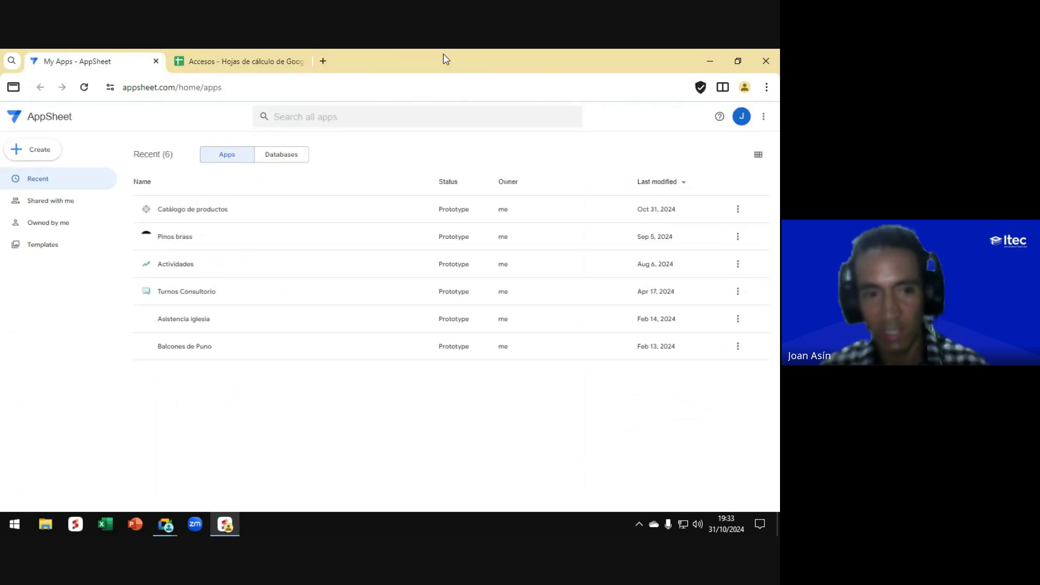
Step: Stop presenting the screen in Google Meet
key("alt+Tab")
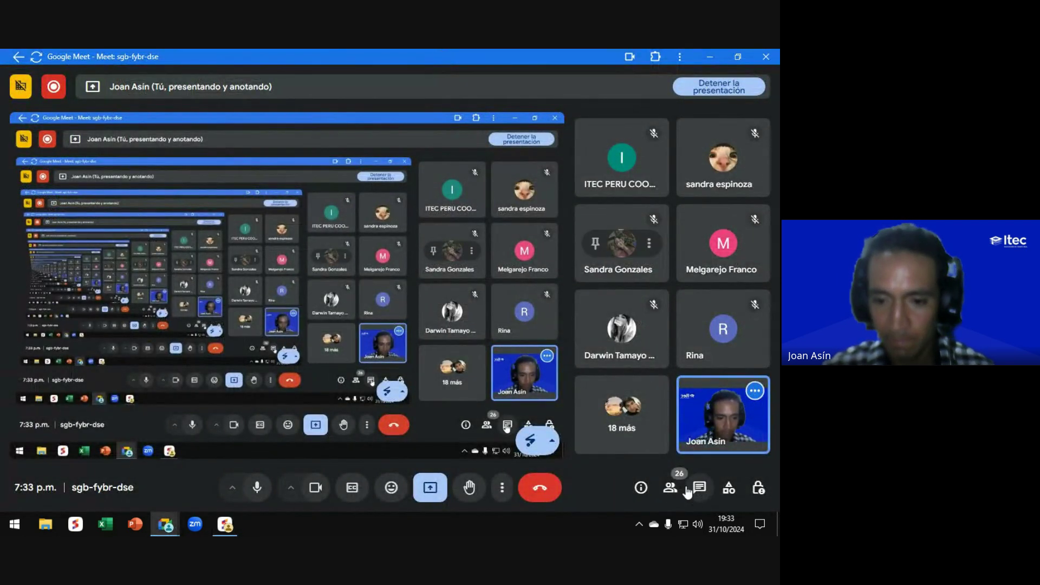
left_click(430, 487)
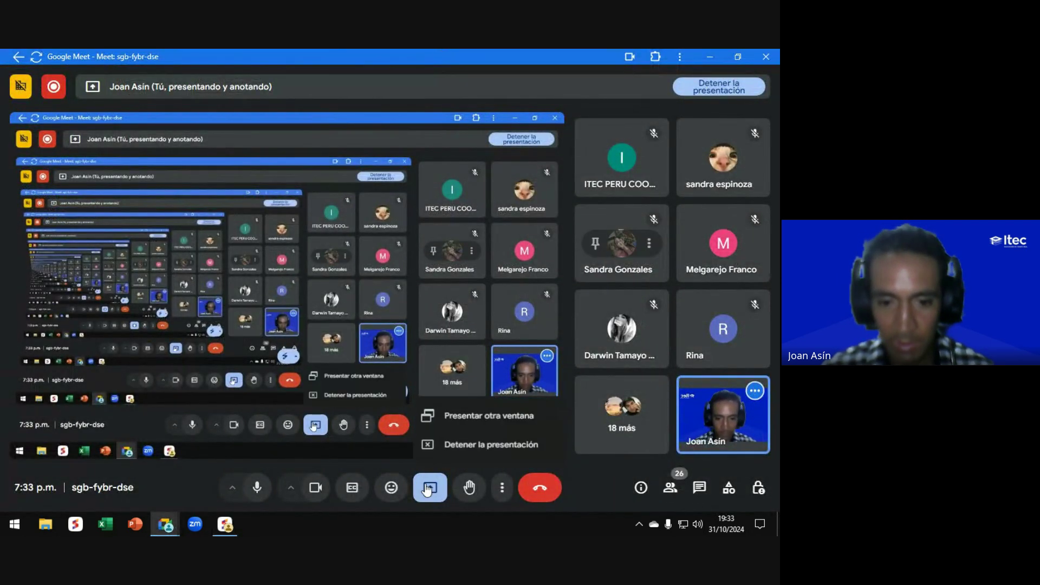
left_click(468, 445)
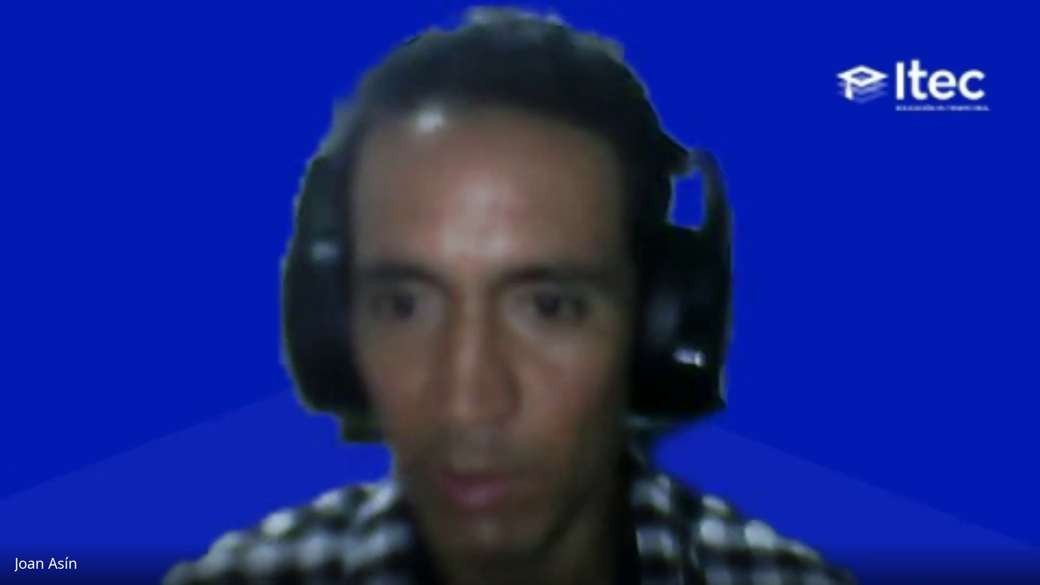